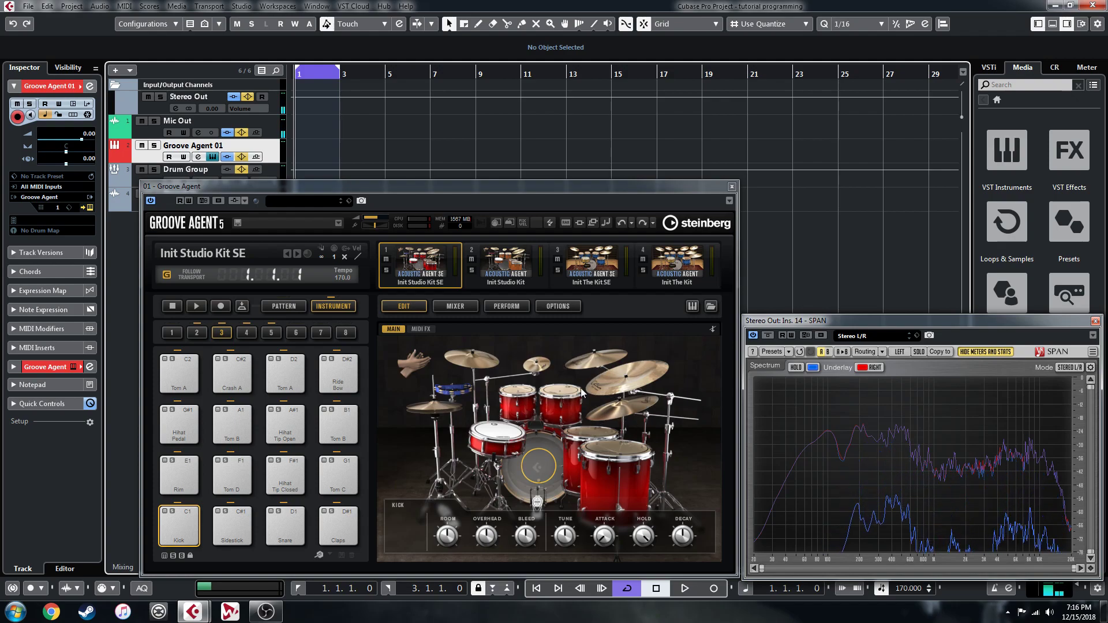
Step: Select the Init Studio Kit and audition its kick drum, comparing the kick type options
left_click(506, 263)
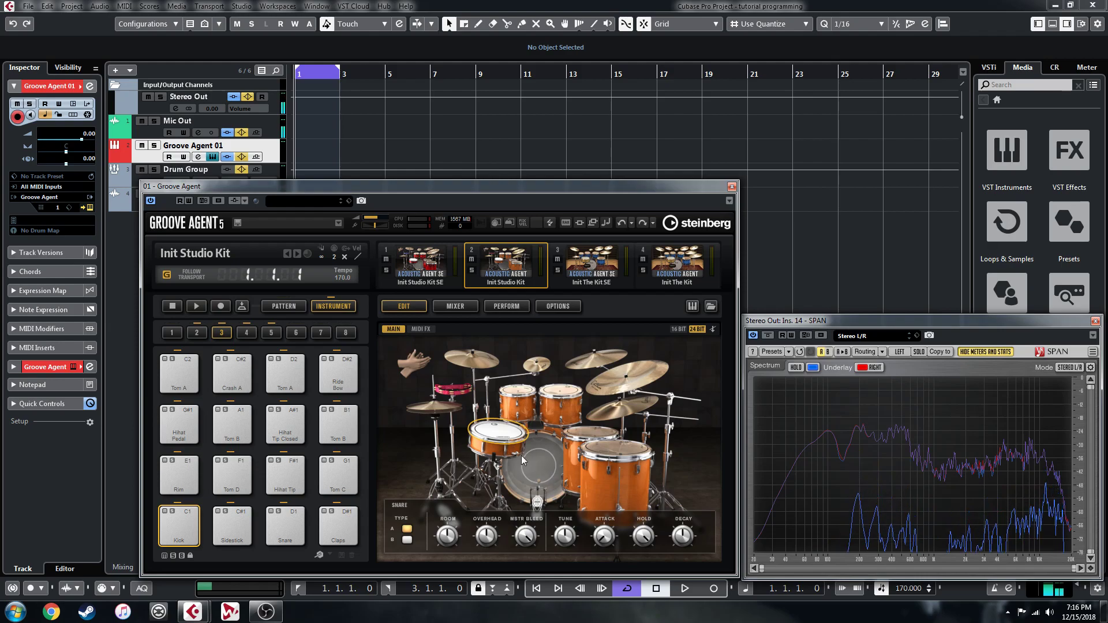
left_click(542, 466)
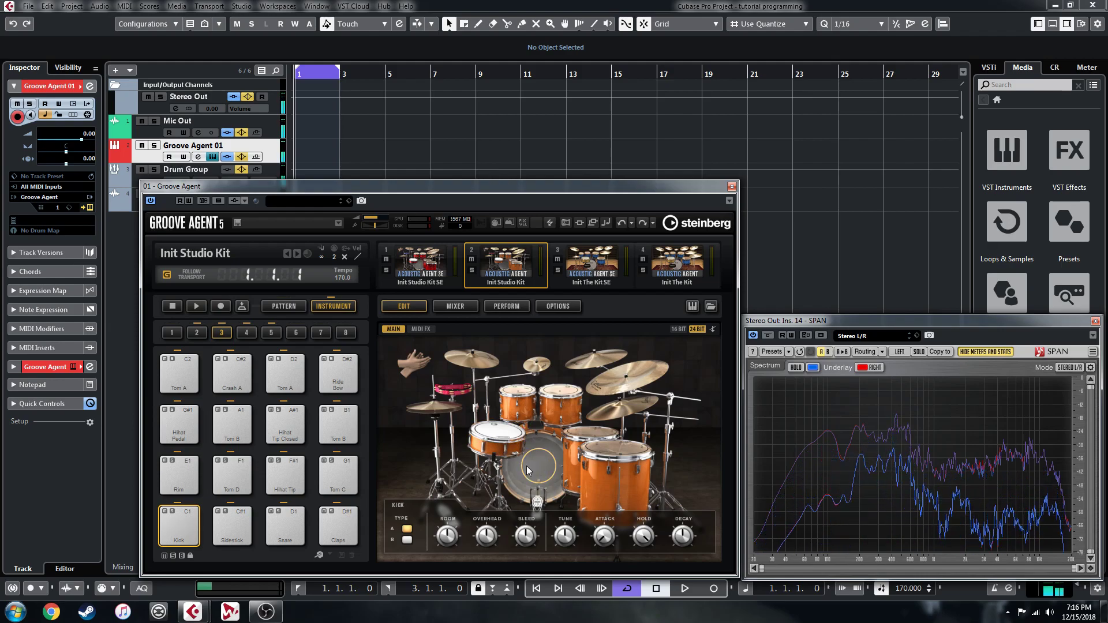
left_click(406, 540)
left_click(543, 466)
left_click(543, 463)
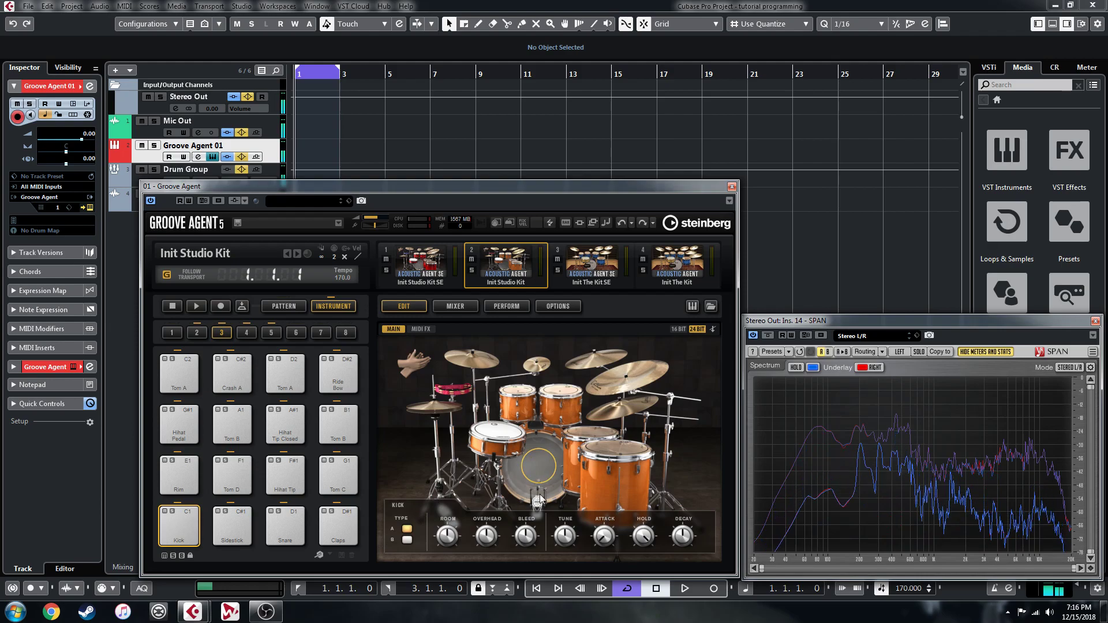
Step: Audition the snare drum of the Init Studio Kit repeatedly, using snare type A
left_click(498, 437)
left_click(491, 437)
left_click(489, 437)
left_click(407, 530)
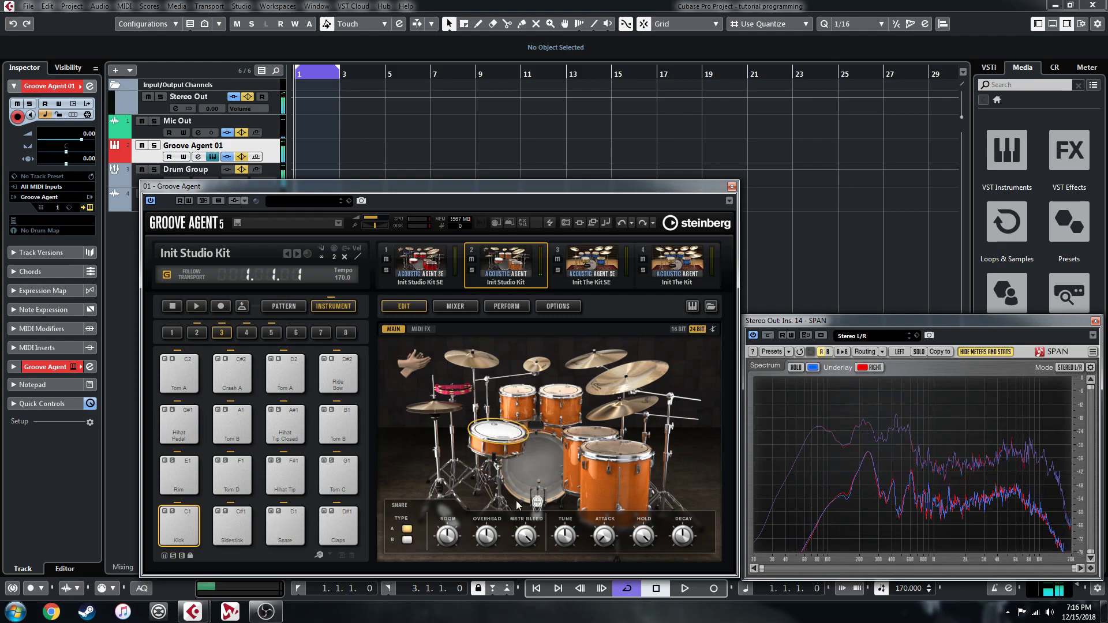
Step: Audition the kick of Init Studio Kit SE and view that kit's mixer channels
left_click(427, 275)
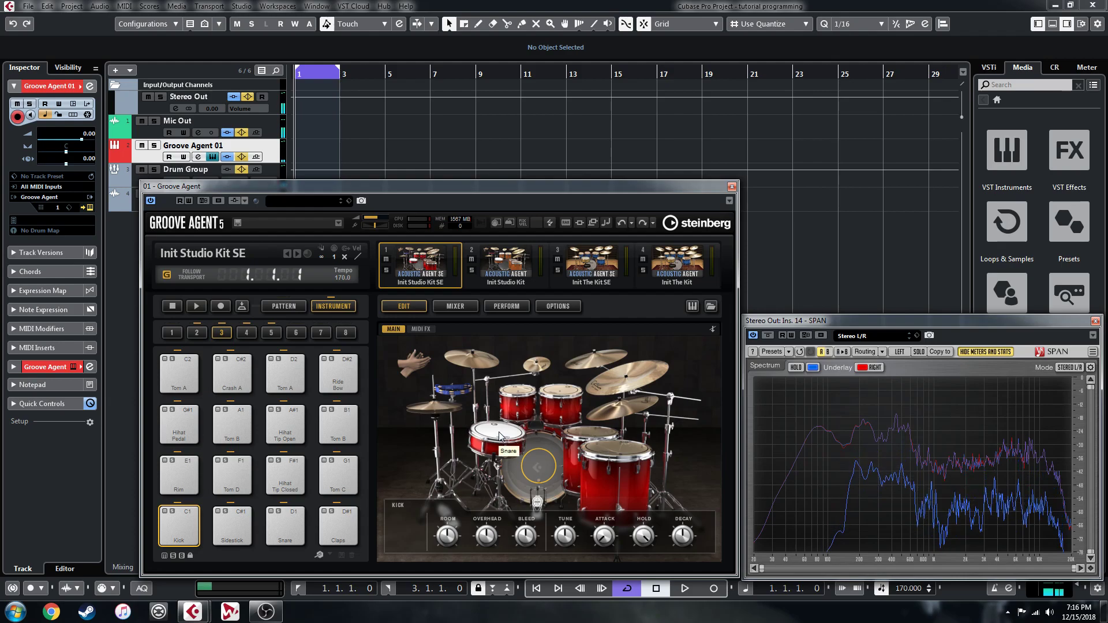
left_click(534, 463)
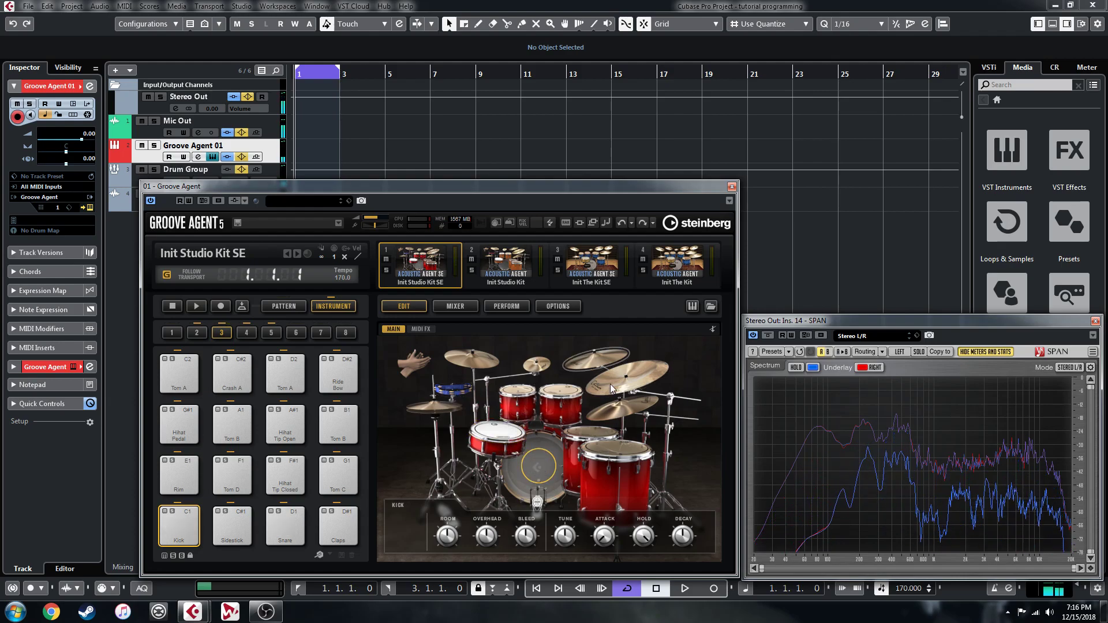
left_click(464, 306)
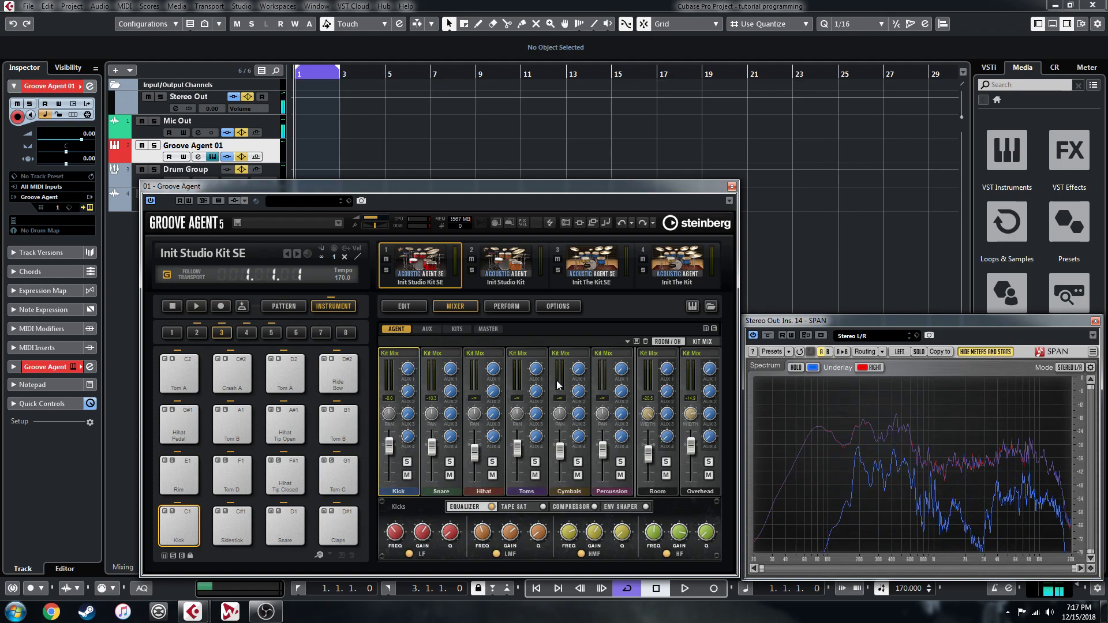
Step: View the Init Studio Kit's individual mixer channels for kick, snare and hi-hat, toms, cymbals and percussion
left_click(506, 269)
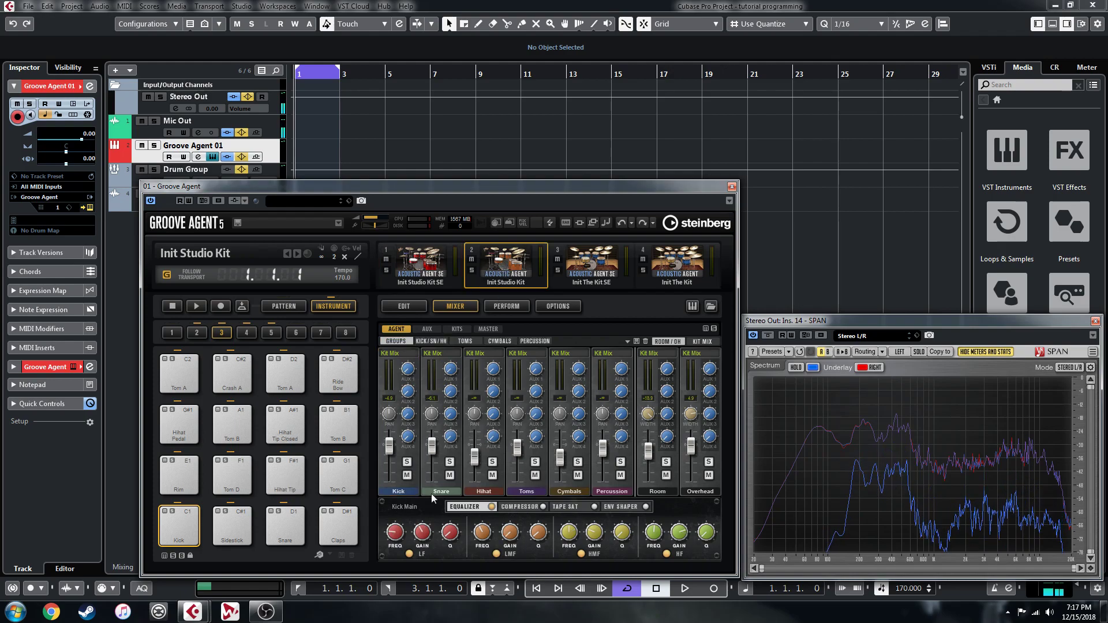
left_click(430, 341)
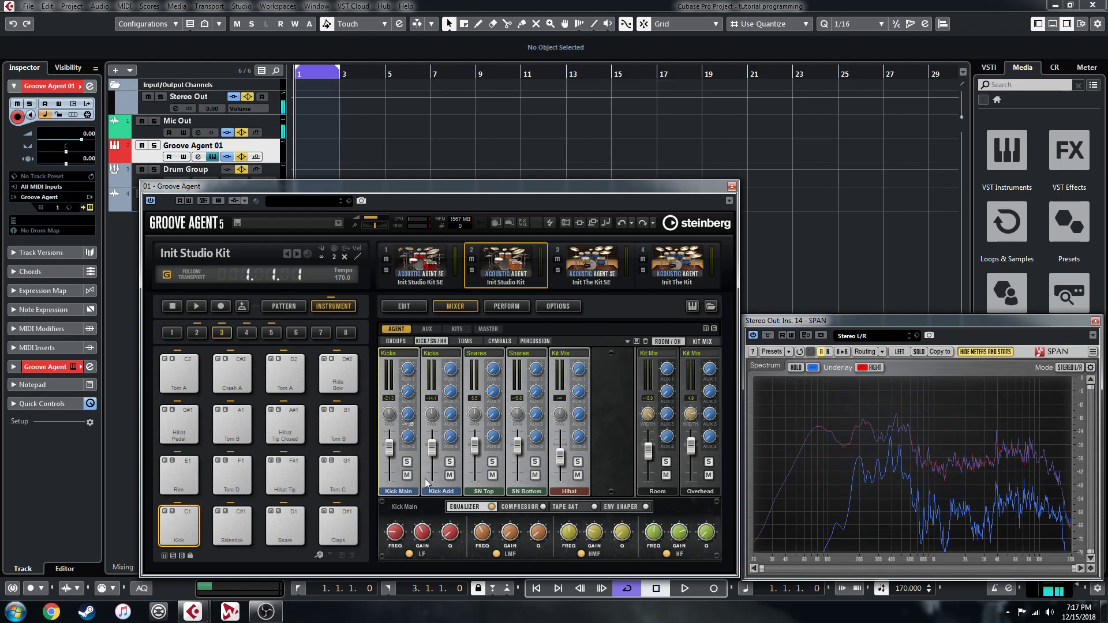
left_click(463, 341)
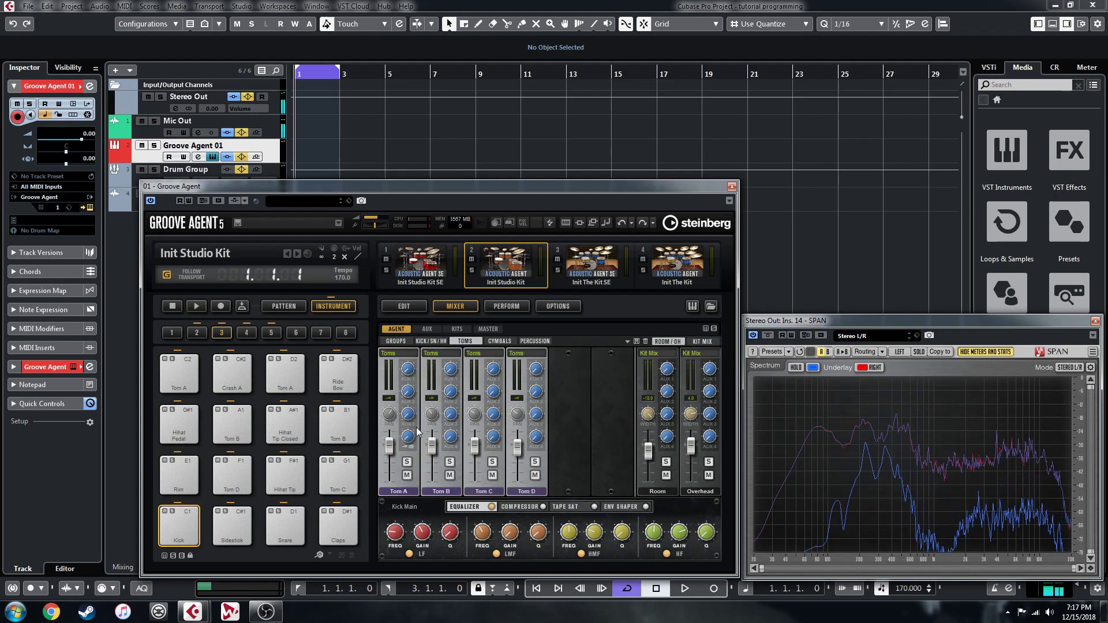
left_click(500, 341)
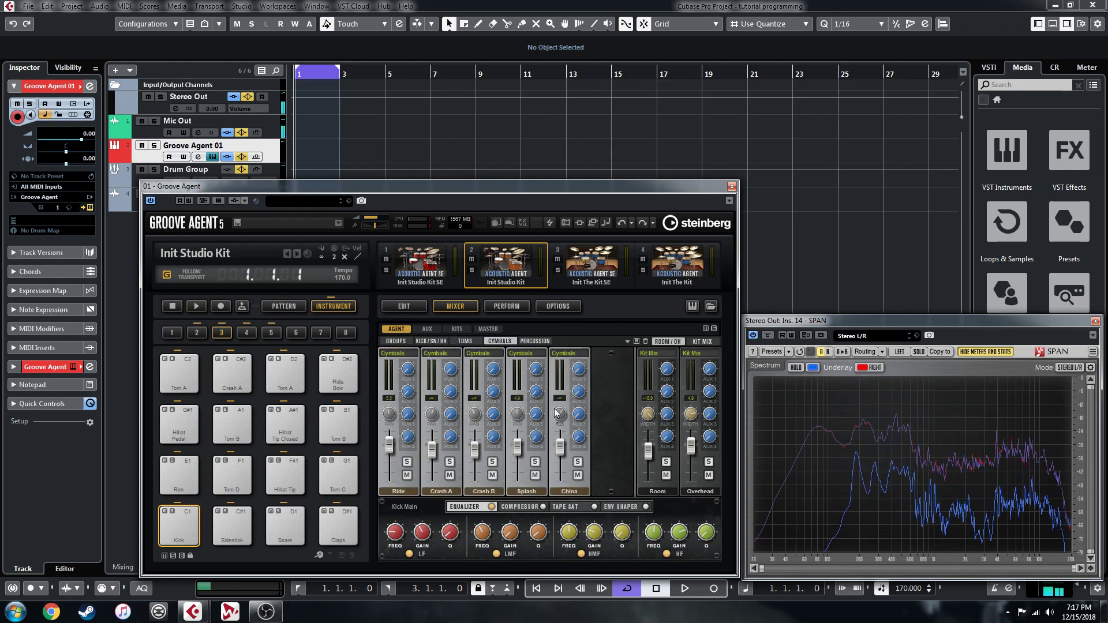
left_click(533, 341)
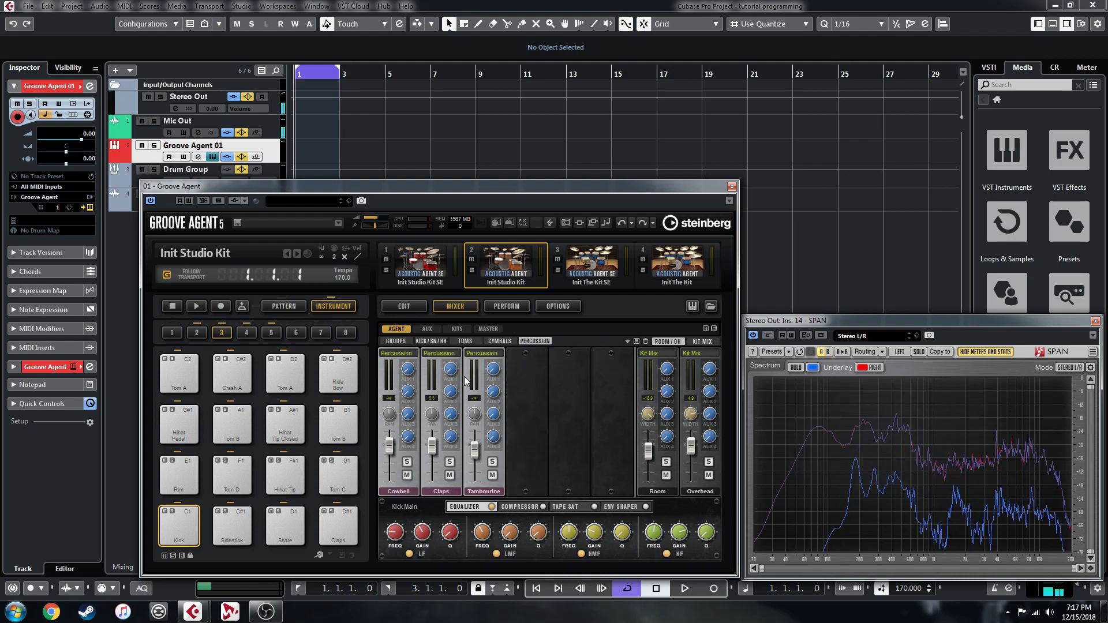
Step: Audition the claps and the tambourine on the Init Studio Kit's edit page
left_click(407, 304)
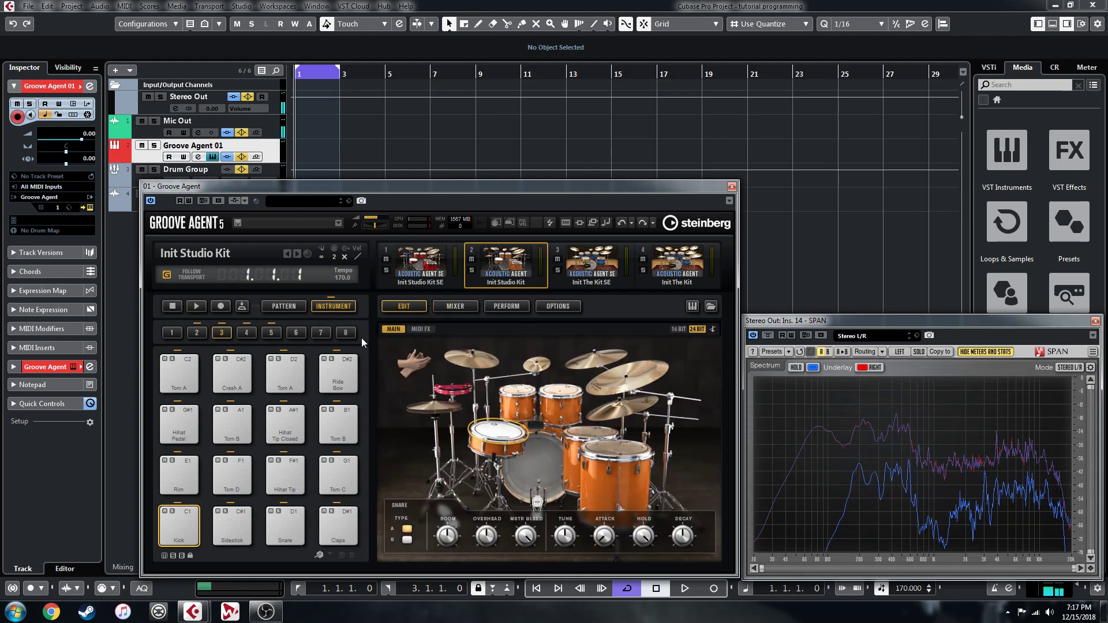
left_click(416, 361)
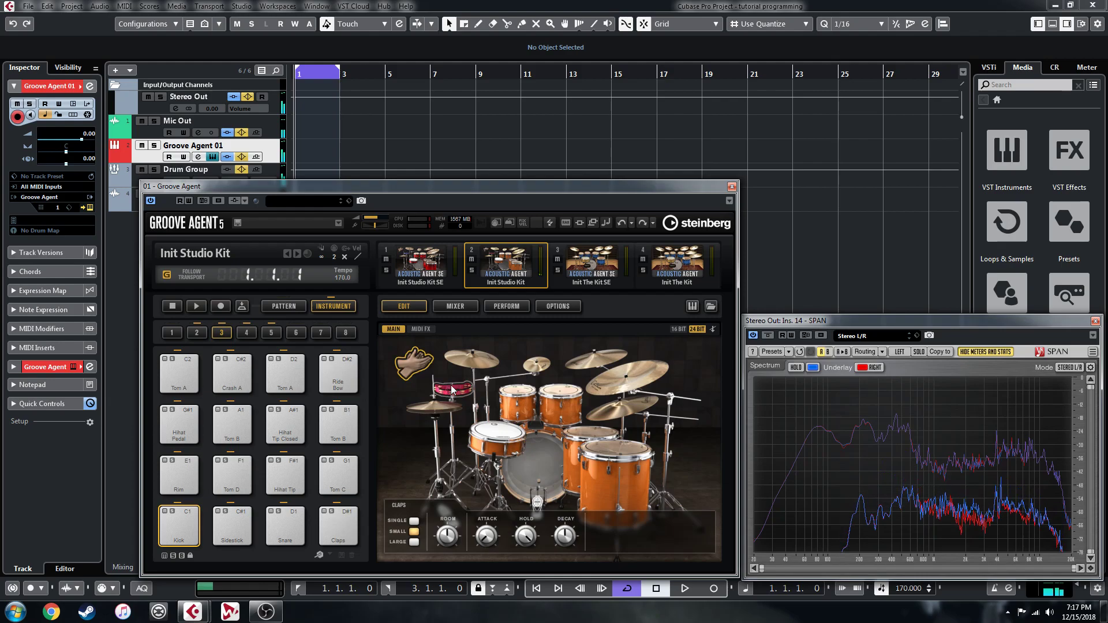
left_click(456, 390)
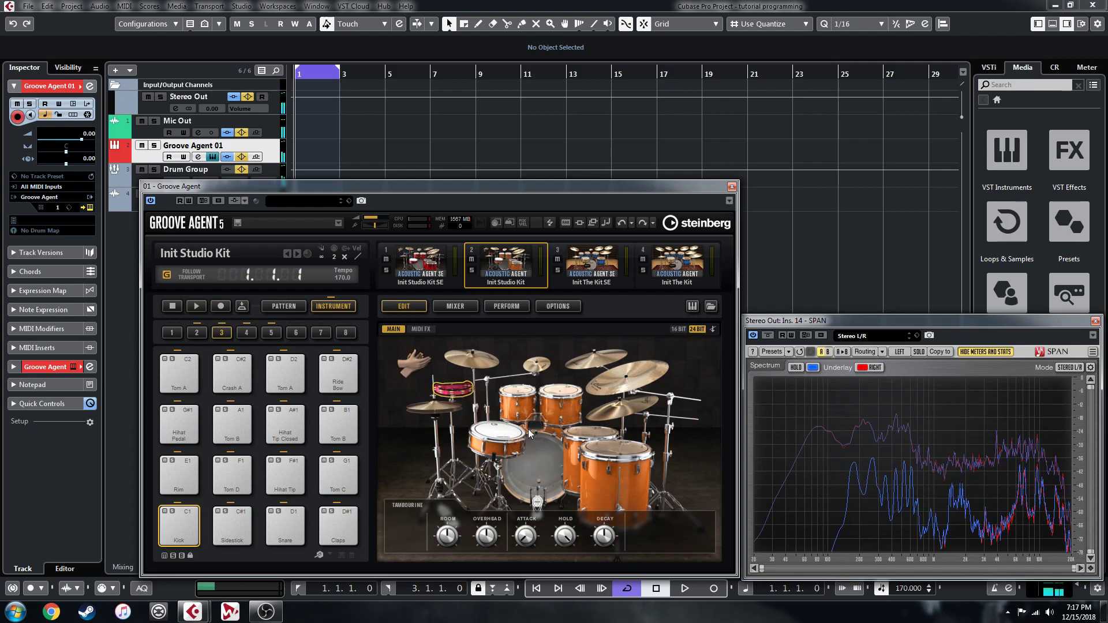
Step: Examine the Percussion, Cymbals and Toms group channels in the mixer of Init Studio Kit SE
left_click(453, 277)
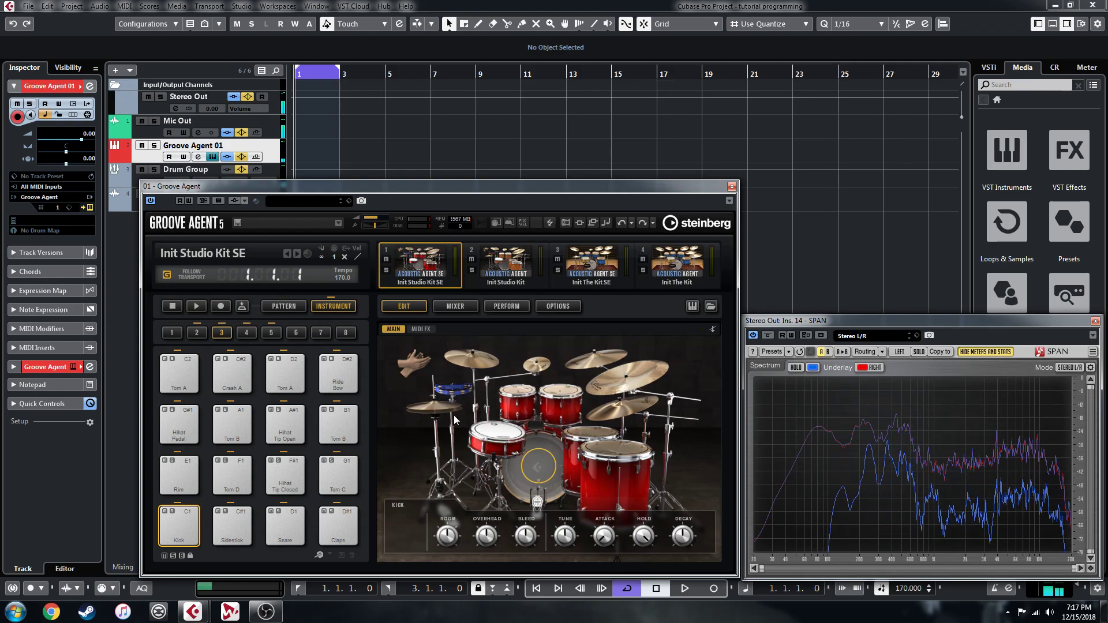
left_click(463, 308)
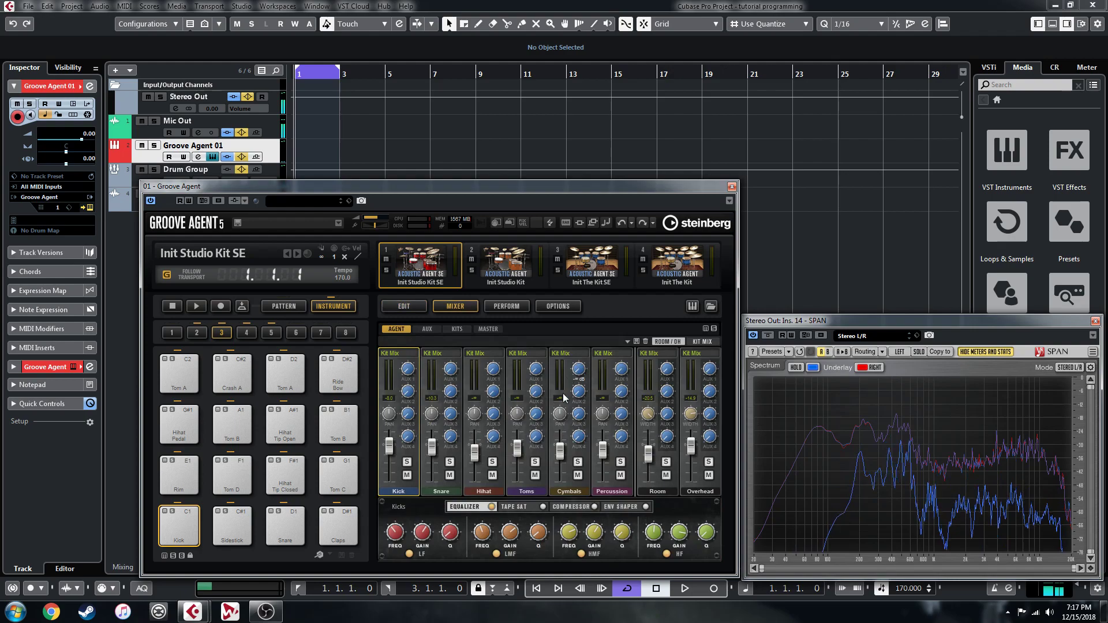
left_click(613, 492)
left_click(575, 491)
left_click(524, 493)
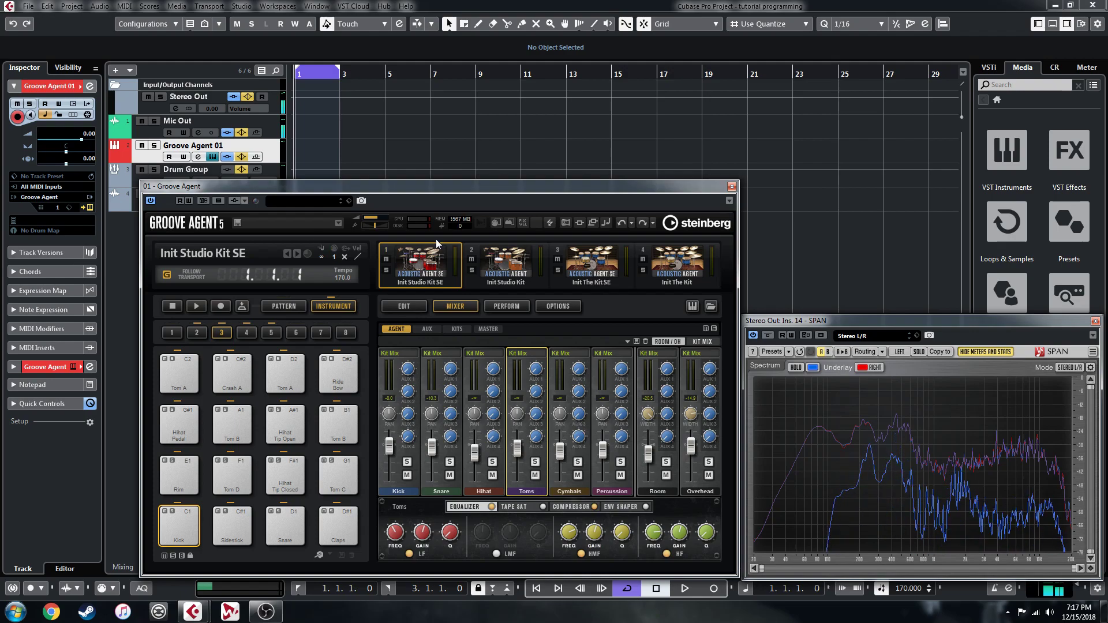
Step: Audition the snare of Init The Kit SE and view that kit's mixer channels
left_click(577, 261)
left_click(410, 307)
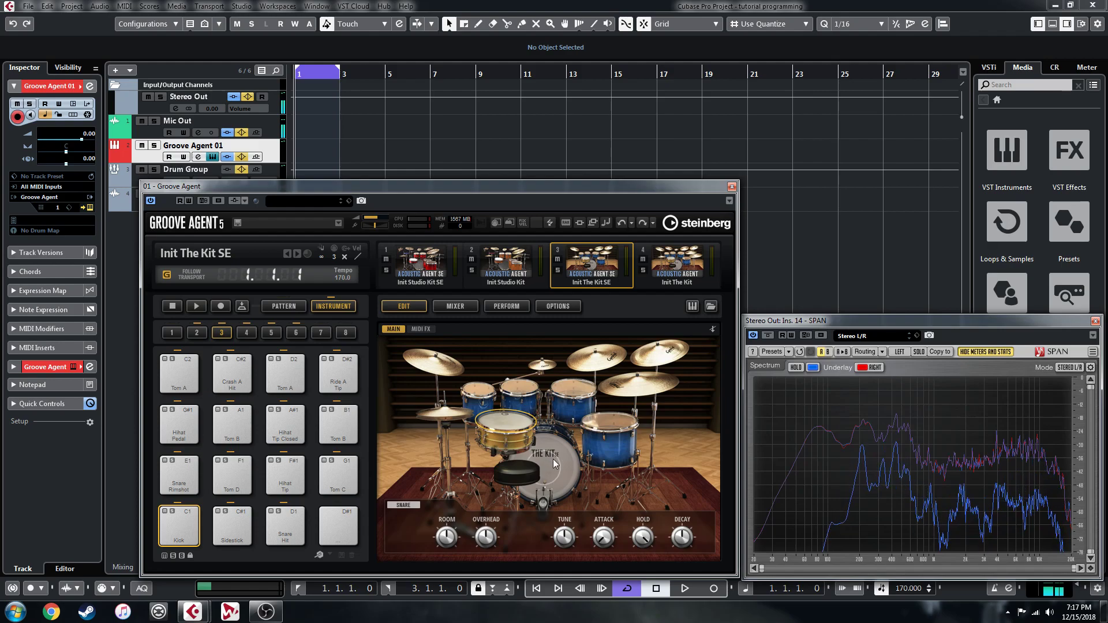
left_click(501, 422)
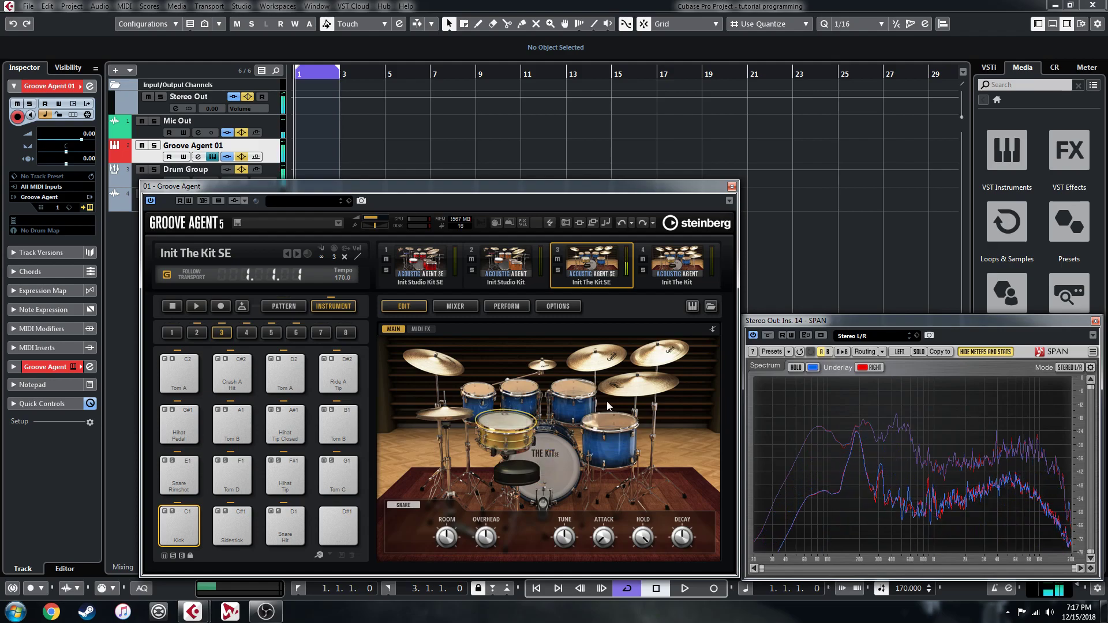
left_click(590, 414)
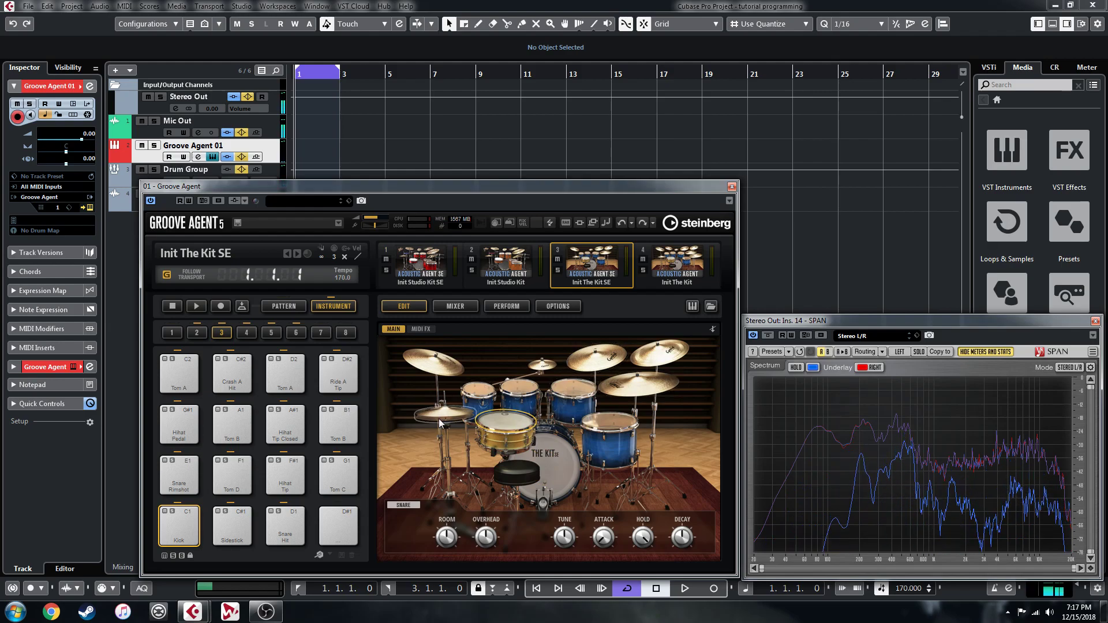
left_click(454, 306)
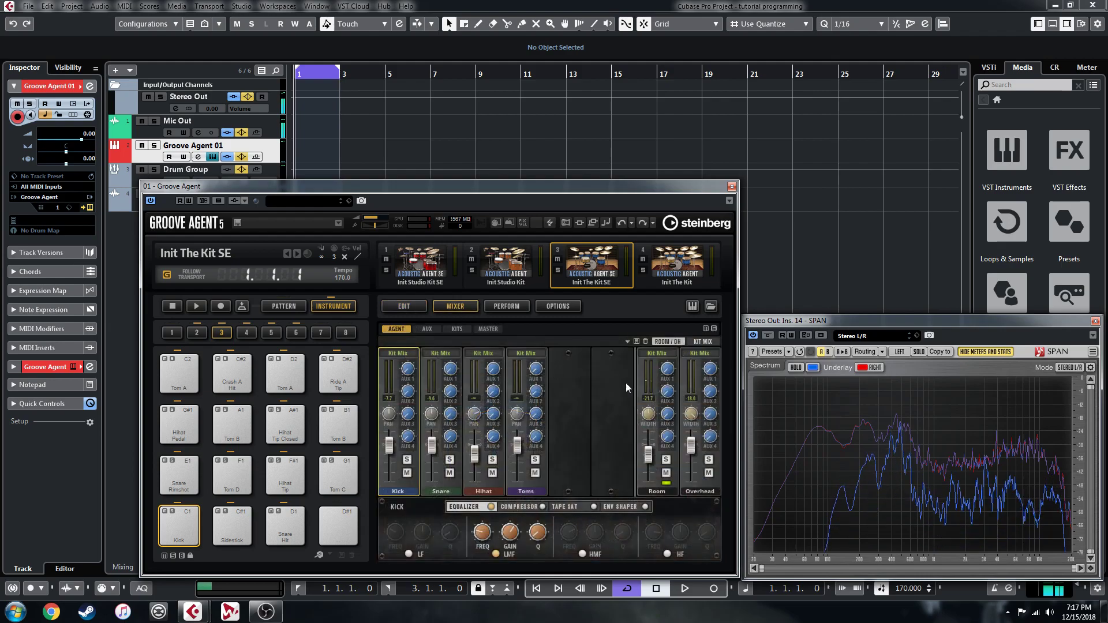
left_click(407, 306)
Step: Select Init The Kit and audition its Ride B and Crash C cymbals
left_click(669, 266)
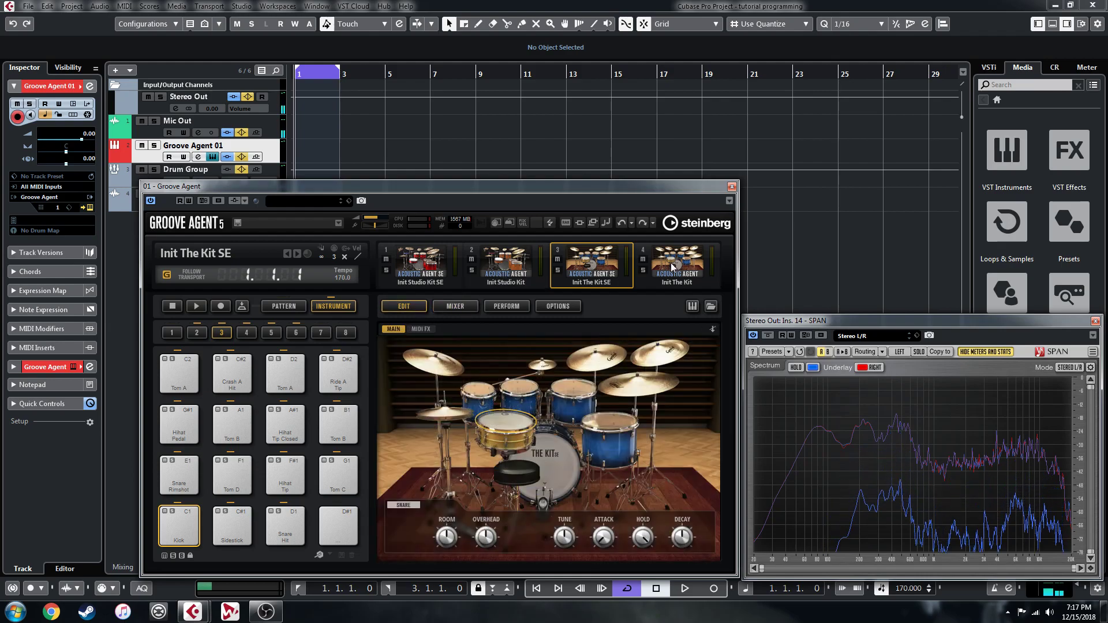
left_click(679, 400)
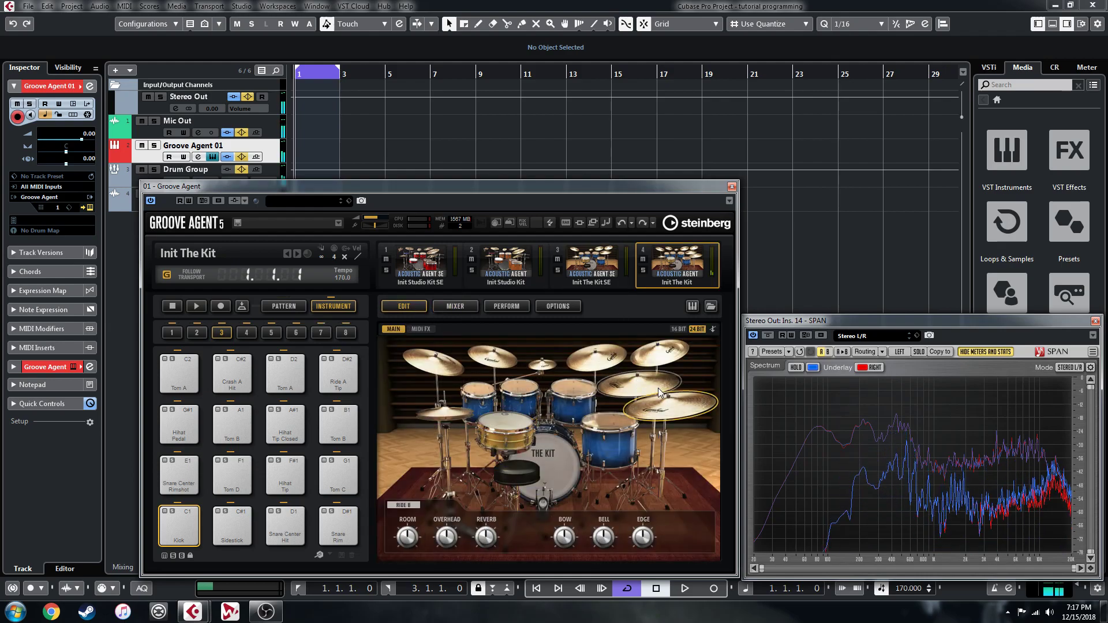
left_click(497, 351)
mouse_move(437, 542)
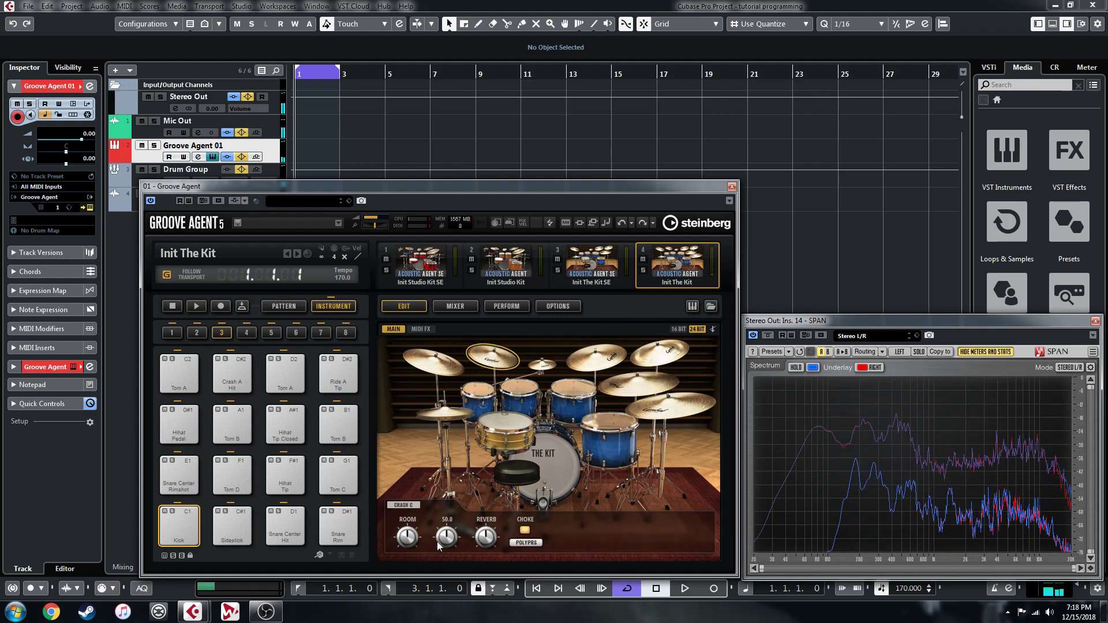
Step: Review the snare articulation choices and the kick beater choices of Init The Kit, keeping the current selections
left_click(508, 418)
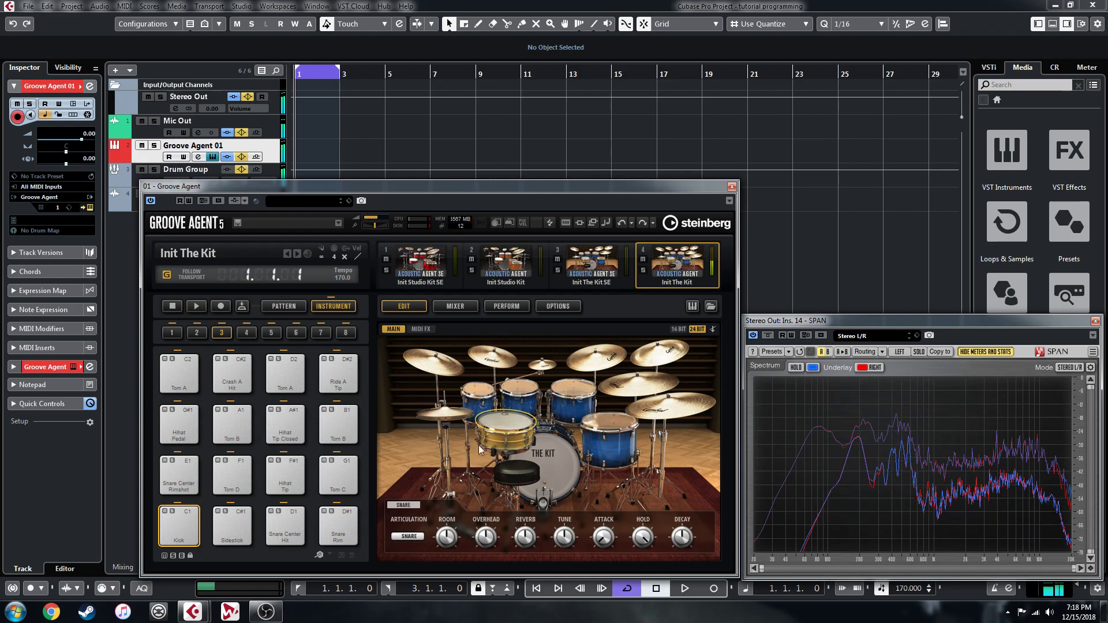
left_click(410, 537)
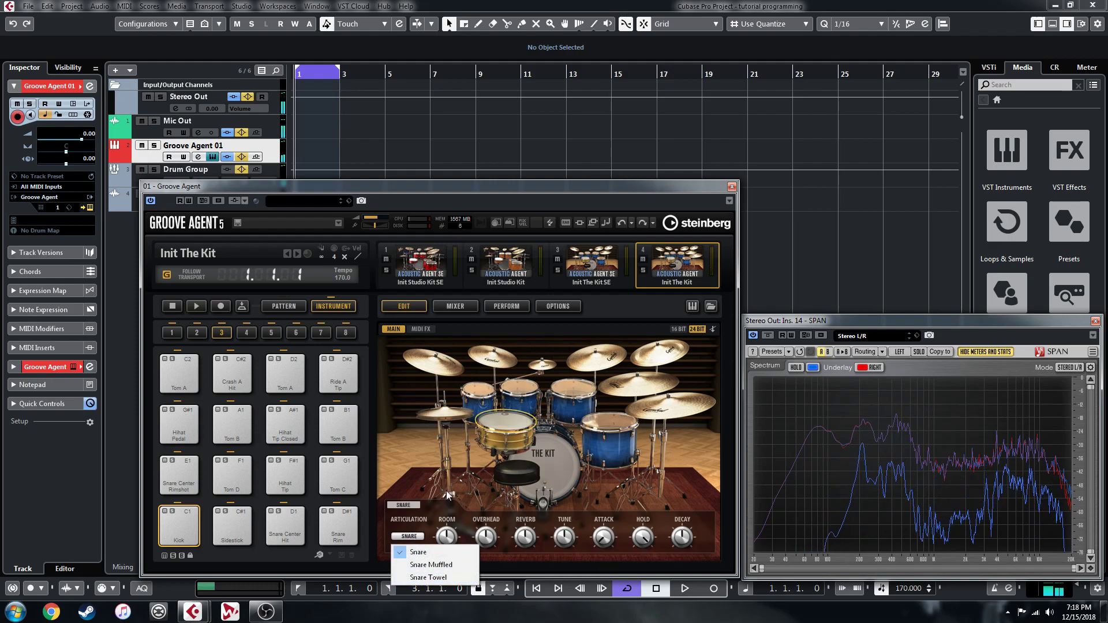
left_click(557, 455)
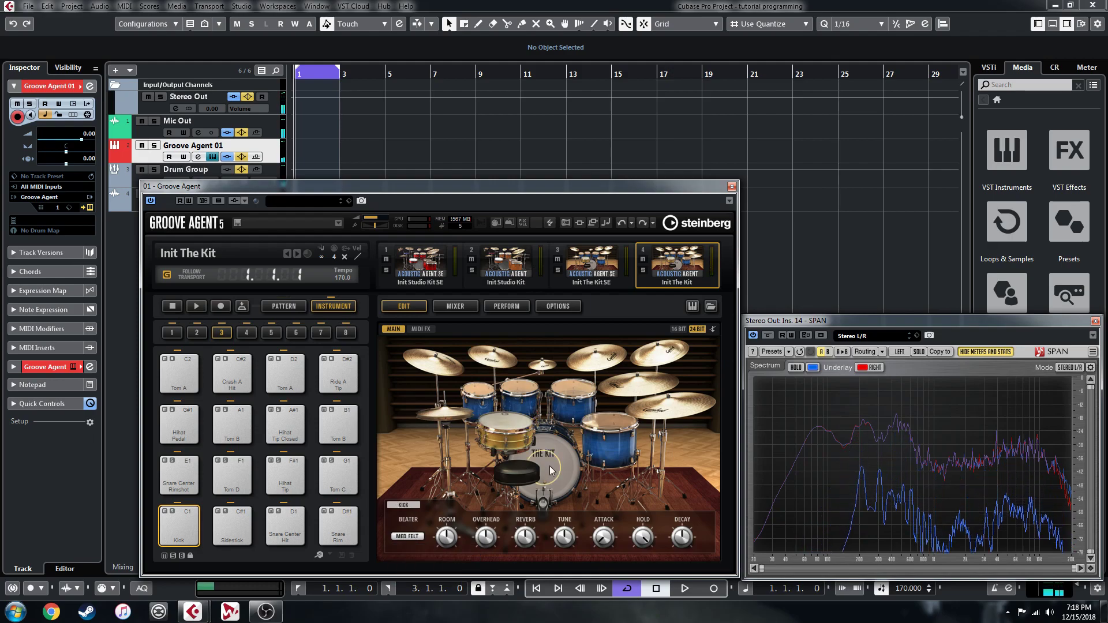
left_click(414, 538)
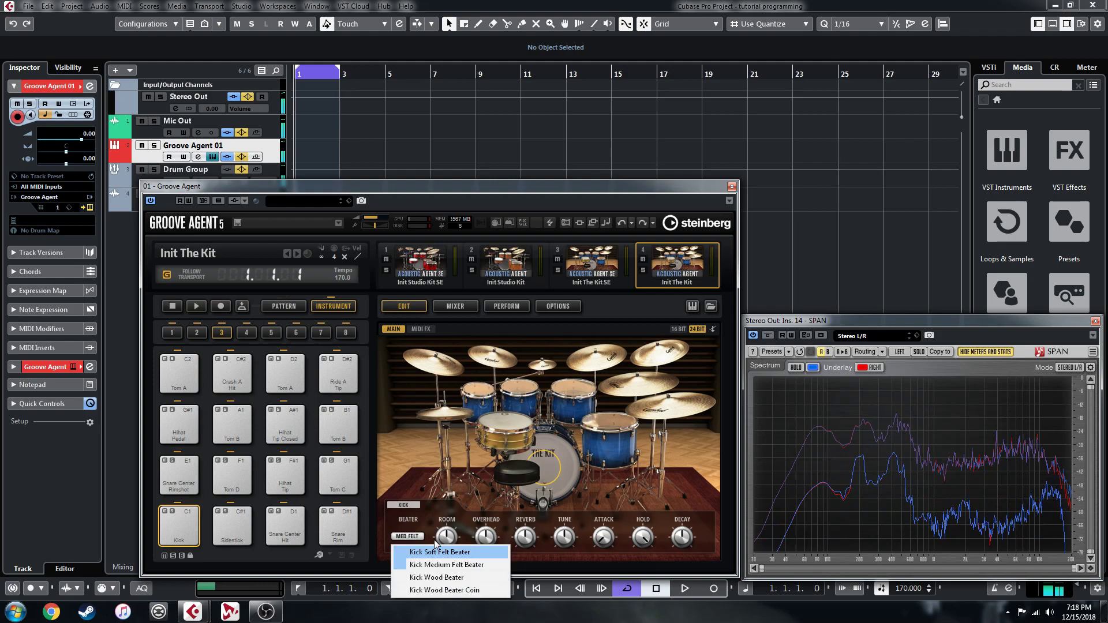
left_click(549, 468)
Step: View Init The Kit's mixer groups and its individual kick, snare and tom channels
left_click(465, 310)
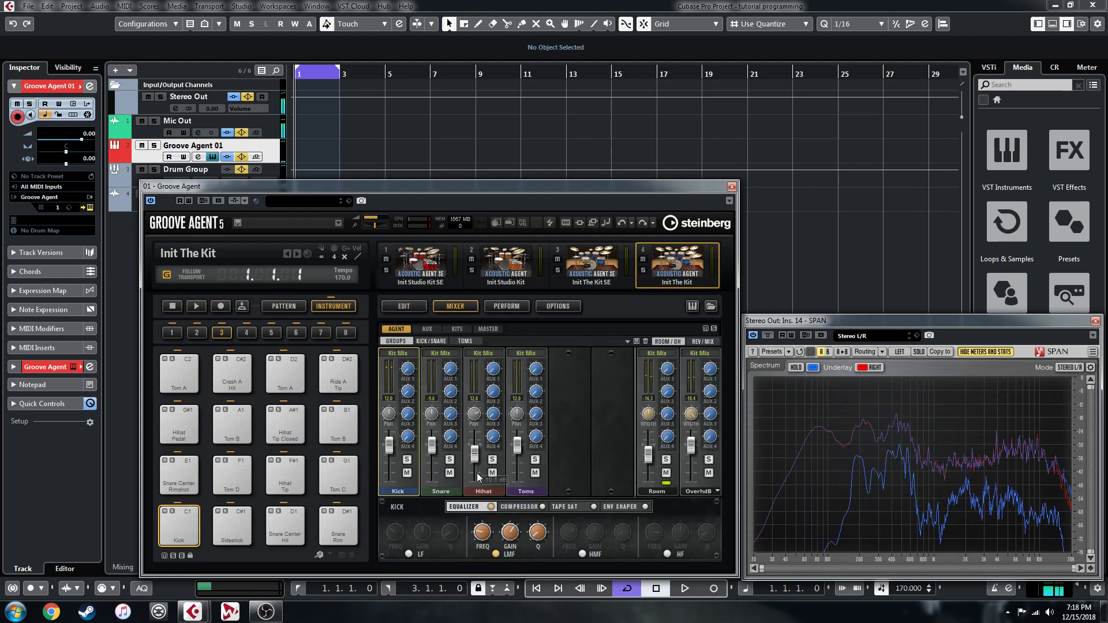
left_click(434, 341)
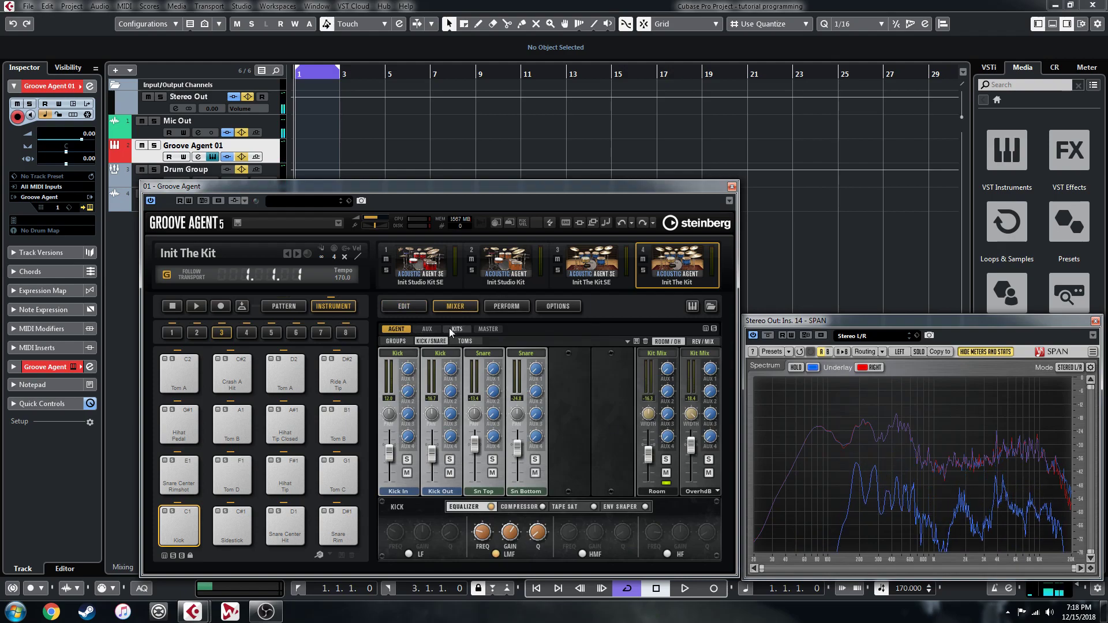
left_click(466, 342)
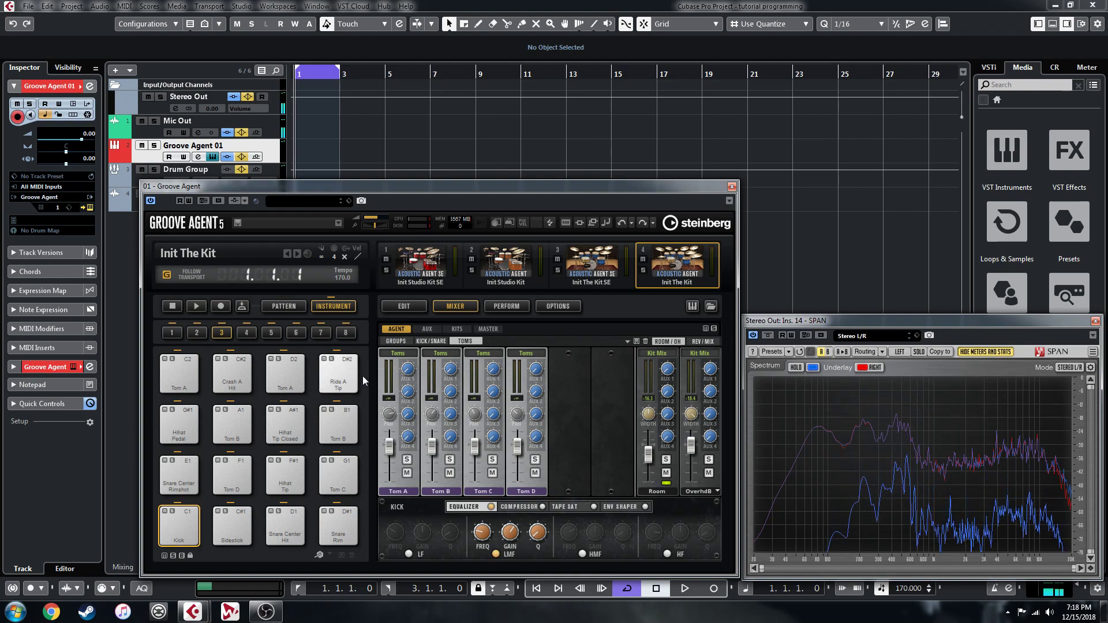
Step: Remove the kits Init The Kit, Init The Kit SE and Init Studio Kit from their slots, leaving only Init Studio Kit SE
left_click(427, 264)
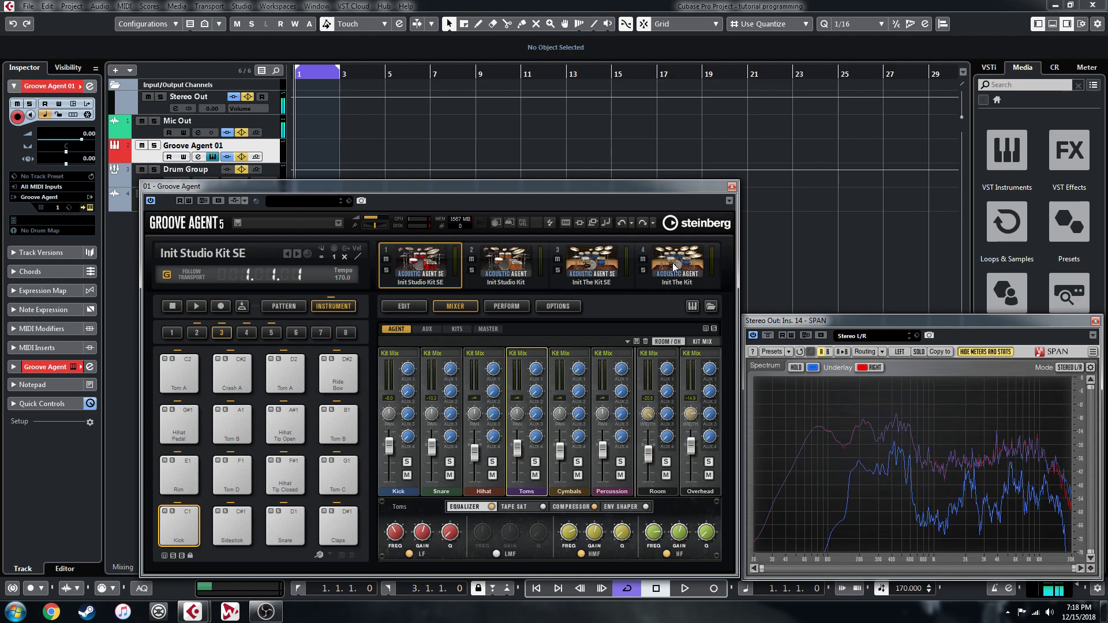
right_click(673, 263)
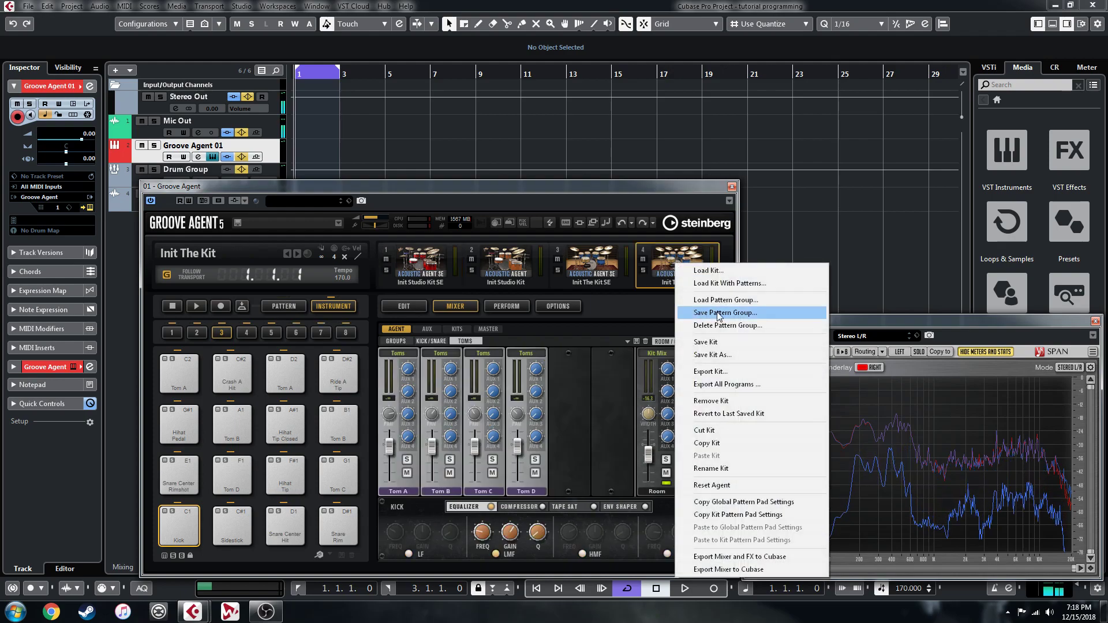
left_click(711, 401)
right_click(597, 265)
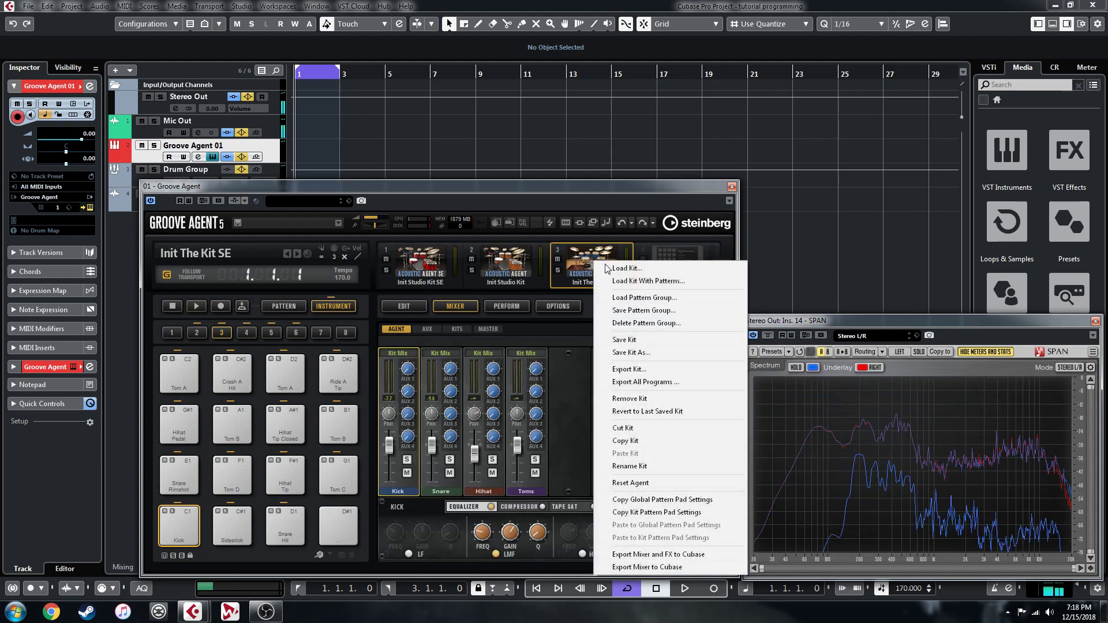
left_click(648, 465)
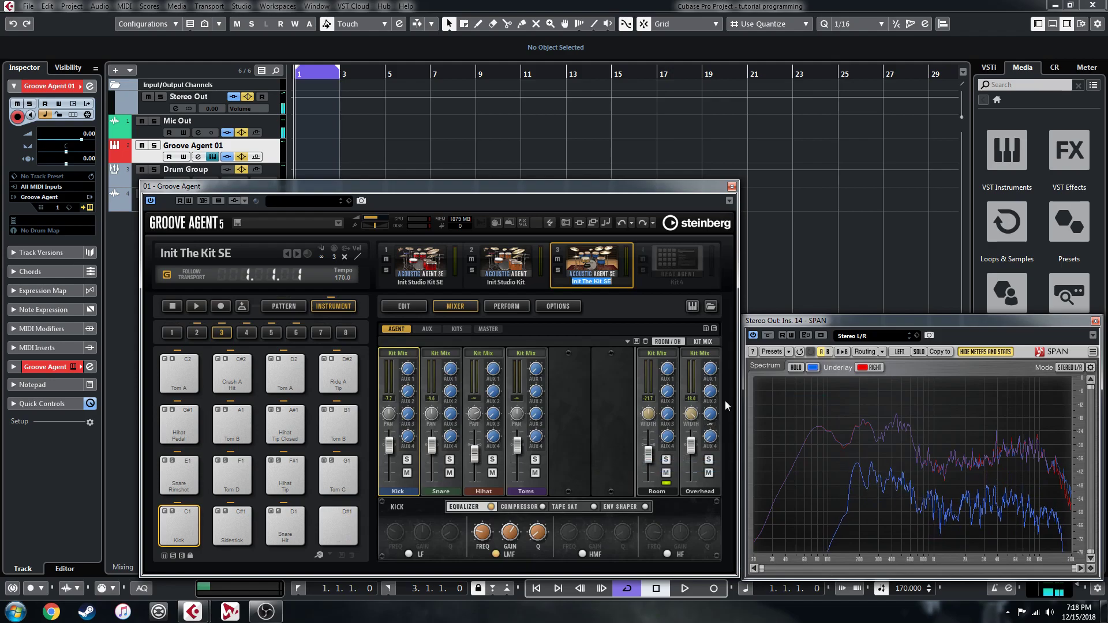
right_click(594, 265)
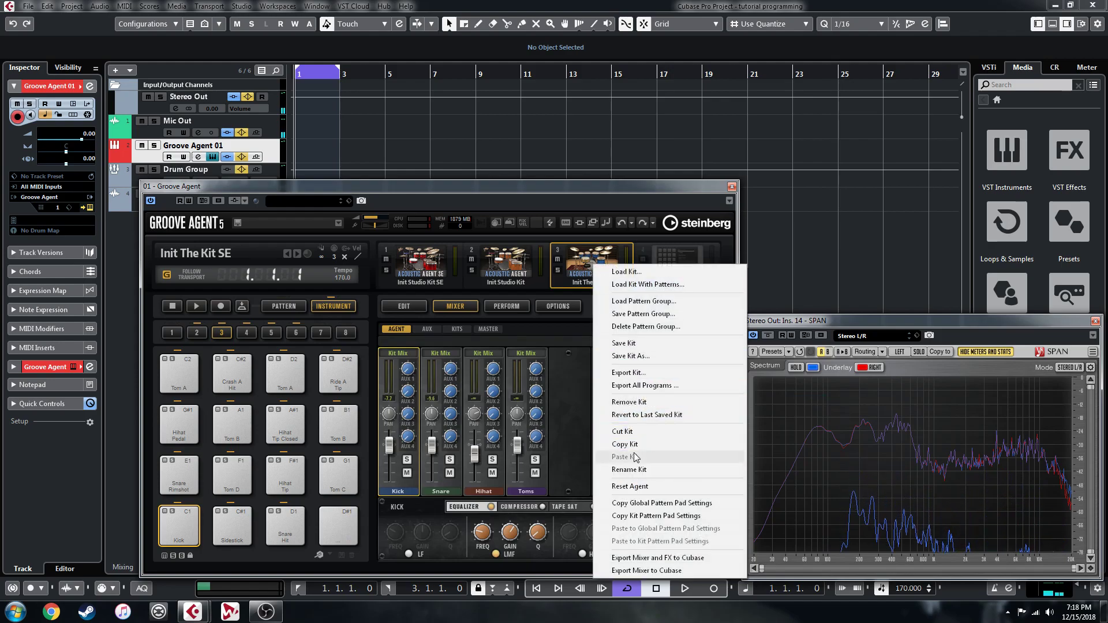
left_click(630, 402)
right_click(514, 264)
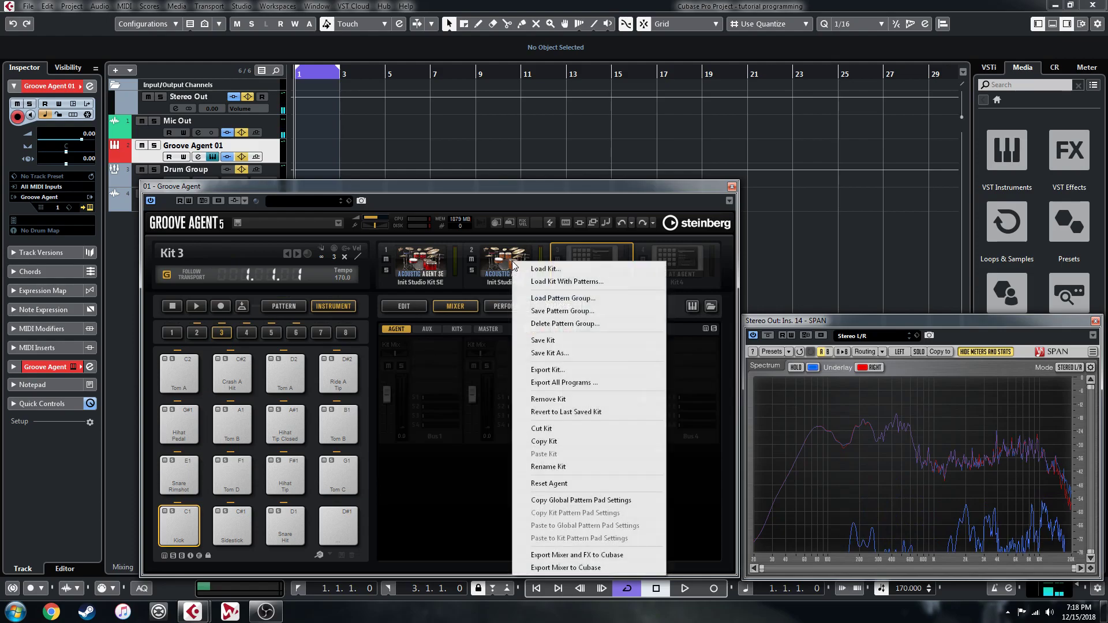
left_click(574, 400)
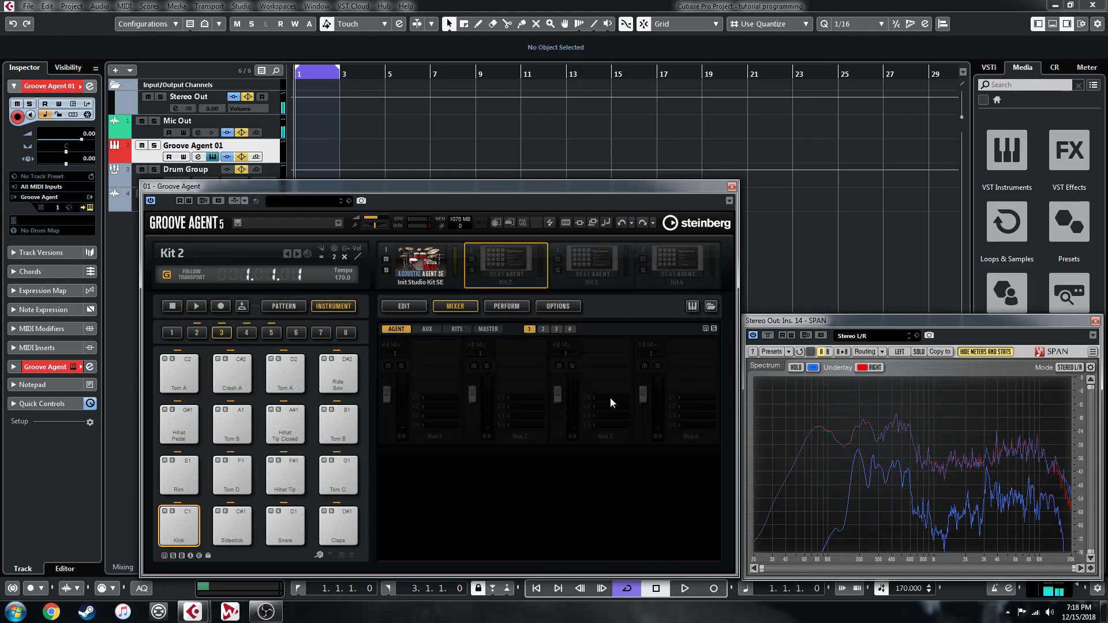
Step: Select Init Studio Kit SE and view its pattern pads, style and drum kit edit pages, and mixer channels
left_click(414, 260)
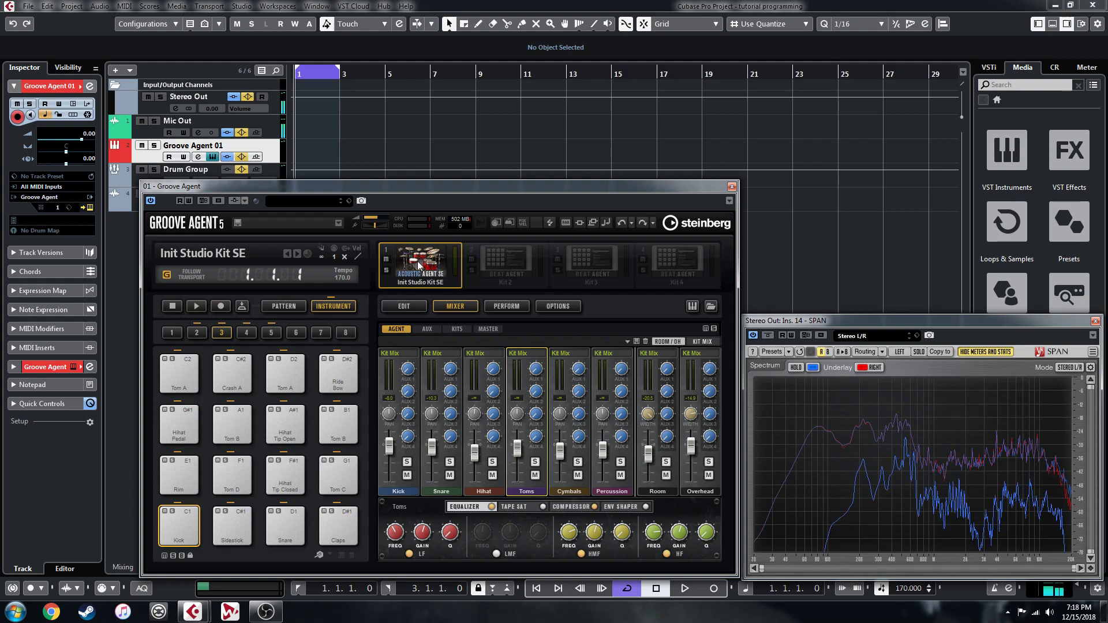
left_click(285, 307)
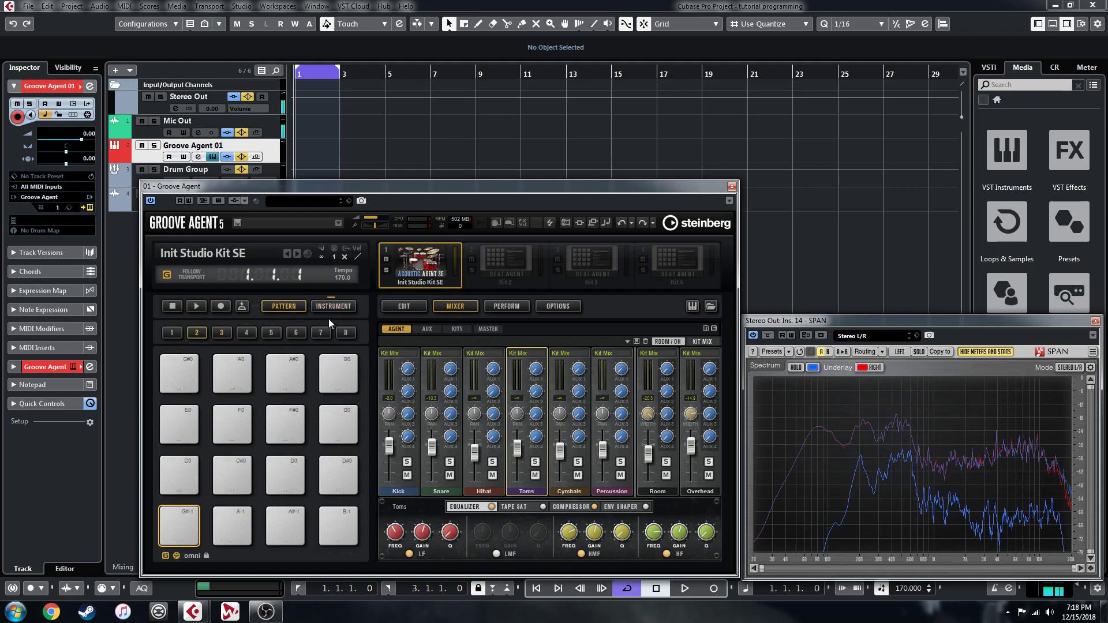
left_click(421, 306)
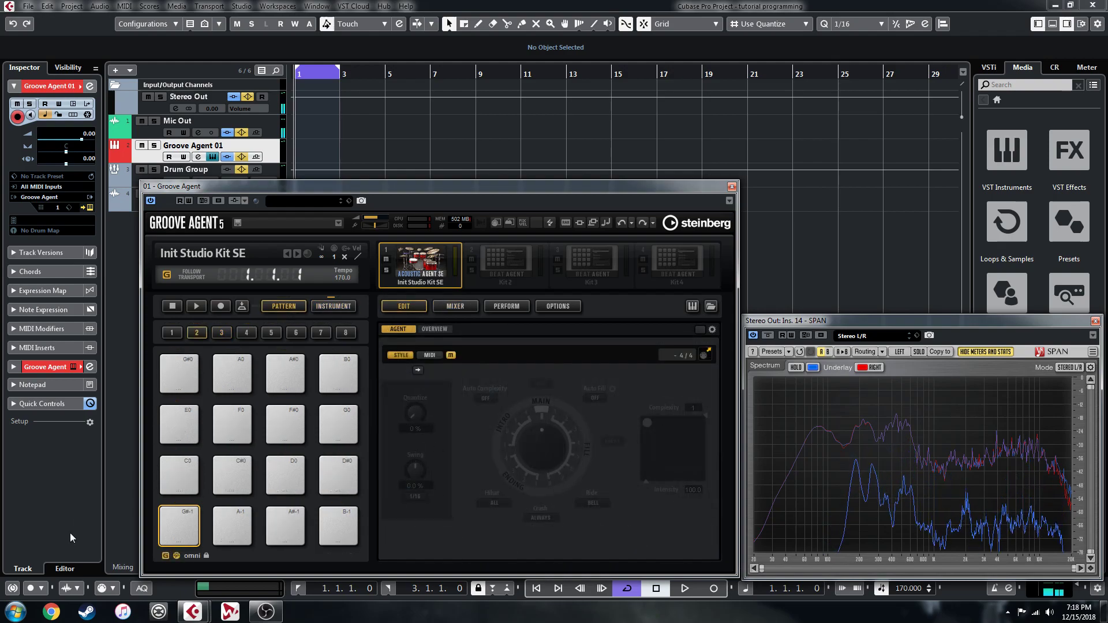
left_click(317, 306)
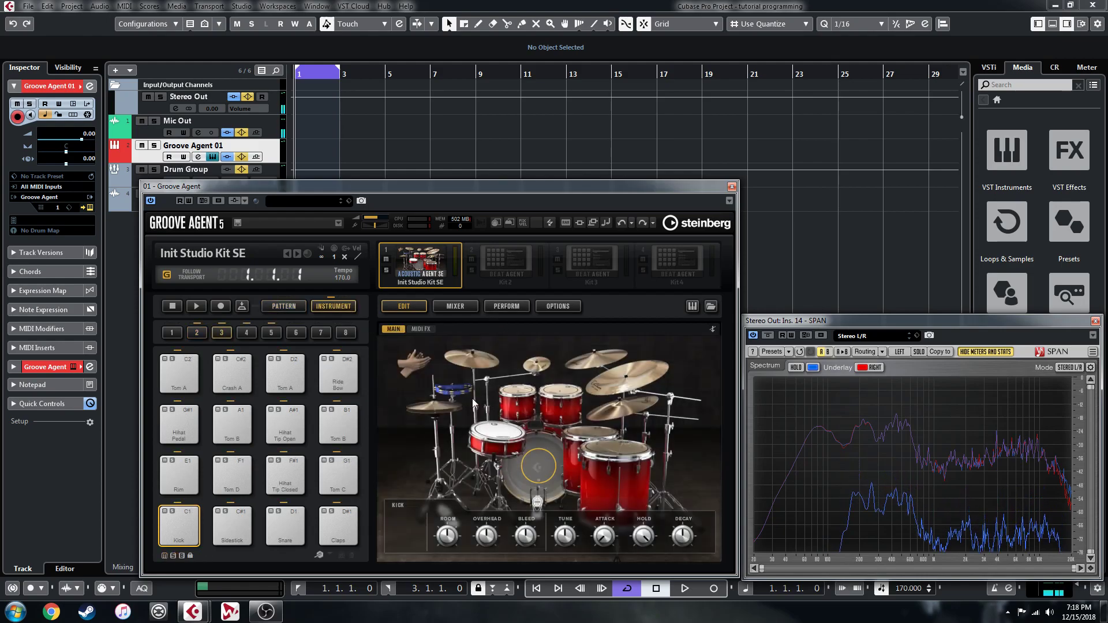
left_click(456, 306)
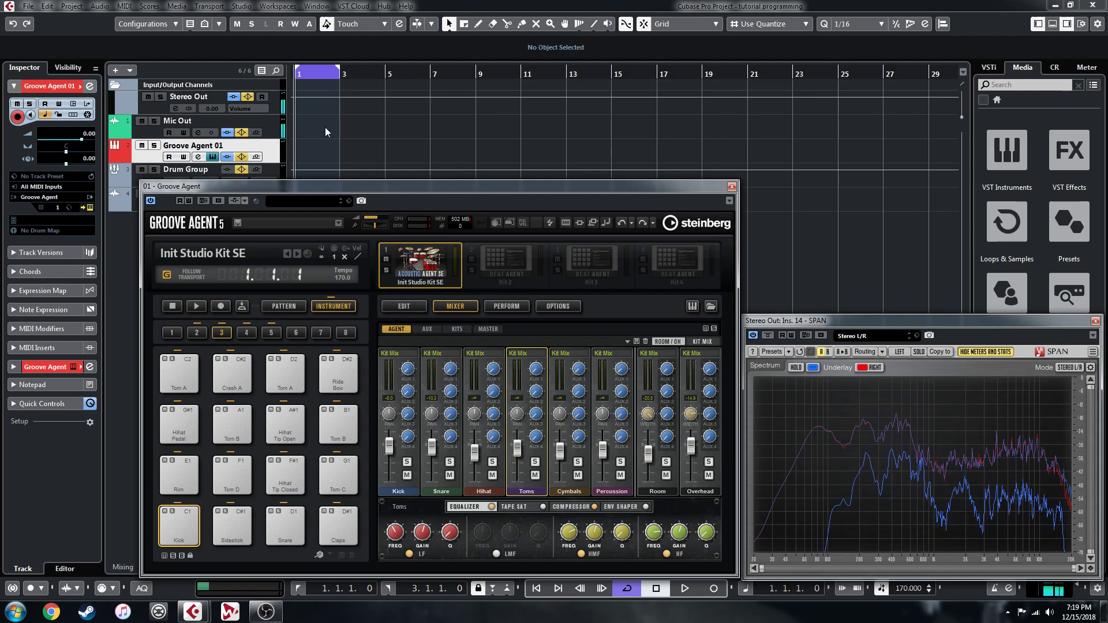
Step: Create a drum map from the instrument for the Groove Agent 01 track and draw a MIDI part across bars 1 and 2
left_click(46, 230)
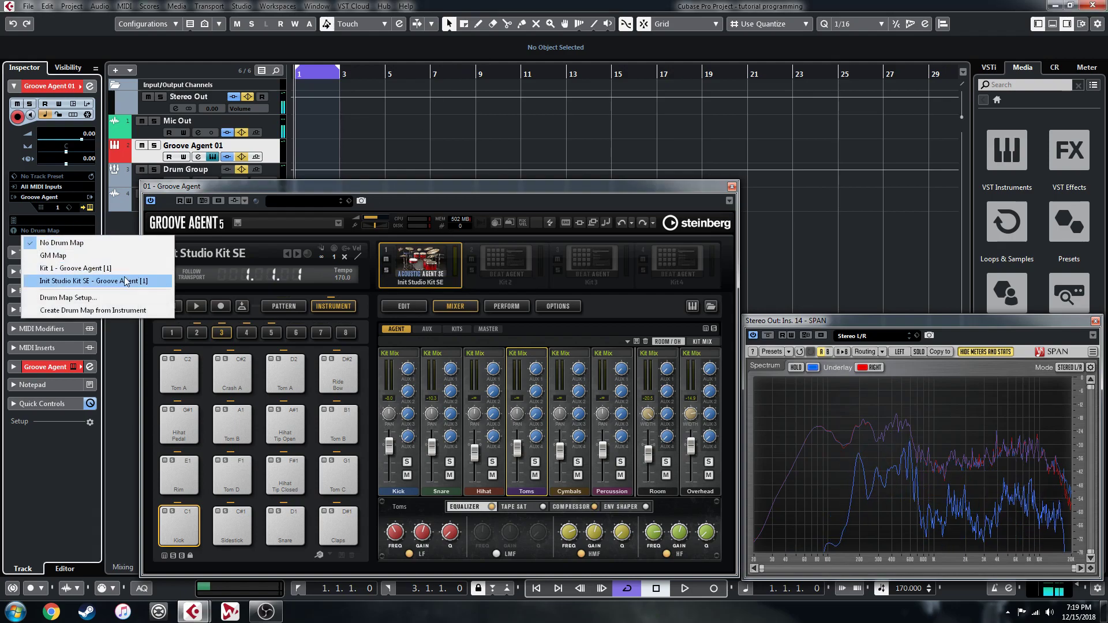
left_click(102, 311)
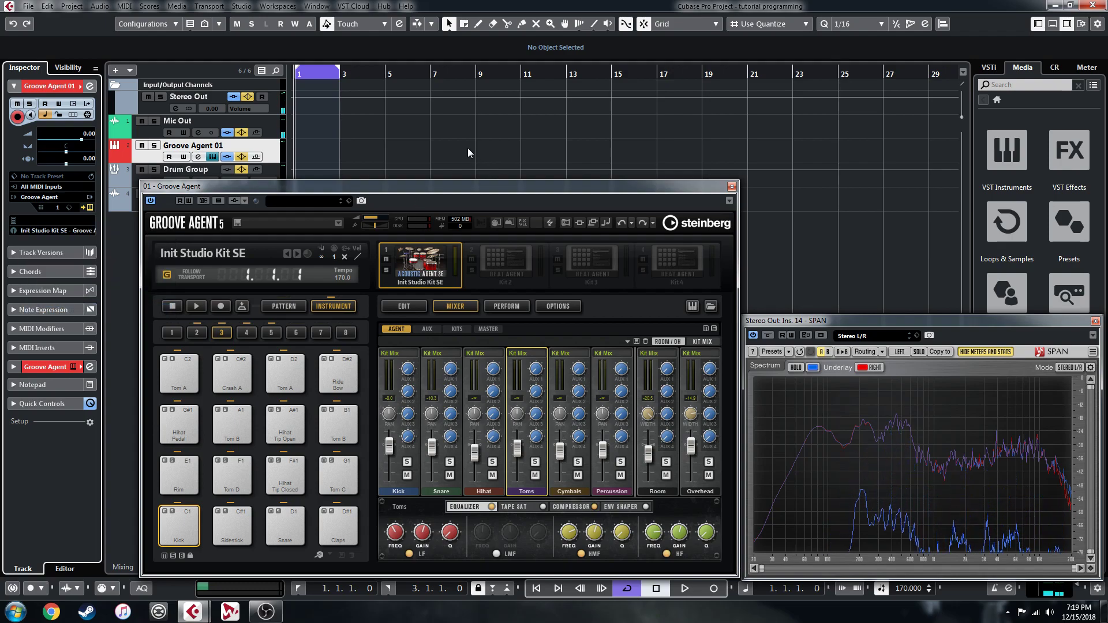
left_click_drag(297, 146, 352, 151)
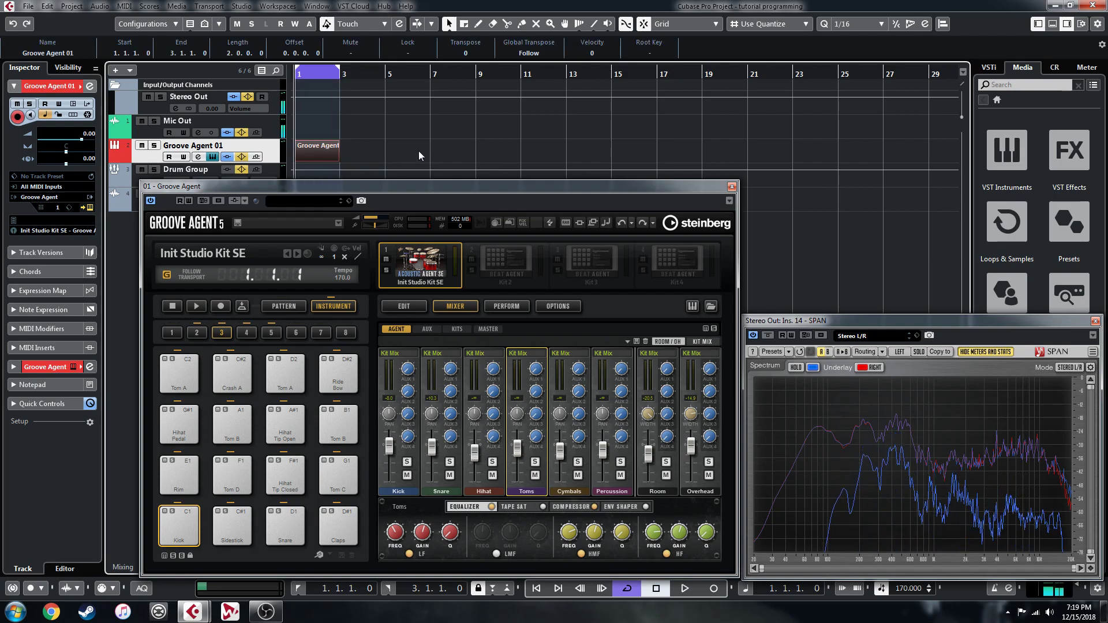
Step: Close the Groove Agent window and open the two-bar Groove Agent 01 part in the Drum Editor
key("h")
key("h")
key("h")
key("h")
key("h")
key("h")
key("h")
key("h")
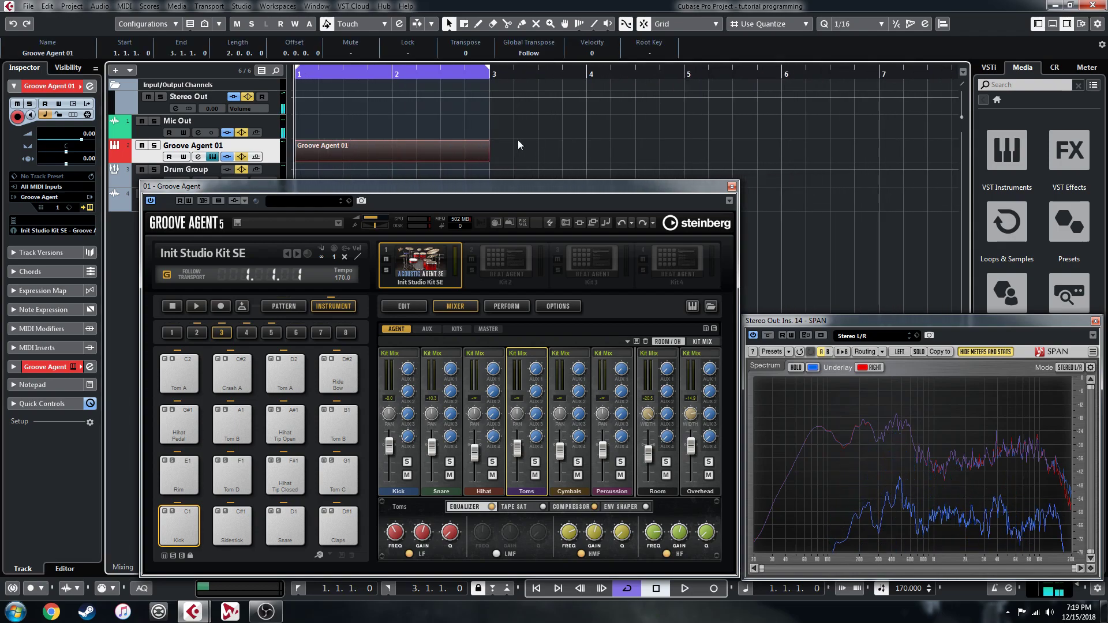
key("h")
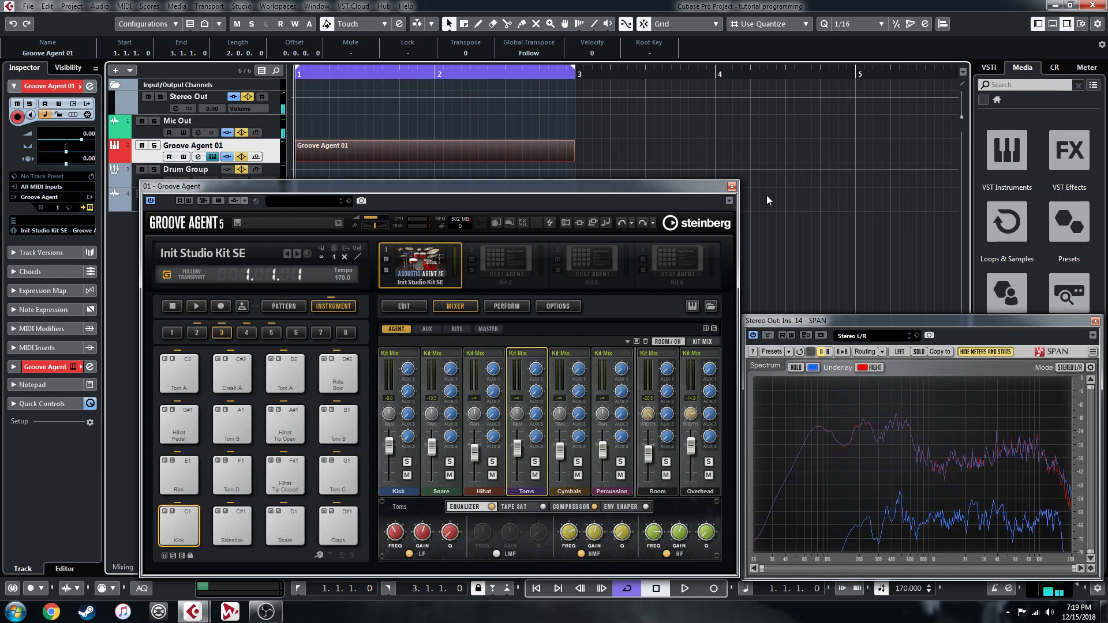
left_click(732, 187)
double_click(381, 154)
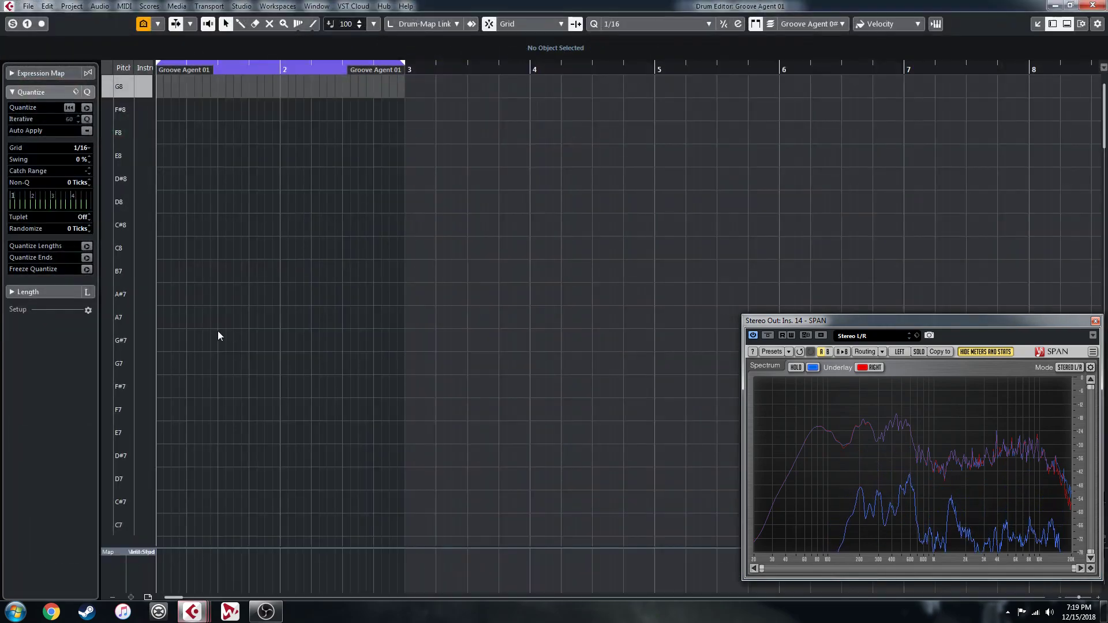
Step: Place Kick (C1) notes on beat 1 and on the offbeat after beat 3 in both bars, moving misplaced snare notes down to the kick row
scroll(141, 346, "down", 15)
scroll(141, 348, "down", 2)
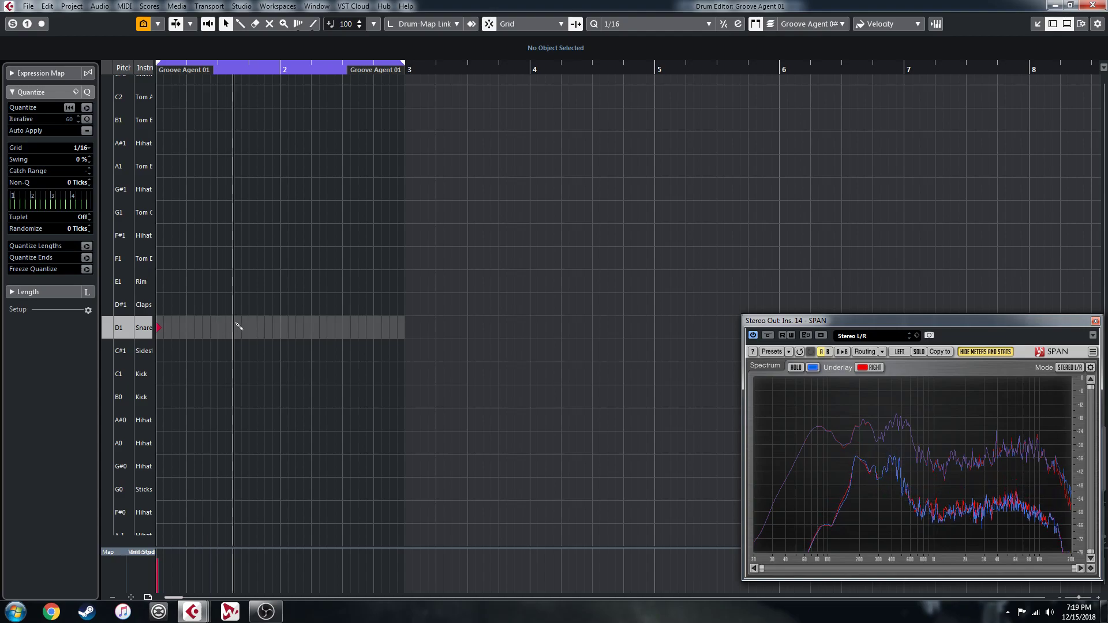
left_click(233, 328)
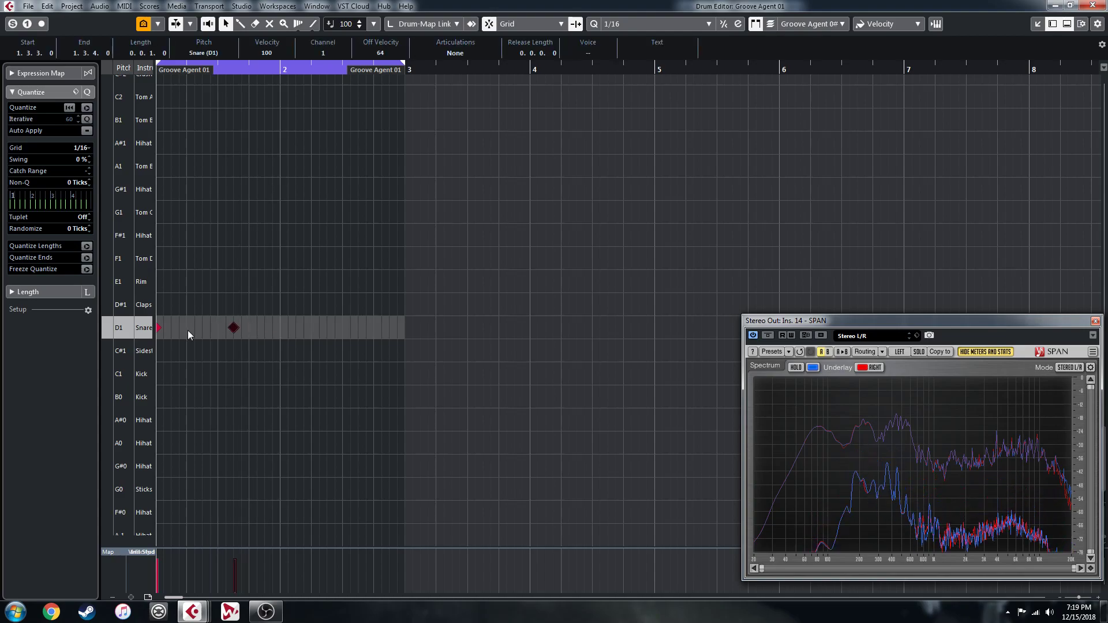
left_click(160, 328)
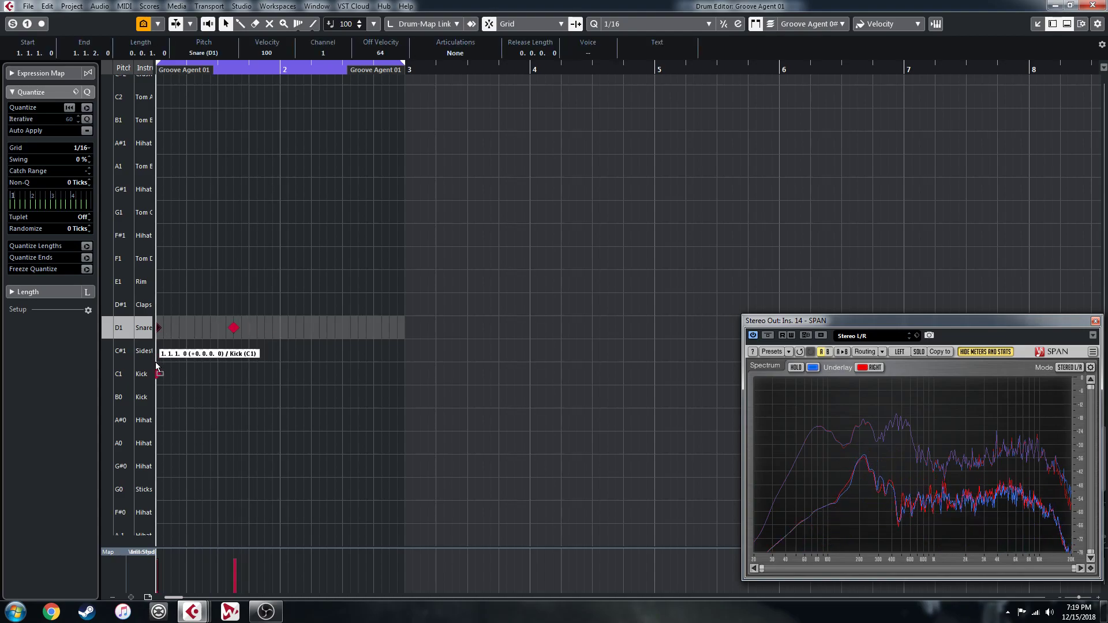
left_click_drag(159, 376, 159, 375)
left_click_drag(233, 328, 234, 374)
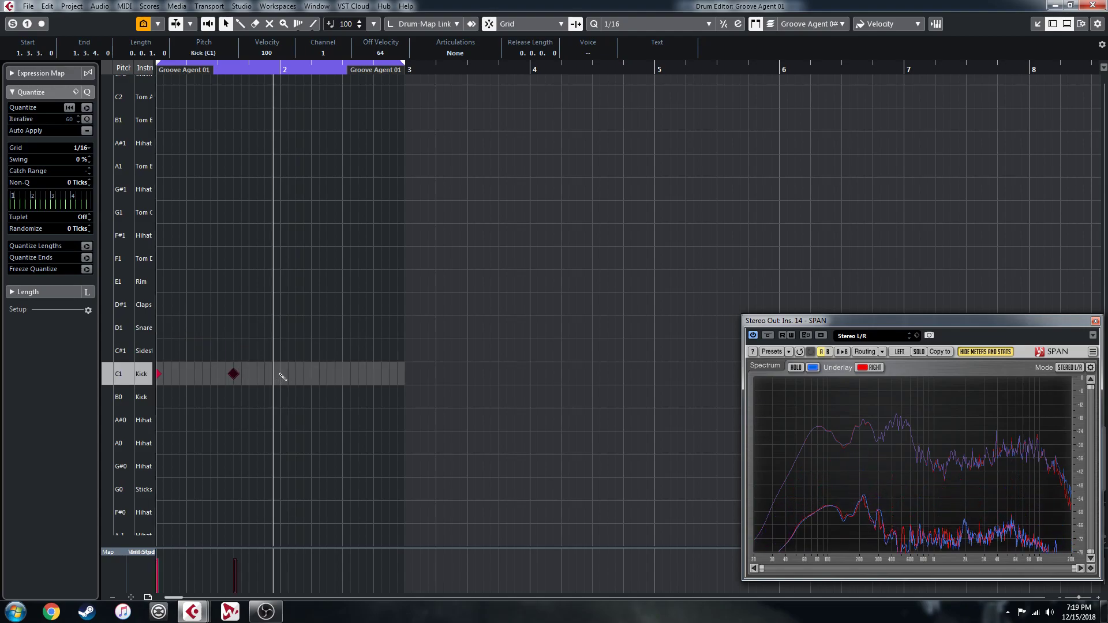
left_click(281, 374)
left_click(358, 374)
Step: Add Snare (D1) notes on beats 2 and 4 of both bars and set all kick and snare velocities to 127
left_click(187, 328)
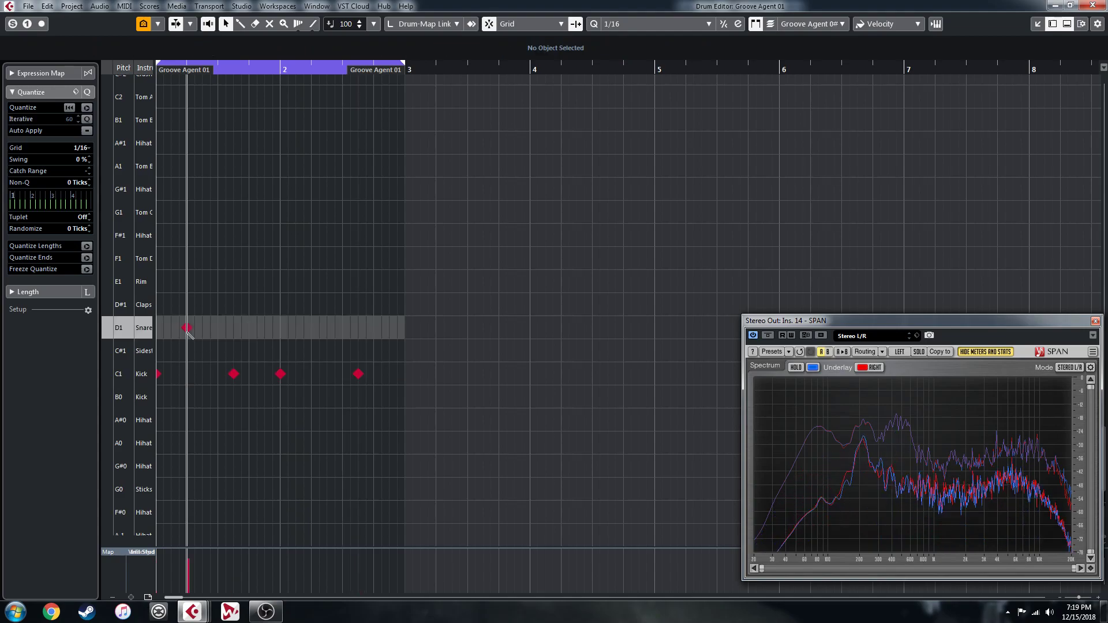
left_click(250, 328)
left_click(312, 328)
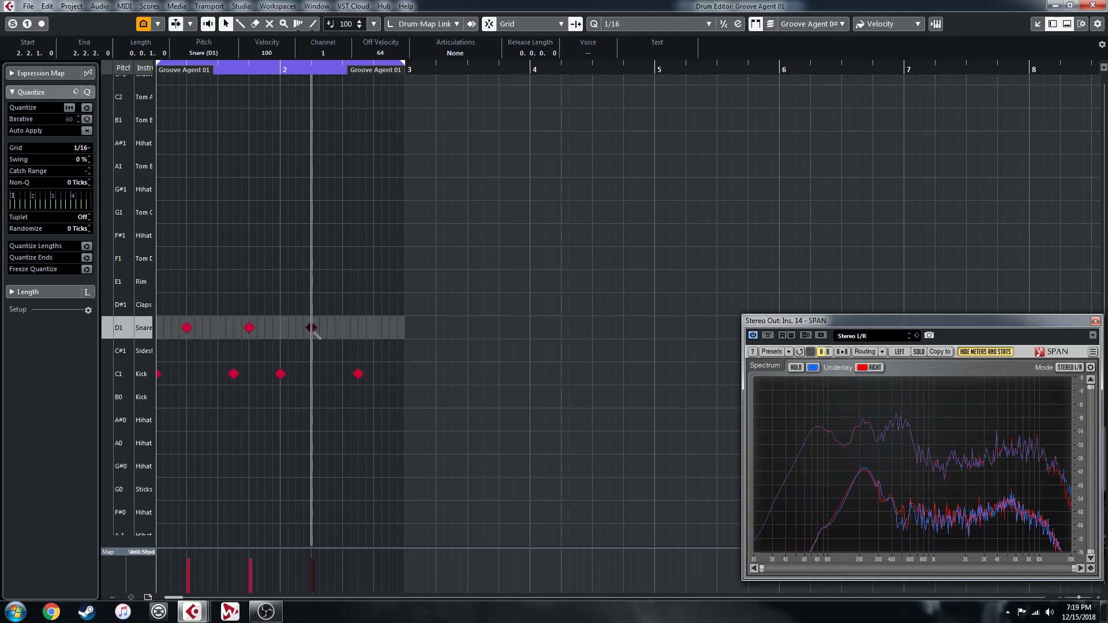
left_click(375, 328)
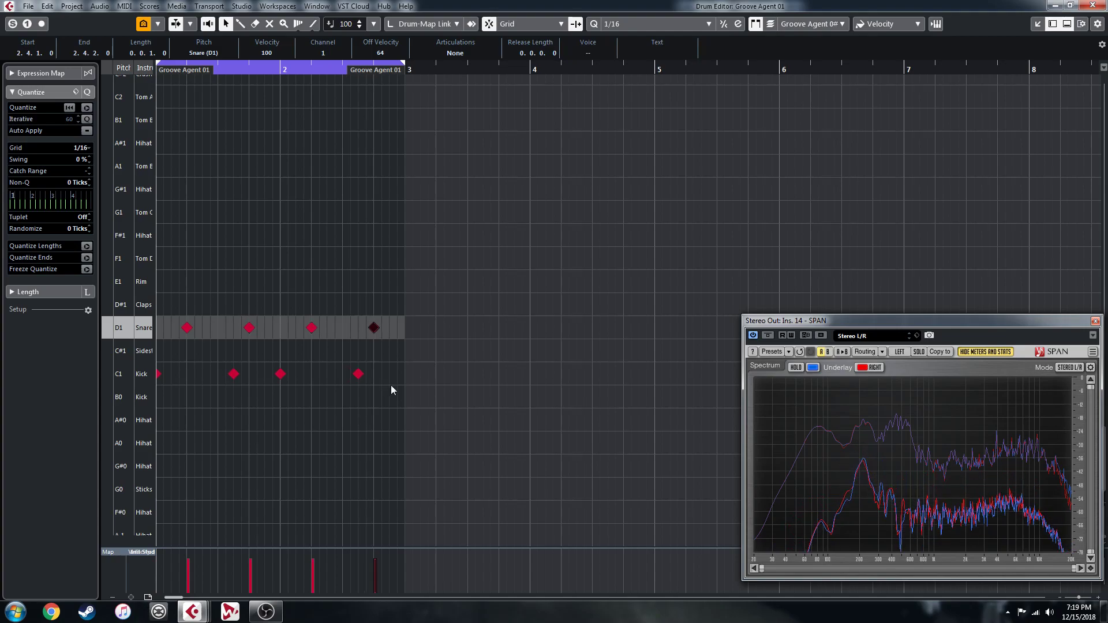
left_click_drag(391, 386, 160, 300)
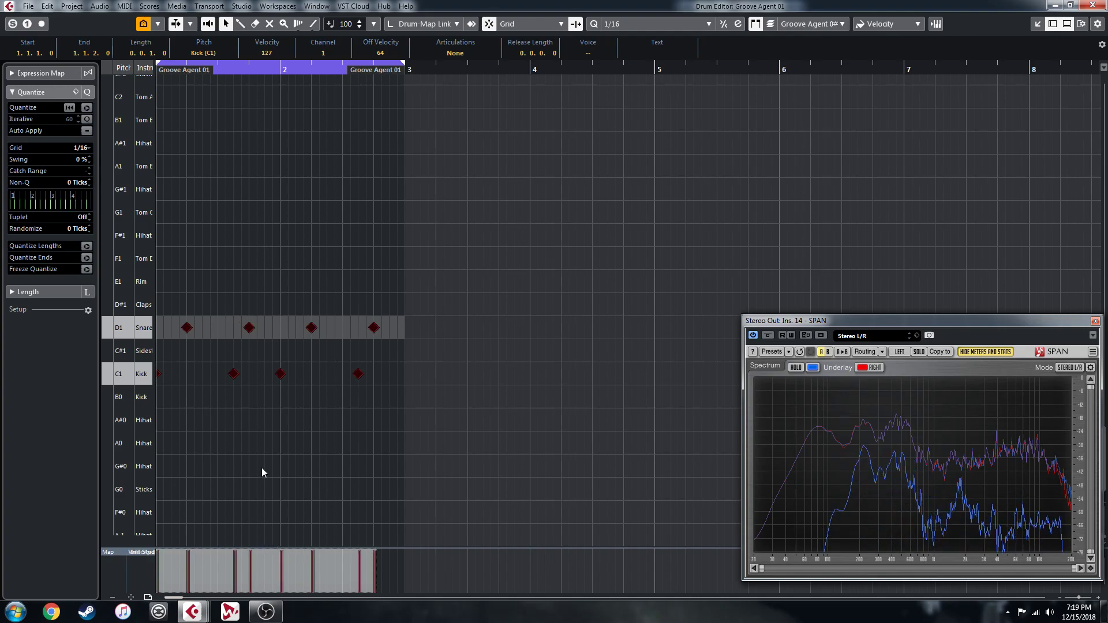
Step: Add closed hi-hat shank (F#0) notes on all four beats of bar 1 and set their velocity to 75
left_click(106, 512)
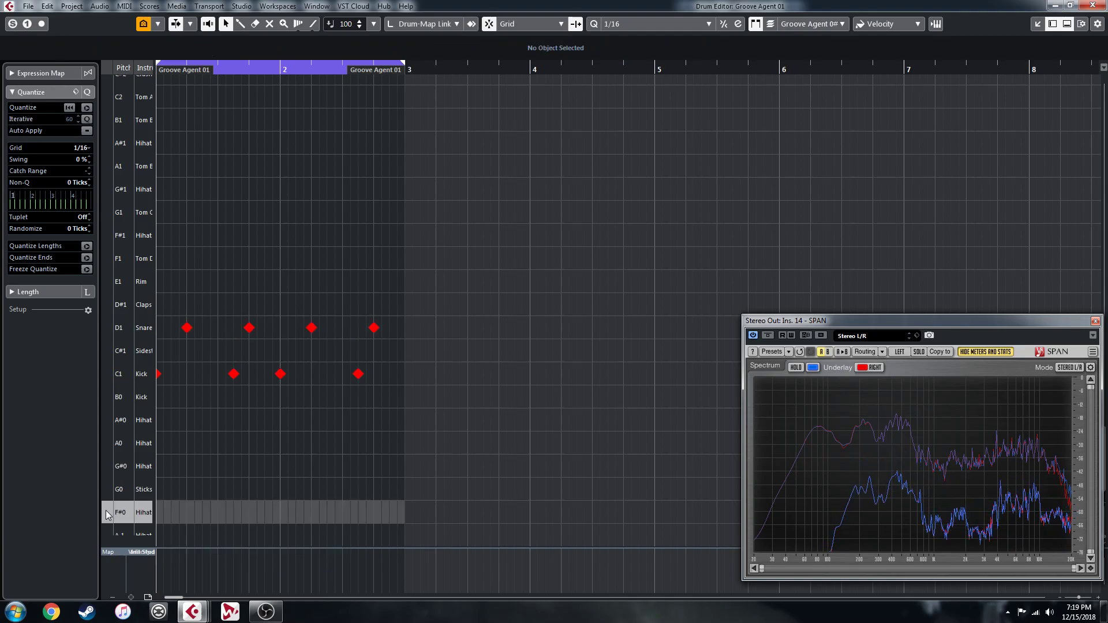
left_click(160, 512)
left_click(186, 513)
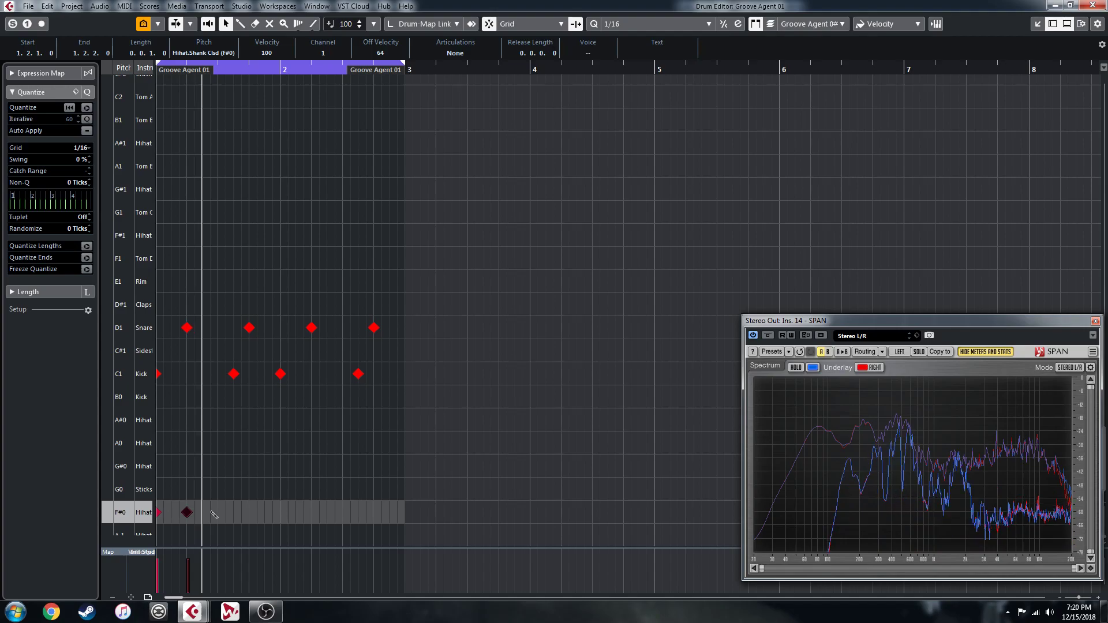
left_click(217, 512)
left_click(248, 513)
key("Escape")
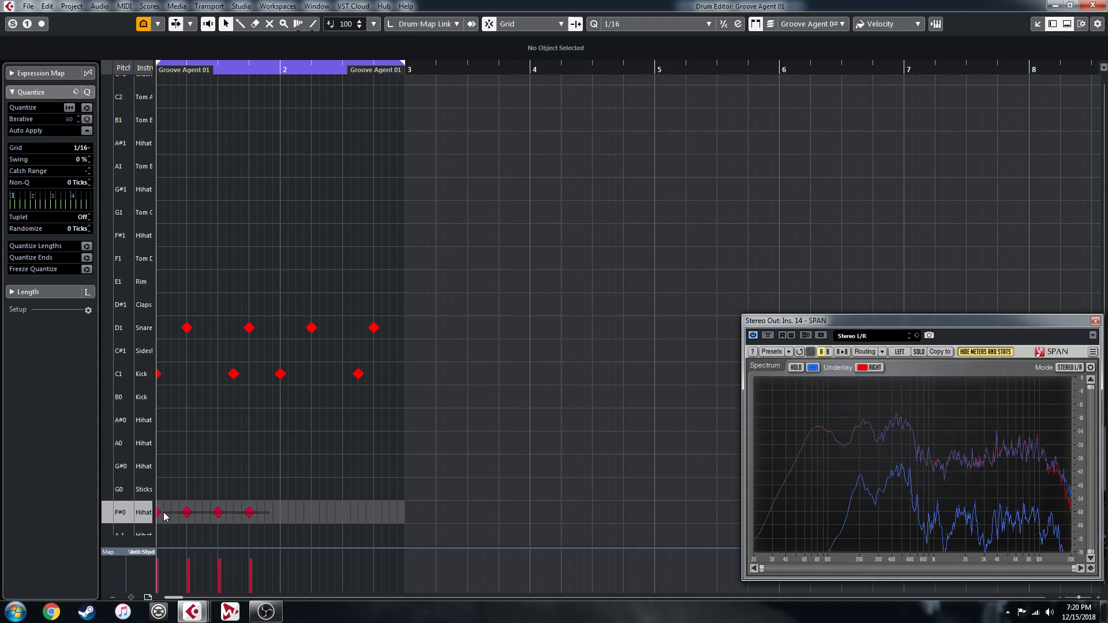
left_click_drag(164, 515, 164, 516)
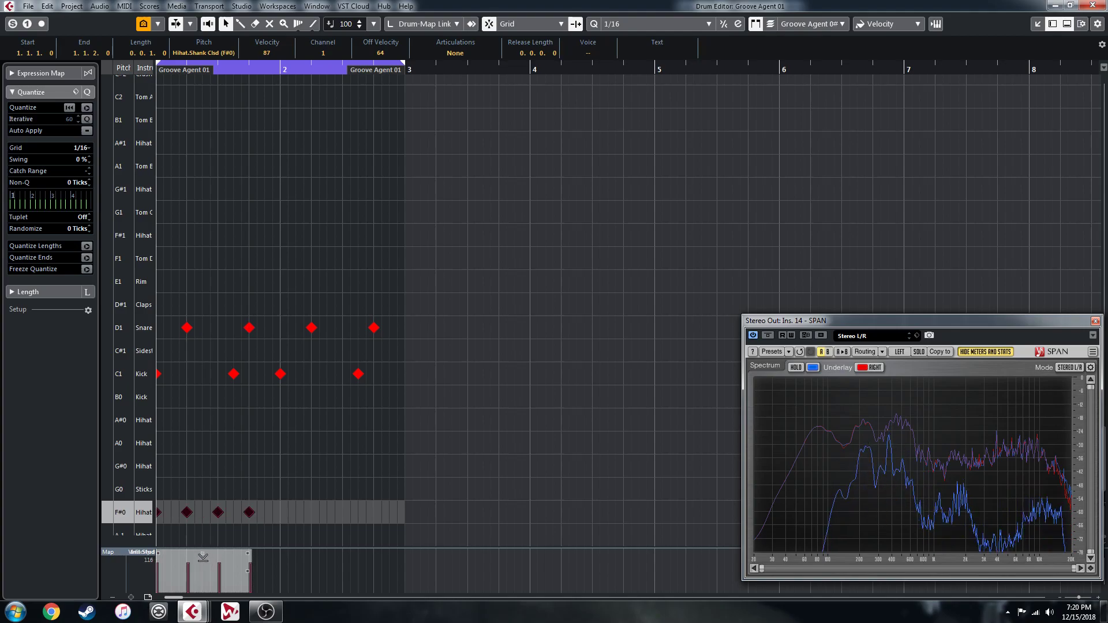
left_click_drag(202, 560, 202, 563)
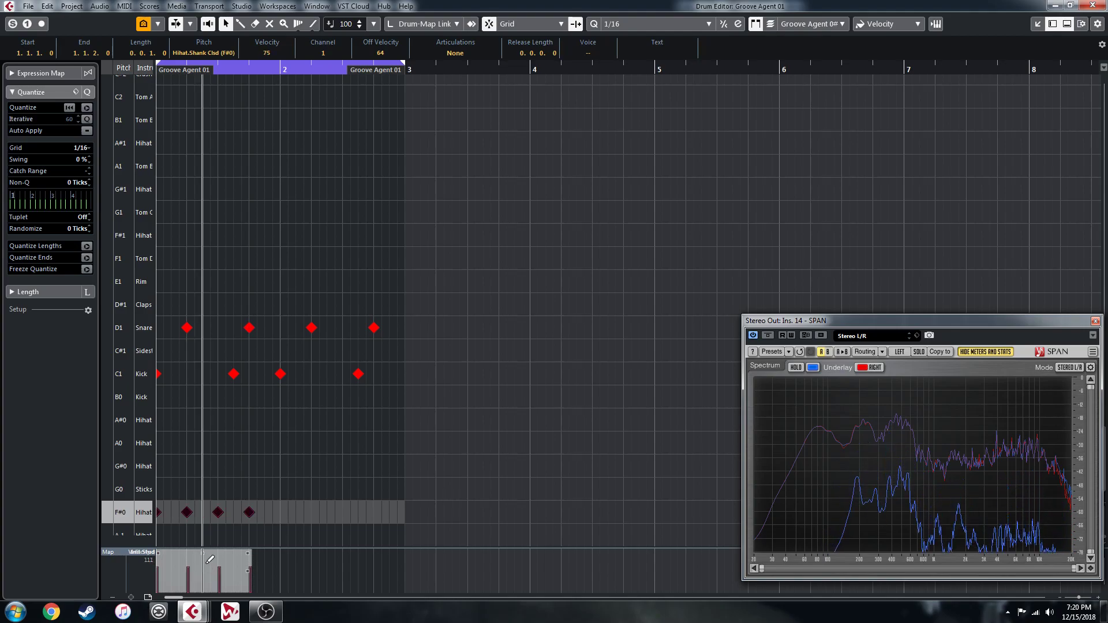
Step: Add Sticks (G0) notes on the four offbeats of bar 1 and lower their velocities, with the first note at 40
left_click(171, 489)
left_click(203, 489)
left_click(234, 490)
left_click(266, 490, "alt")
left_click(284, 493)
left_click_drag(284, 500, 165, 487)
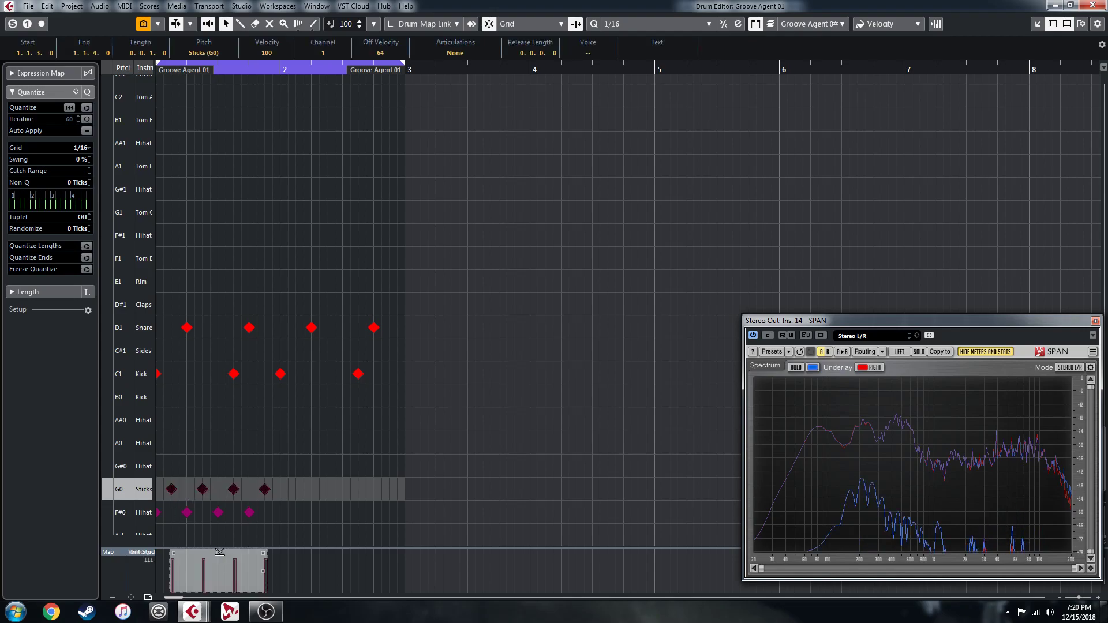
left_click_drag(221, 557, 223, 613)
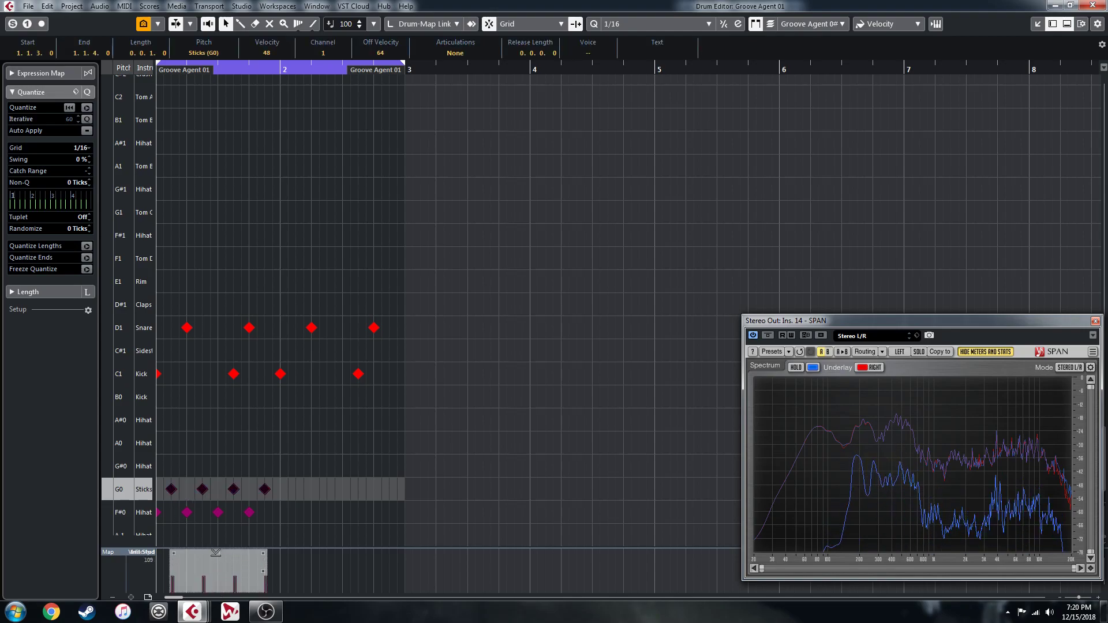
left_click_drag(218, 552, 219, 562)
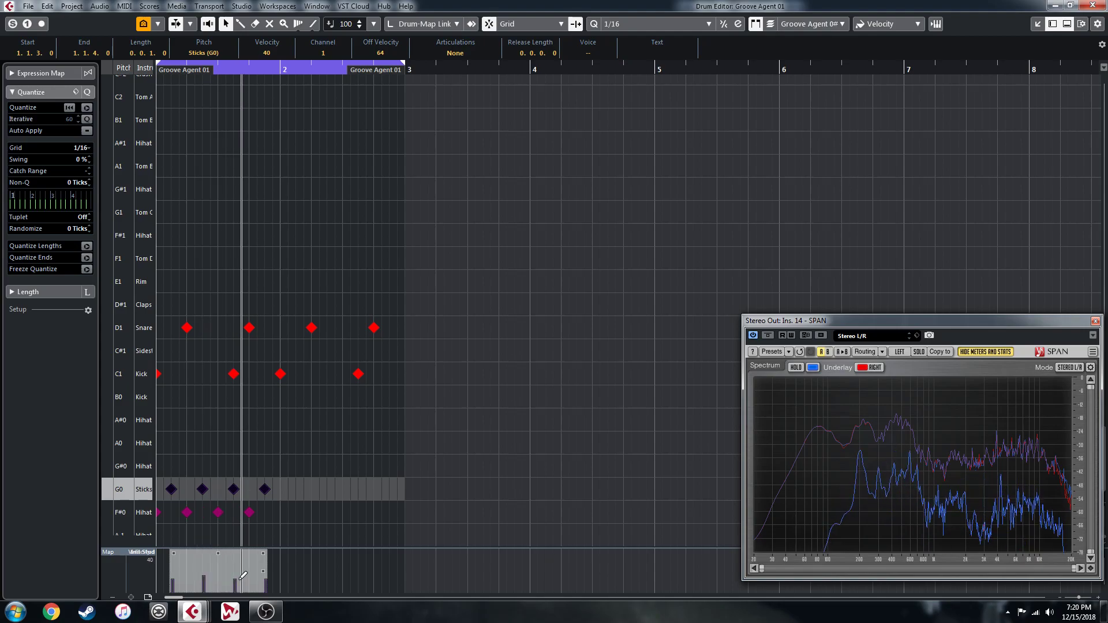
Step: Shift the four Sticks (G0) notes 8 ticks later and move them down to the Hihat.Shank Clsd (F#0) row
key("space")
left_click_drag(285, 512, 156, 517)
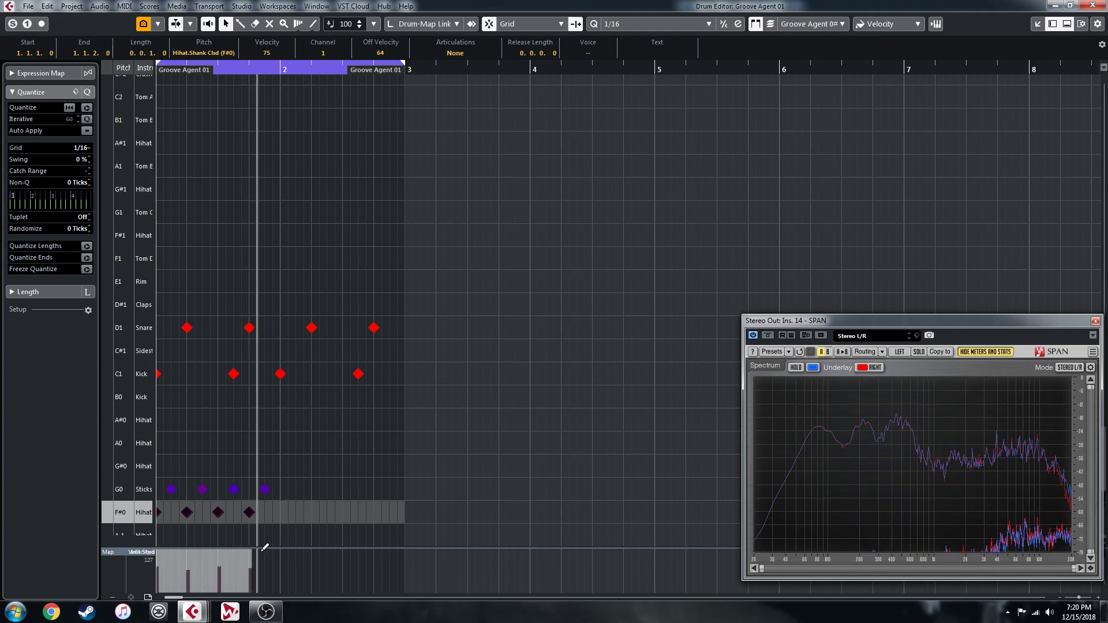
left_click_drag(301, 489, 168, 496)
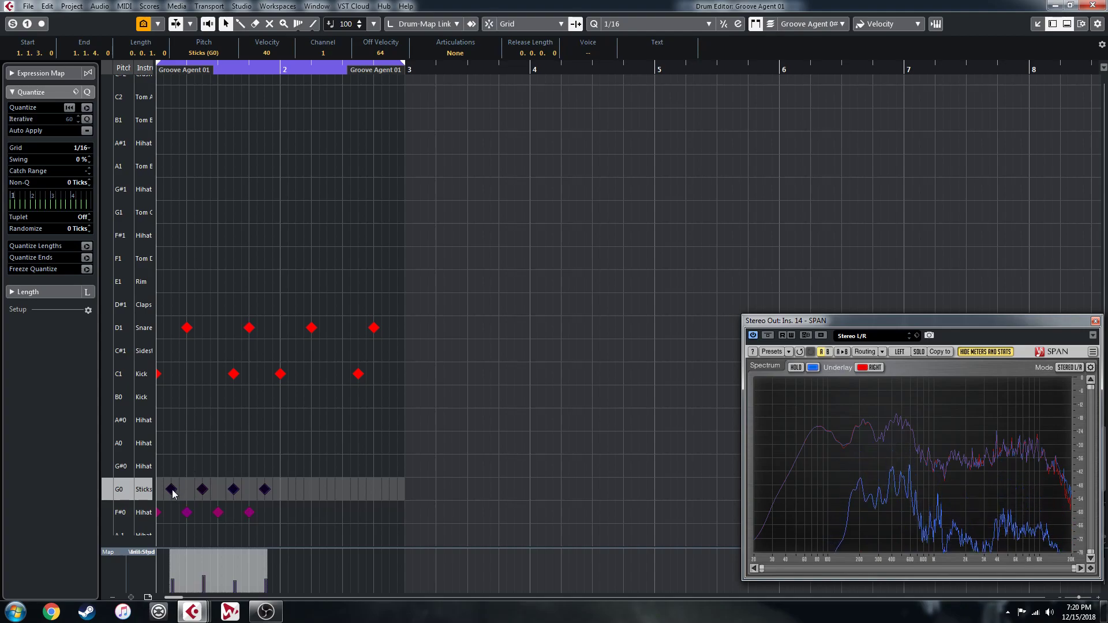
left_click_drag(173, 493, 173, 494)
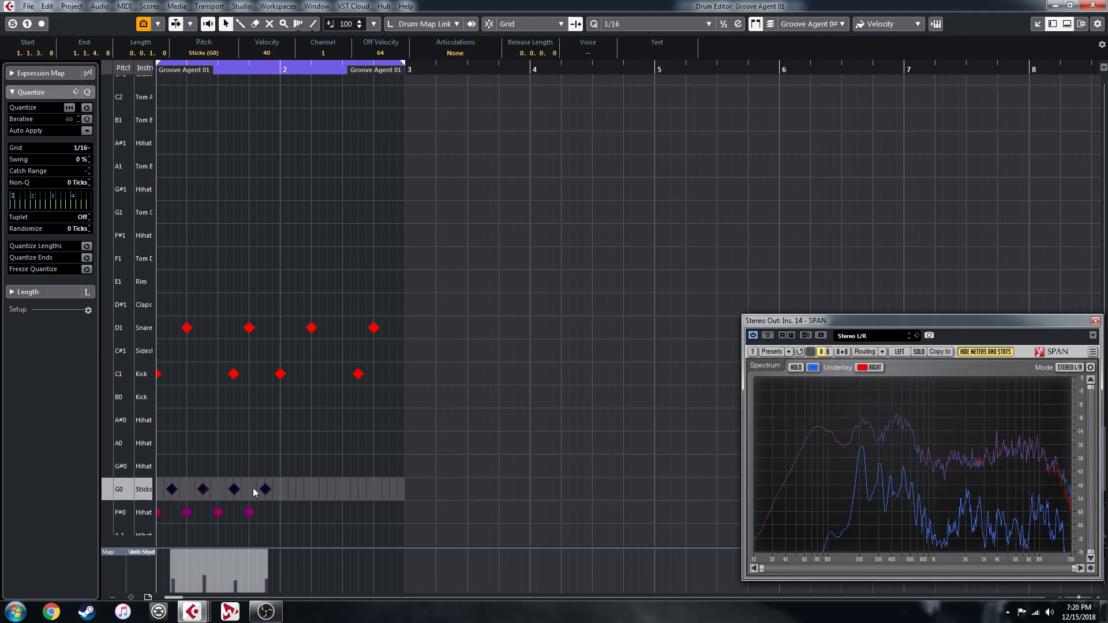
key("Down")
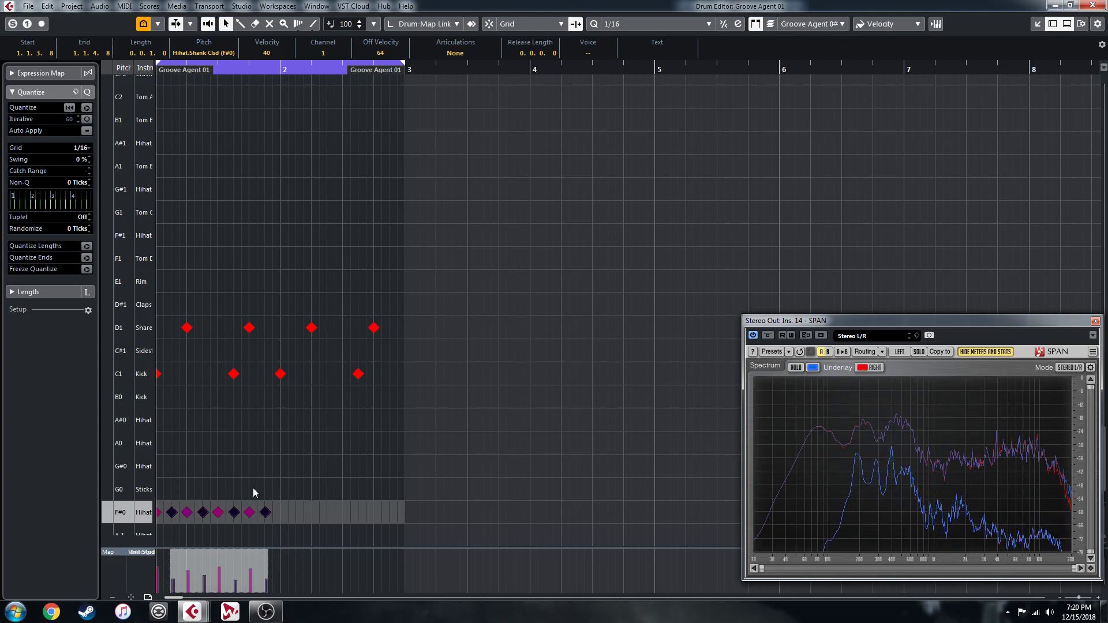
Step: Duplicate all bar 1 closed hi-hat (F#0) notes, align the copies to the start of bar 2, and play the beat
left_click_drag(296, 511, 122, 515)
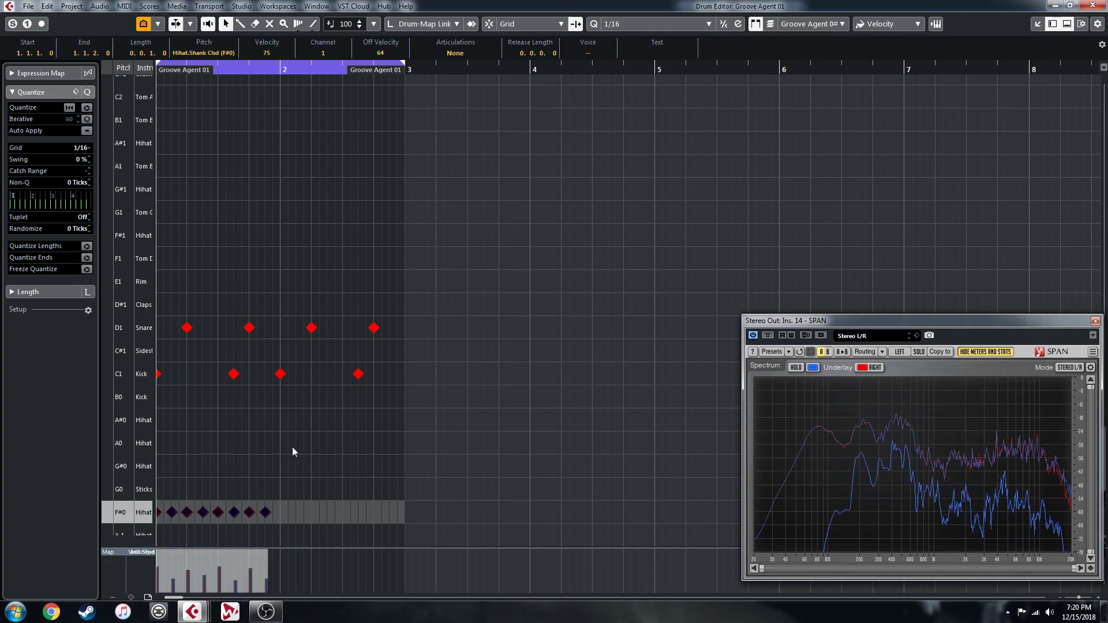
key("alt+d")
key("j")
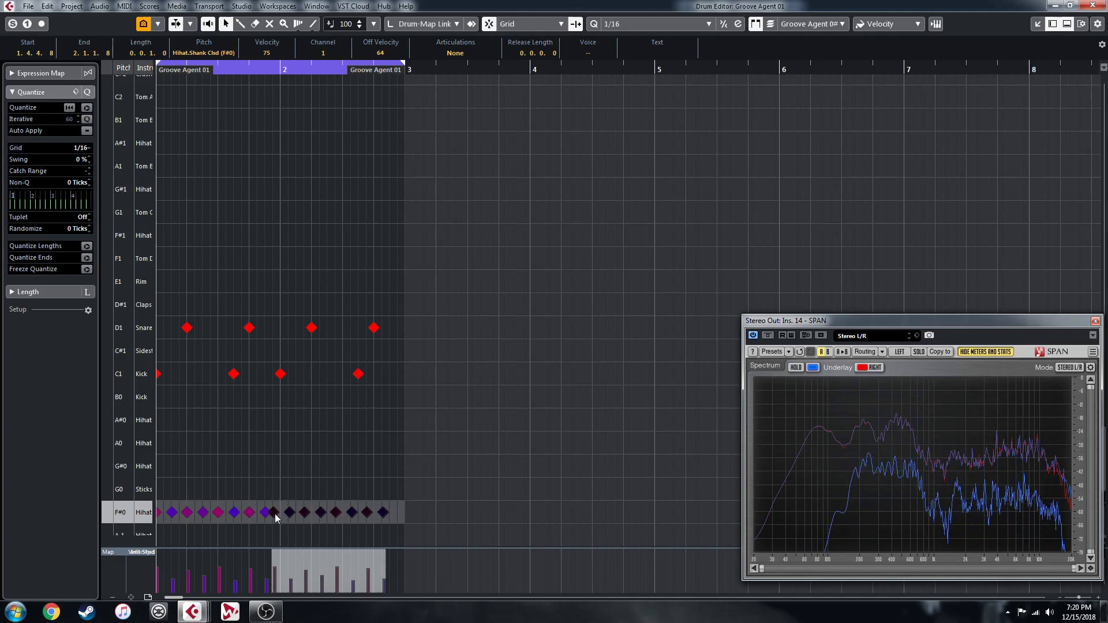
left_click_drag(276, 518, 280, 515)
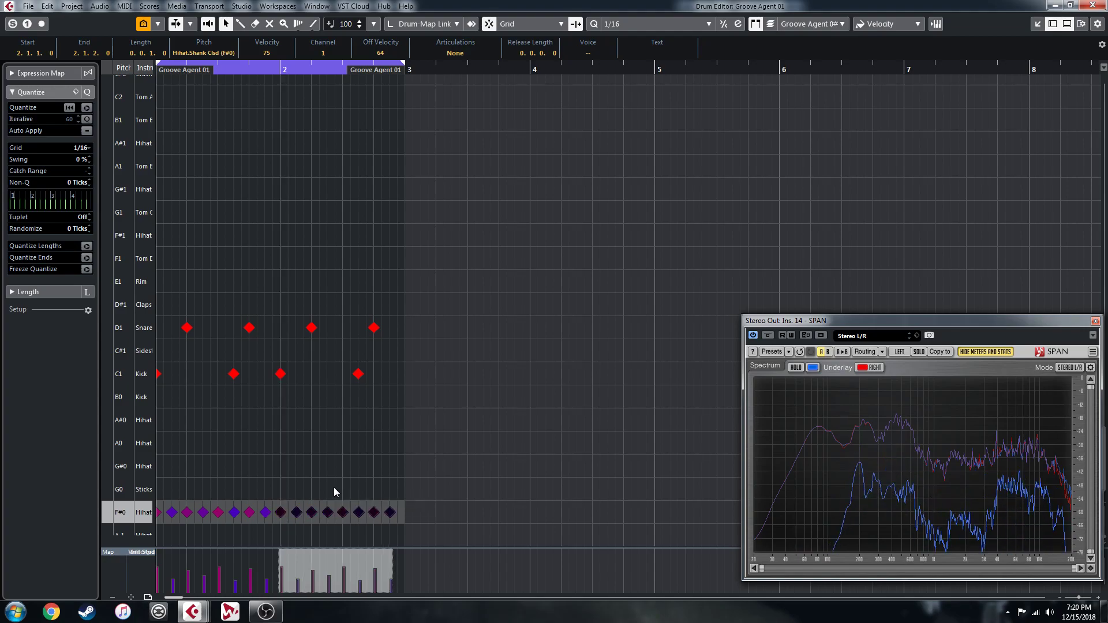
key("space")
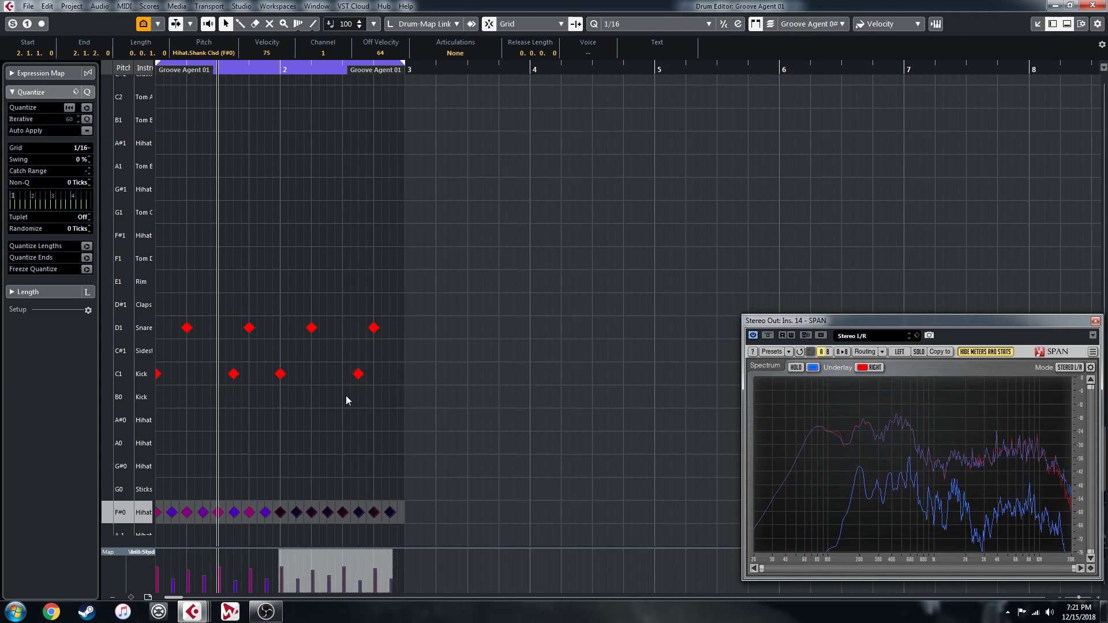
Step: Replace the closed hi-hat on the offbeat after beat 3 of bar 2 with a velocity-100 Hihat.Shank Open (A#0) note
left_click(358, 520)
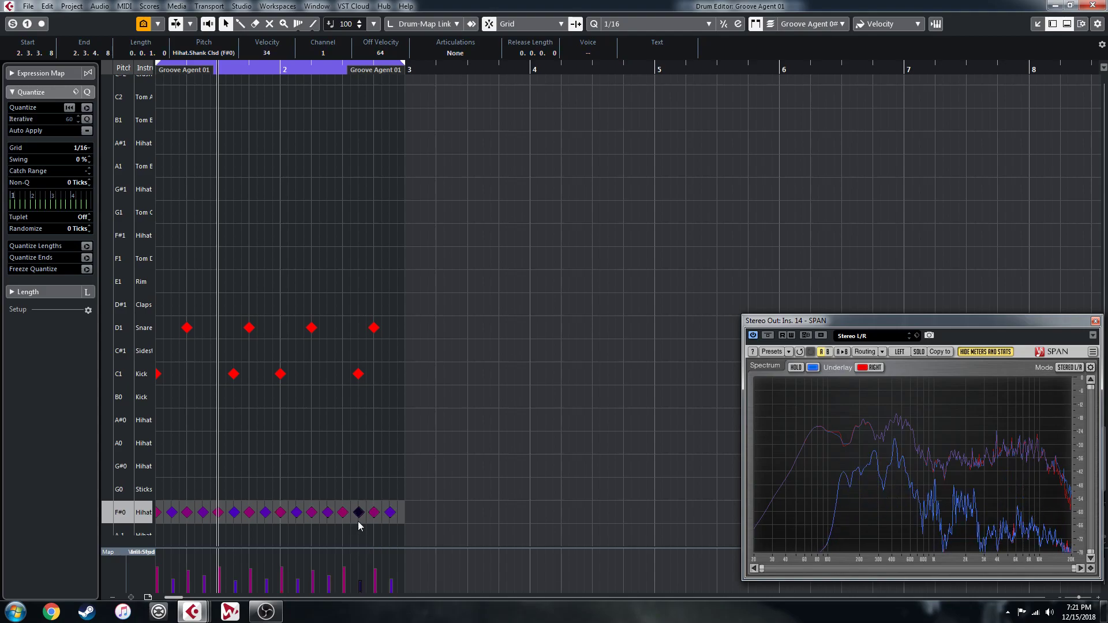
key("Delete")
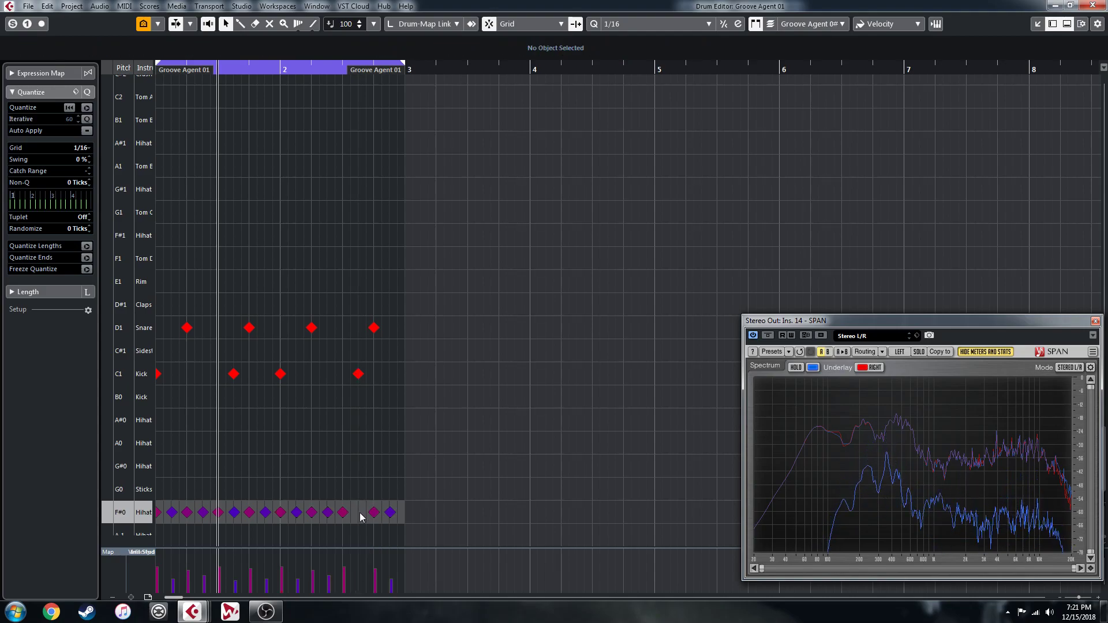
left_click(359, 513)
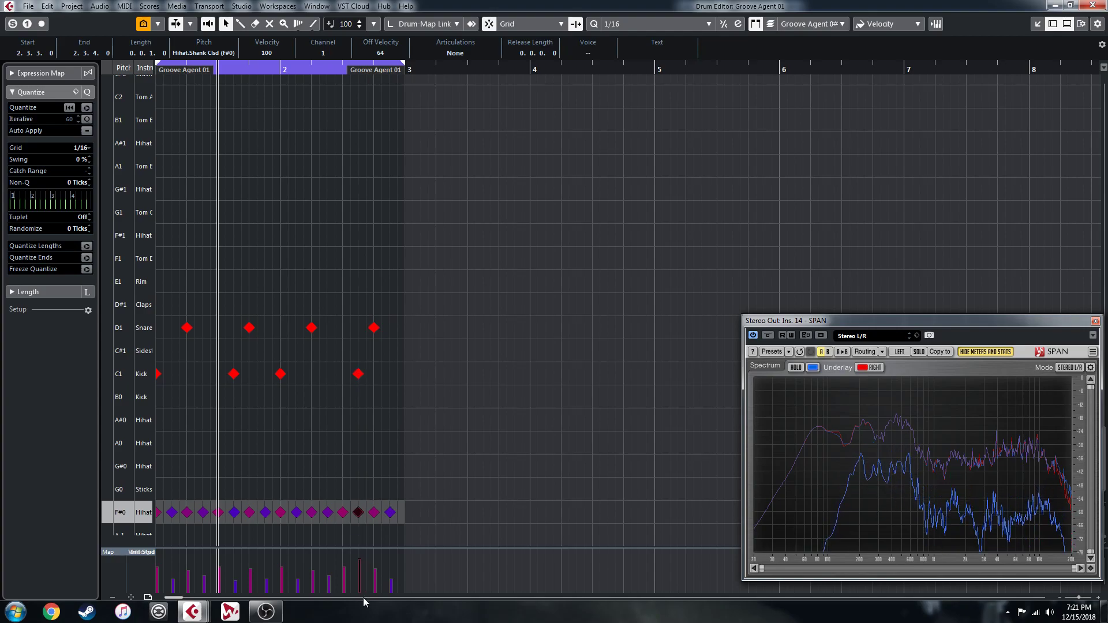
key("Up")
key("Up")
key("Up")
key("Up")
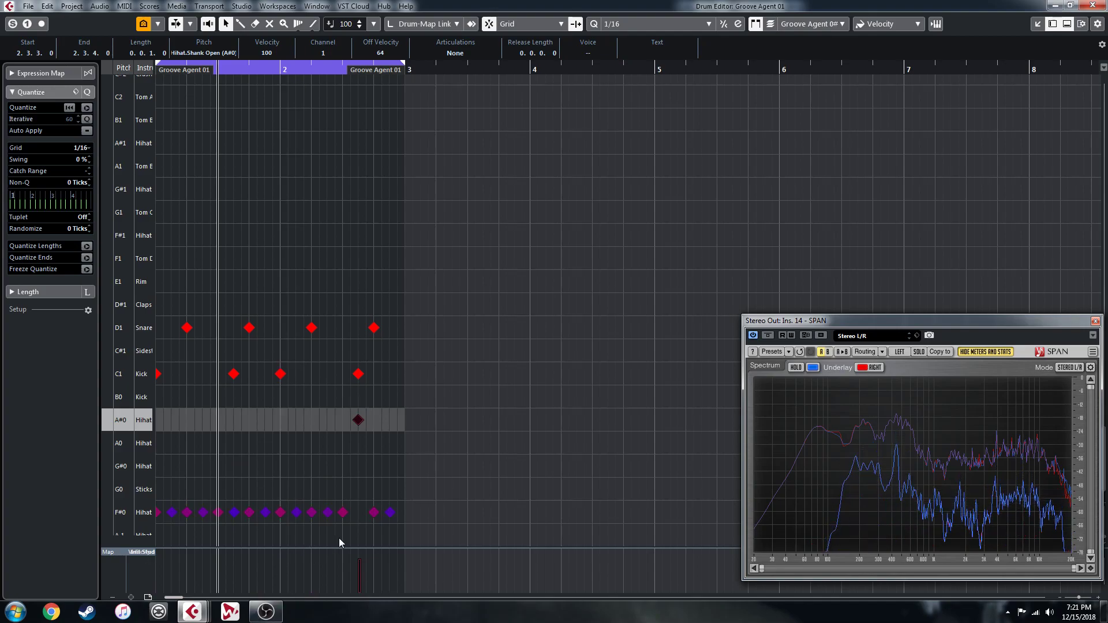
Step: Move the closed hi-hat note on beat 4 of bar 2 up to the Hihat.Pedal (G#1) row
left_click(373, 513)
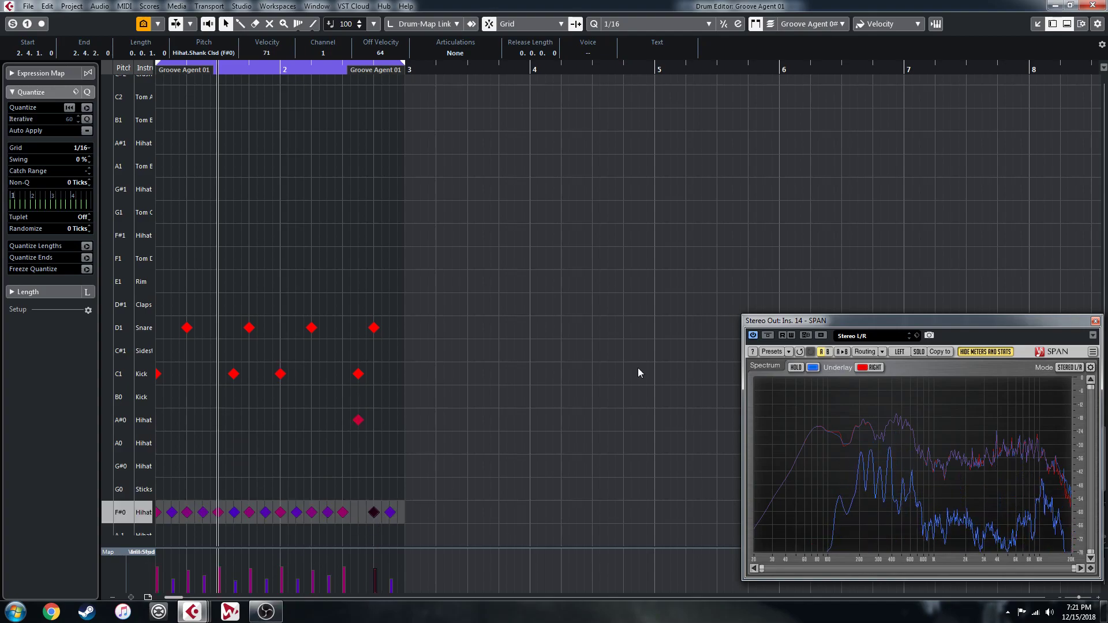
key("Up")
key("Up")
key("Up")
key("Up")
key("Up")
key("Up")
key("Up")
key("Up")
key("Up")
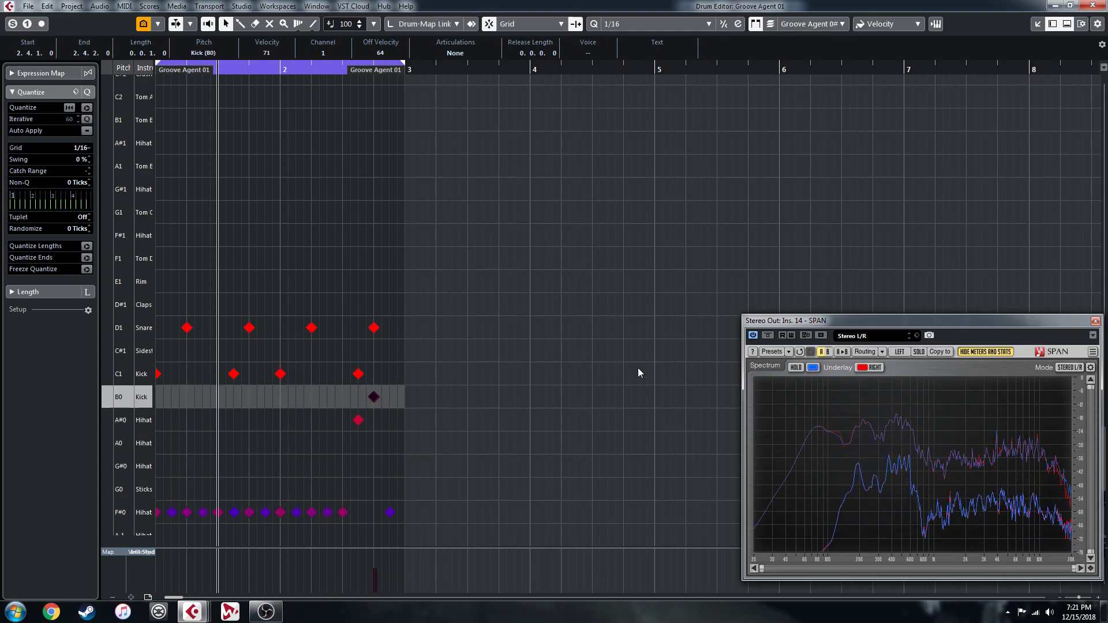
key("Up")
key("Up")
key("Up")
key("Up")
key("Up")
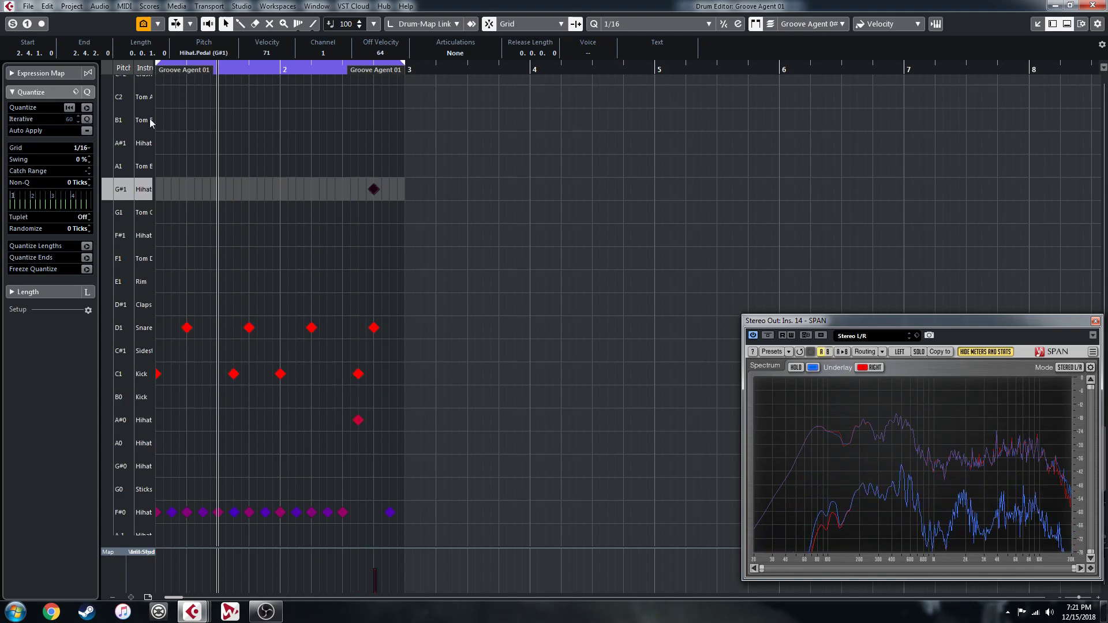
Step: Zoom in on the two bars, widen the drum list to fit the full instrument names, and play the beat
key("h")
key("h")
key("h")
key("h")
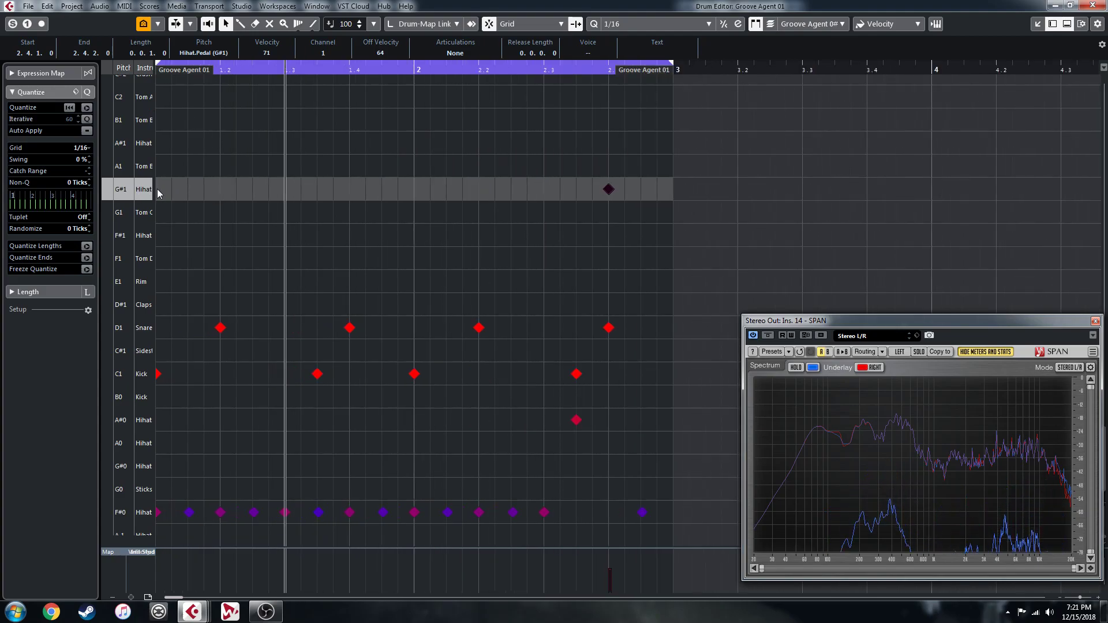
left_click_drag(155, 190, 188, 188)
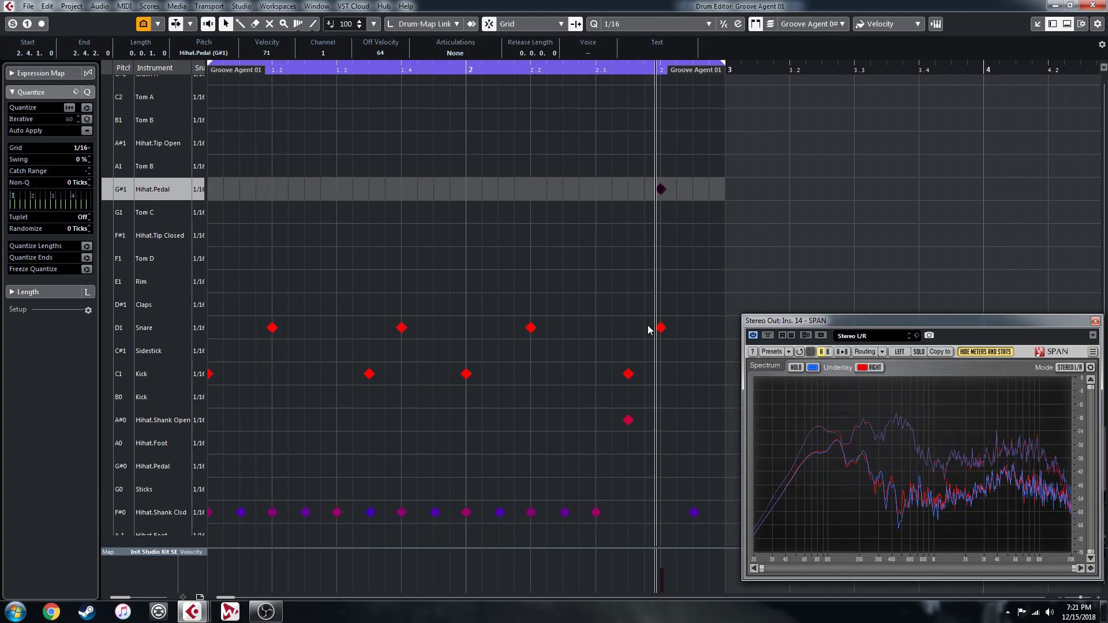
key("space")
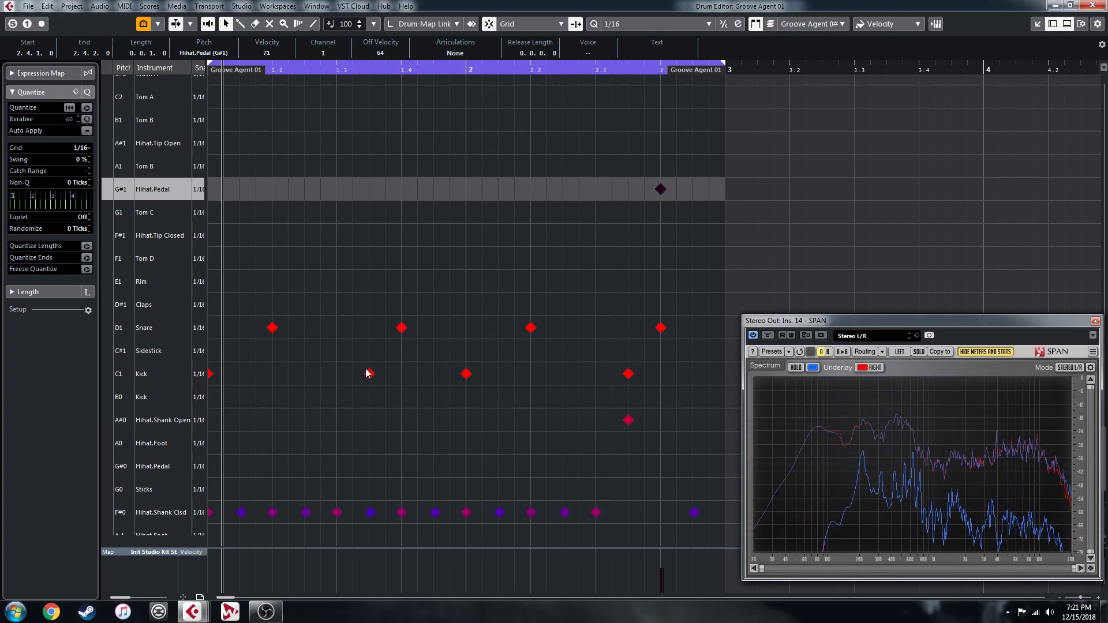
key("space")
Step: Add Snare (D1) ghost notes at 1.2.4, 2.2.3 and 2.2.4 with lowered velocities, 60 for the first and 26 for the second
left_click(323, 332)
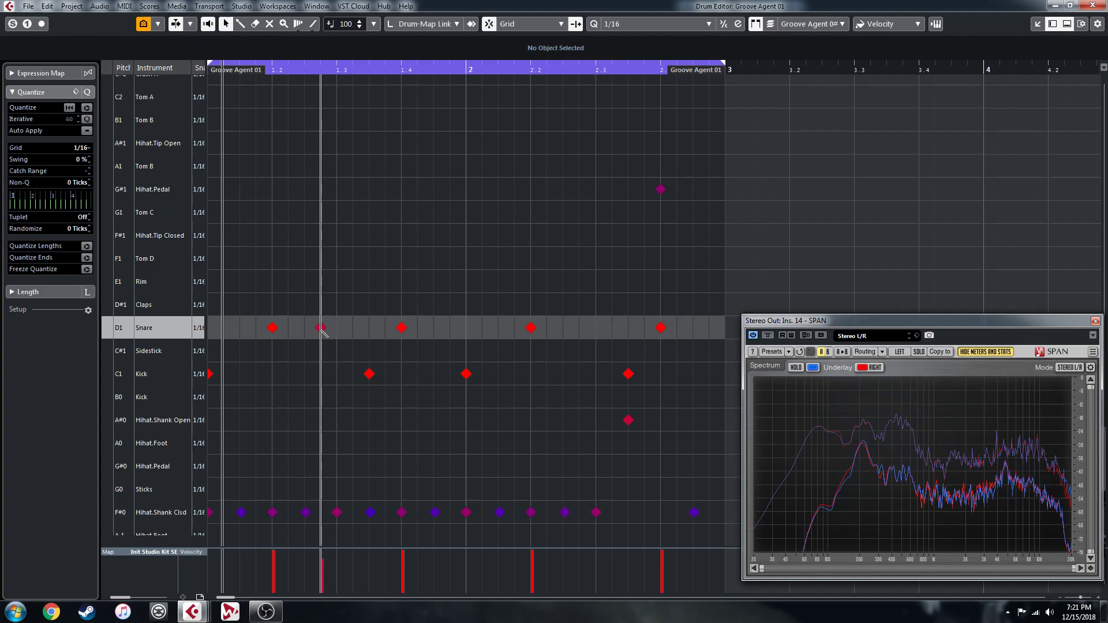
left_click(580, 329)
left_click(563, 328)
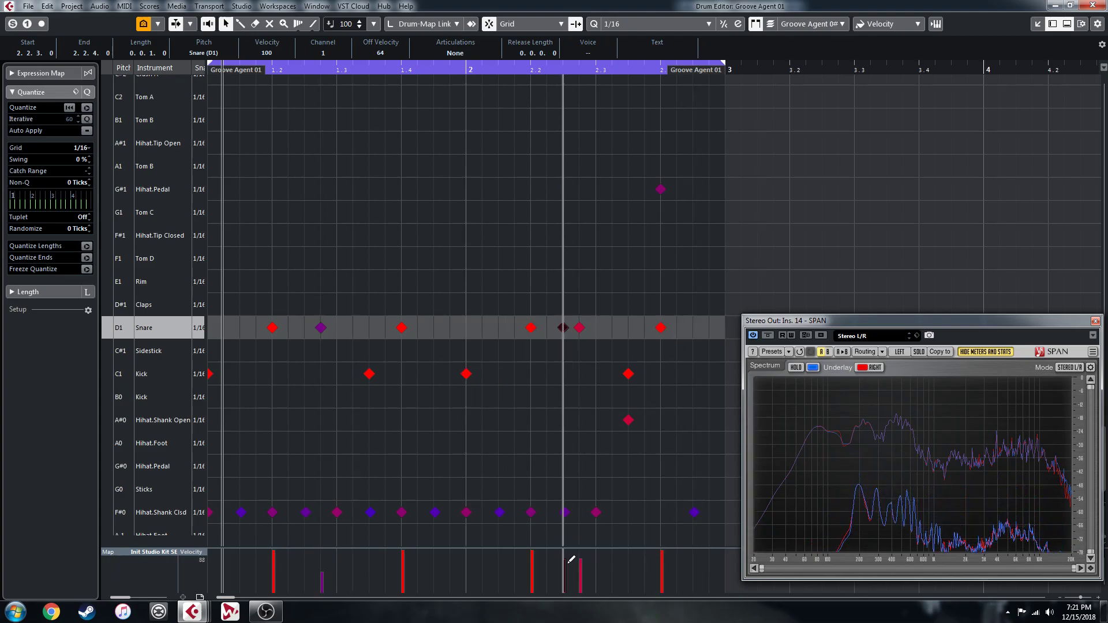
left_click(584, 569)
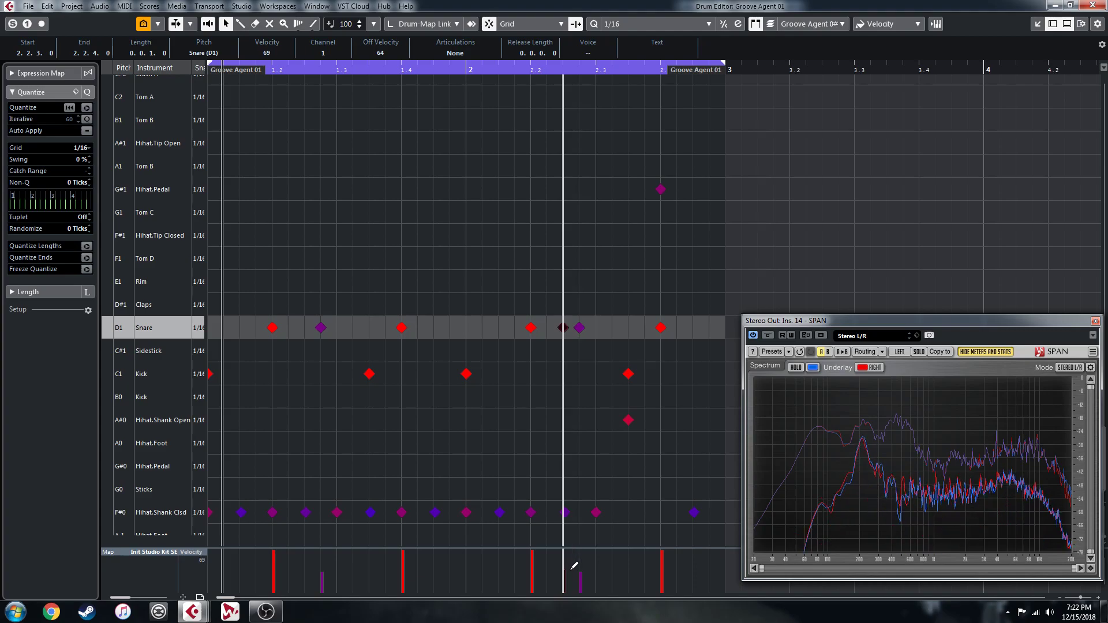
left_click(569, 585)
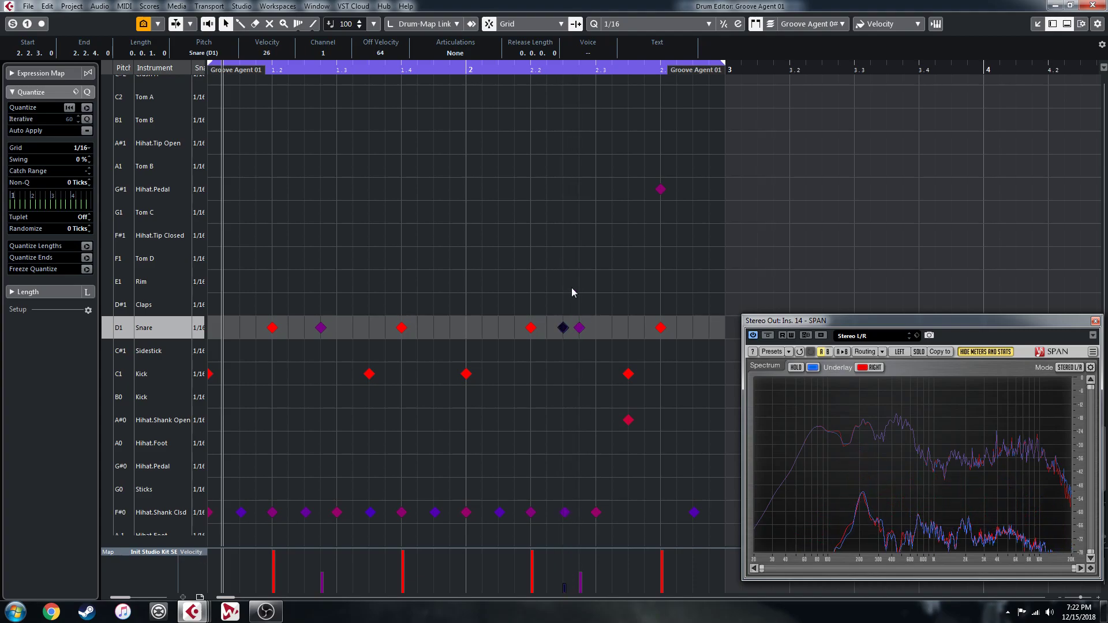
Step: Nudge the snare ghost notes off the grid, with the bar 1 note at 1.2.4.21 and the softest at 2.2.2.111, and play the beat
left_click_drag(579, 327, 564, 332)
left_click(564, 332)
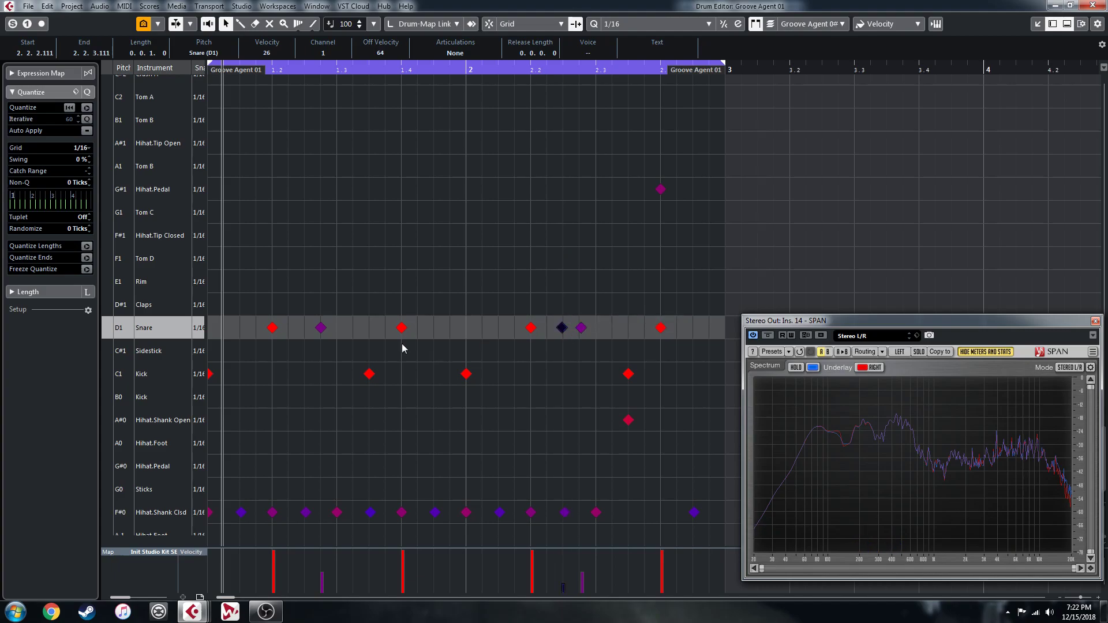
left_click(321, 328)
left_click_drag(324, 330, 324, 330)
key("space")
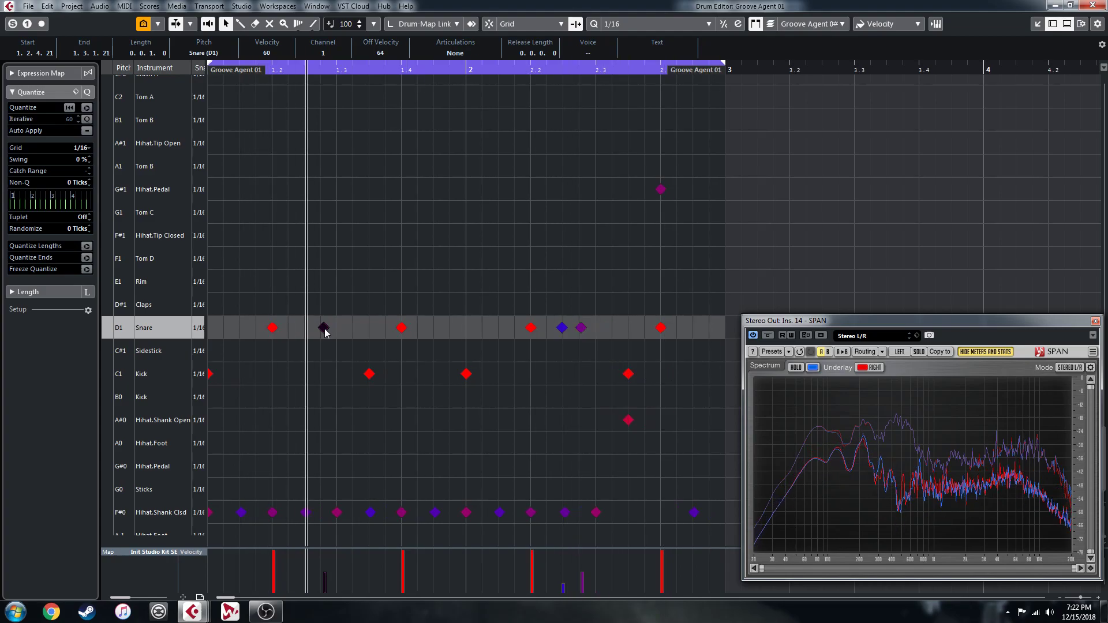
Step: Add Cowbell.Shoulder (G#2) notes on all four beats of bar 1, slightly off the grid, with the third at 1.3.1.12
scroll(393, 264, "up", 3)
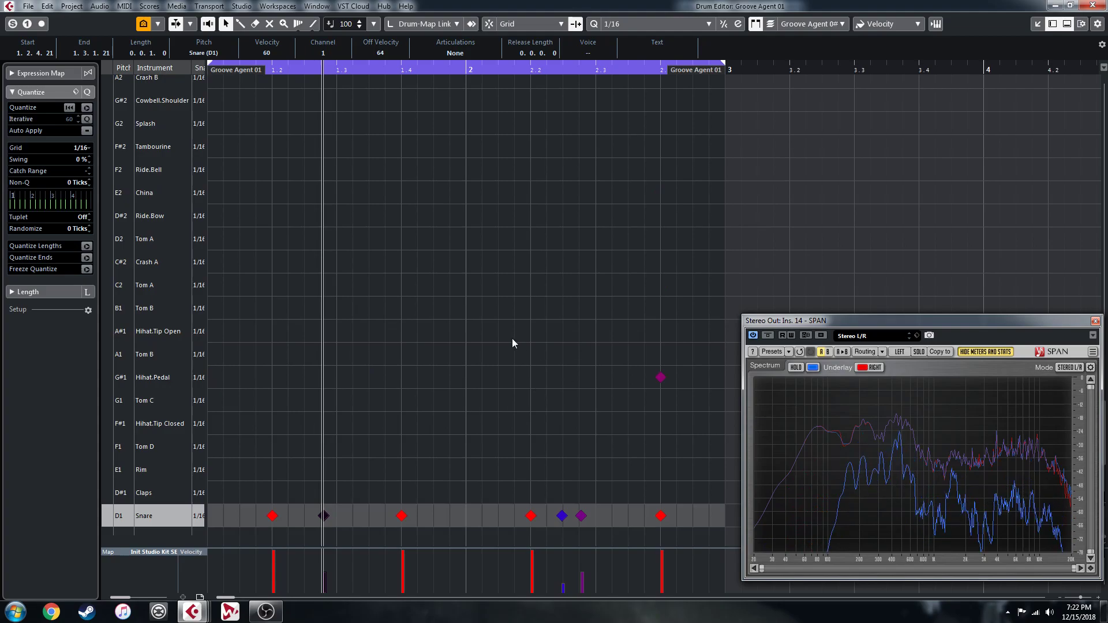
scroll(240, 314, "up", 2)
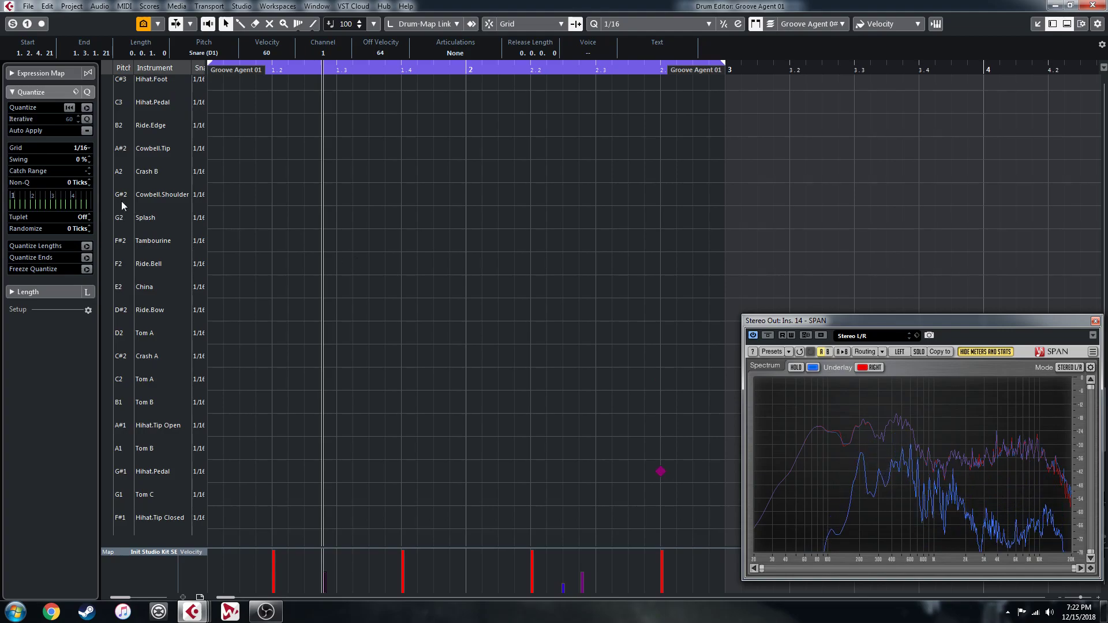
left_click(162, 195)
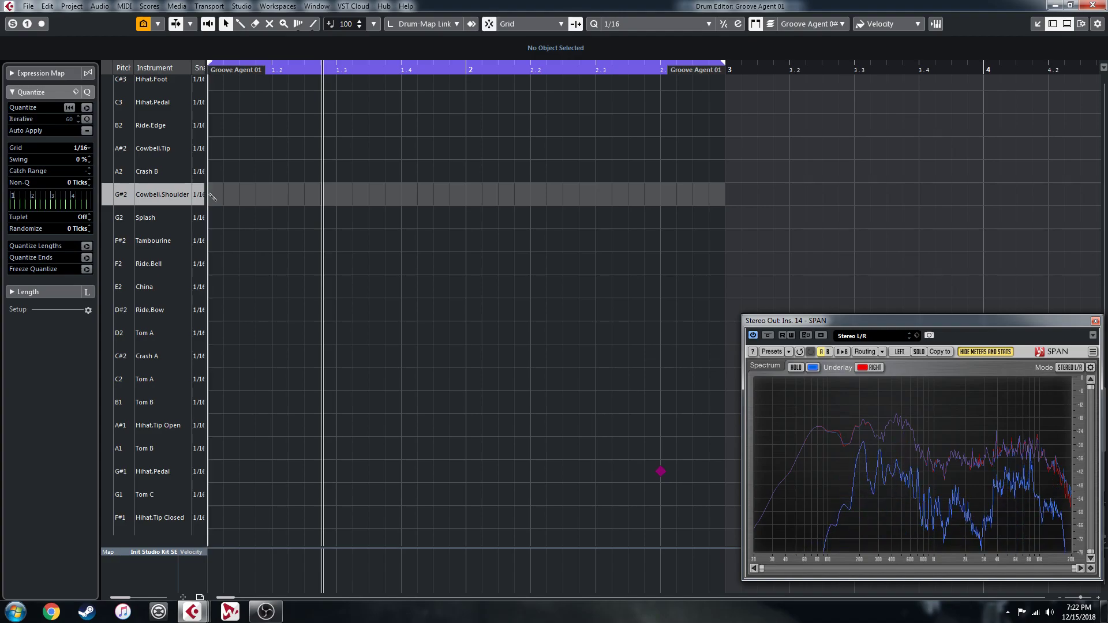
left_click(211, 195)
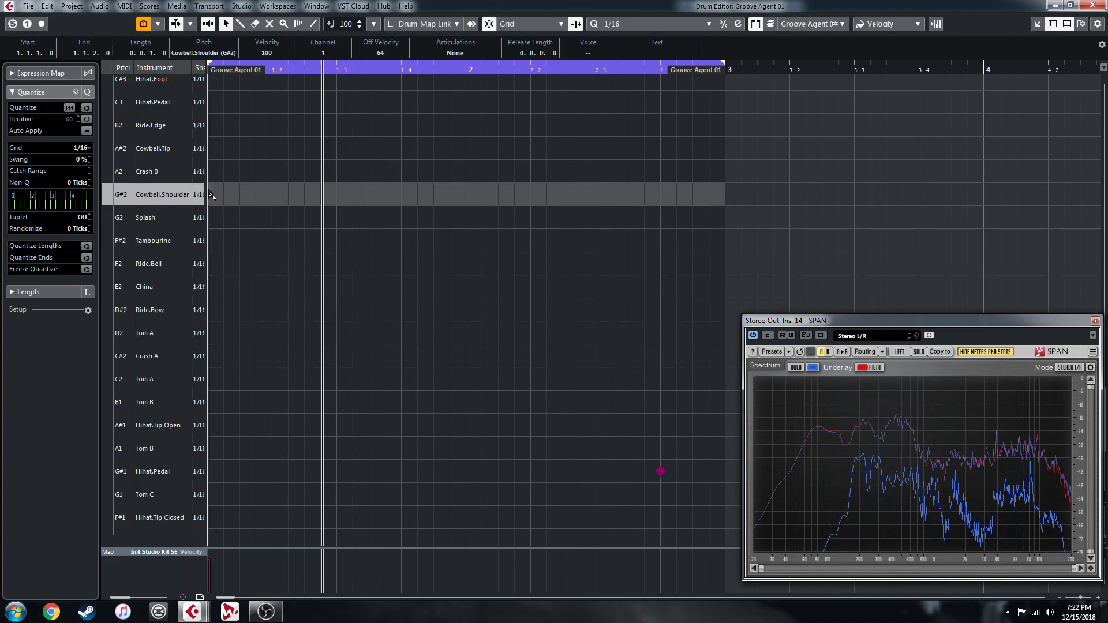
left_click(272, 195)
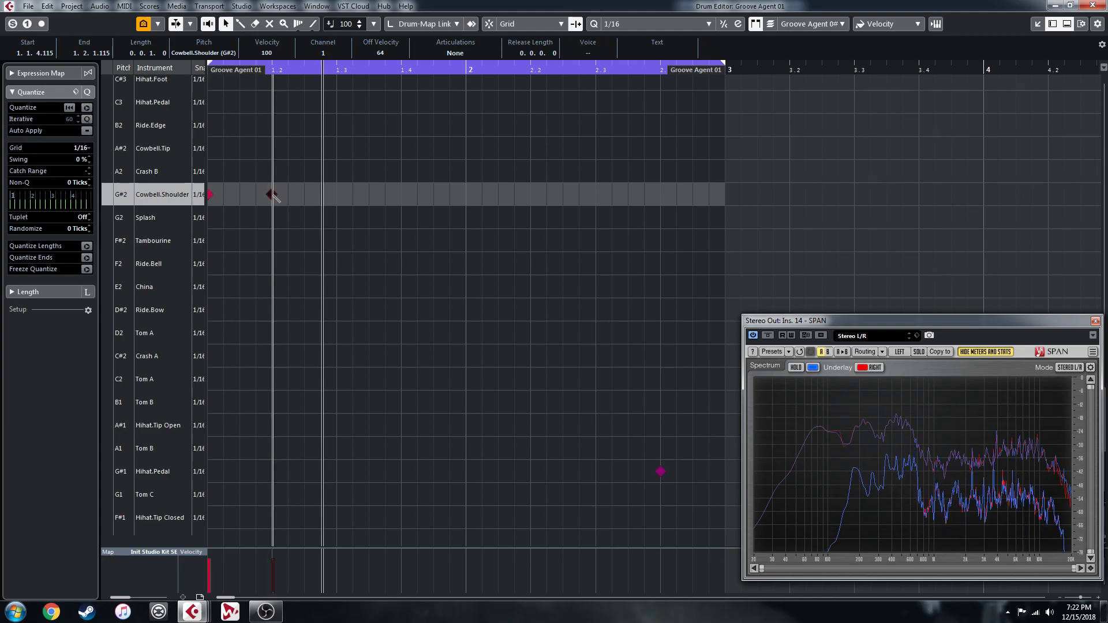
left_click(338, 195)
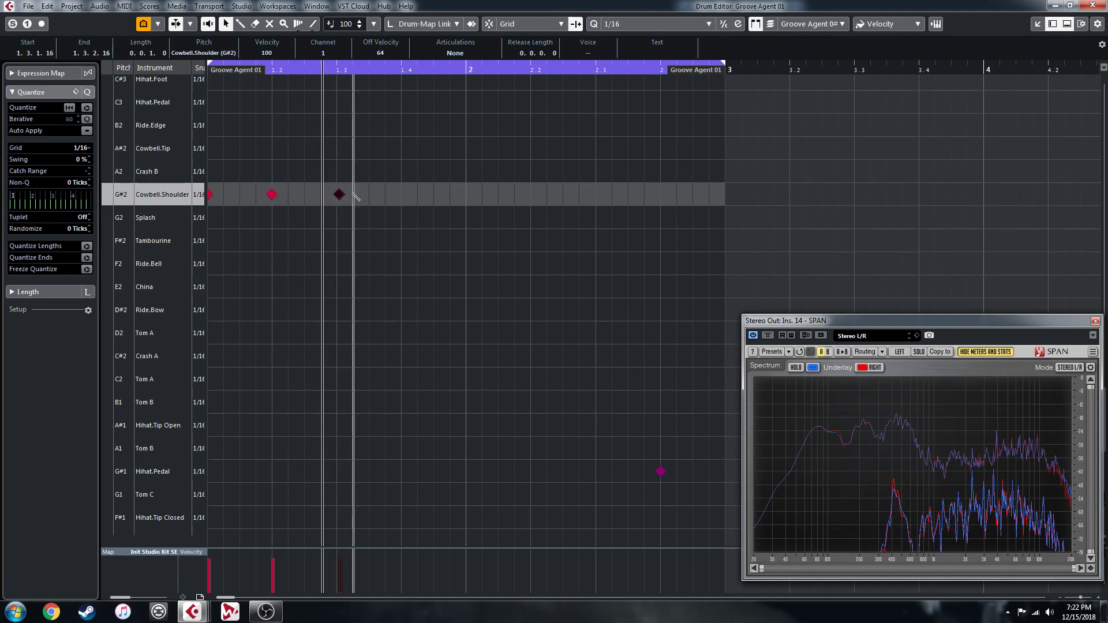
left_click(403, 195)
left_click_drag(339, 195, 339, 197)
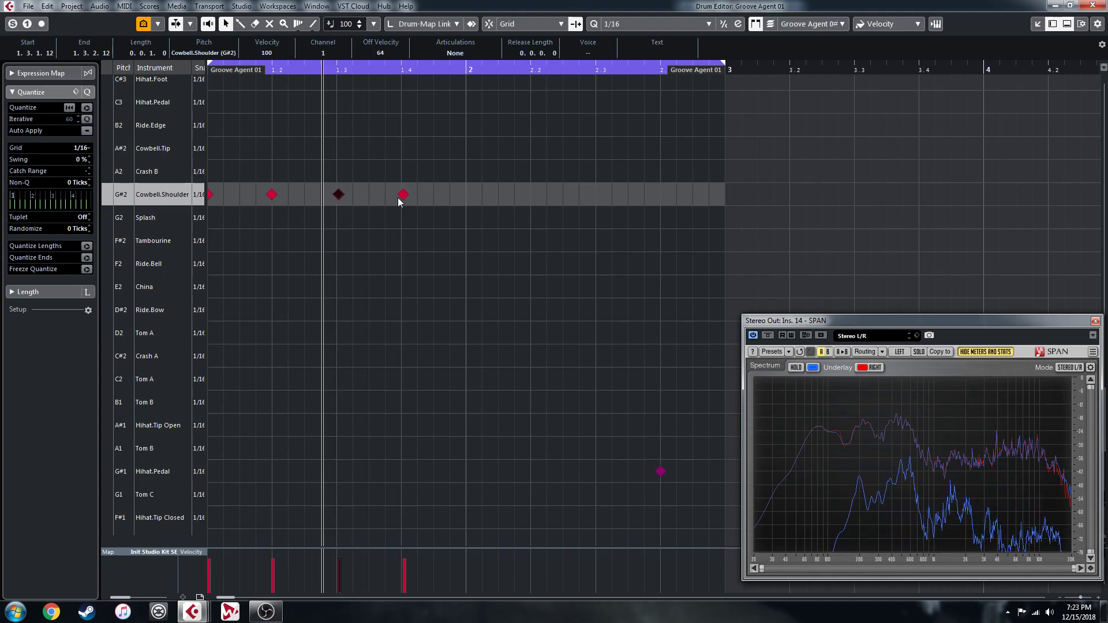
Step: Lower the four cowbell note velocities, setting the first to 43, the third to 62 and the fourth to 40
left_click_drag(209, 579, 215, 577)
left_click_drag(277, 557, 280, 569)
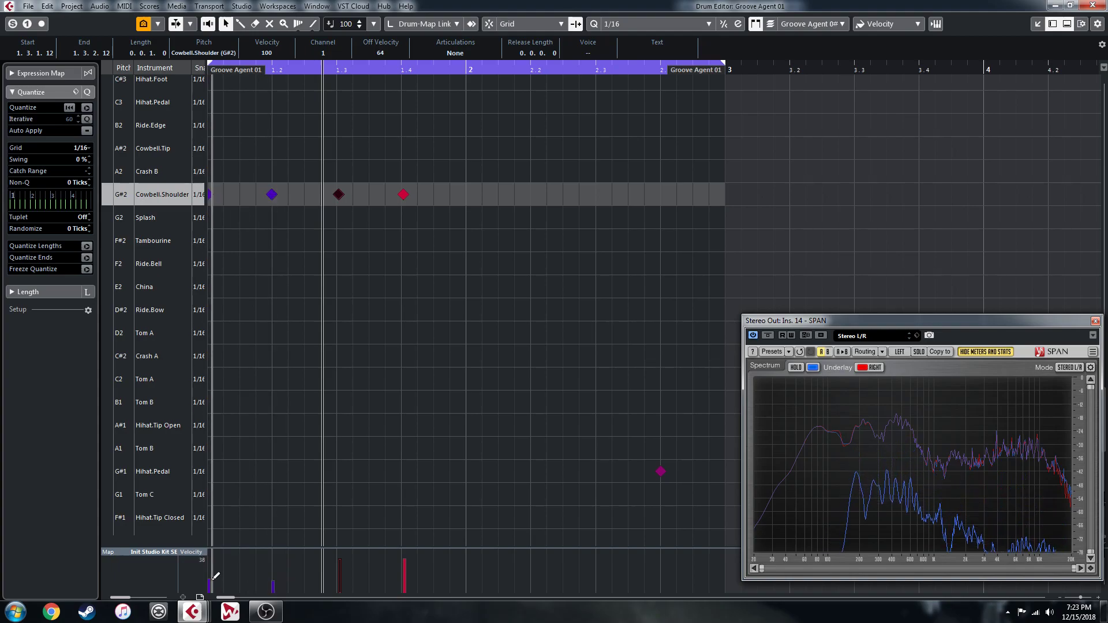
left_click_drag(341, 561, 350, 561)
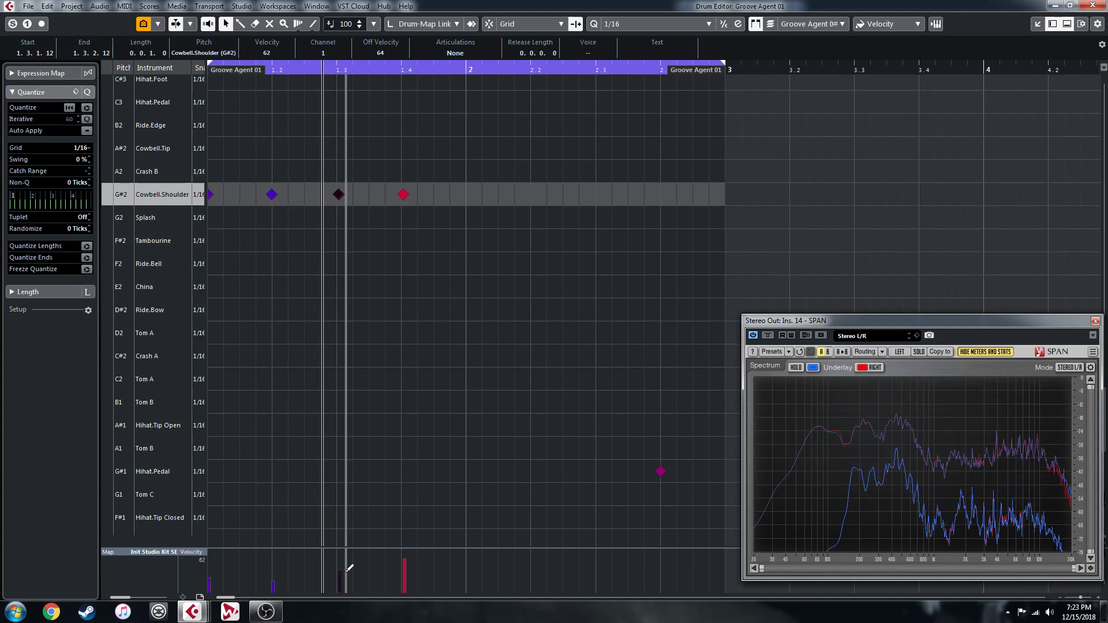
left_click_drag(410, 563, 410, 579)
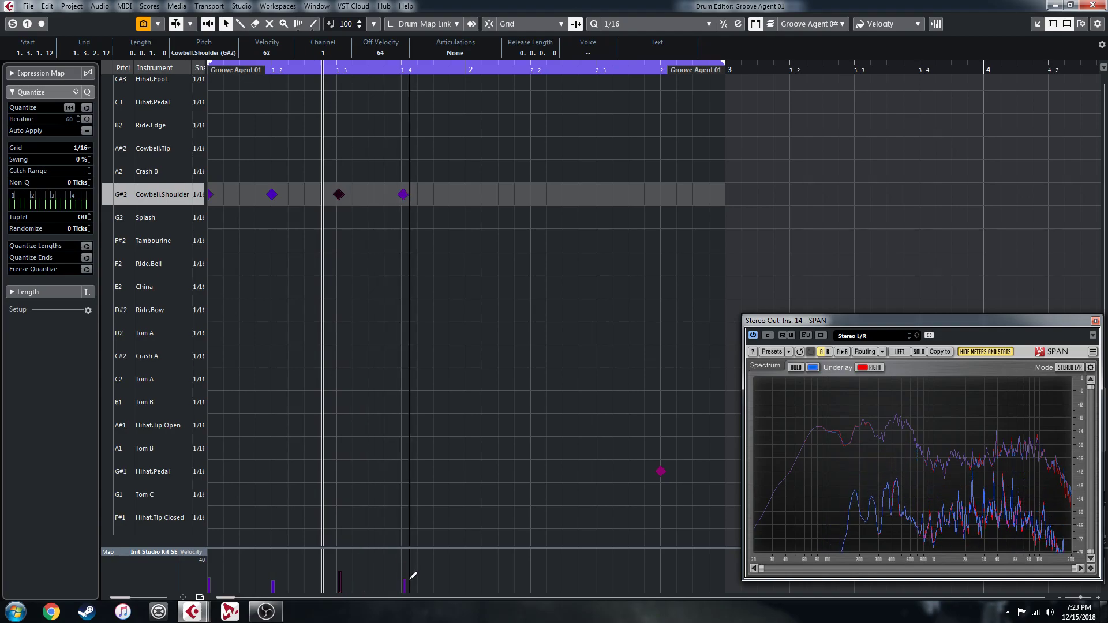
Step: Duplicate the four cowbell notes of bar 1 into bar 2, starting at 2.1.1, and play the beat
left_click_drag(462, 186, 201, 214)
key("alt+d")
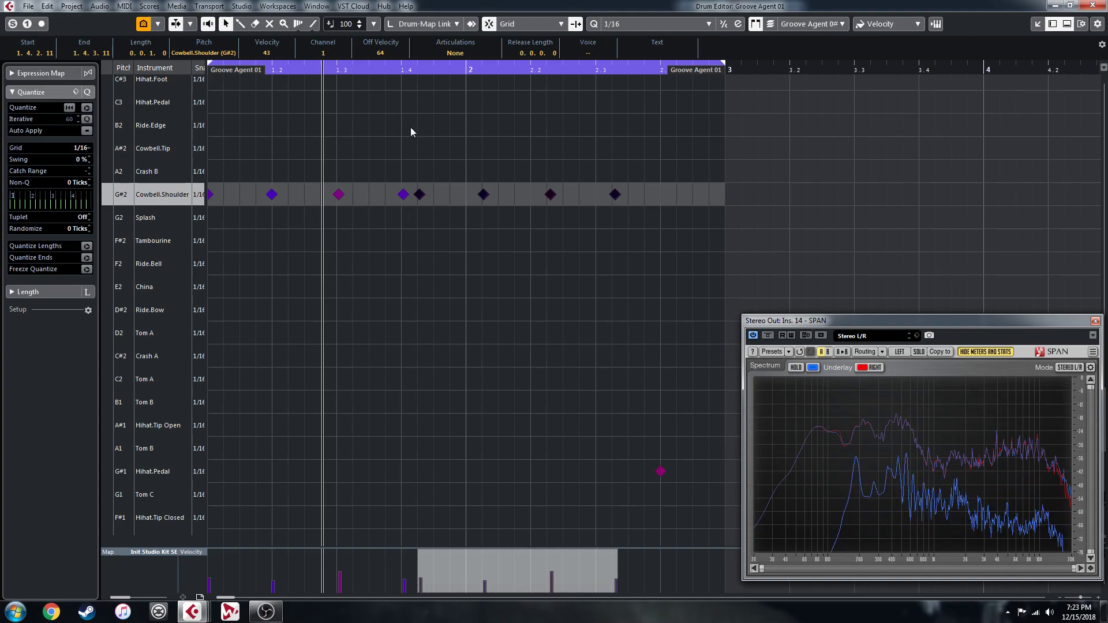
left_click_drag(420, 197, 467, 195)
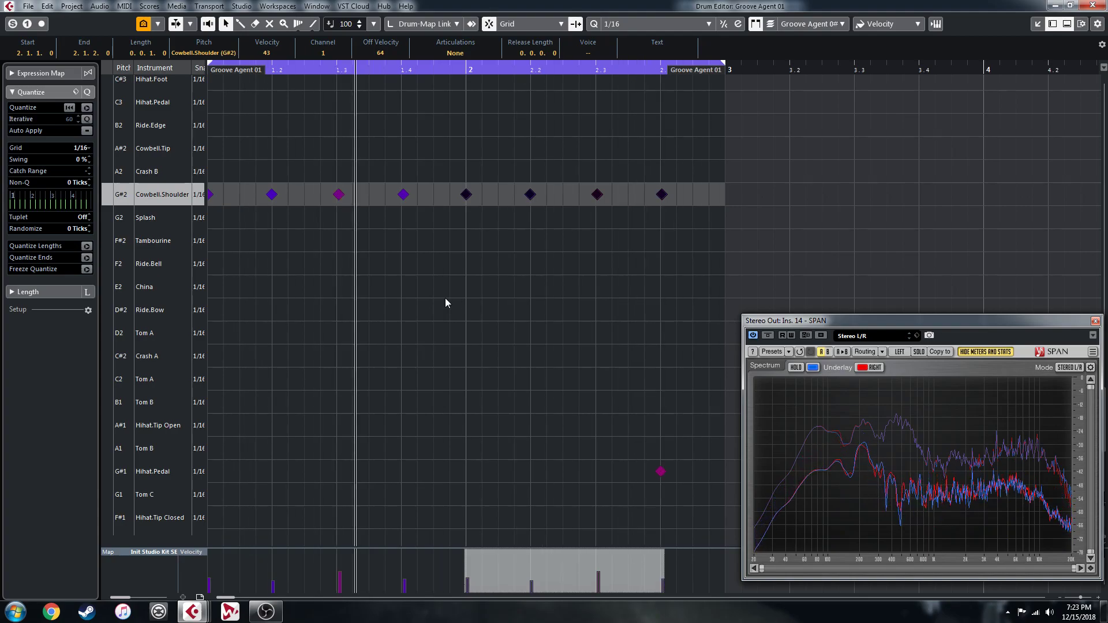
key("space")
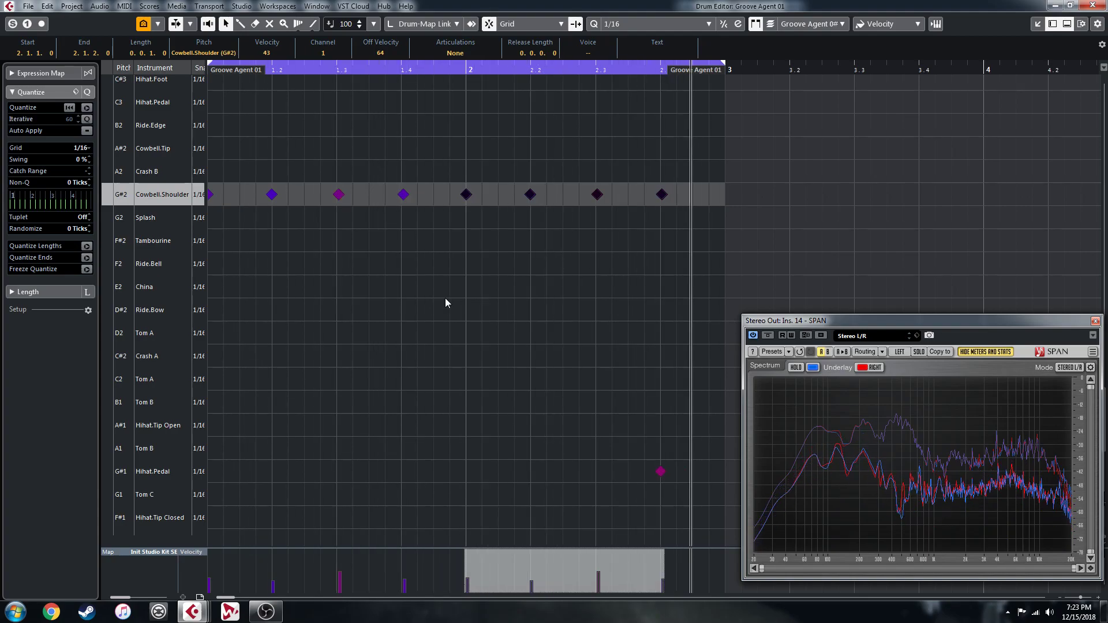
Step: Duplicate the two-bar Groove Agent 01 part in the project and glue both copies into one four-bar part
left_click(1093, 6)
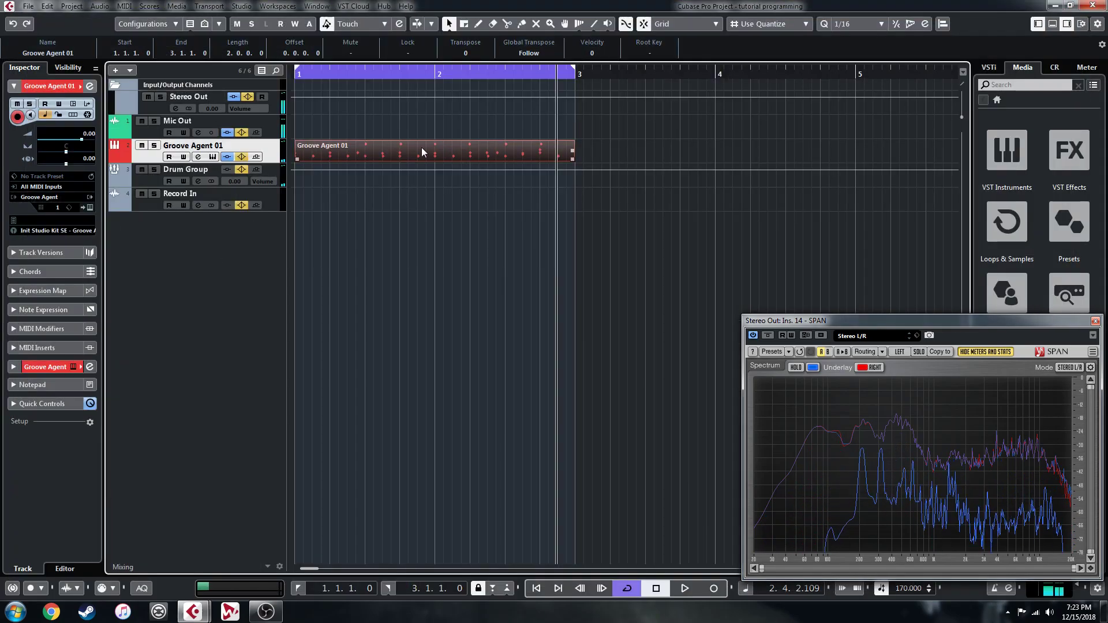
key("ctrl+d")
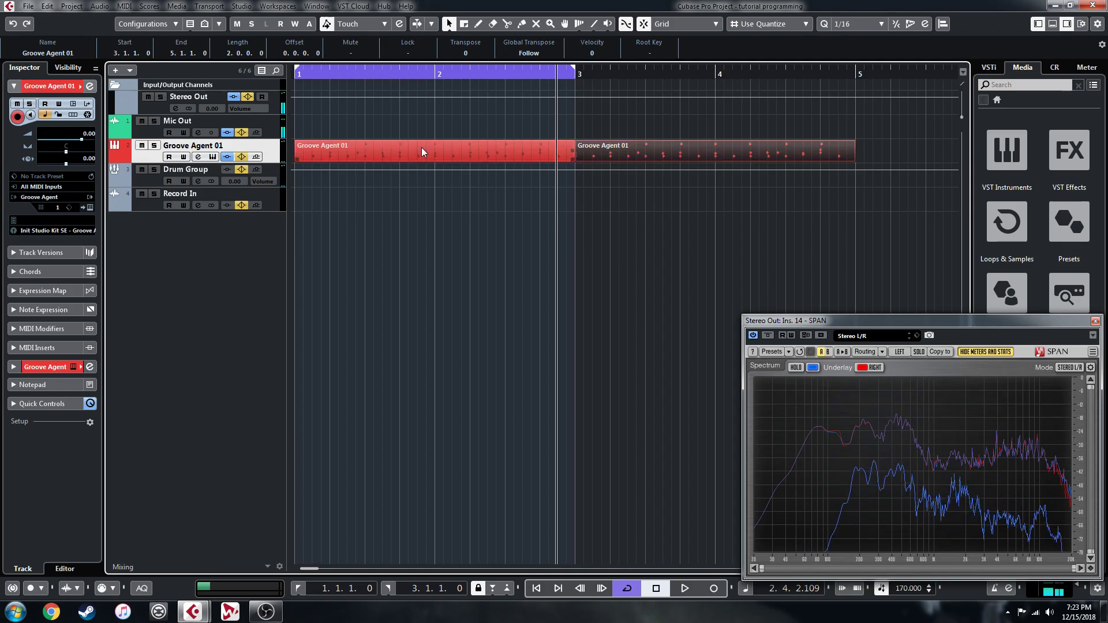
left_click(522, 24)
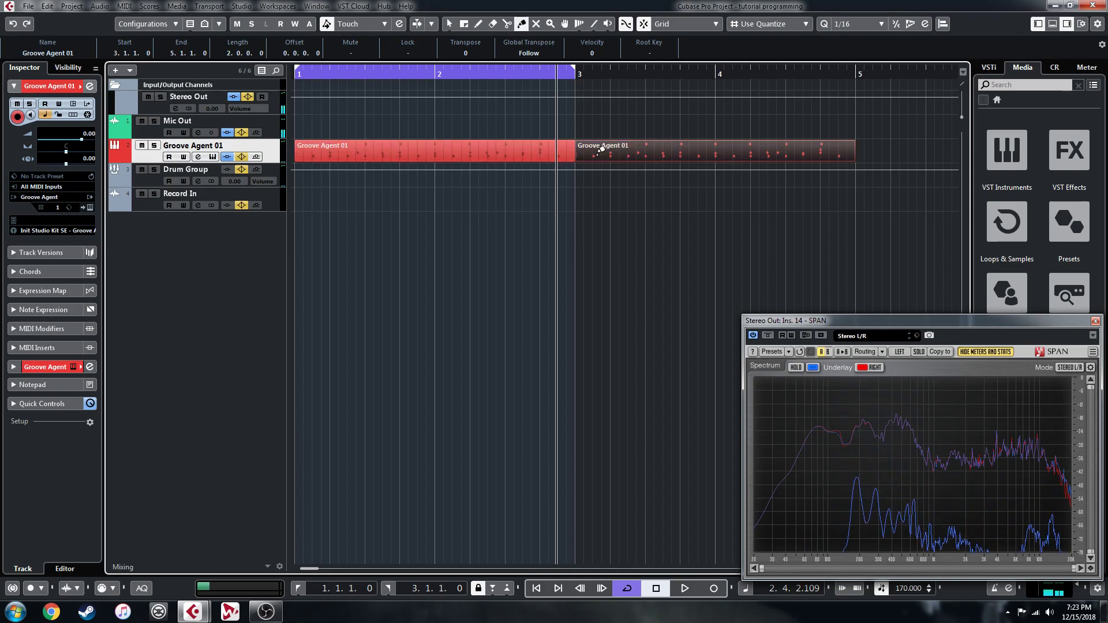
left_click(571, 149)
left_click(449, 24)
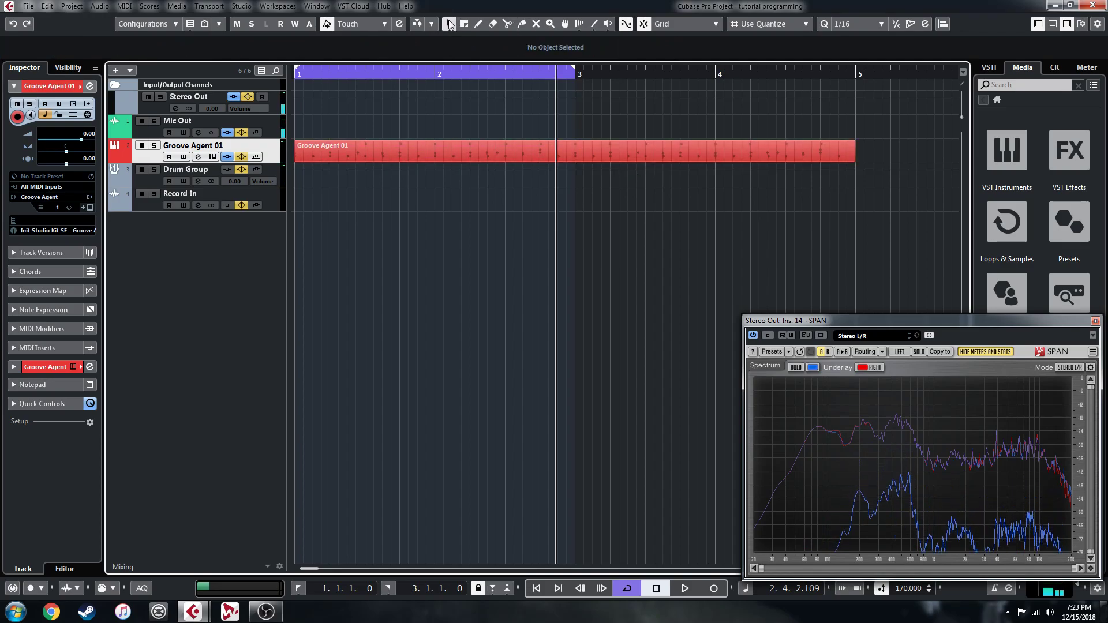
Step: Set the cycle range to the four-bar part and open the part in the Drum Editor
left_click(451, 158)
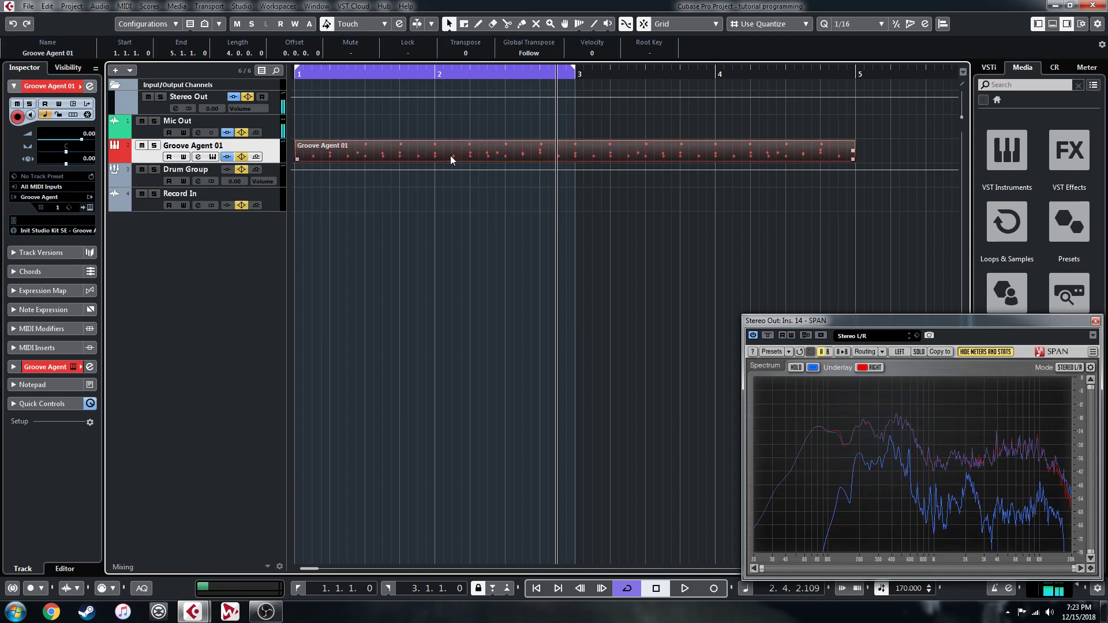
key("p")
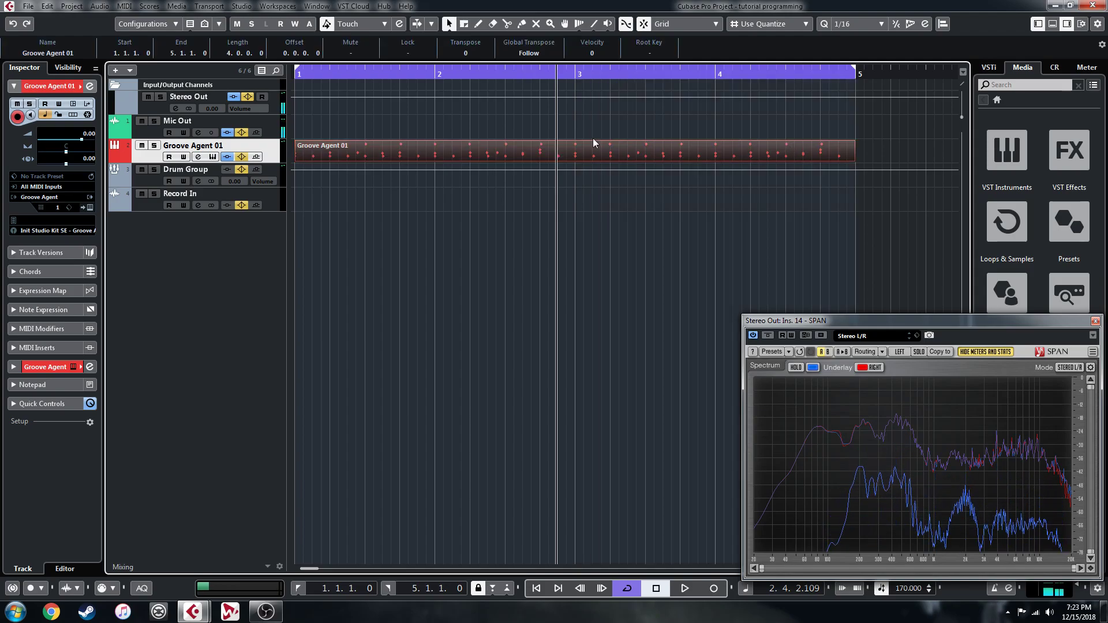
double_click(703, 154)
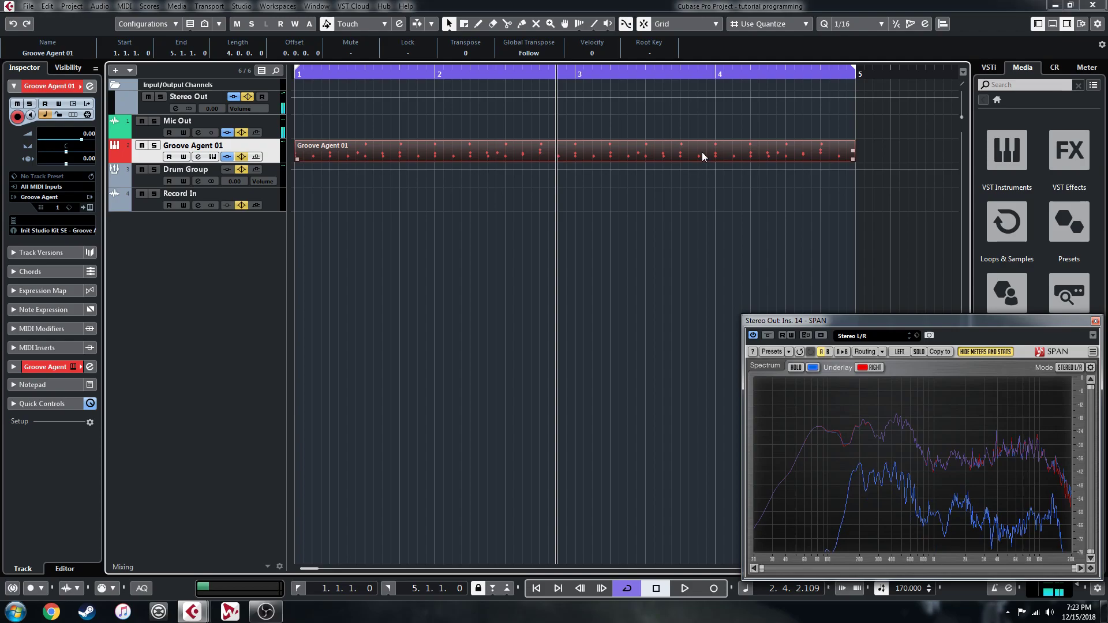
key("g")
key("g")
key("g")
key("g")
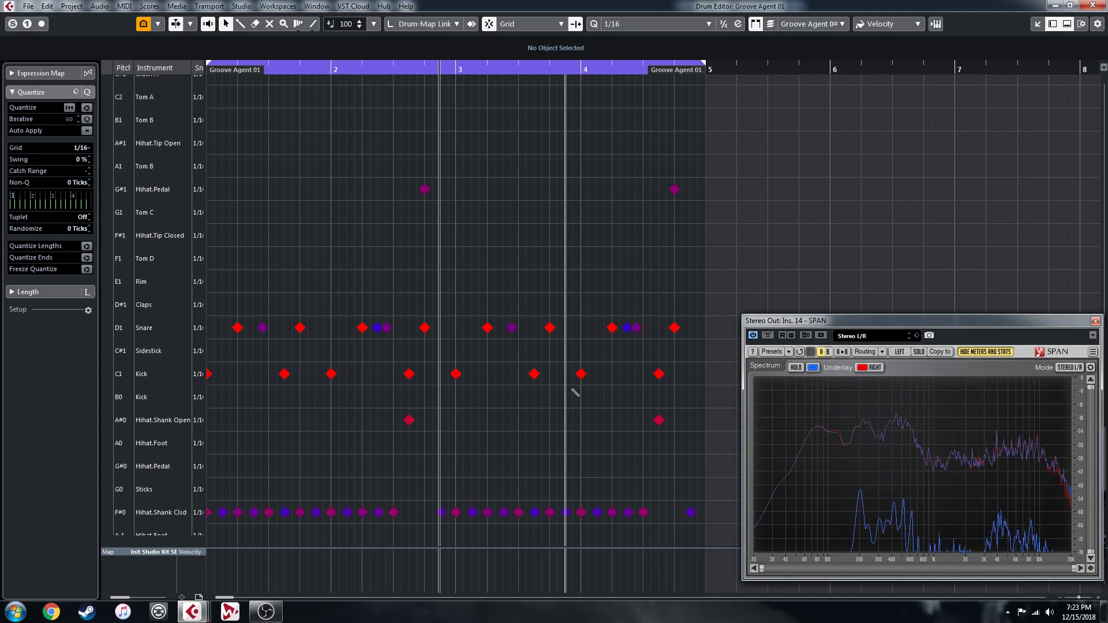
Step: Add Kick (C1) notes at 4.4.3 and 3.1.3, the latter with velocity 102, and play the beat
left_click(692, 375)
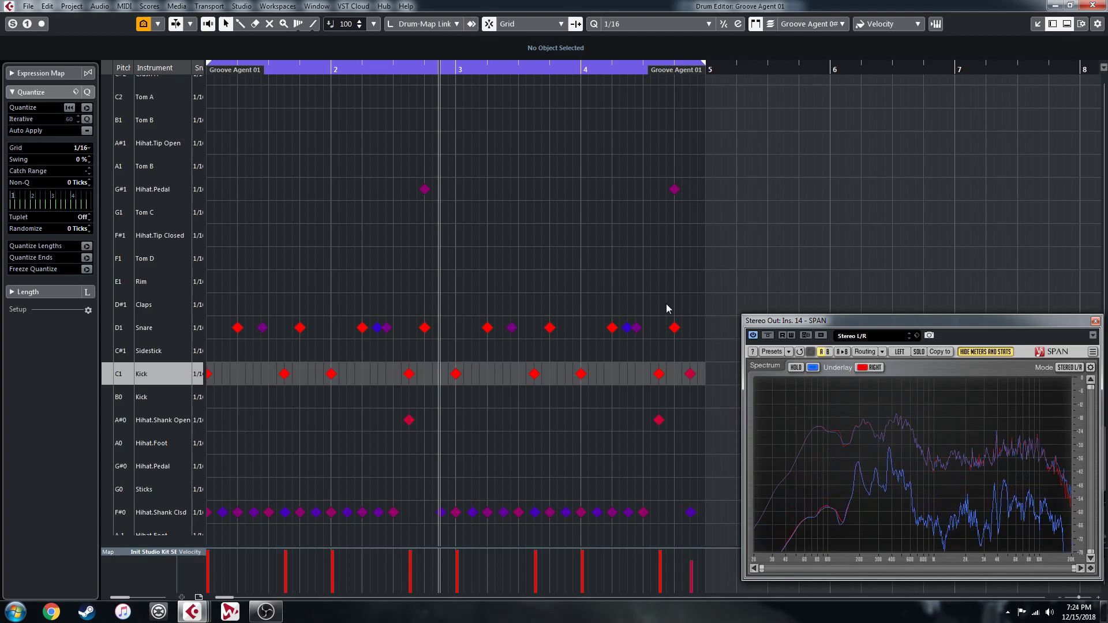
double_click(472, 375)
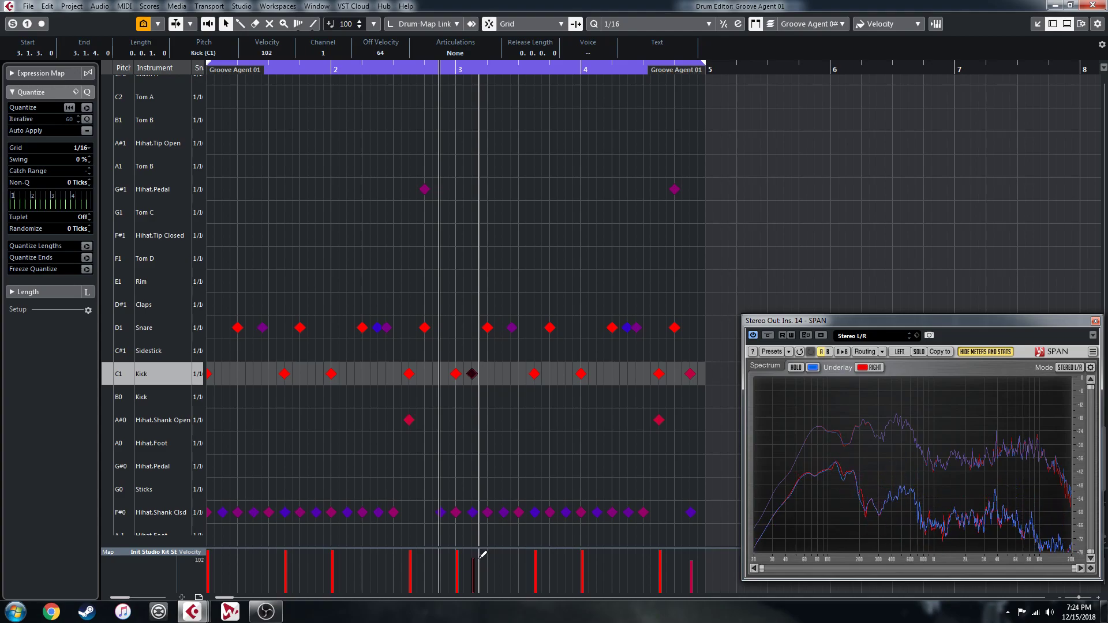
key("space")
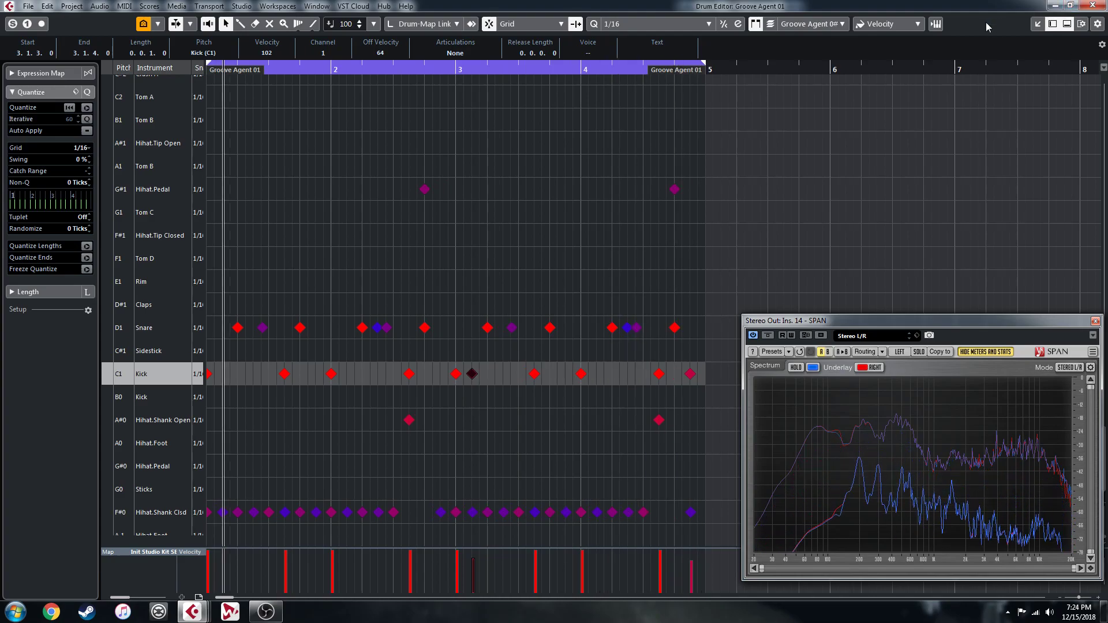
Step: Duplicate the four-bar Groove Agent 01 part in the project so the copy starts at bar 5
left_click(1093, 6)
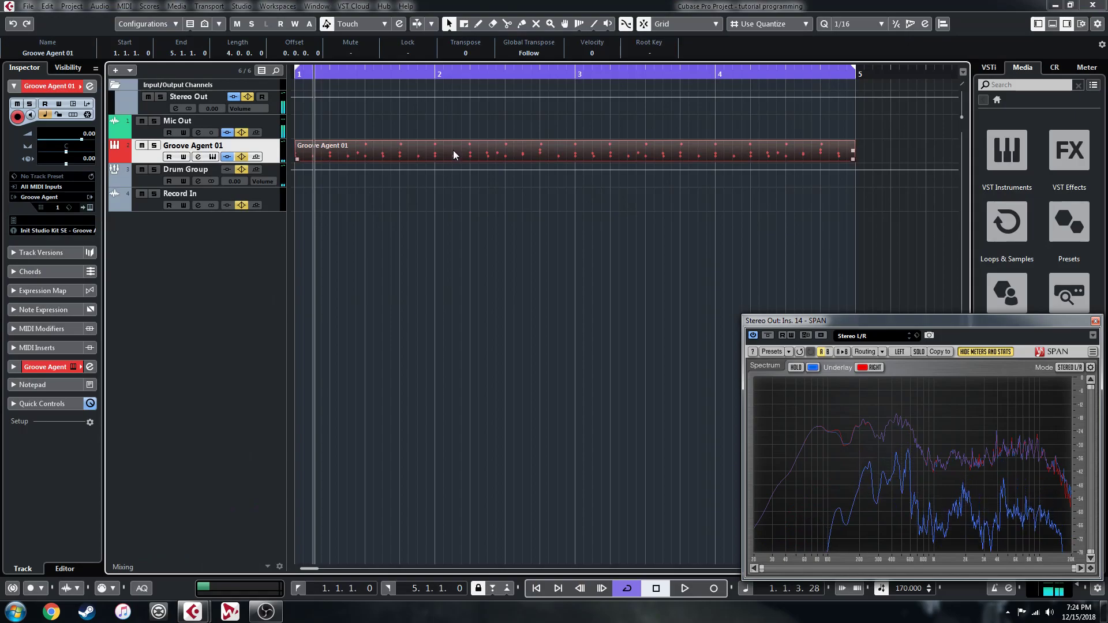
key("g")
key("g")
key("g")
key("g")
key("g")
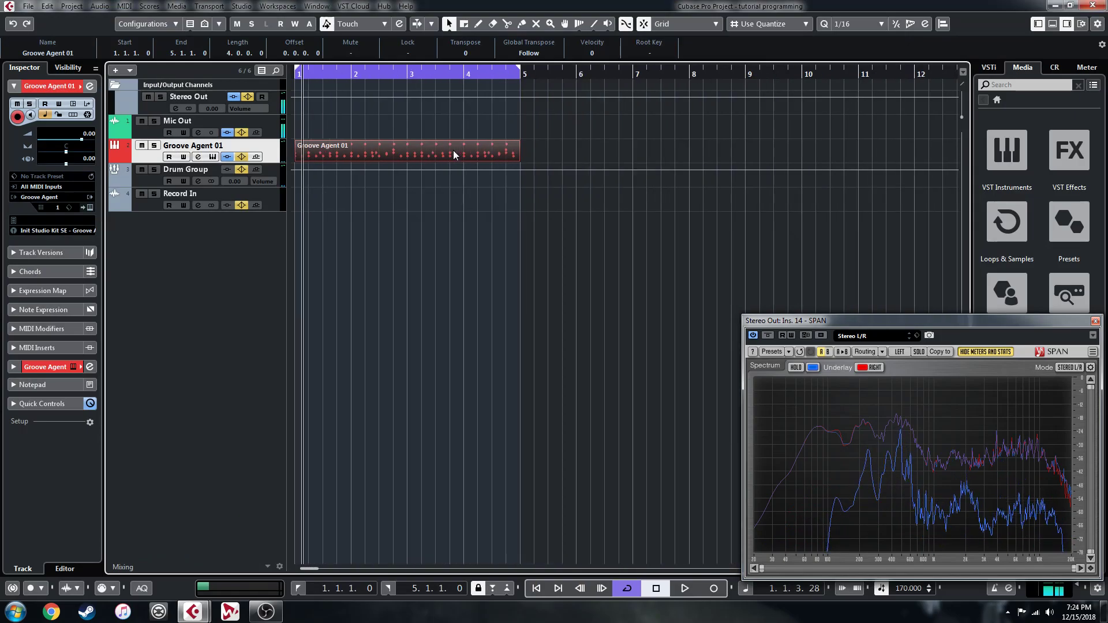
key("ctrl+d")
left_click(569, 175)
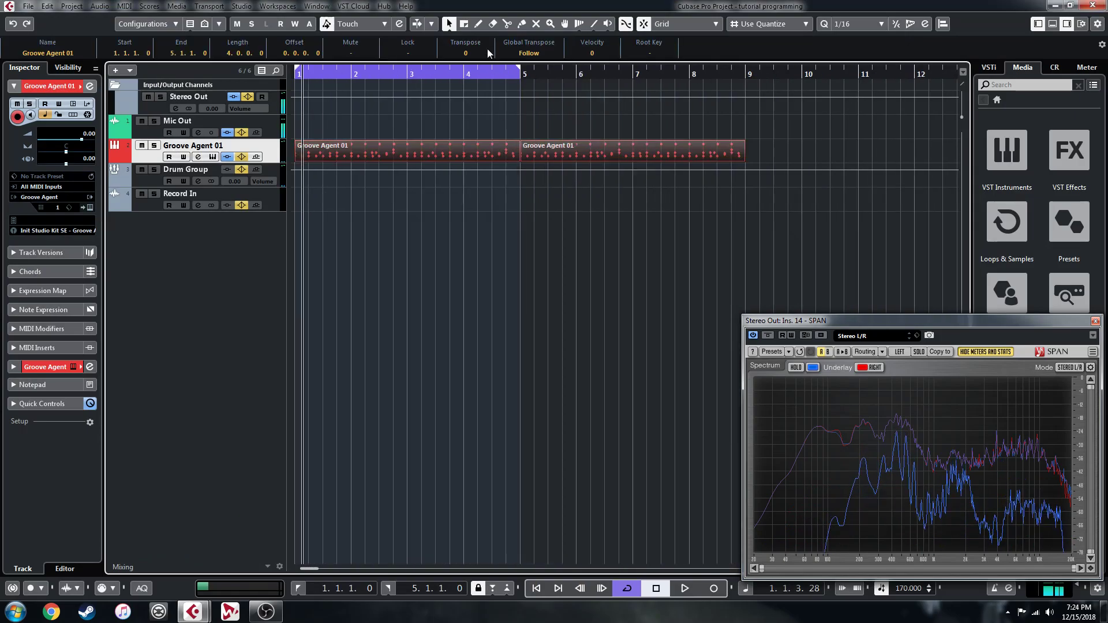
Step: Glue the two four-bar parts into one eight-bar part and extend the cycle range to bar 9
left_click(522, 23)
left_click(522, 149)
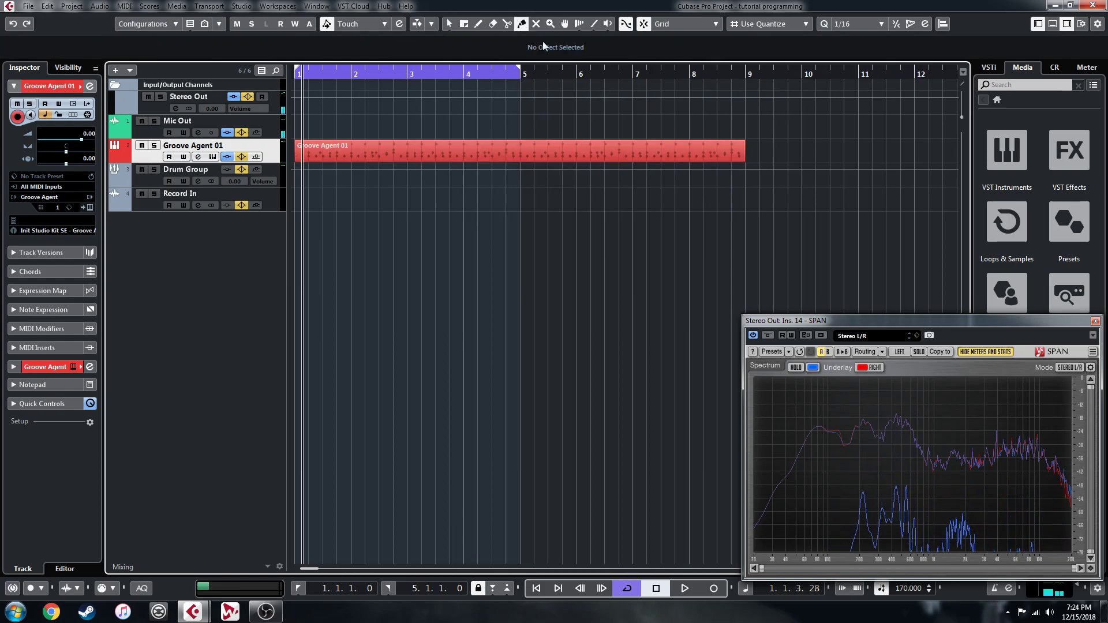
left_click(450, 24)
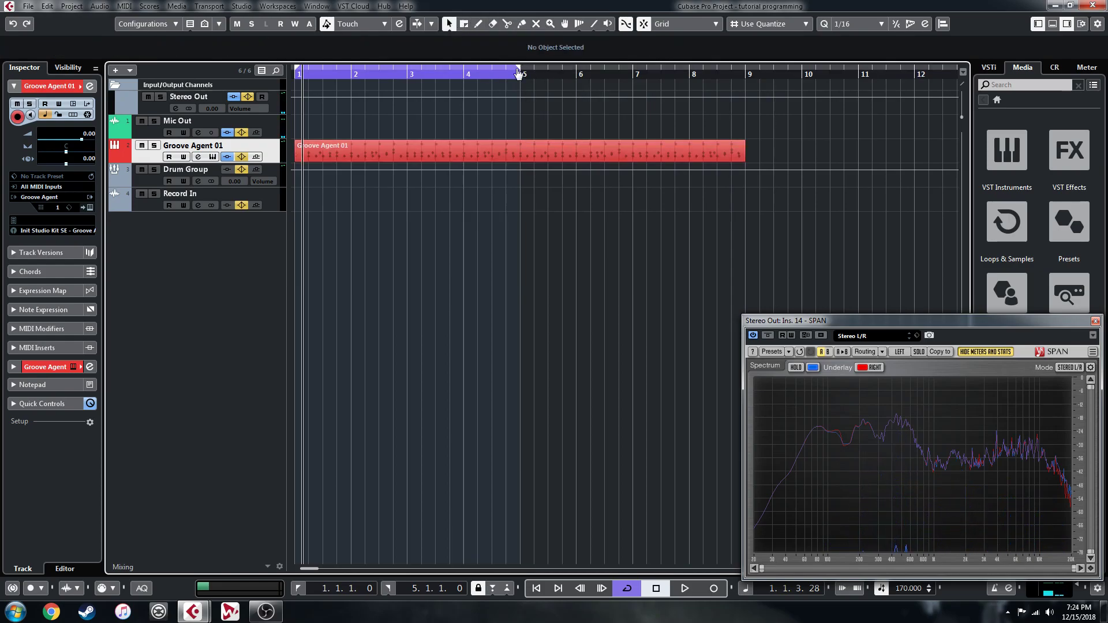
left_click_drag(519, 73, 748, 115)
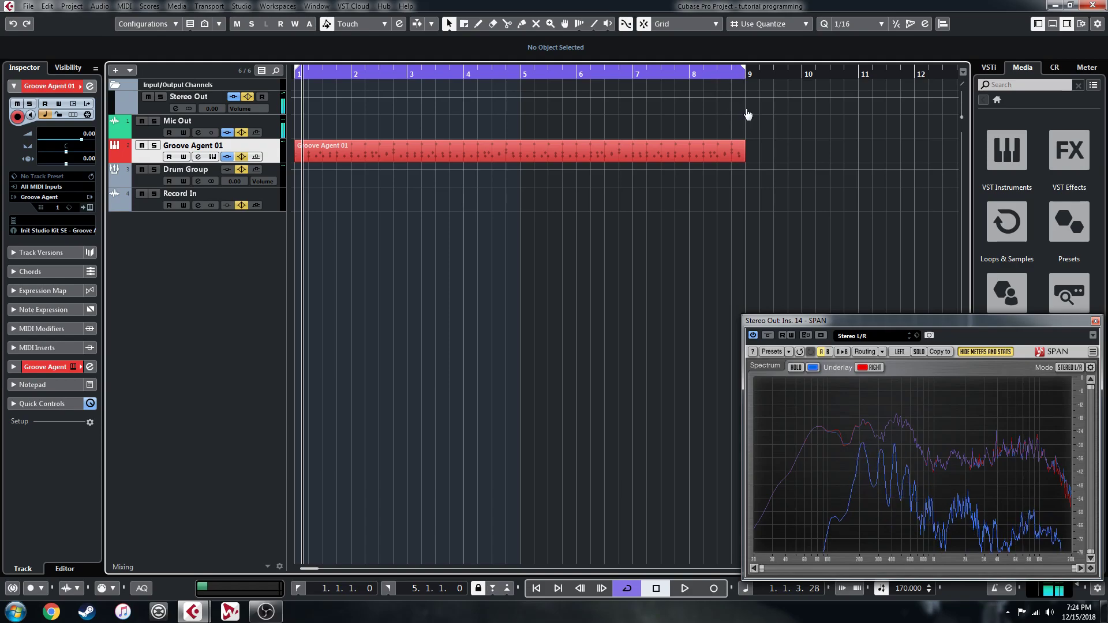
Step: Add a Crash B (A2) note at the start of bar 1 in the eight-bar part and play the beat through
left_click(395, 153)
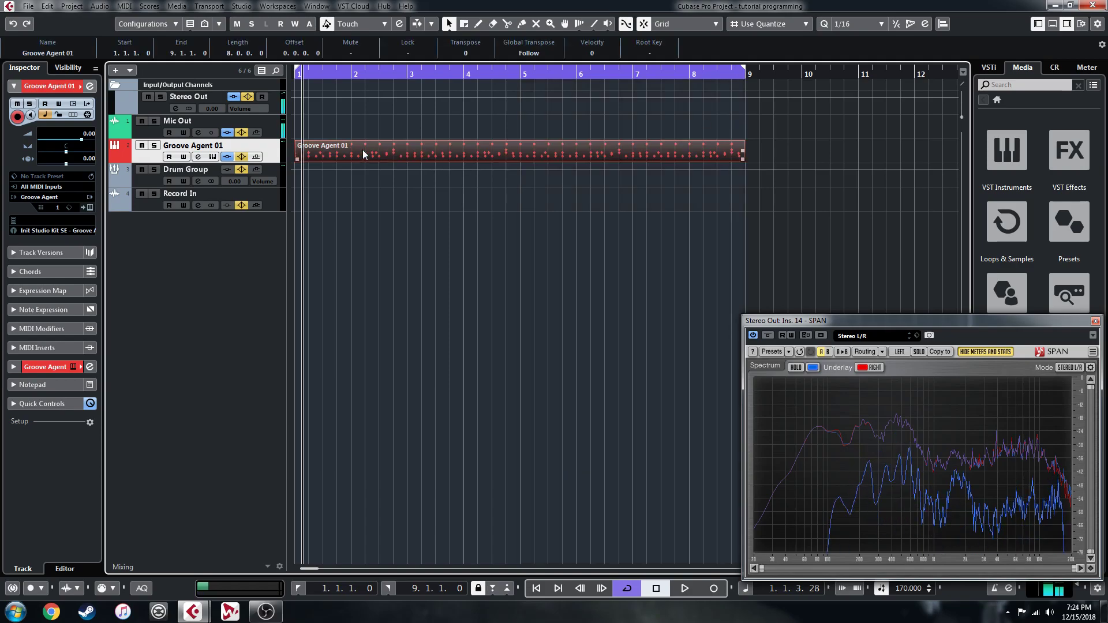
double_click(340, 156)
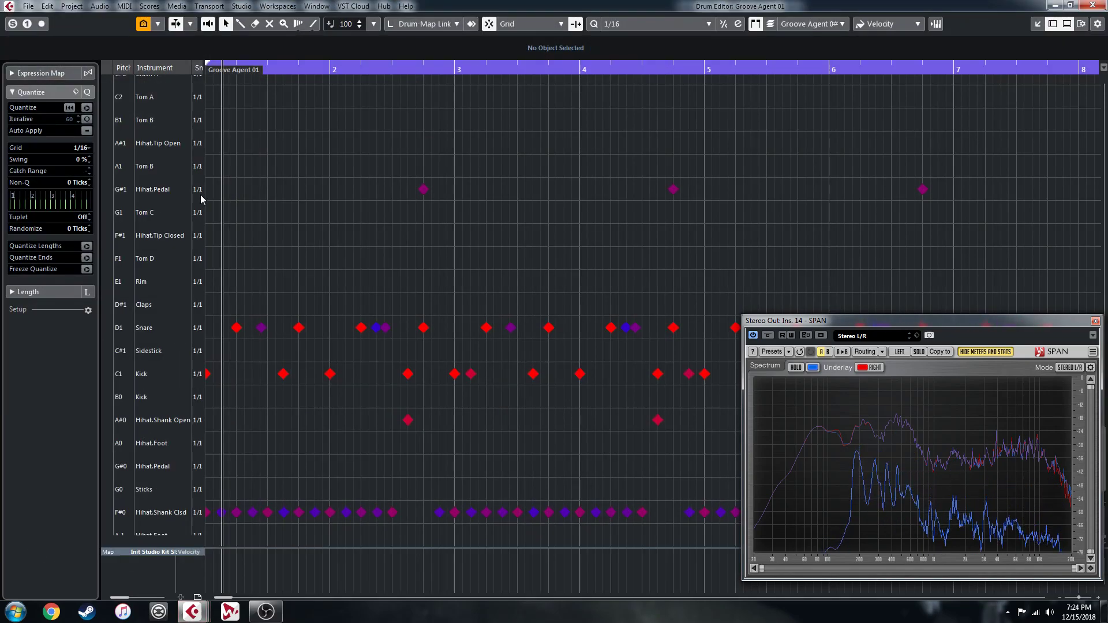
scroll(202, 199, "up", 4)
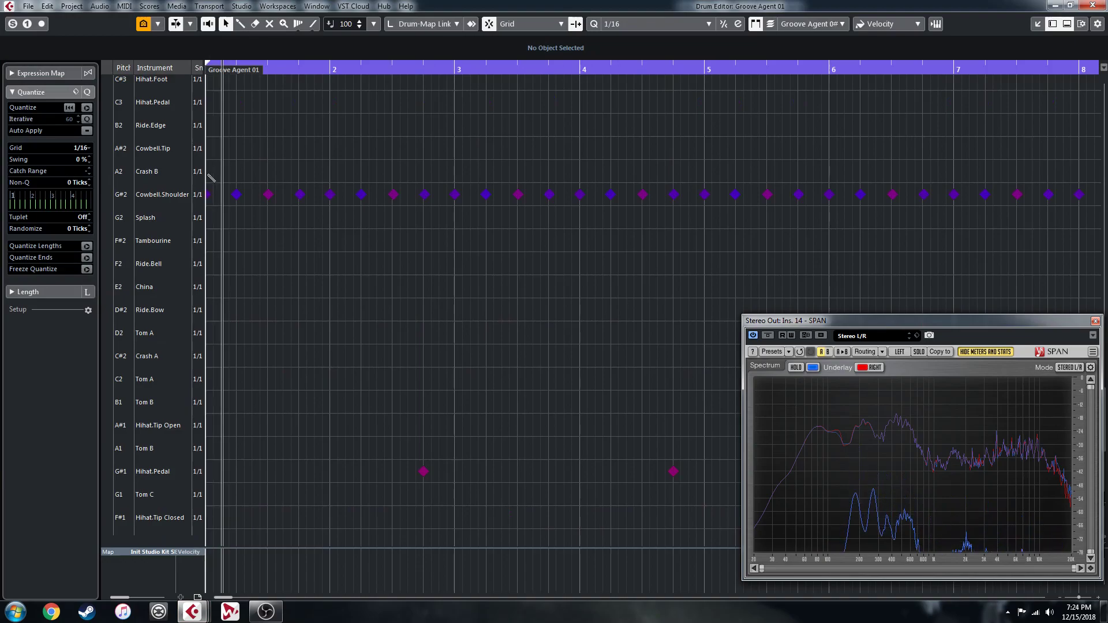
left_click(209, 172)
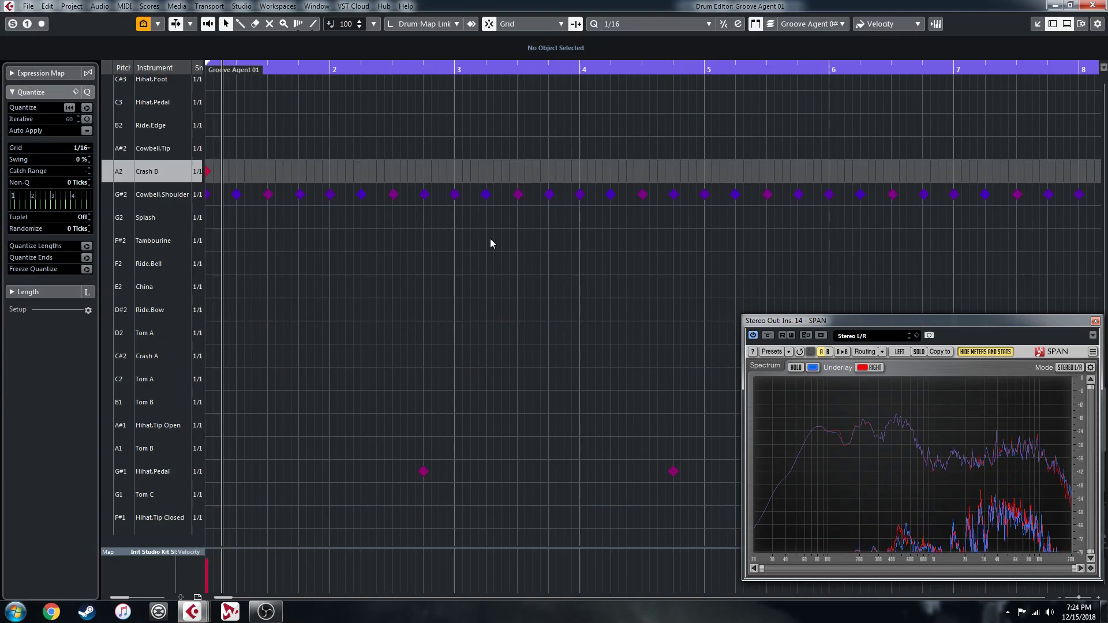
key("space")
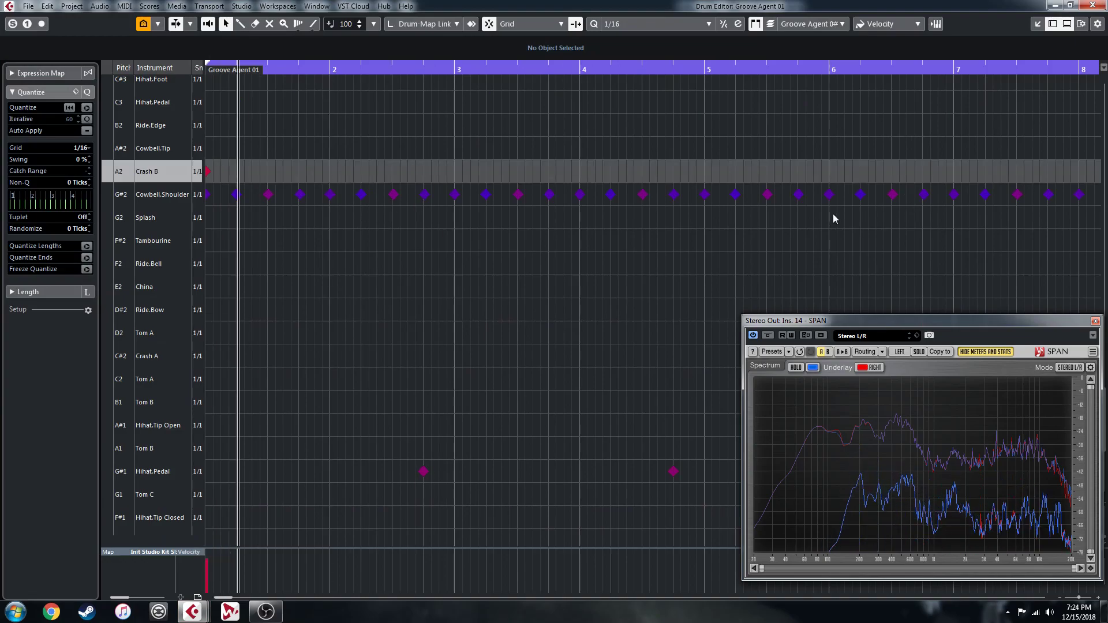
left_click(1092, 7)
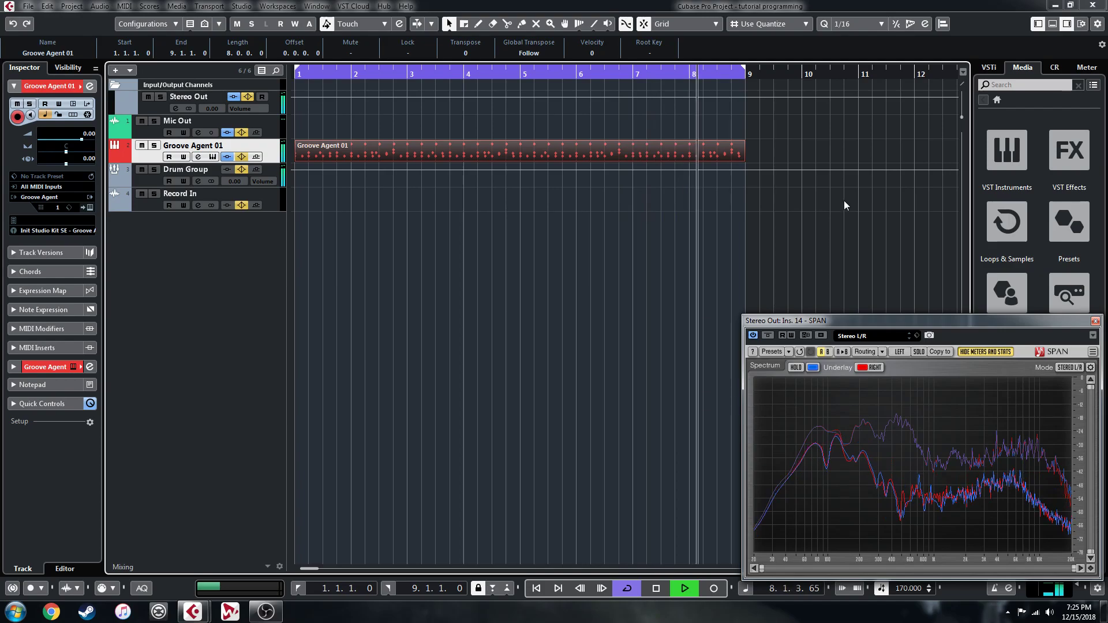
key("space")
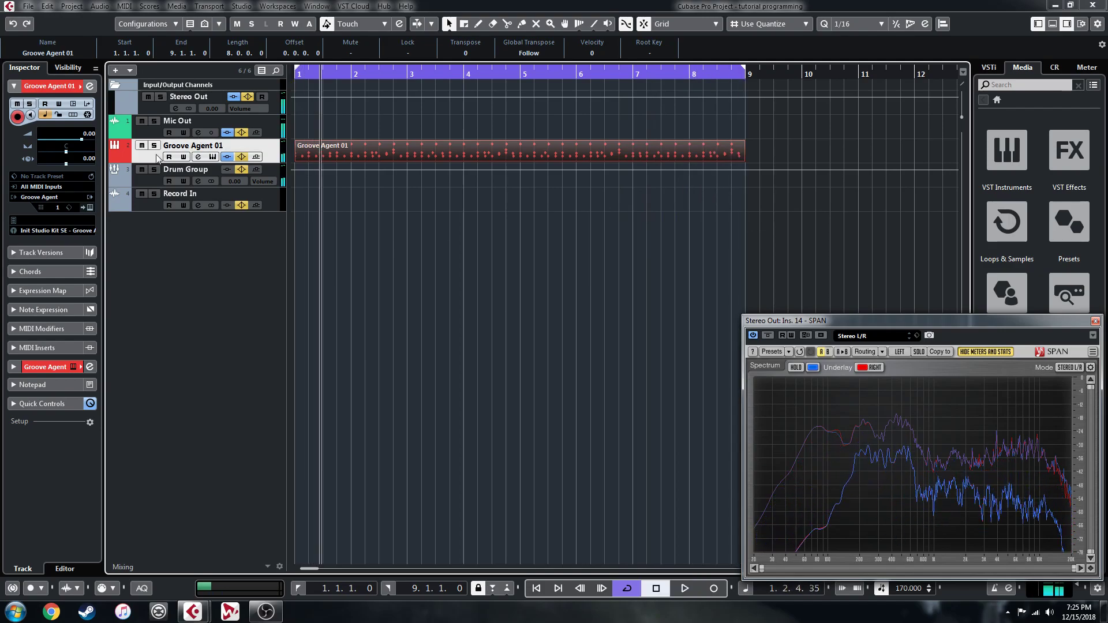
Step: Open Groove Agent 5's kit browser and choose the Acoustic Agent SE Studio Kit as the source of kits
left_click(213, 156)
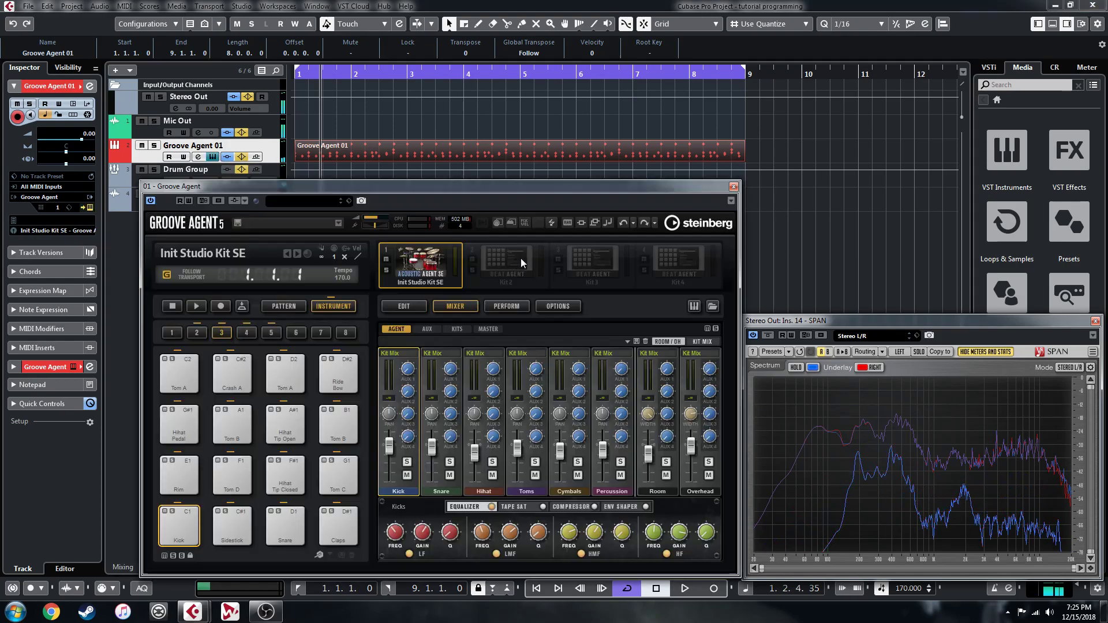
left_click(396, 309)
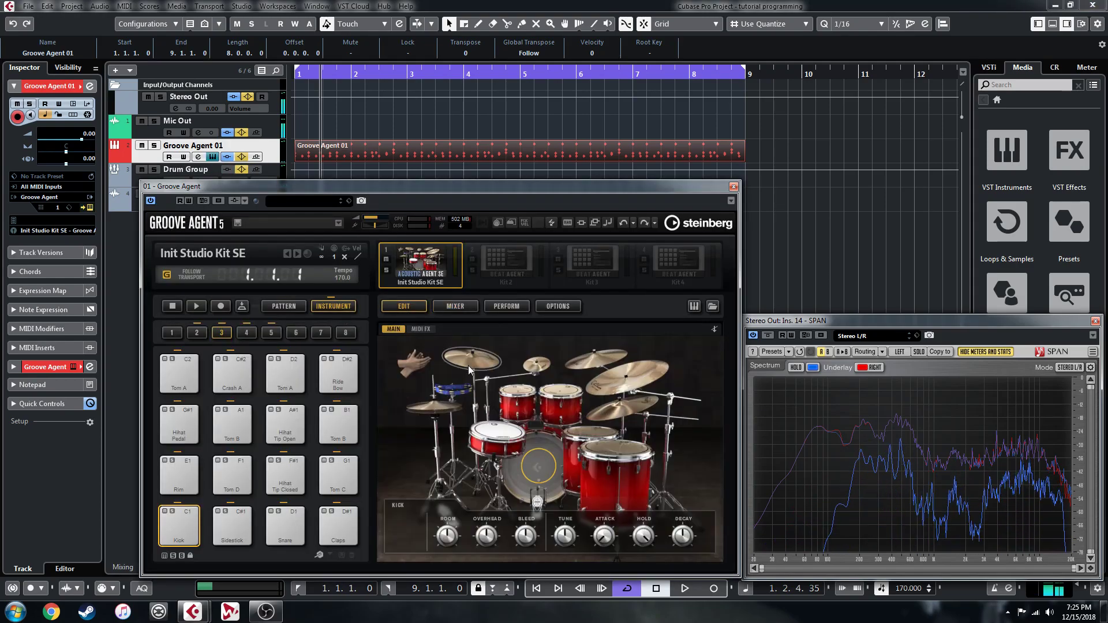
left_click(713, 306)
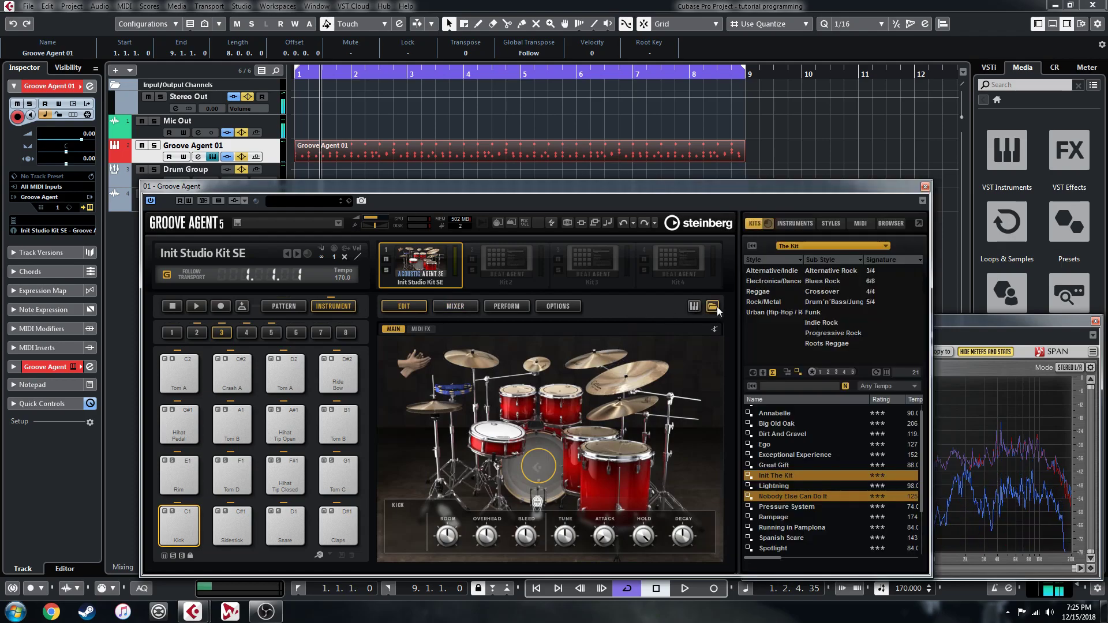
left_click(826, 245)
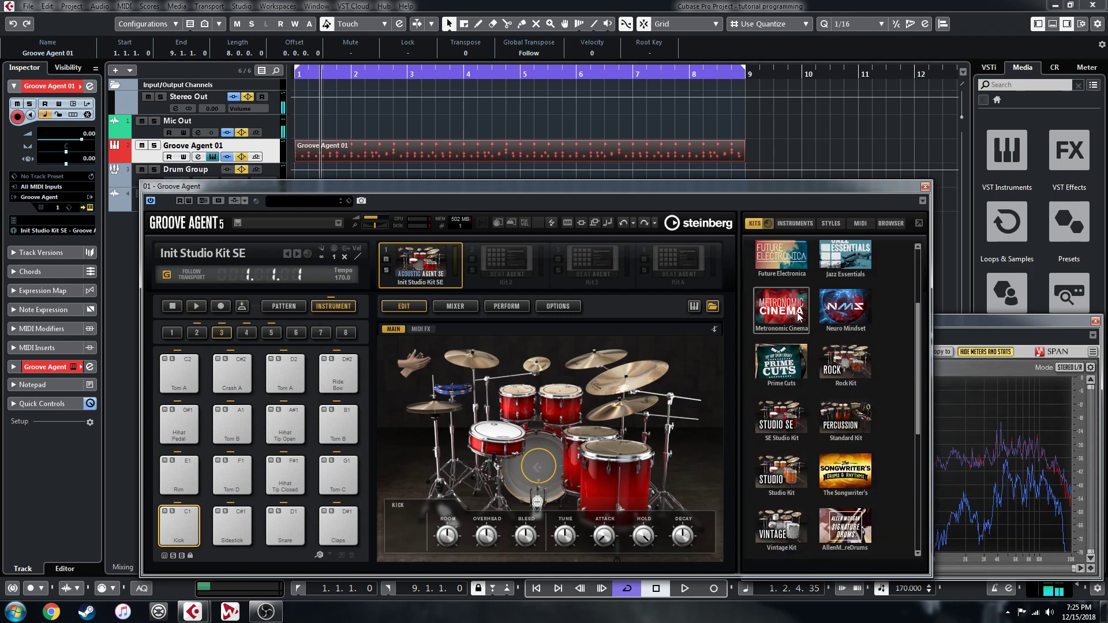
left_click(786, 420)
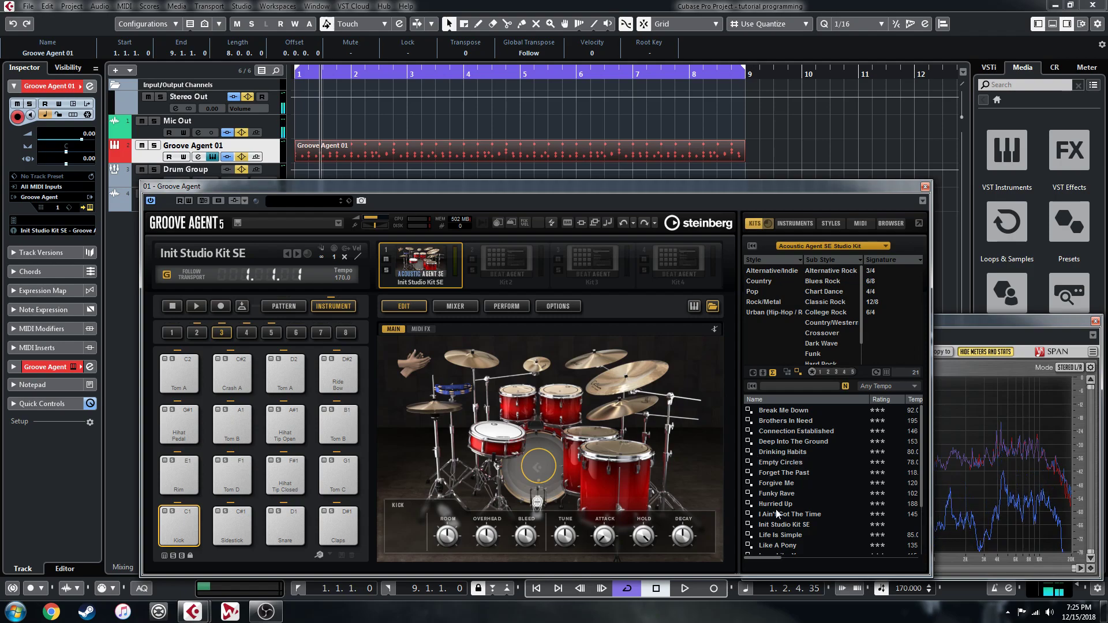
Step: Load the kit Packing For A Long Trip while the beat plays
scroll(775, 500, "down", 2)
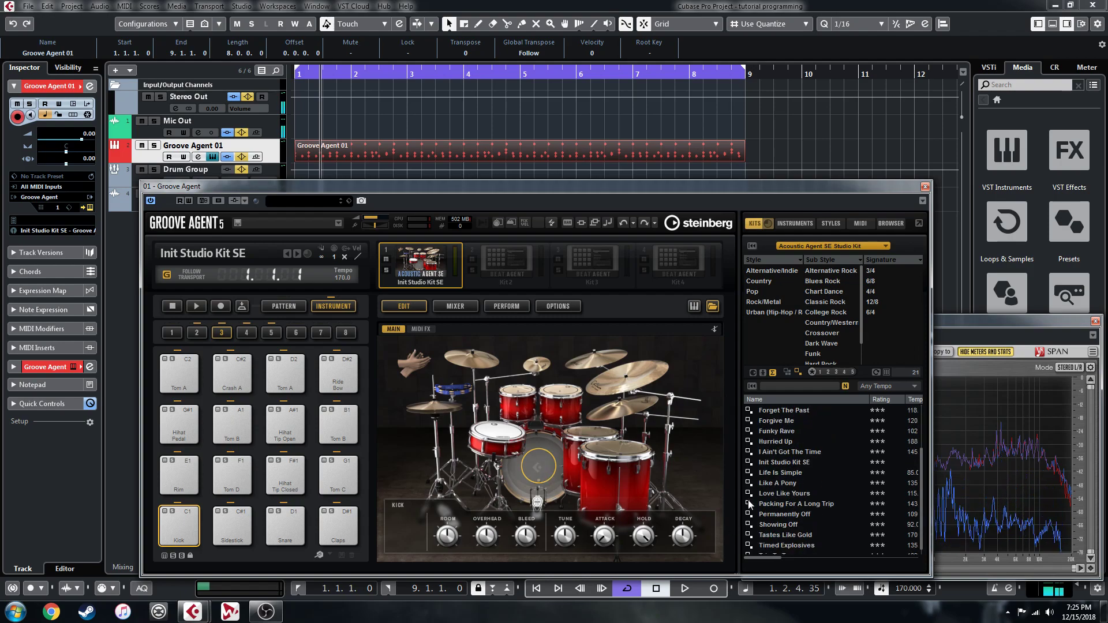
scroll(800, 518, "down", 1)
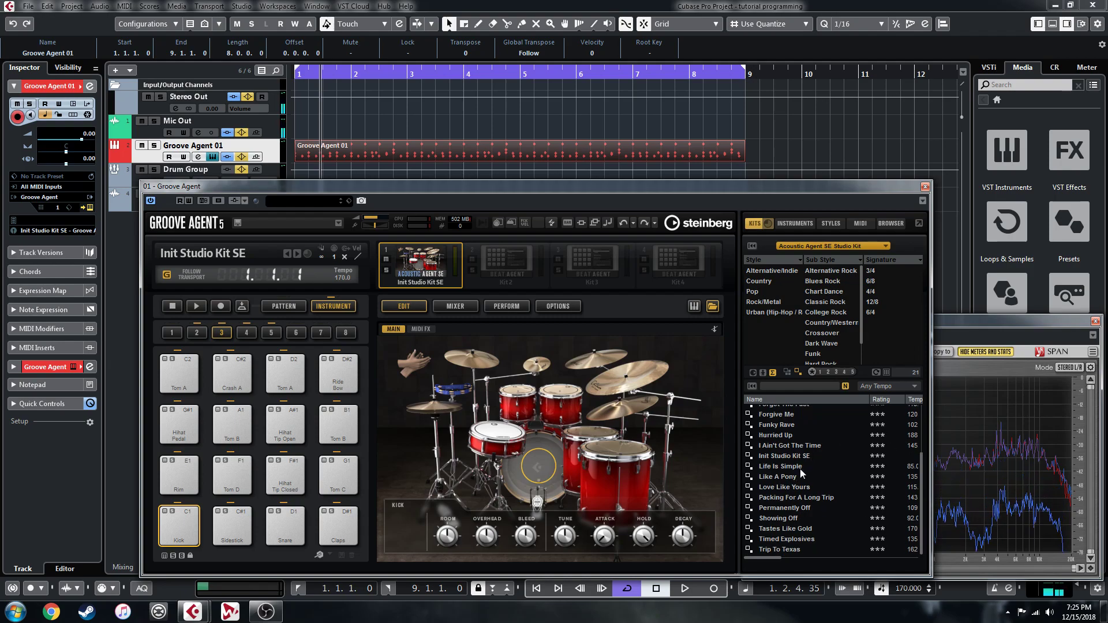
key("space")
double_click(784, 497)
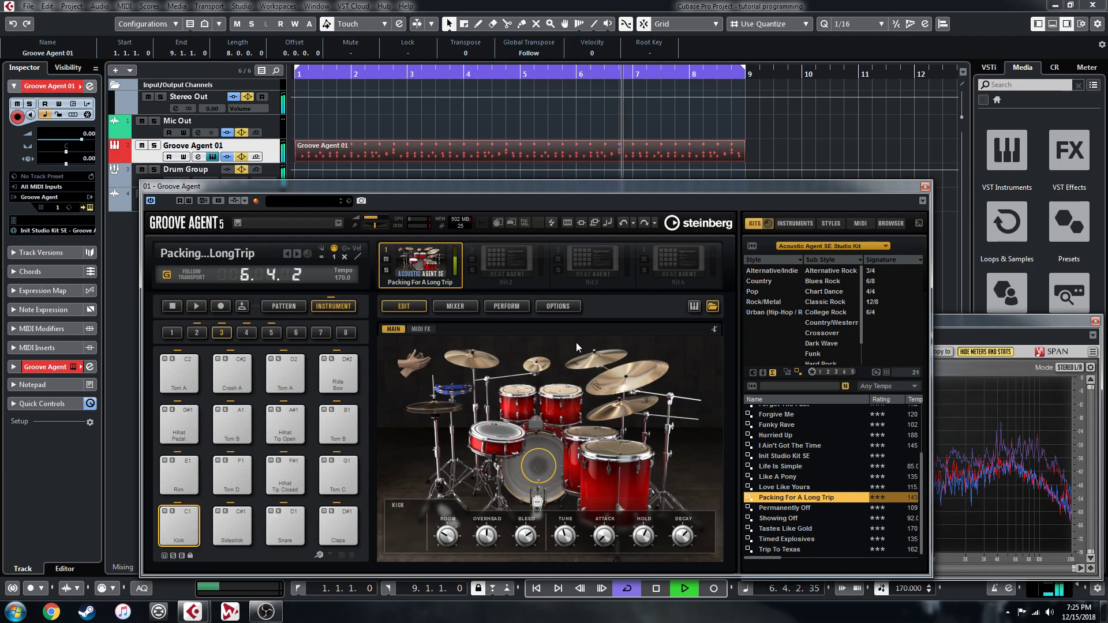
Step: Show the mixer page of the Packing For A Long Trip kit and stop playback
left_click(456, 307)
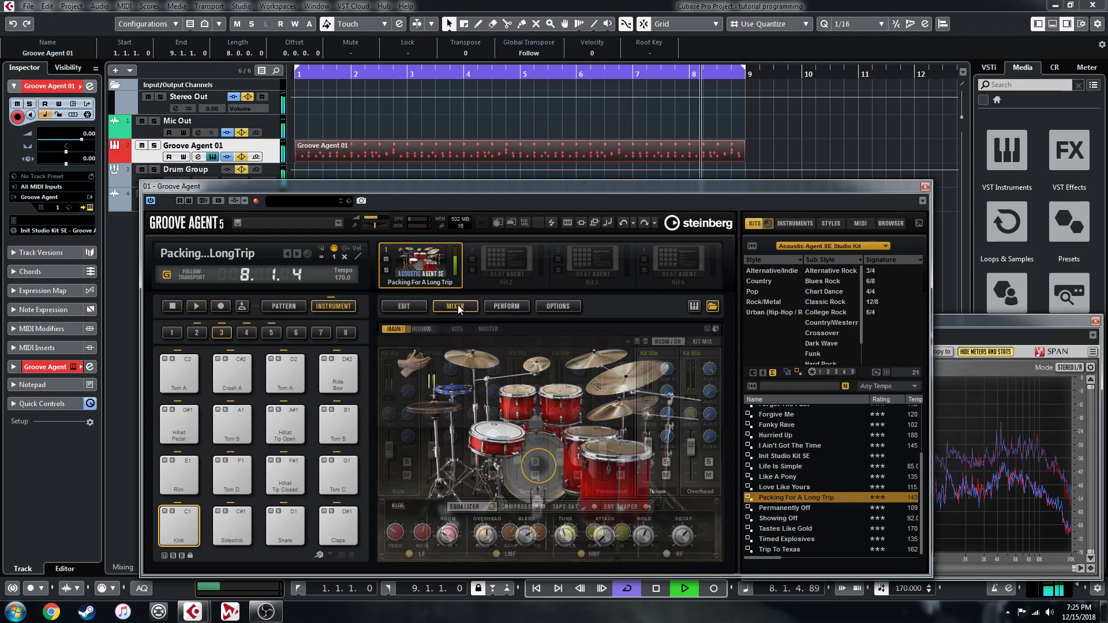
key("space")
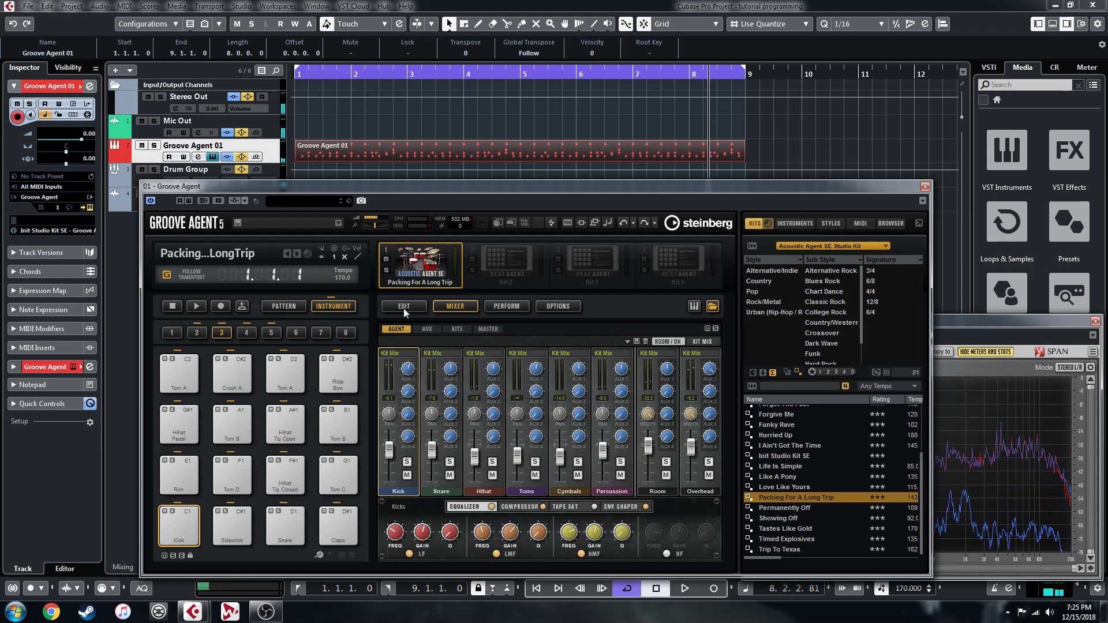
Step: Switch the pads to pattern mode, assign the Groove Agent 01 part to the G#-1 pad and trigger it
left_click(290, 306)
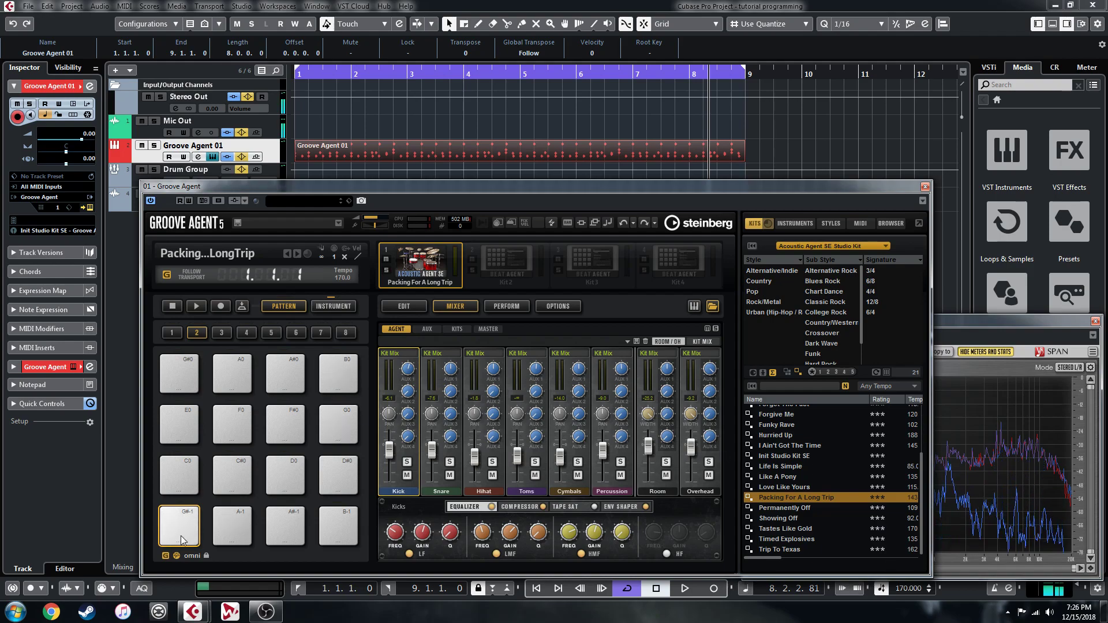
key("space")
key("space")
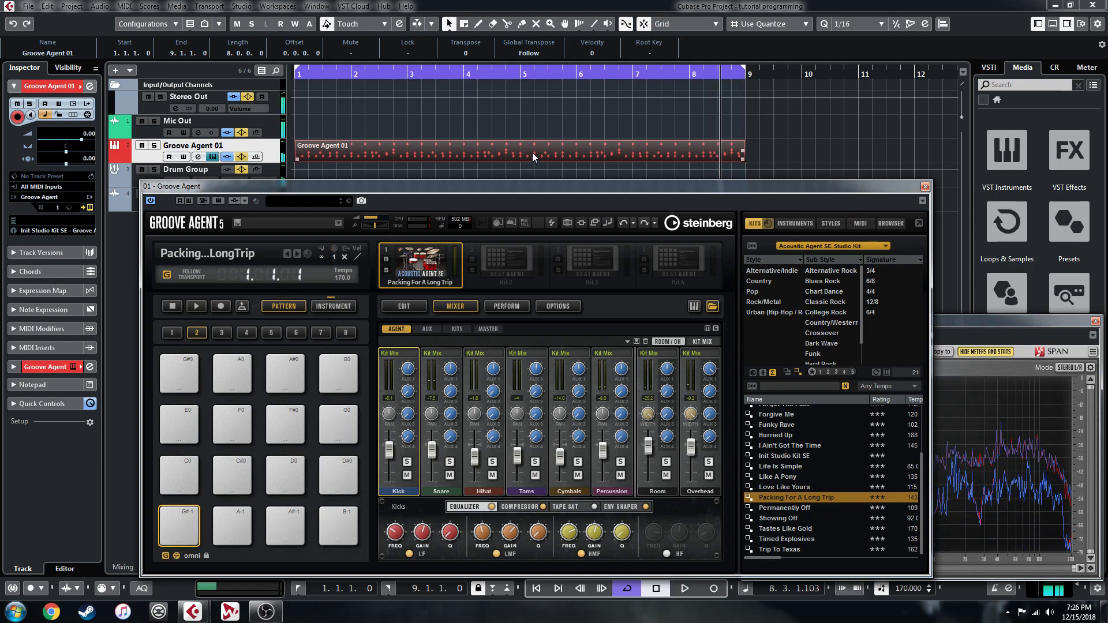
left_click(430, 150)
key("Delete")
key("ctrl+z")
mouse_move(185, 528)
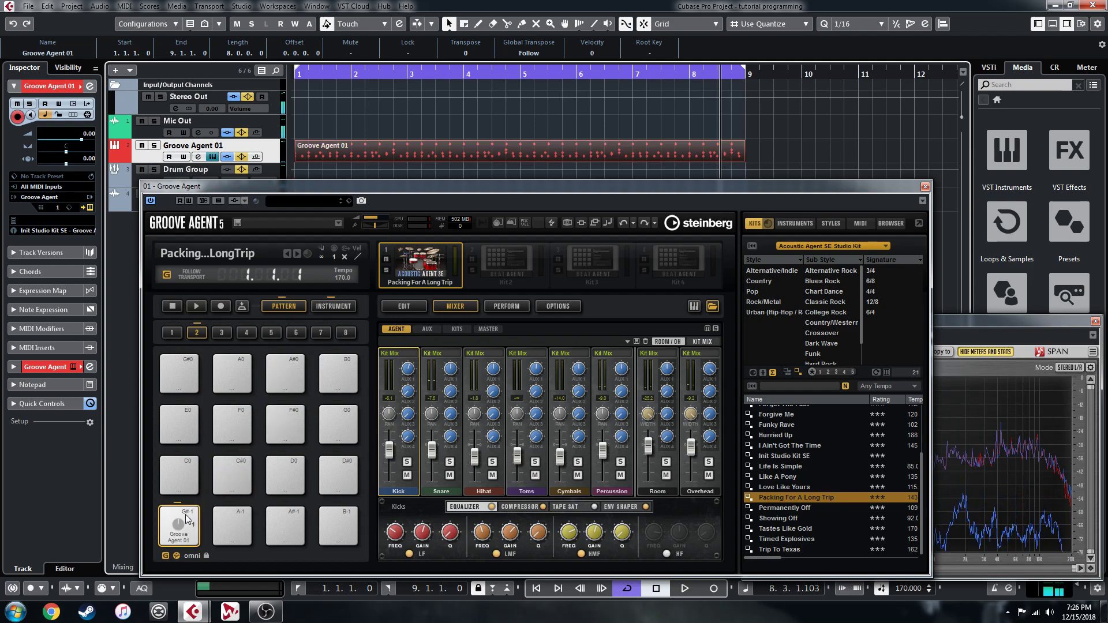
left_click(186, 514)
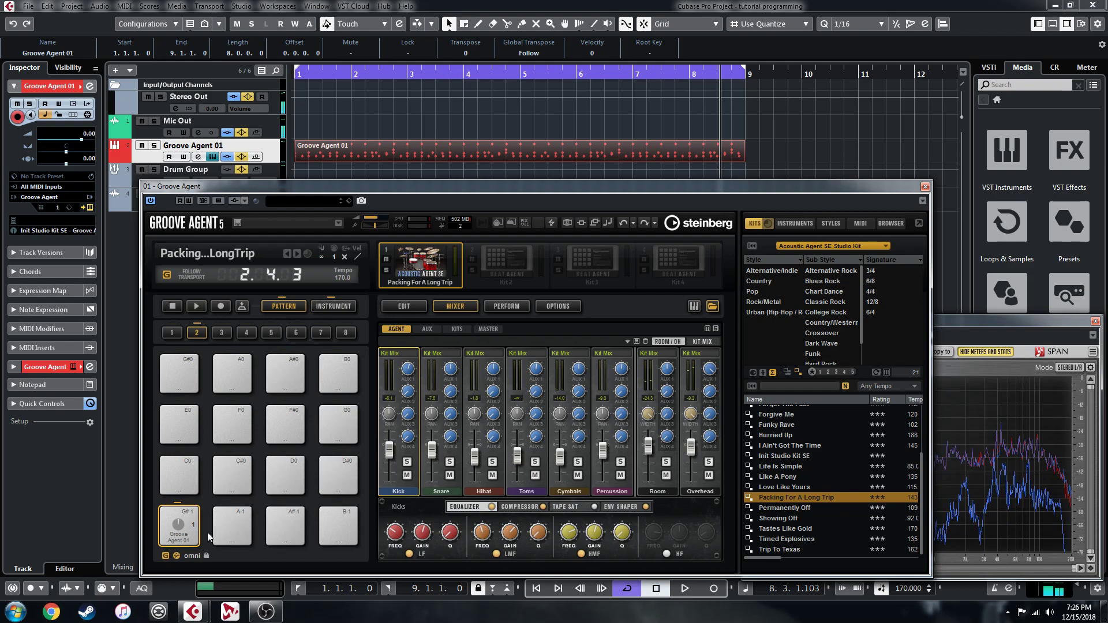
left_click(232, 519)
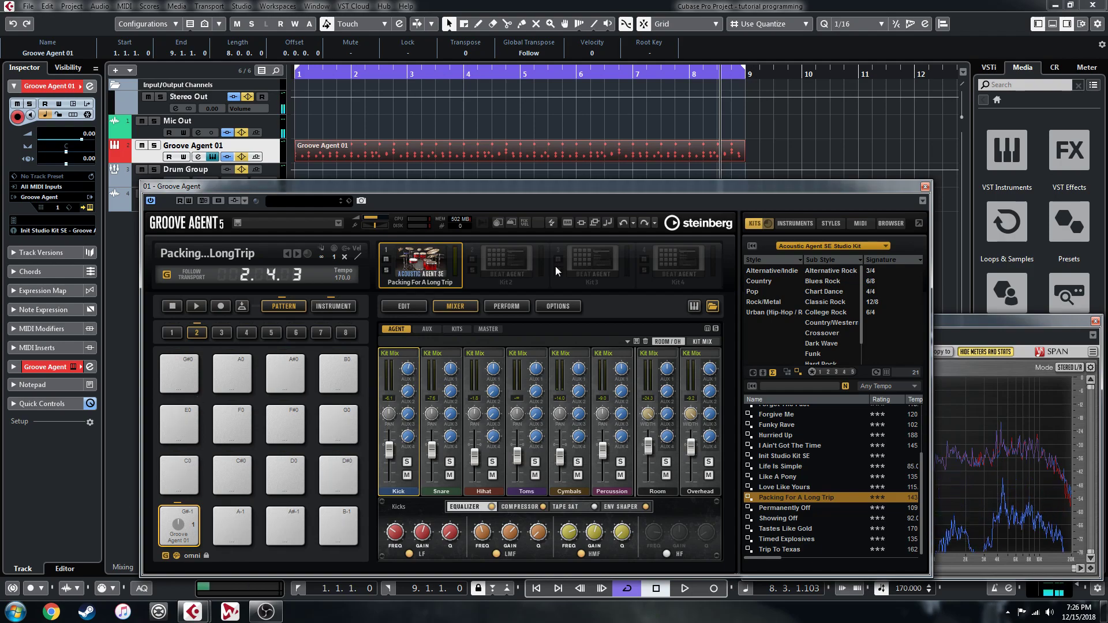
Step: Return the pads to instrument mode and hide Groove Agent's kit browser while the beat plays
left_click(333, 310)
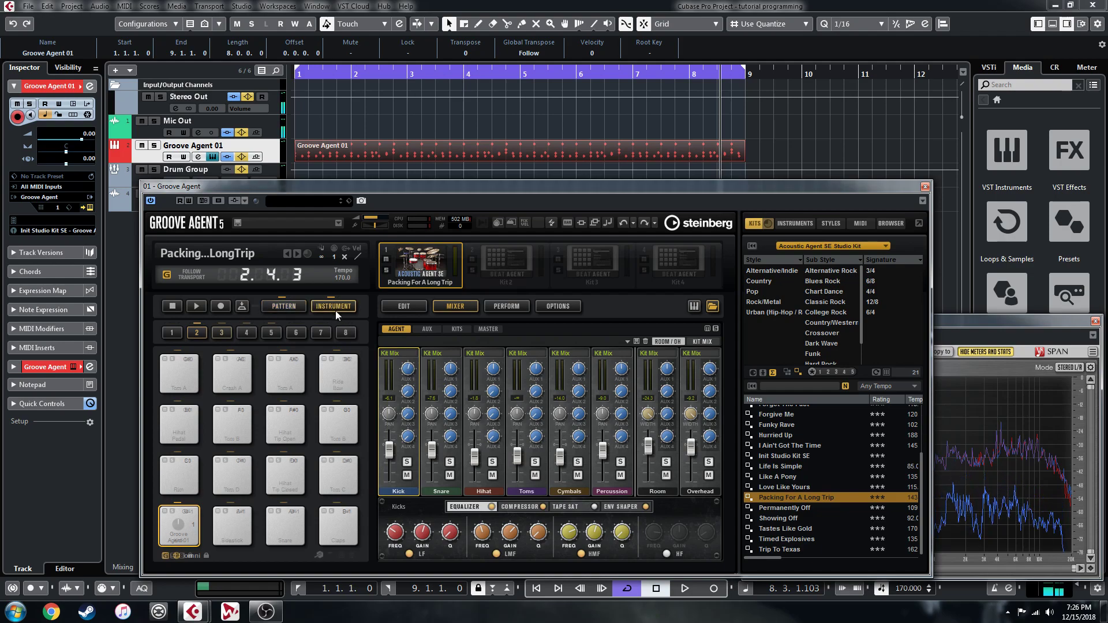
key("space")
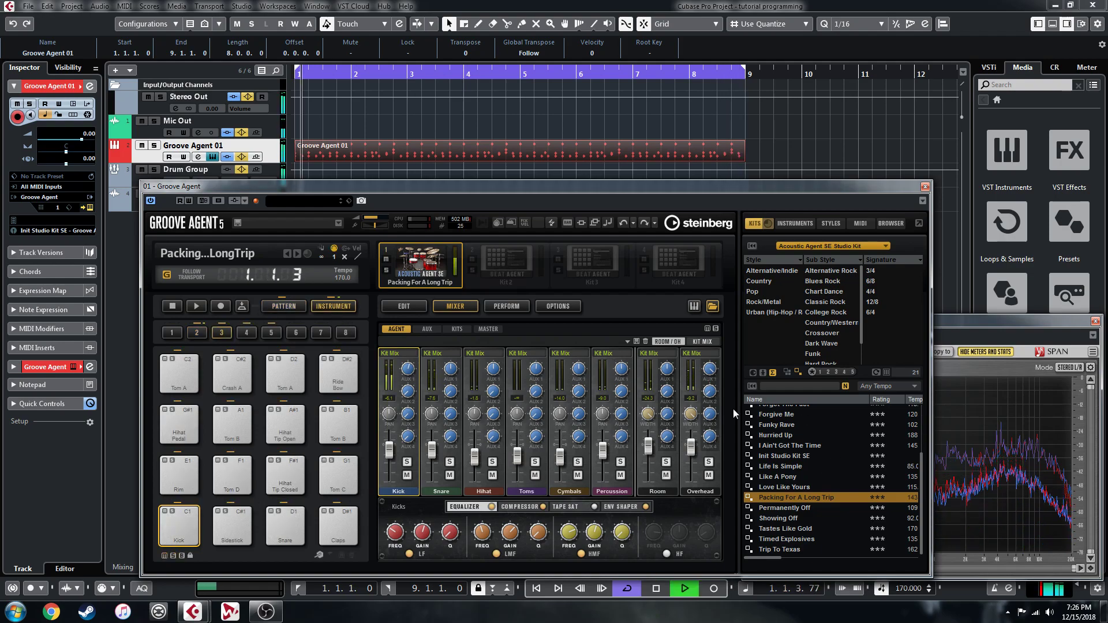
key("space")
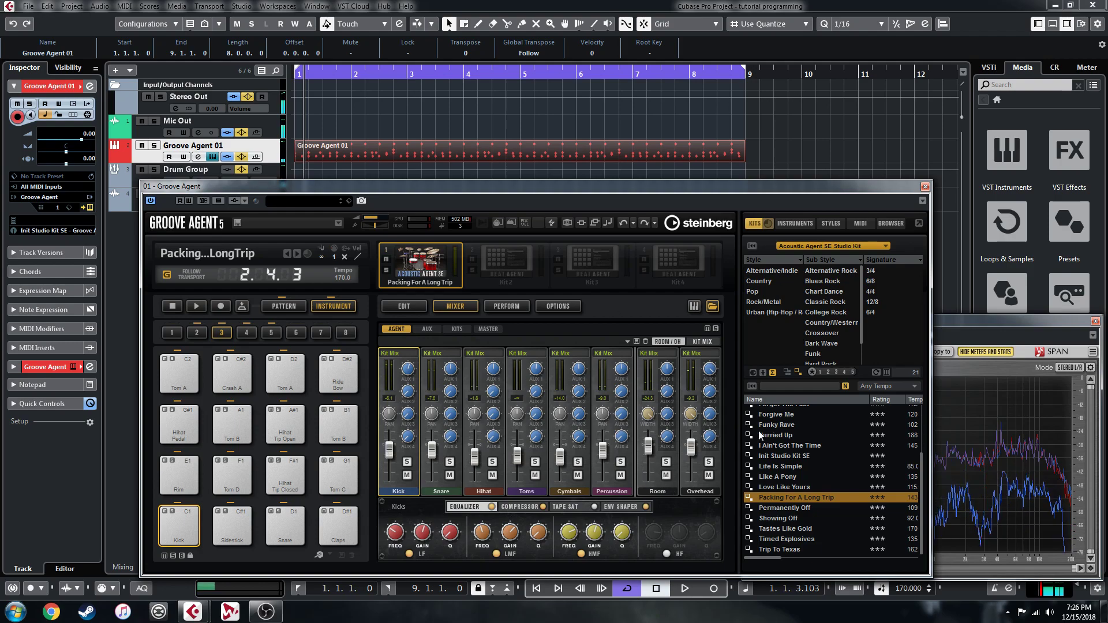
key("space")
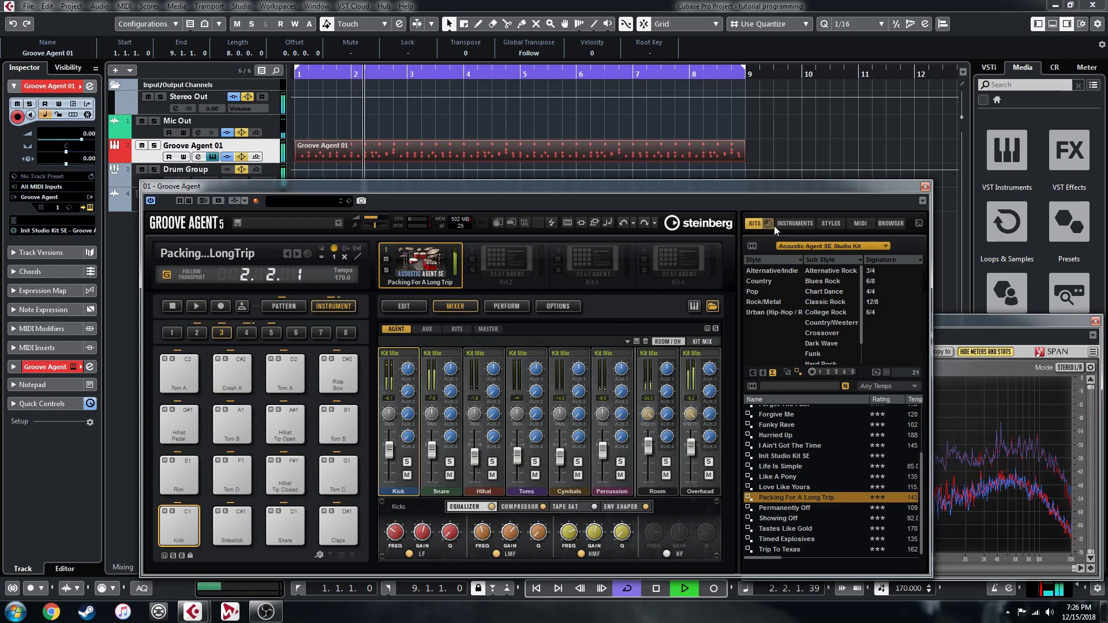
left_click(713, 307)
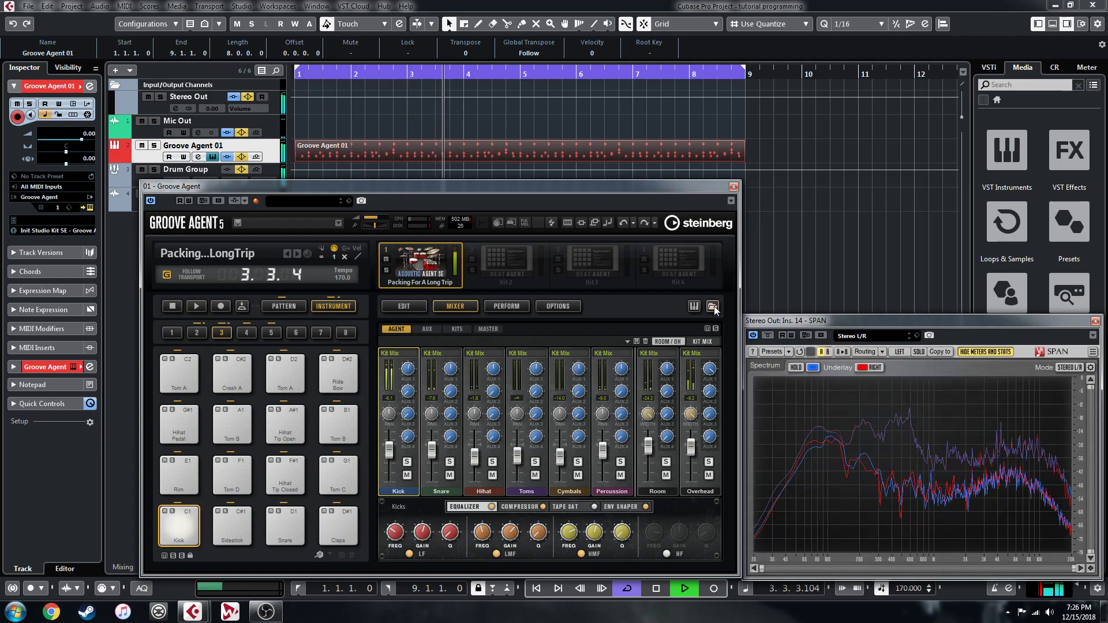
Step: Compare the kit's edit and mixer pages, with the beat playing
left_click(404, 307)
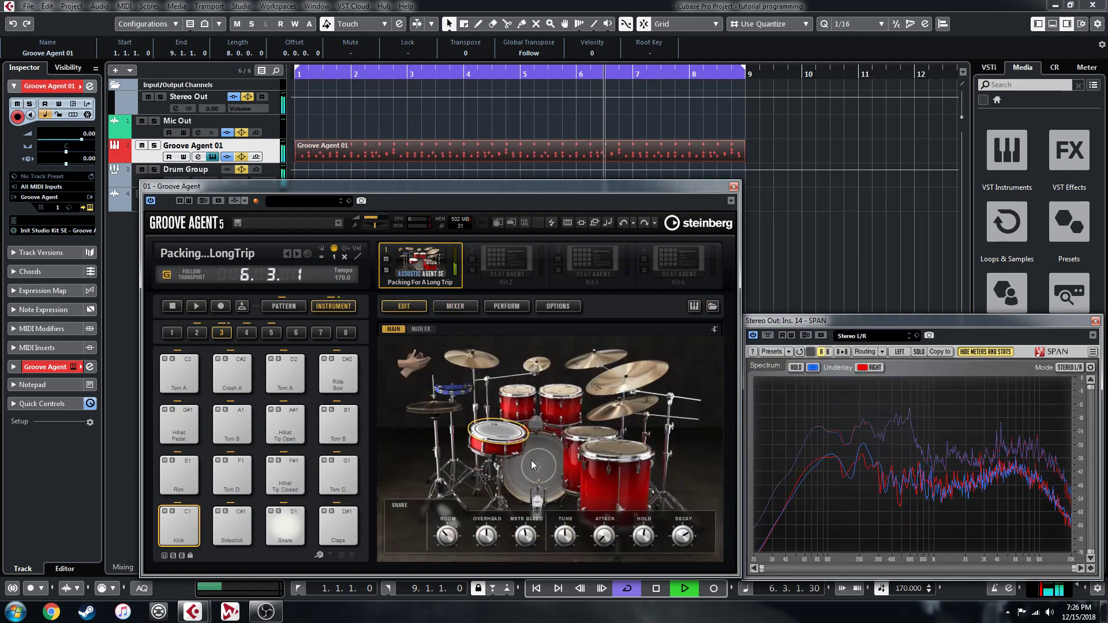
key("space")
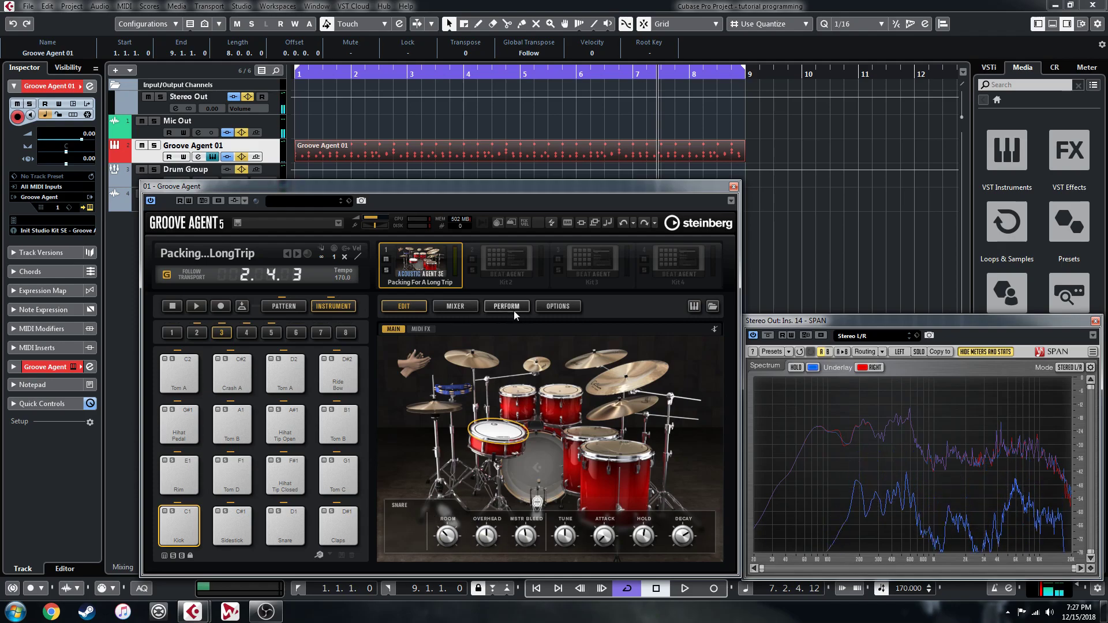
left_click(468, 304)
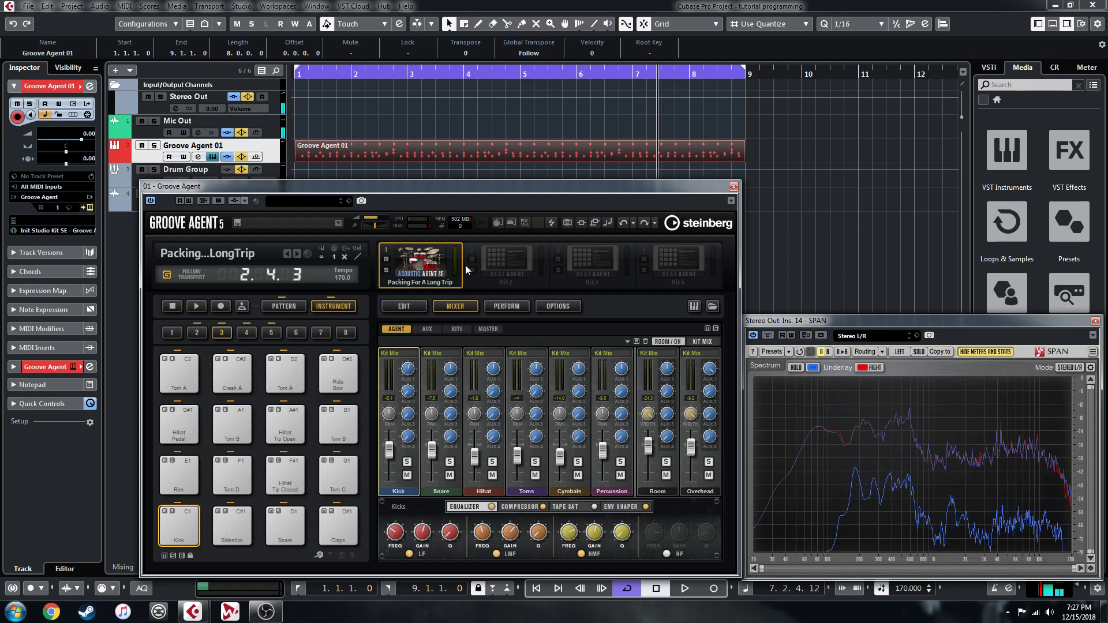
key("space")
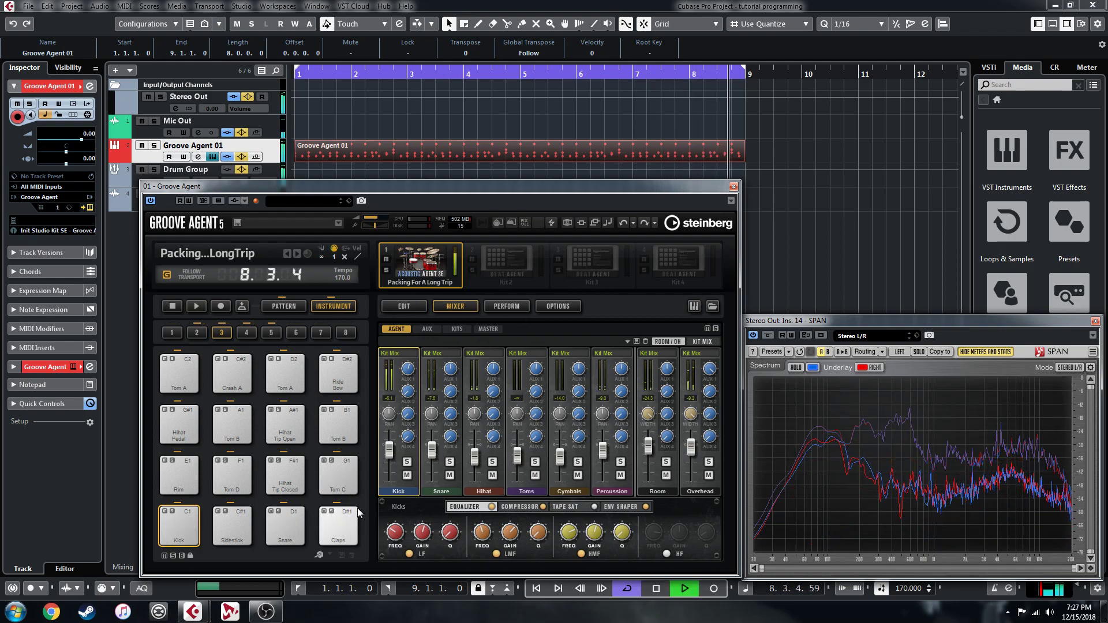
left_click(423, 310)
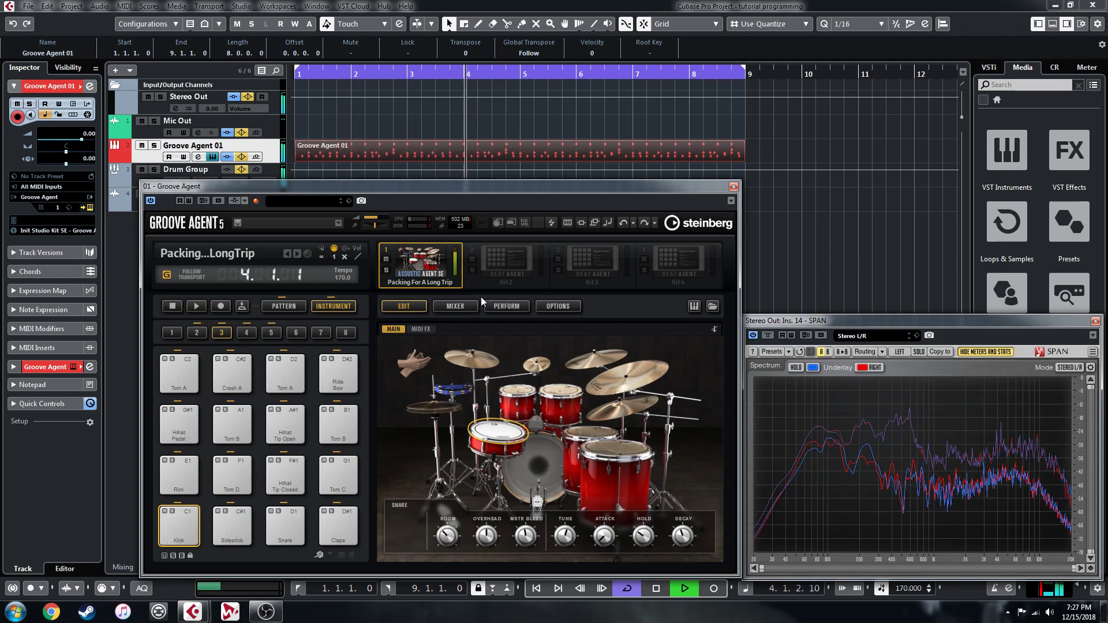
Step: Examine the sound controls of the kick, snare, cowbell, Crash B and hi-hat on the edit page while playing the beat
left_click(538, 460)
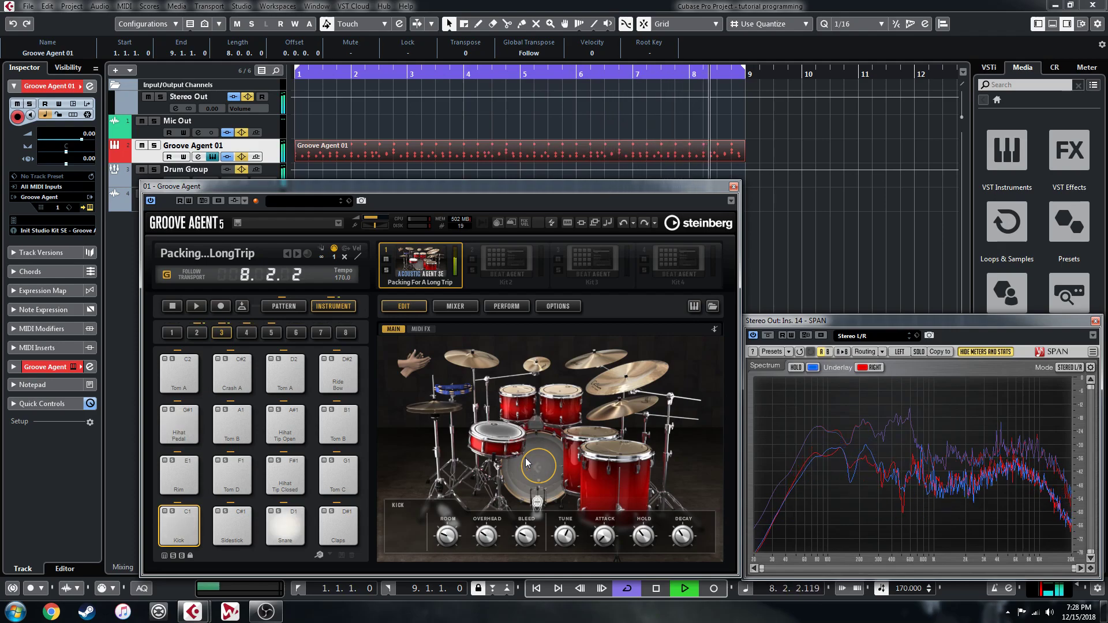
key("space")
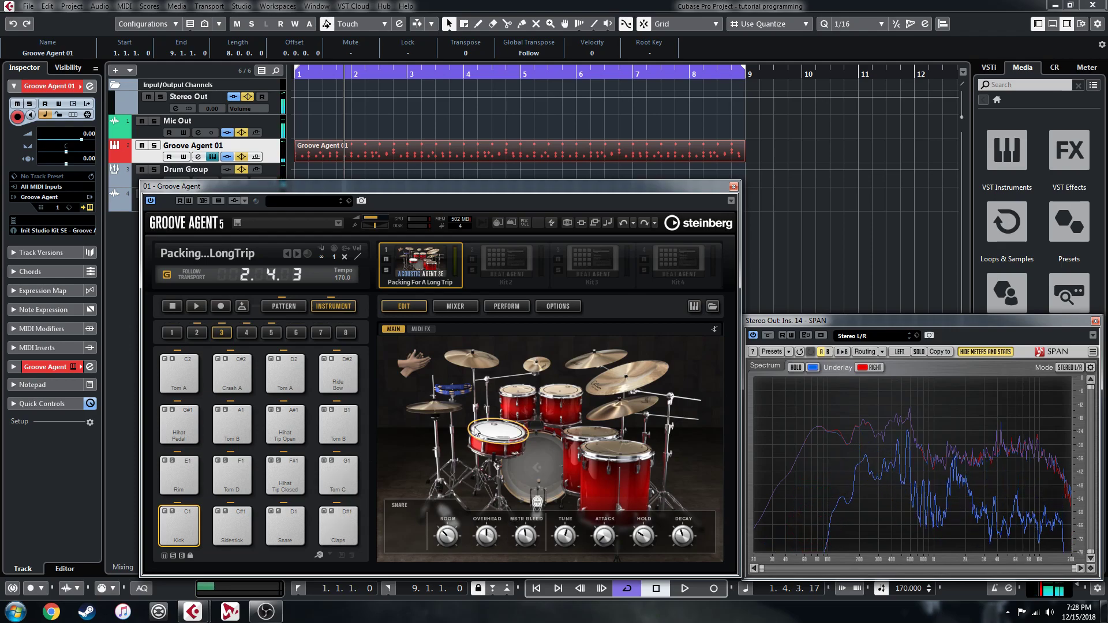
key("space")
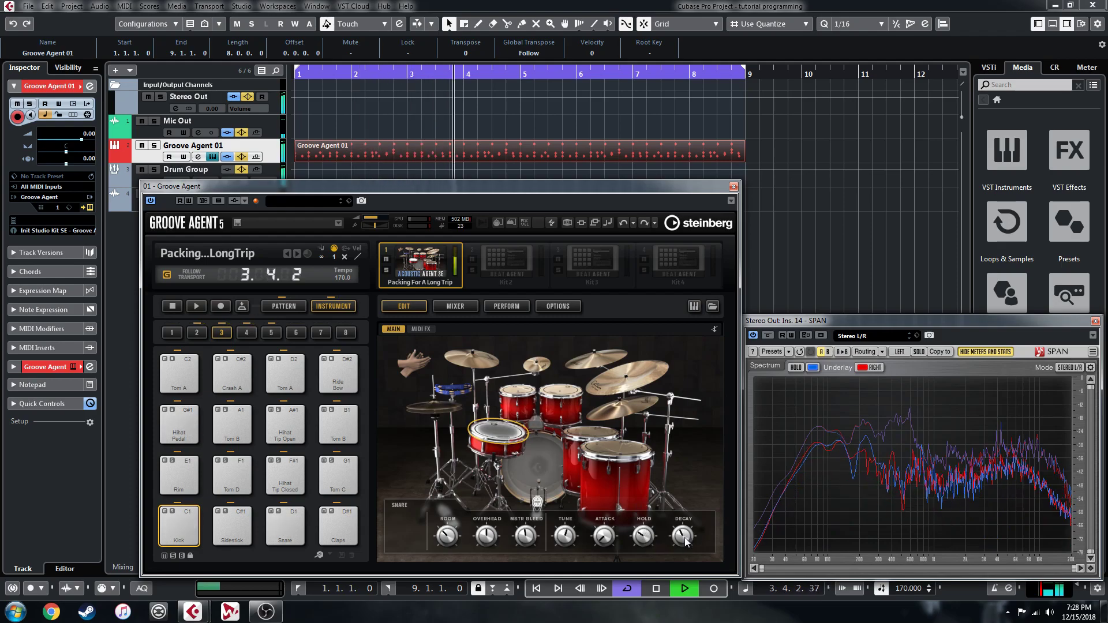
key("space")
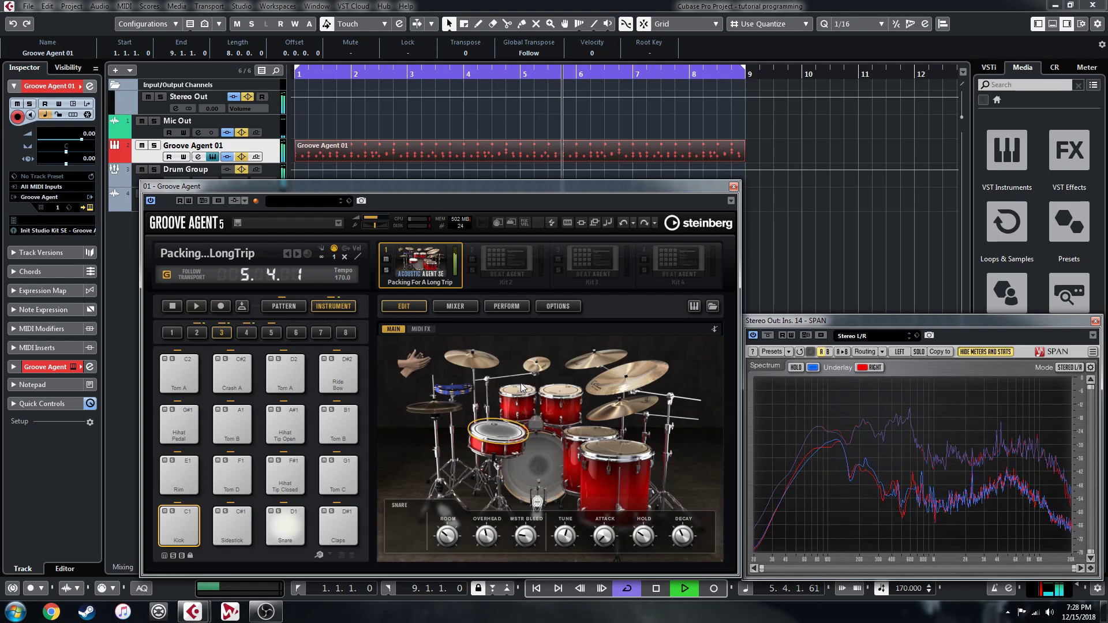
key("space")
left_click(537, 424)
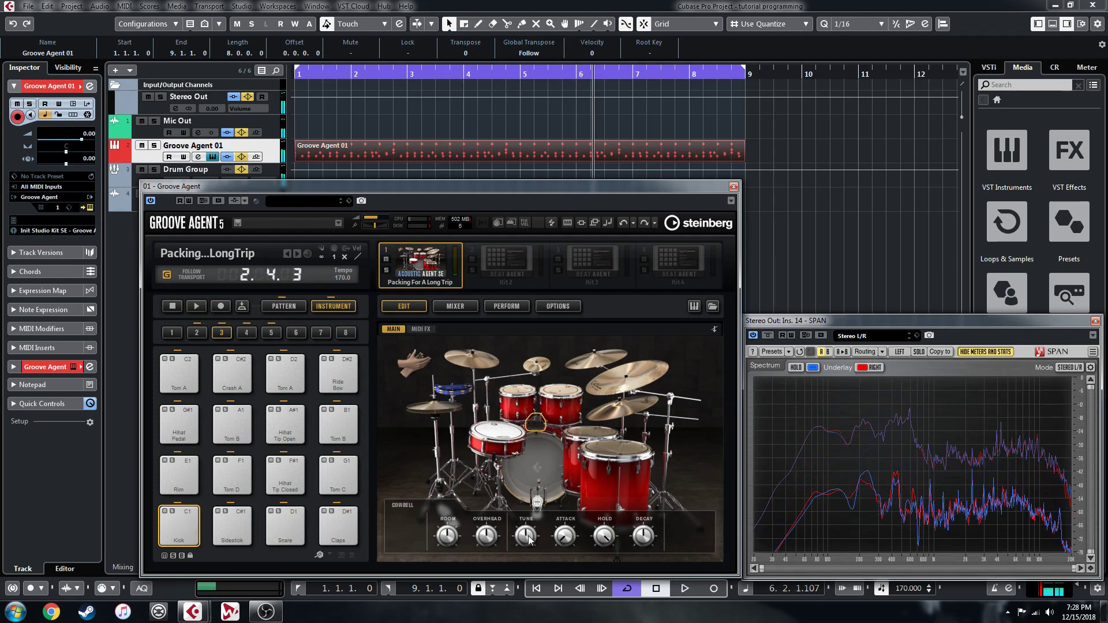
key("space")
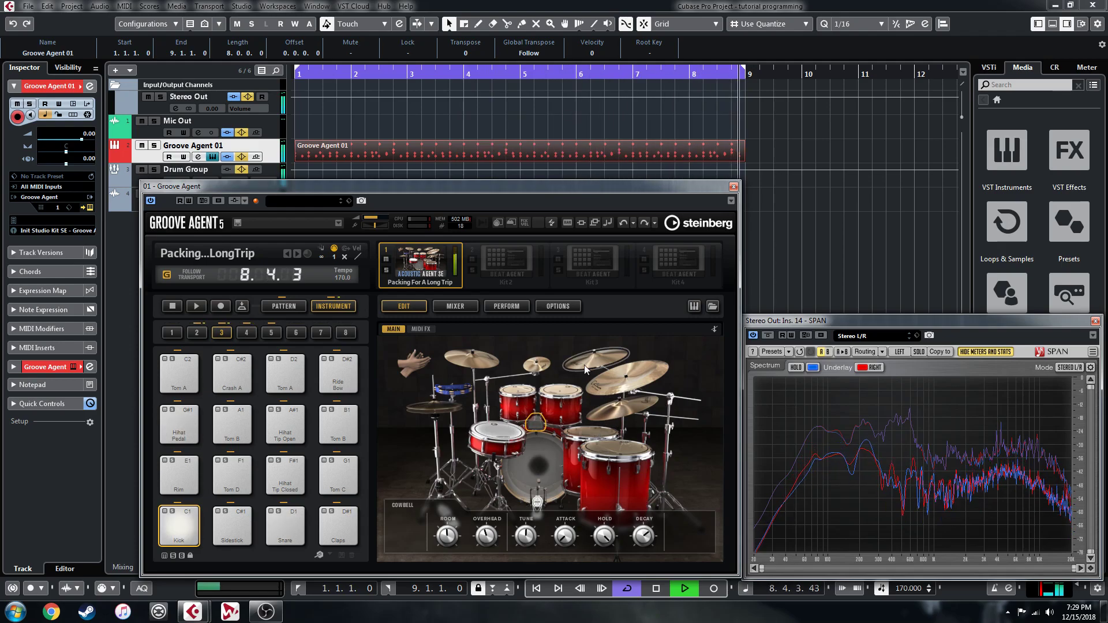
left_click(598, 355)
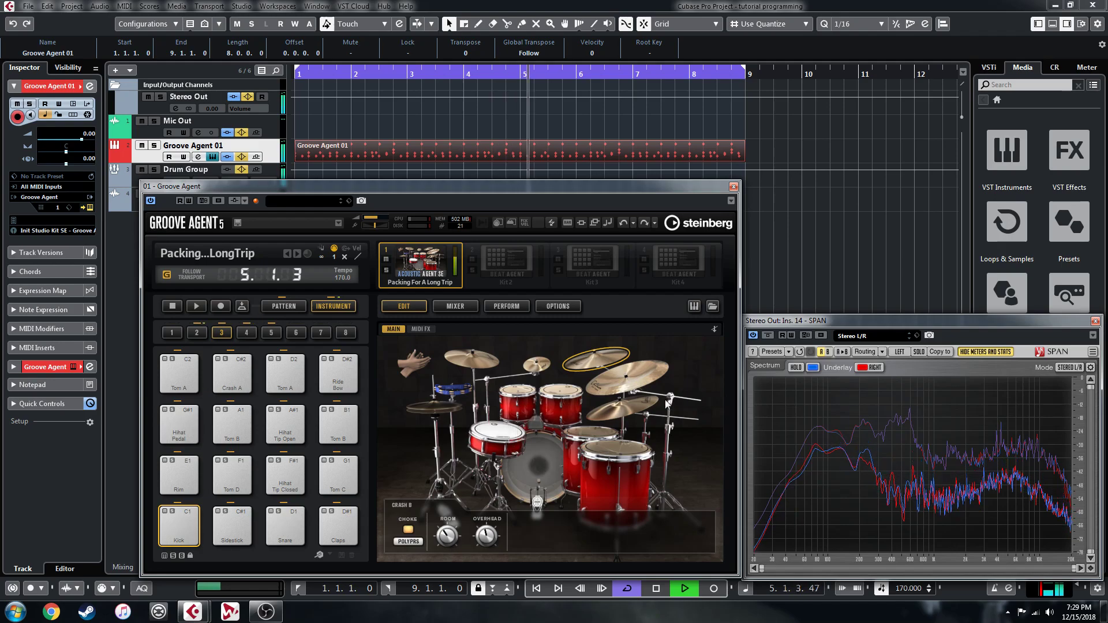
left_click(433, 409)
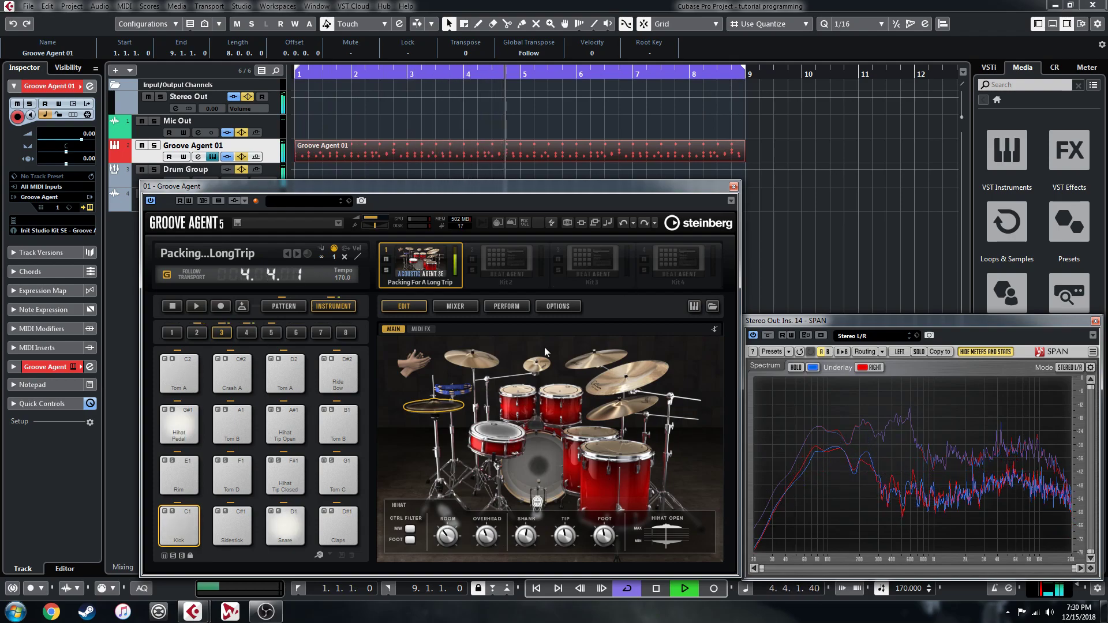
left_click(540, 426)
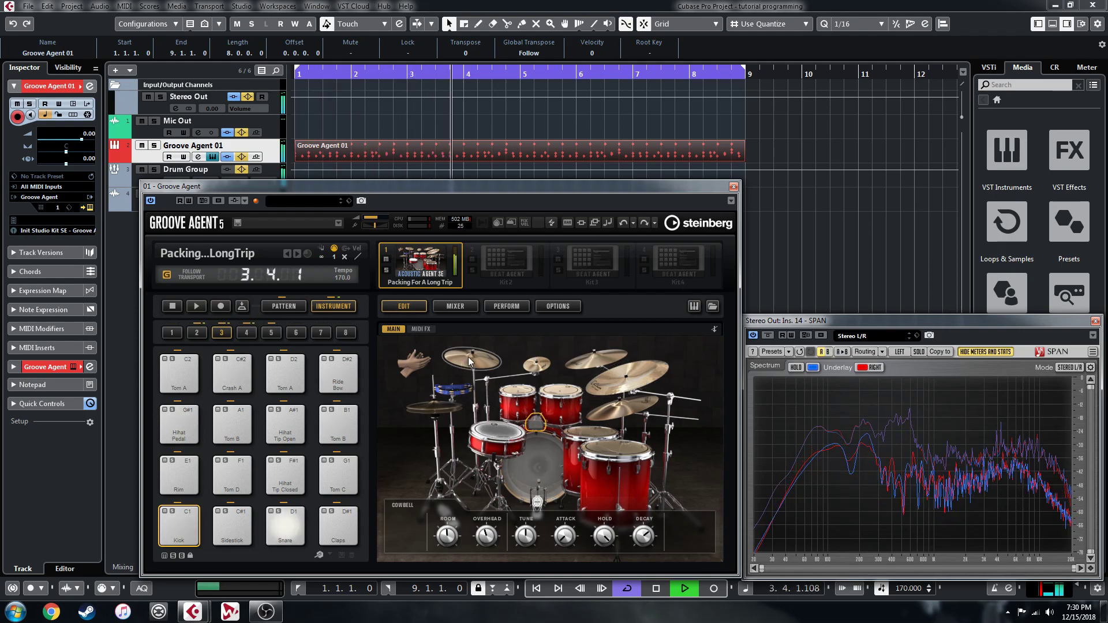
Step: Close the Groove Agent window and shorten the active cycle range to run from bar 1 to bar 3
key("space")
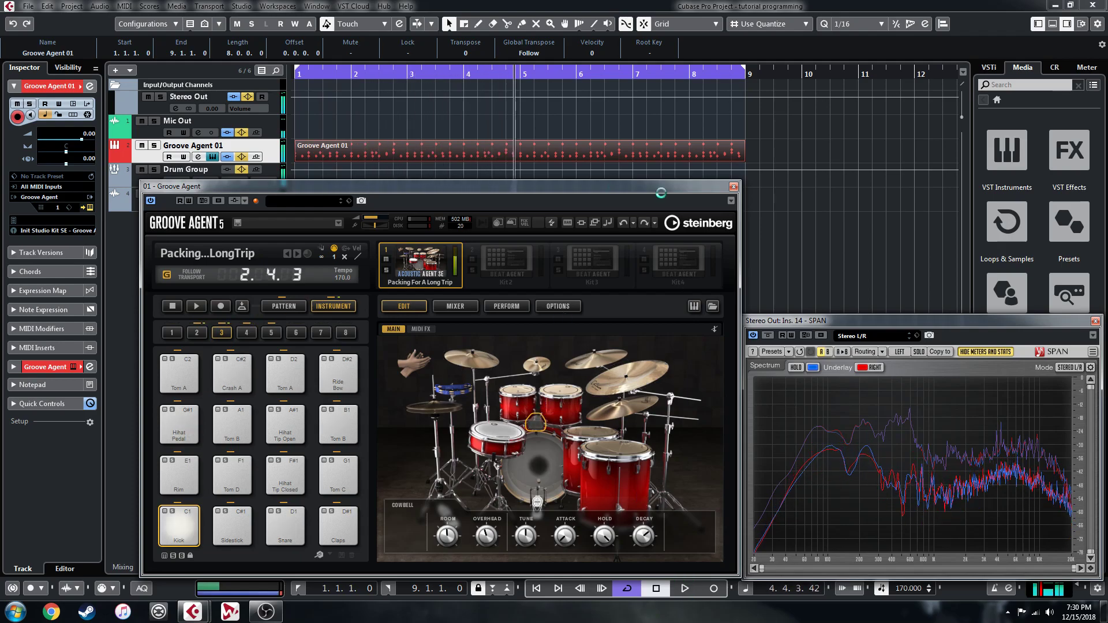
left_click(733, 187)
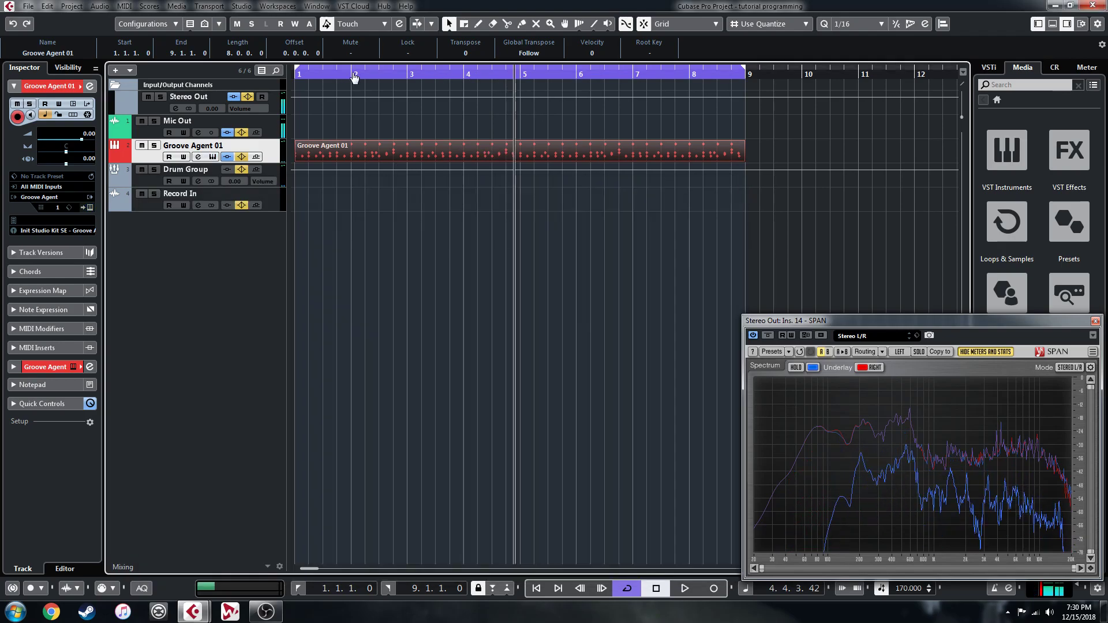
left_click(408, 77, "alt")
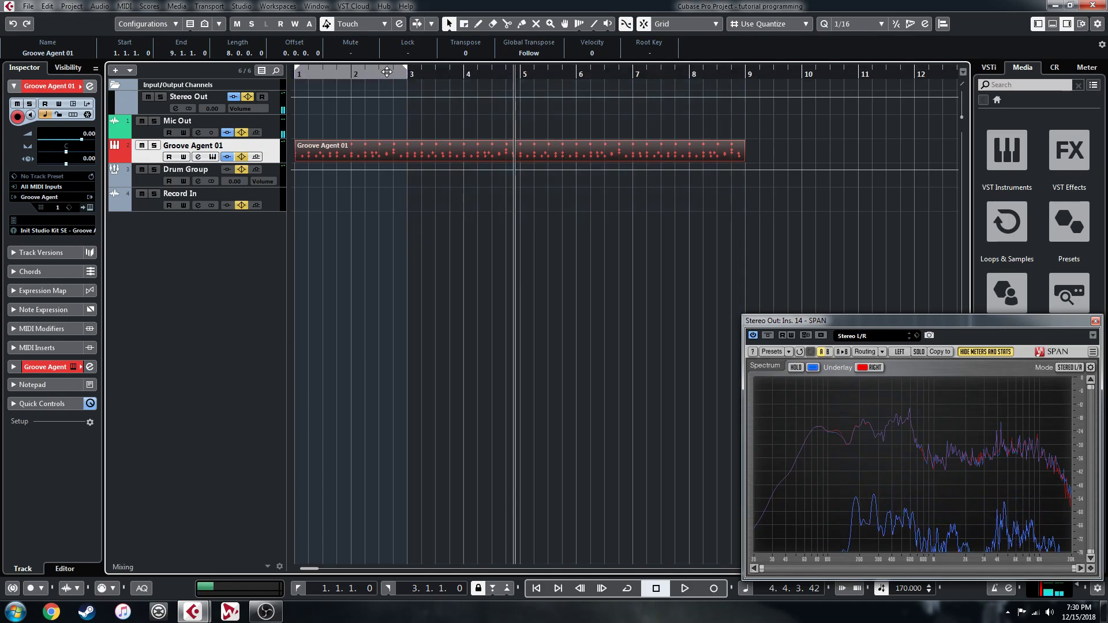
left_click(374, 71)
left_click(387, 72)
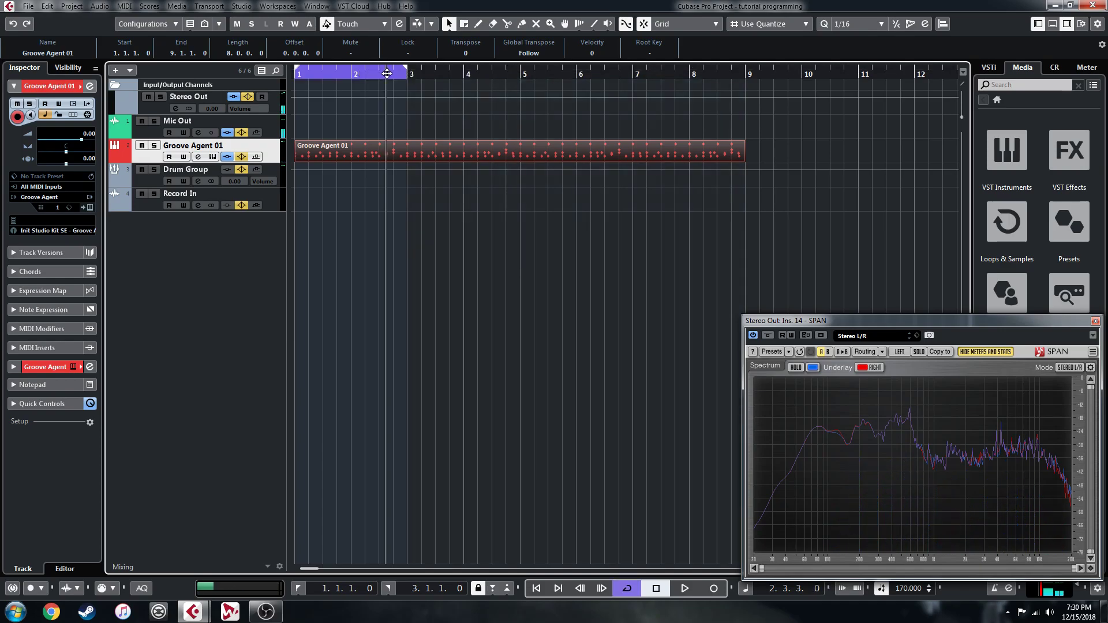
Step: Loop the beat and add Claps (D#1) notes on beats 2 and 4 of bars 1 and 2 in the Drum Editor
key("space")
double_click(358, 145)
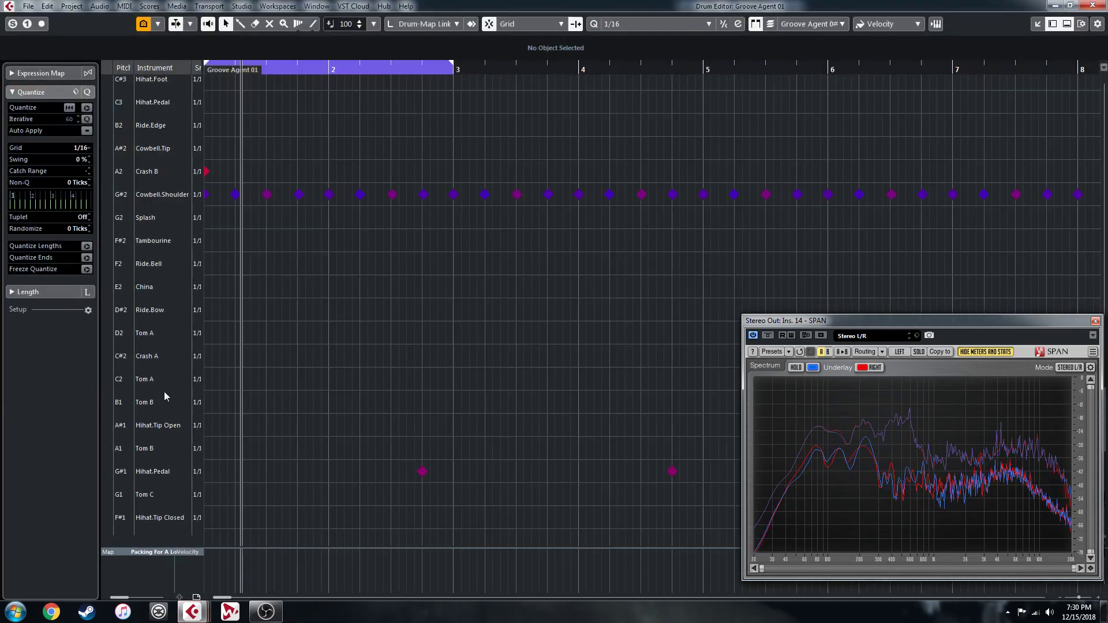
scroll(164, 250, "down", 5)
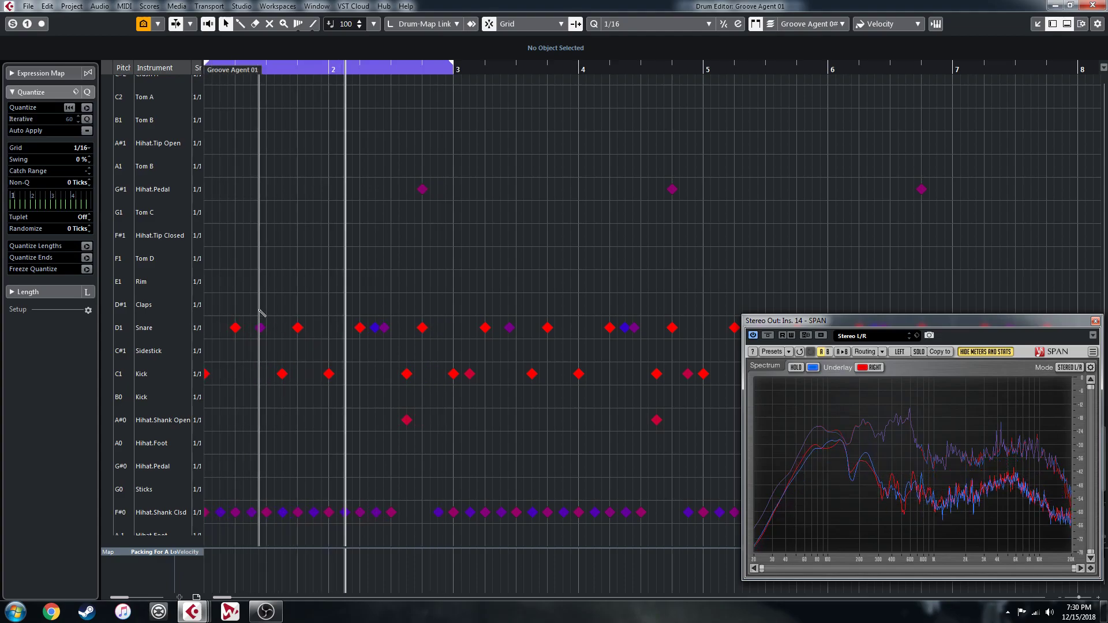
left_click(235, 304)
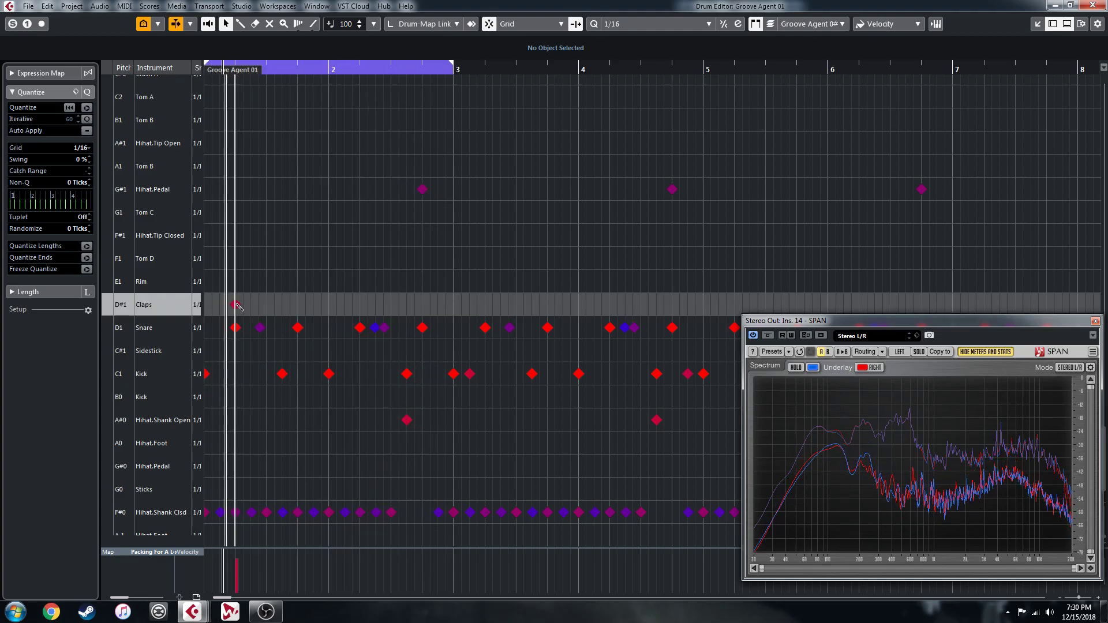
left_click(297, 305)
left_click(359, 305)
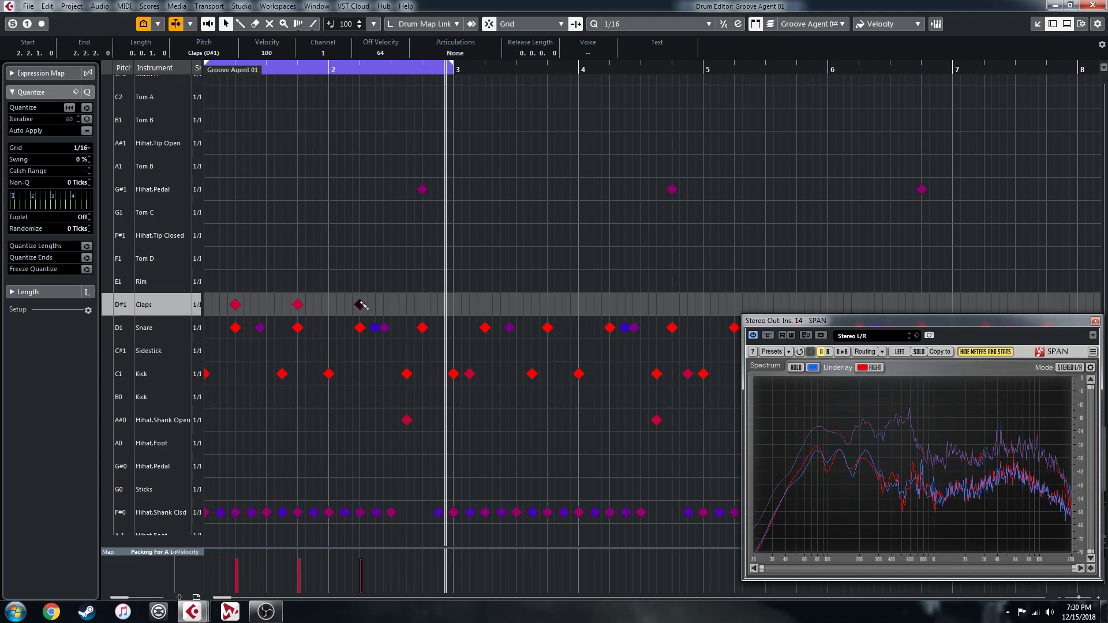
left_click(422, 305)
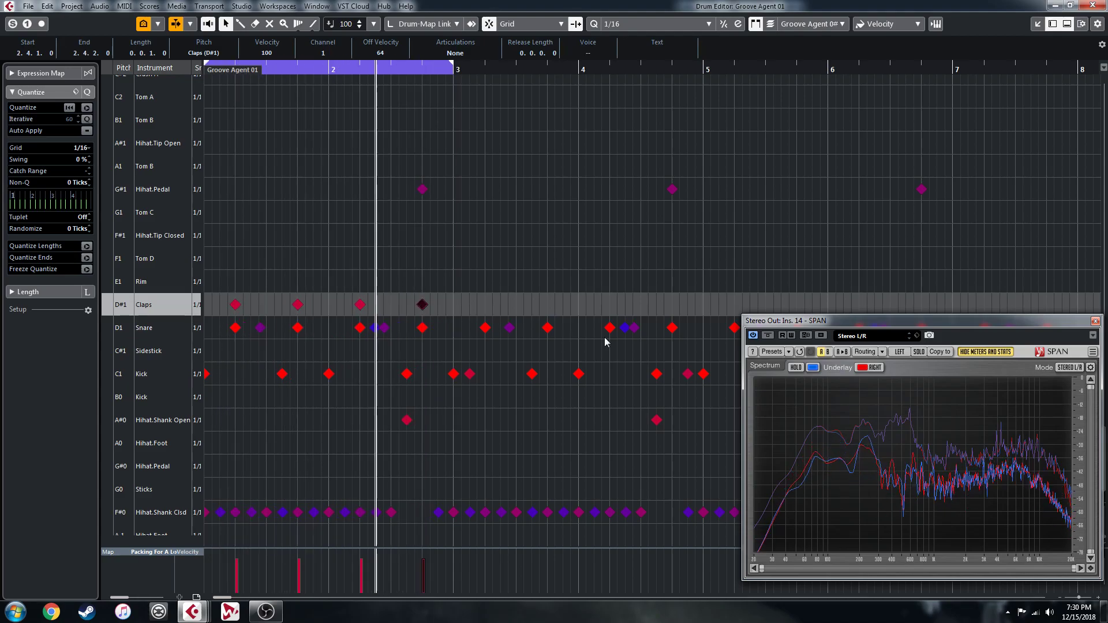
Step: Lower the velocity of the four Claps (D#1) notes in the Drum Editor to 65
left_click(1092, 5)
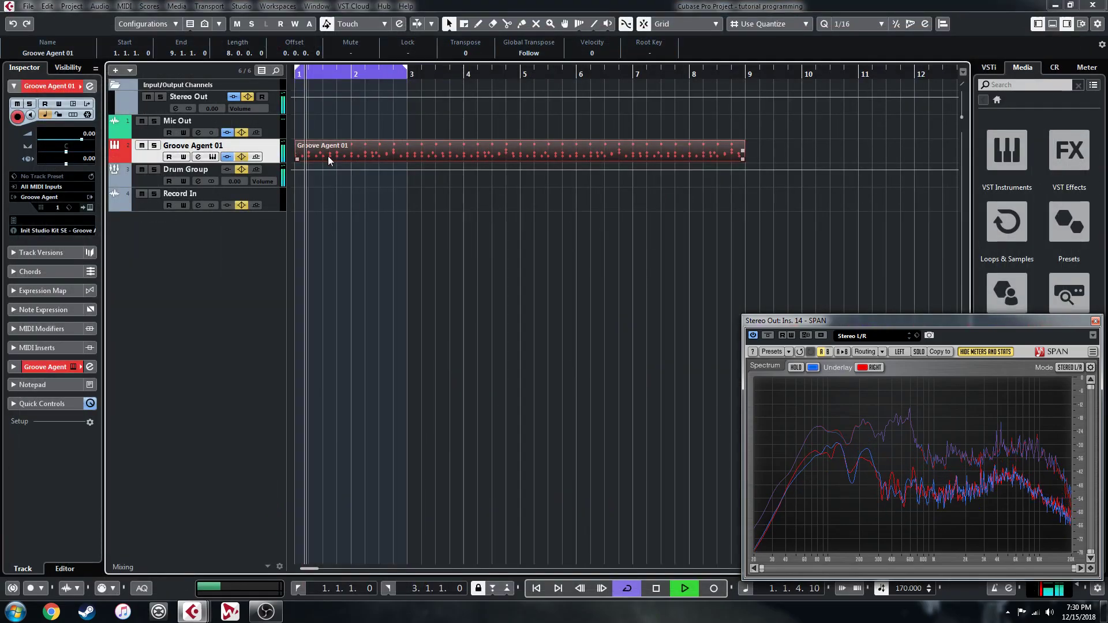
double_click(328, 156)
left_click(1092, 5)
double_click(334, 156)
left_click_drag(456, 304, 228, 311)
left_click_drag(339, 550, 328, 575)
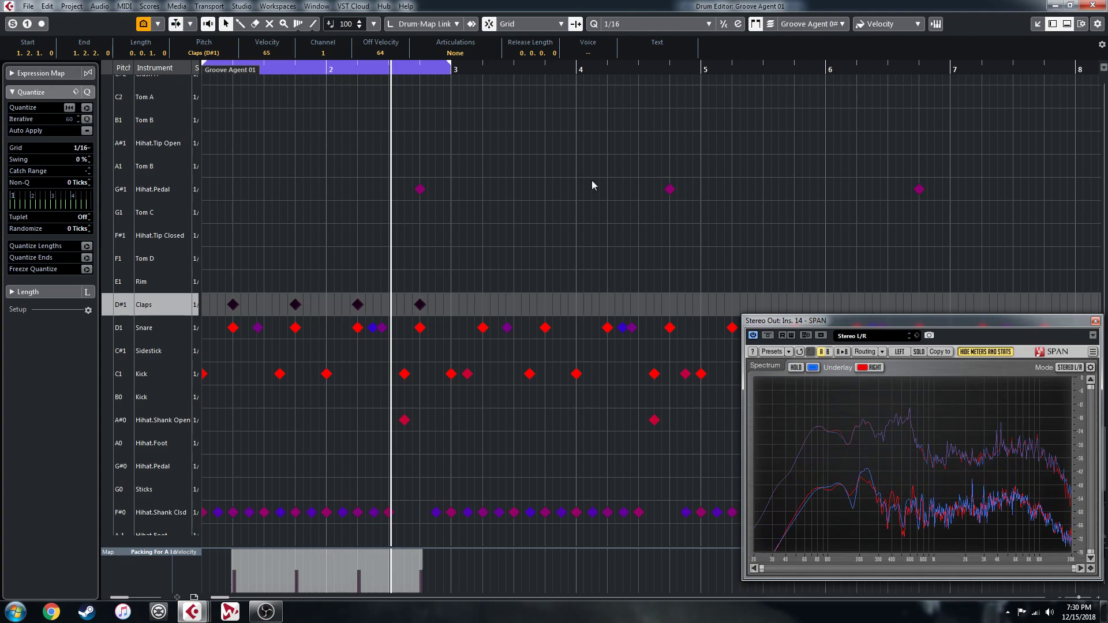
Step: Examine the Claps controls on Groove Agent's edit page, and solo the Percussion channel in its mixer while the beat loops
left_click(1093, 6)
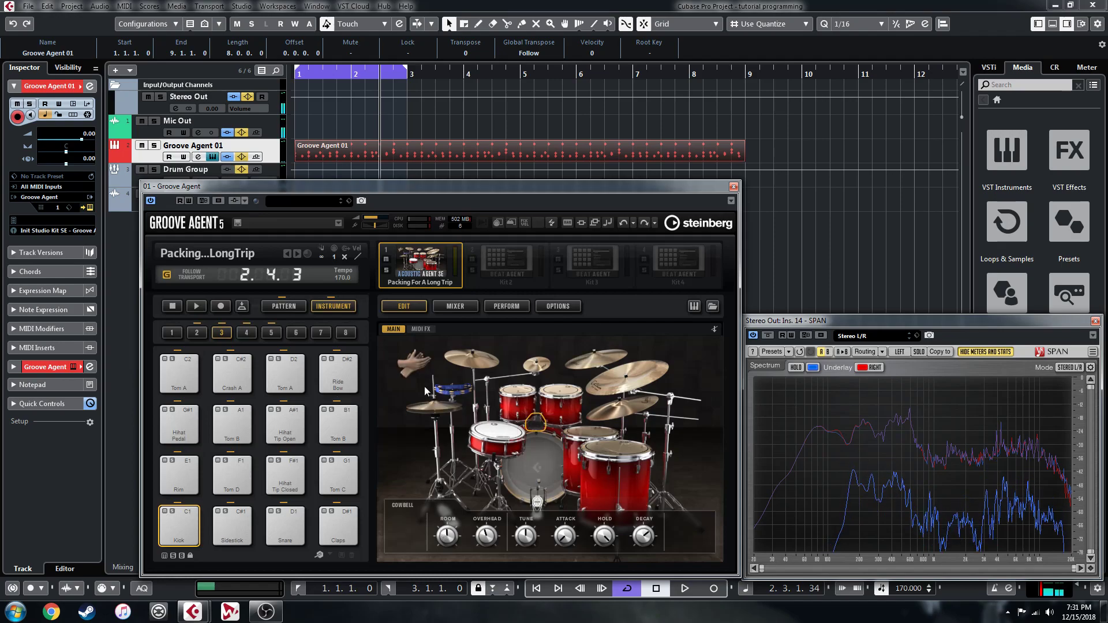
left_click(411, 364)
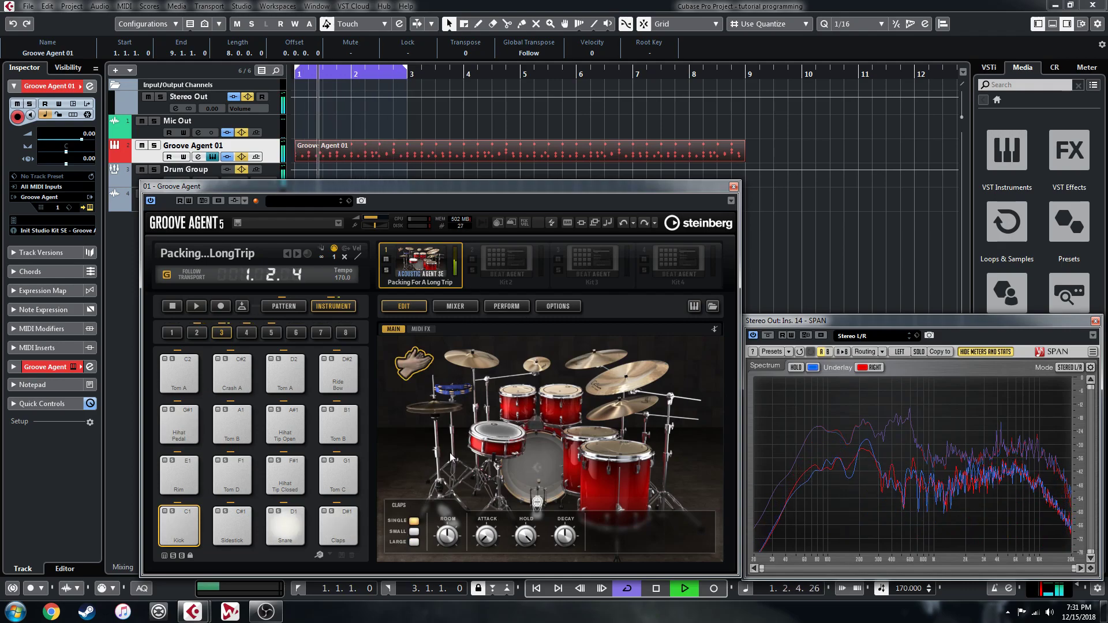
left_click(456, 306)
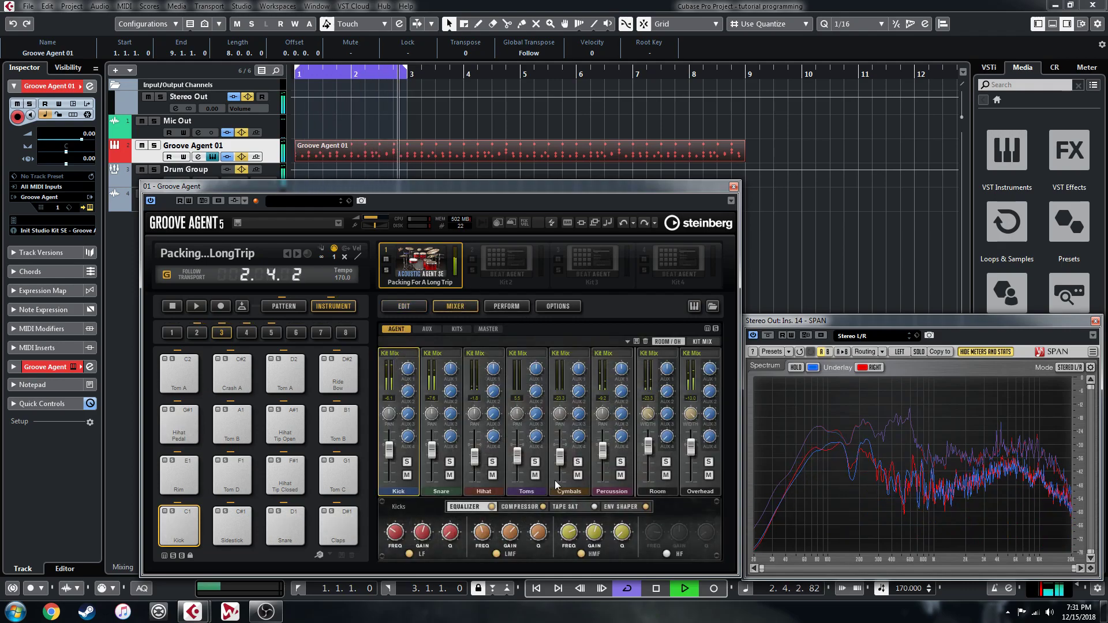
left_click(620, 462)
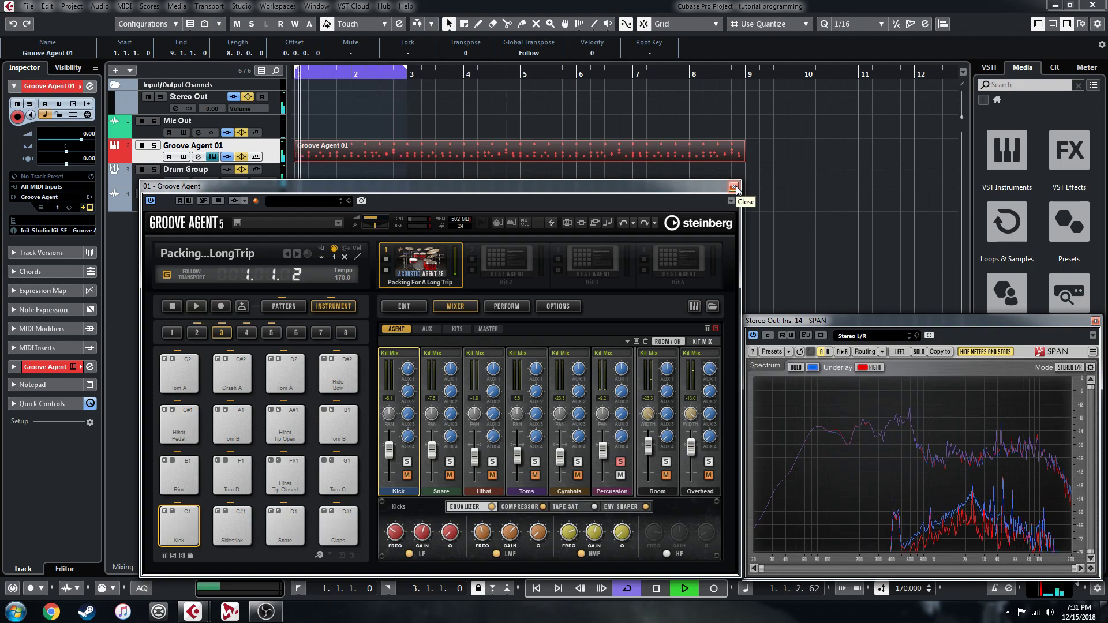
Step: Raise the velocity of the four Claps notes to 103 in the Drum Editor and return to the project
double_click(665, 153)
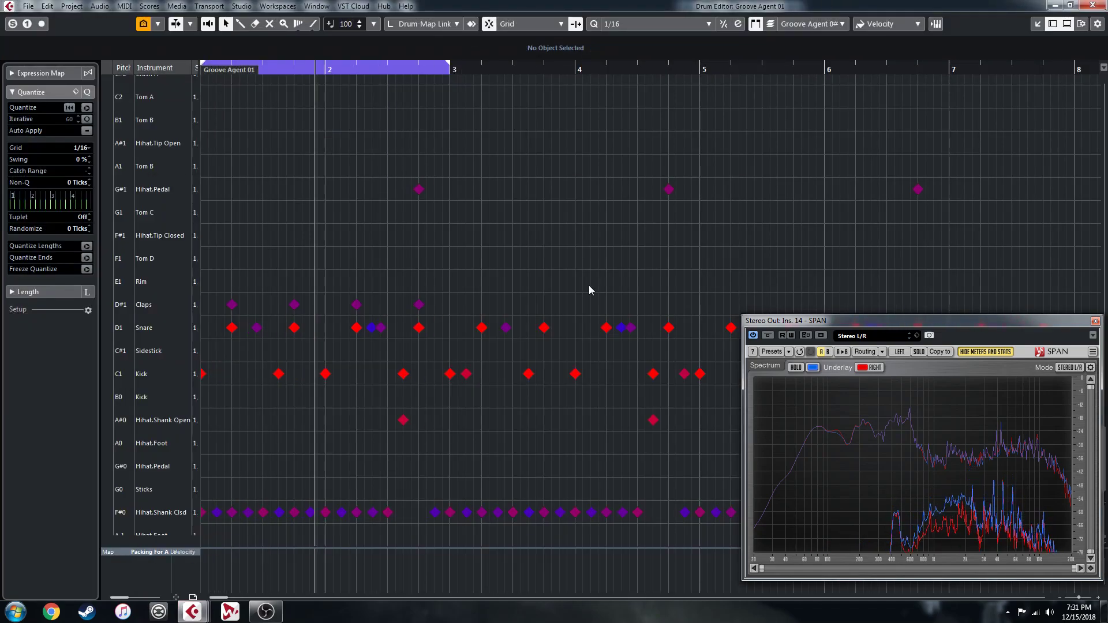
left_click_drag(470, 300, 224, 309)
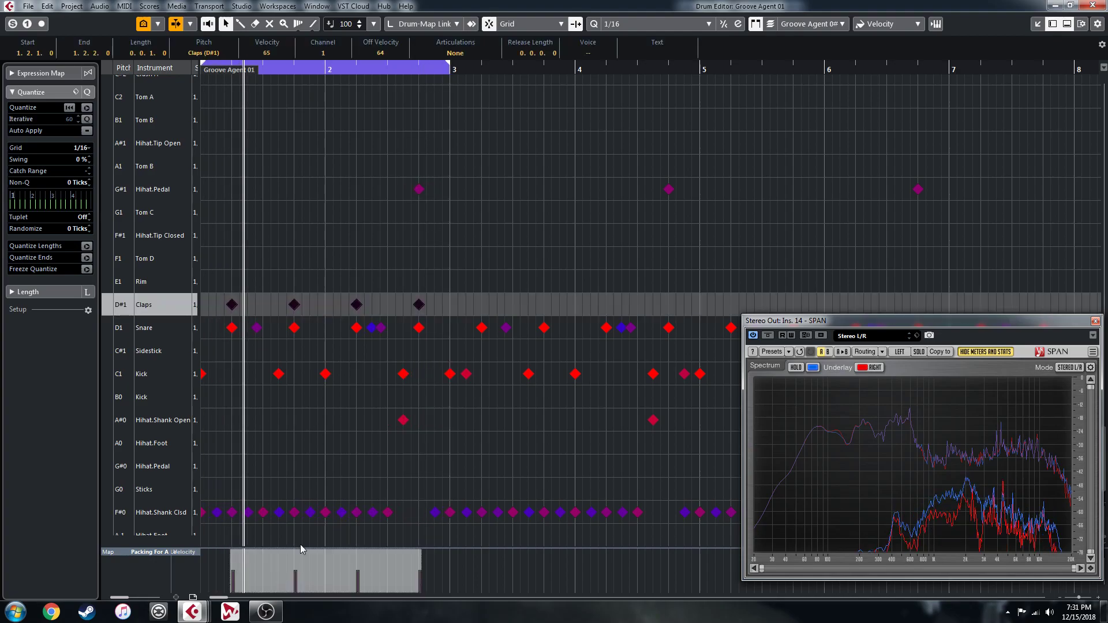
left_click_drag(325, 551, 330, 525)
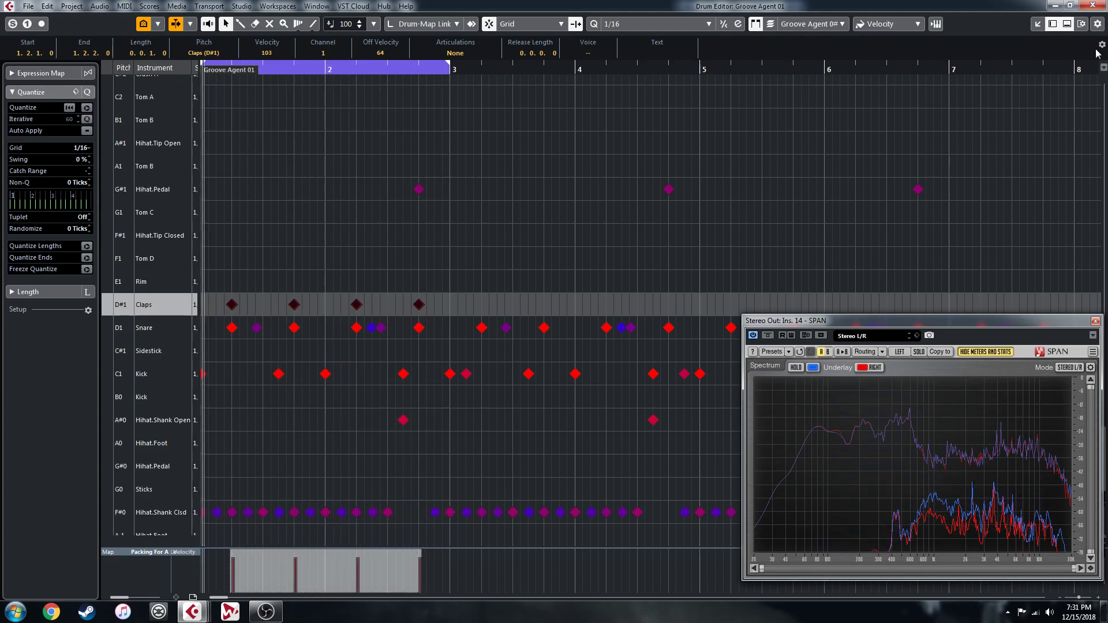
left_click(1095, 7)
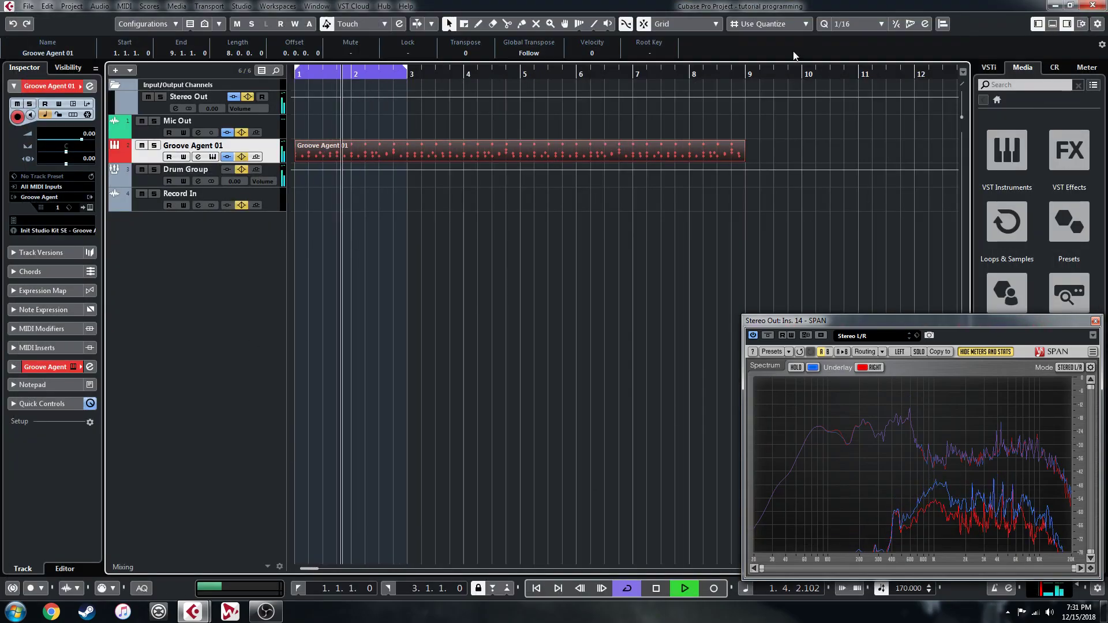
Step: Play the full beat with the claps while viewing all channels in Groove Agent's mixer
left_click(213, 156)
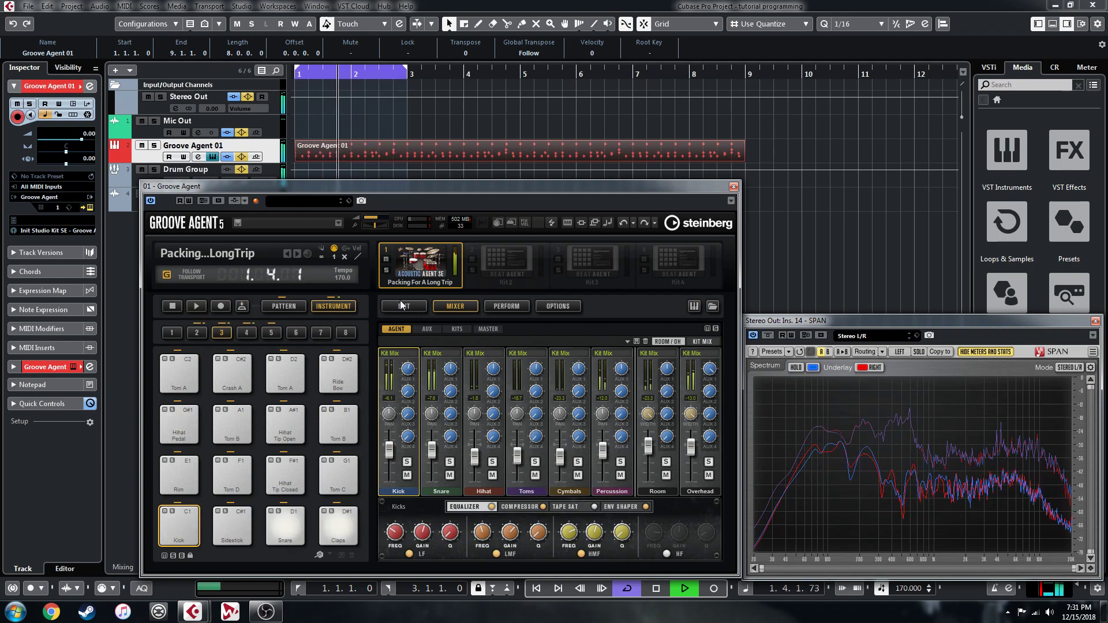
key("space")
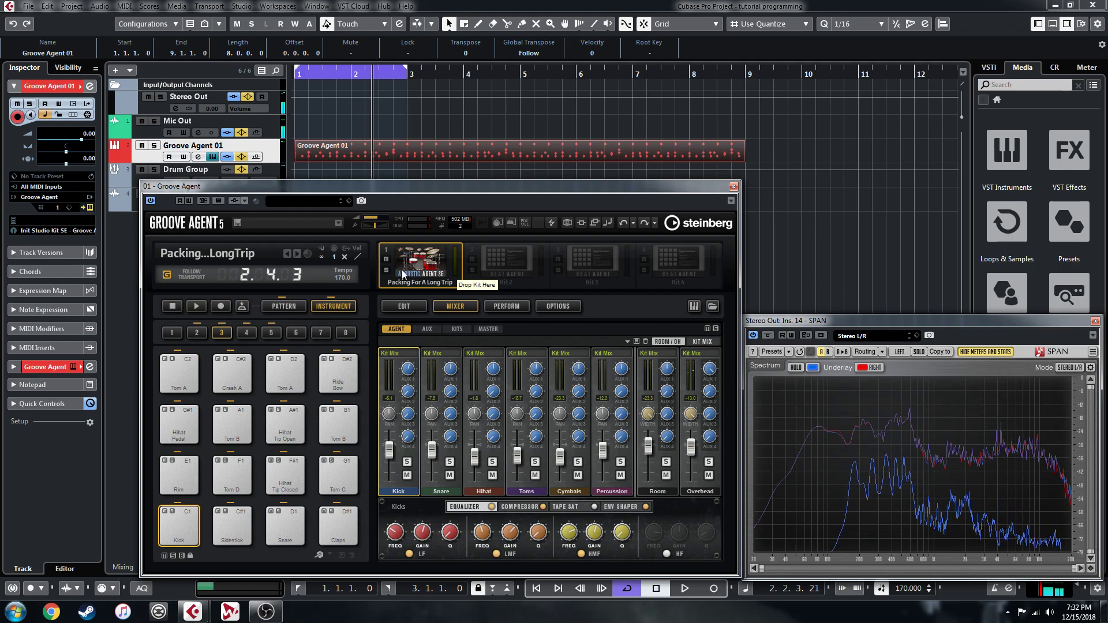
key("space")
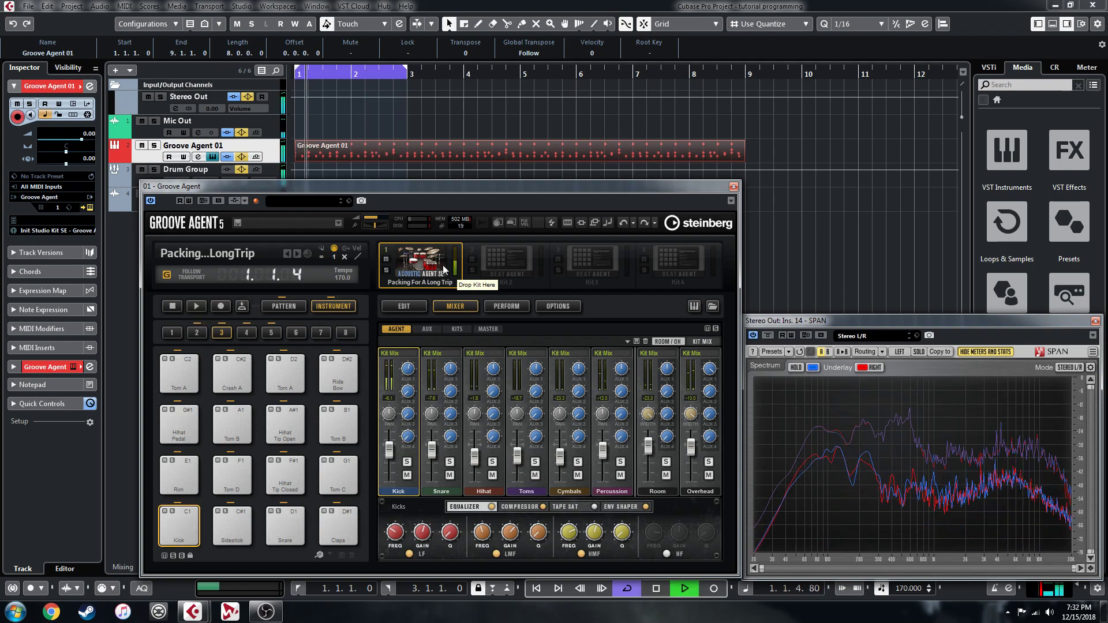
key("space")
Step: Browse Groove Agent's kit libraries, looking over the full range of acoustic, beat and percussion collections
left_click(713, 307)
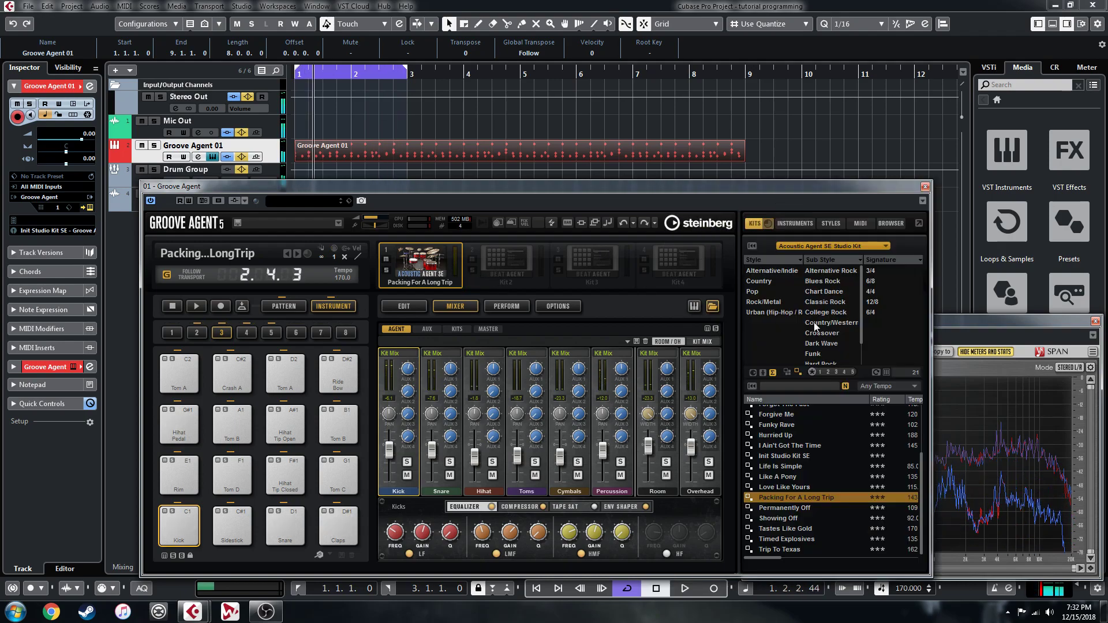
left_click(838, 247)
scroll(796, 355, "down", 4)
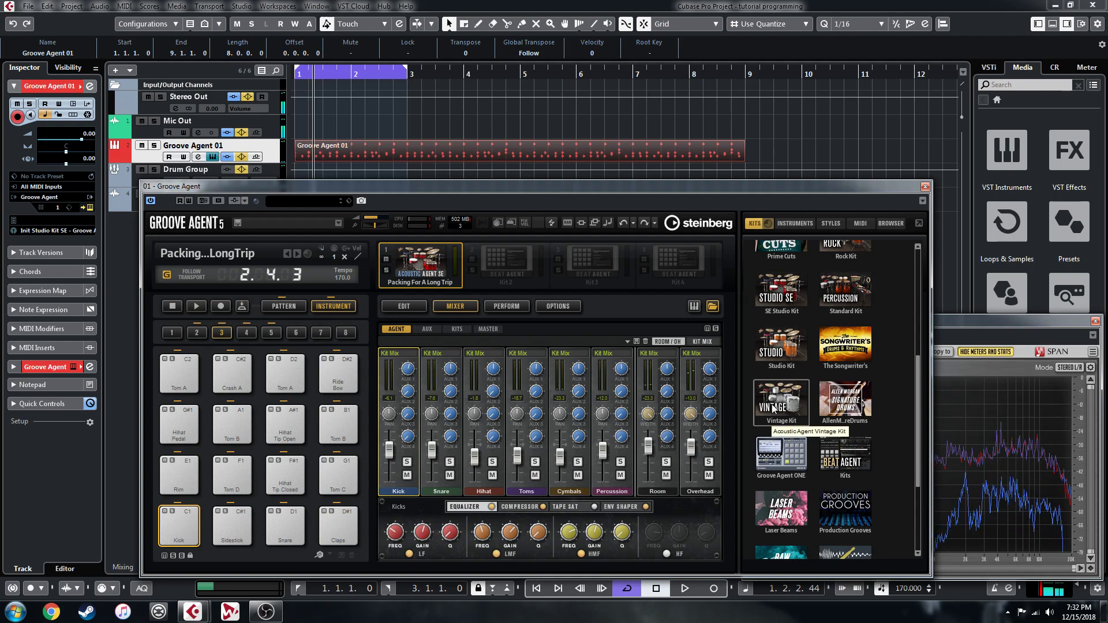
scroll(854, 319, "up", 2)
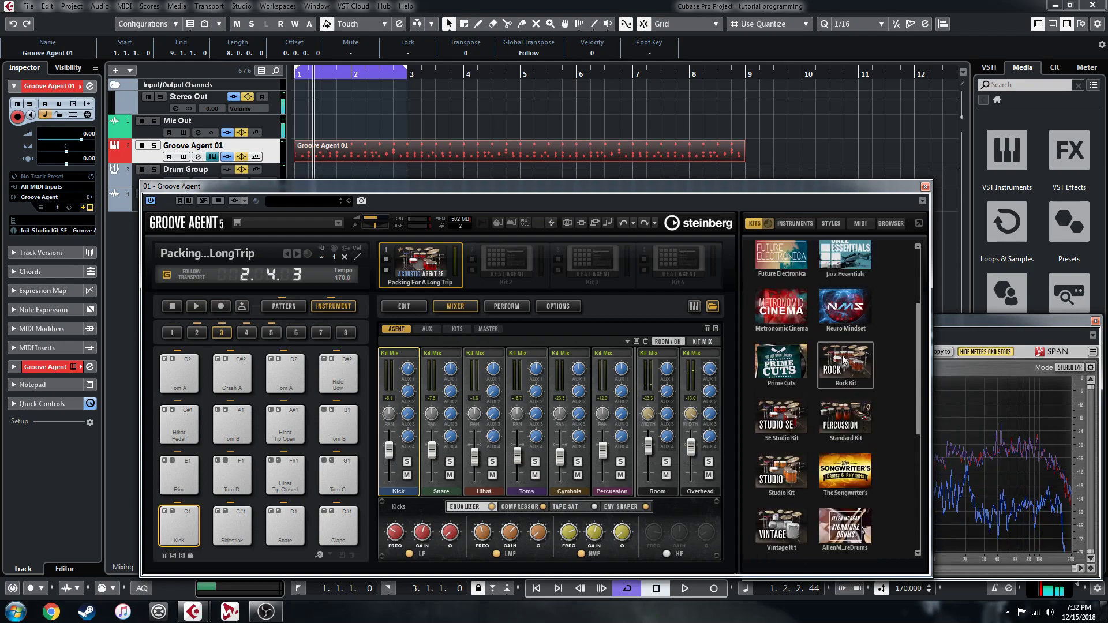
scroll(857, 362, "down", 4)
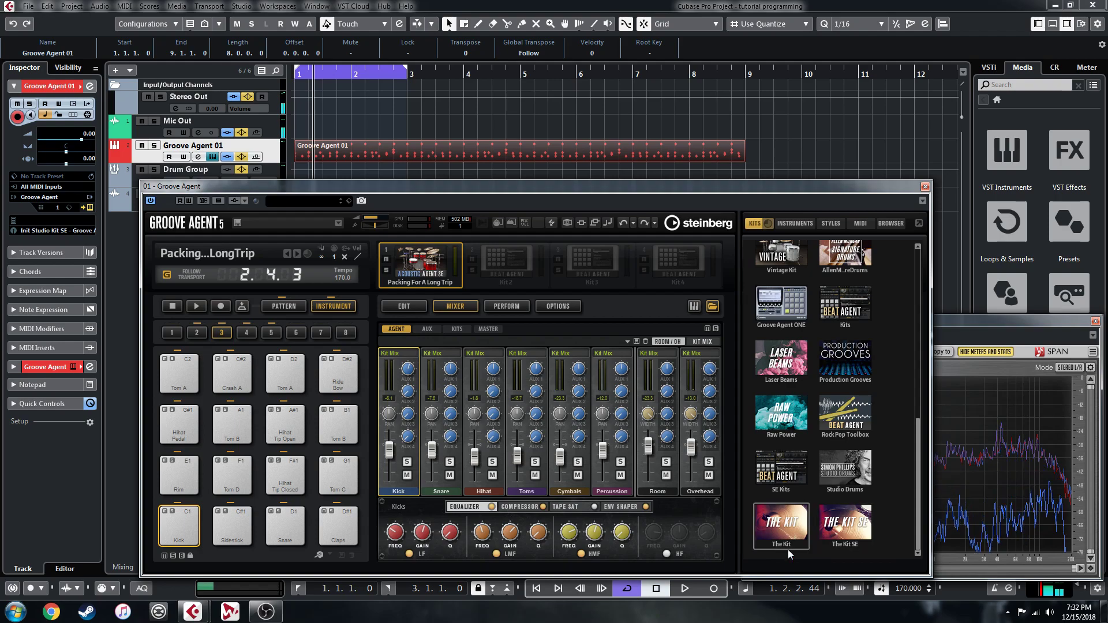
scroll(782, 520, "up", 5)
scroll(784, 525, "down", 3)
scroll(783, 526, "down", 2)
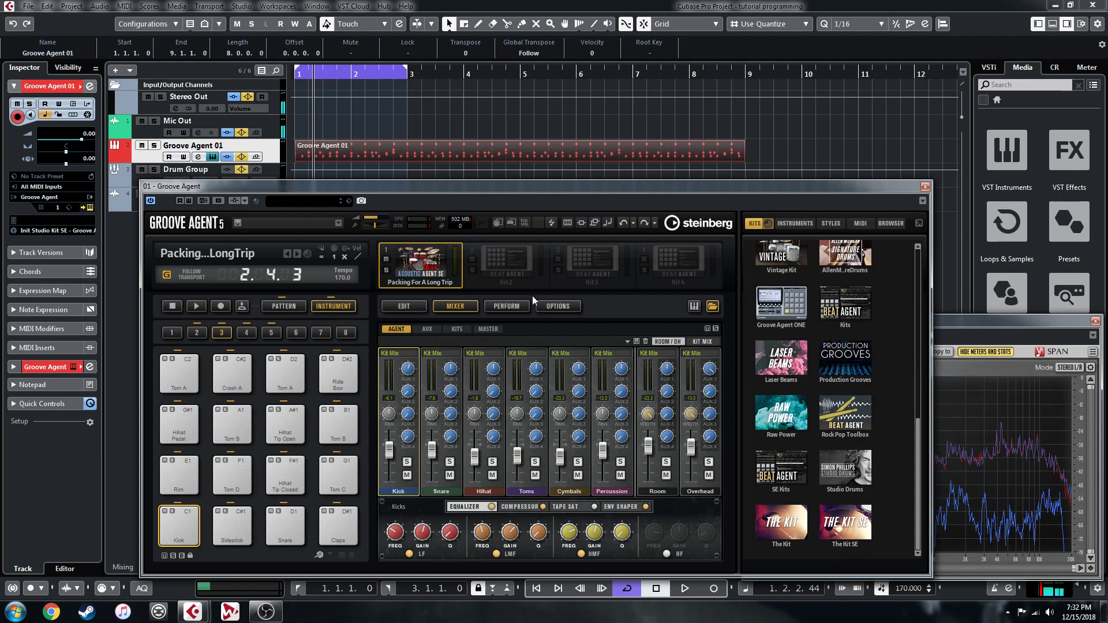
scroll(822, 519, "up", 5)
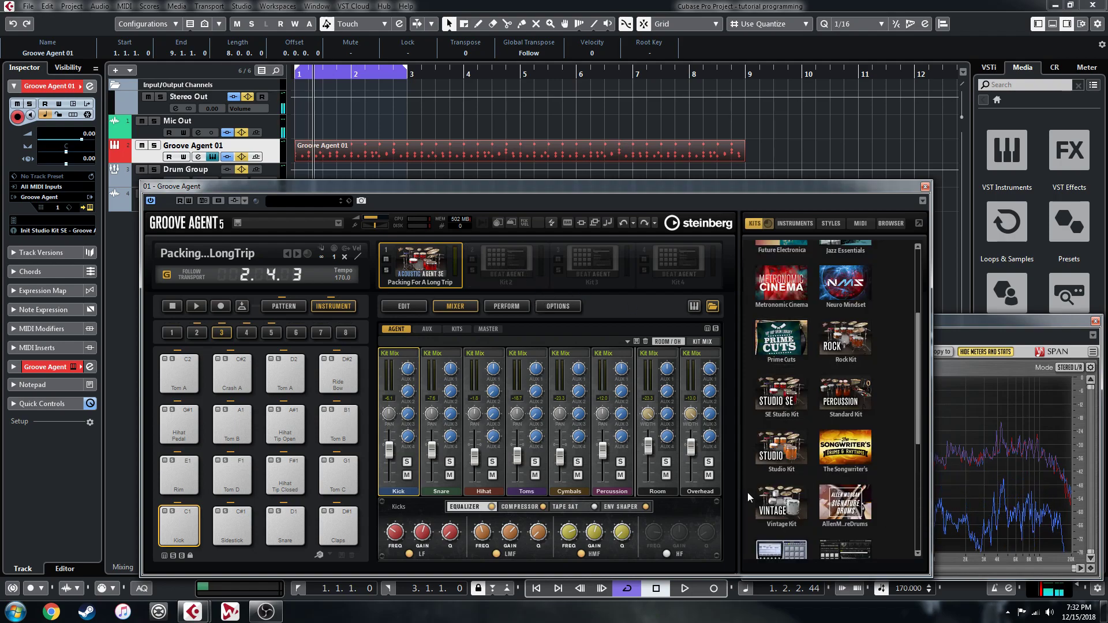
scroll(812, 407, "up", 2)
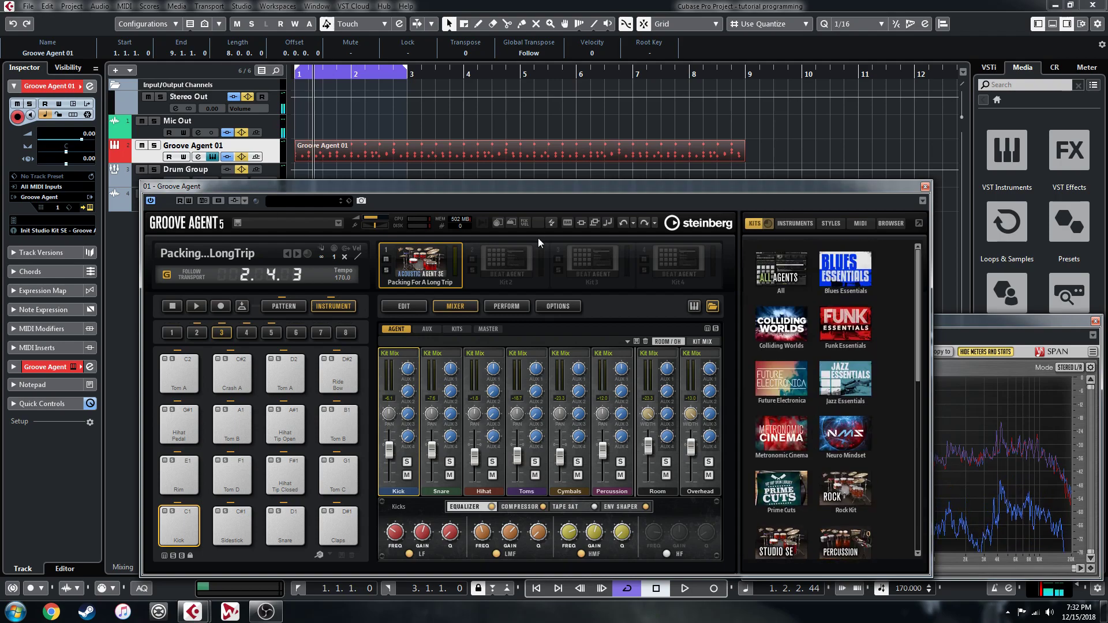
scroll(785, 431, "down", 2)
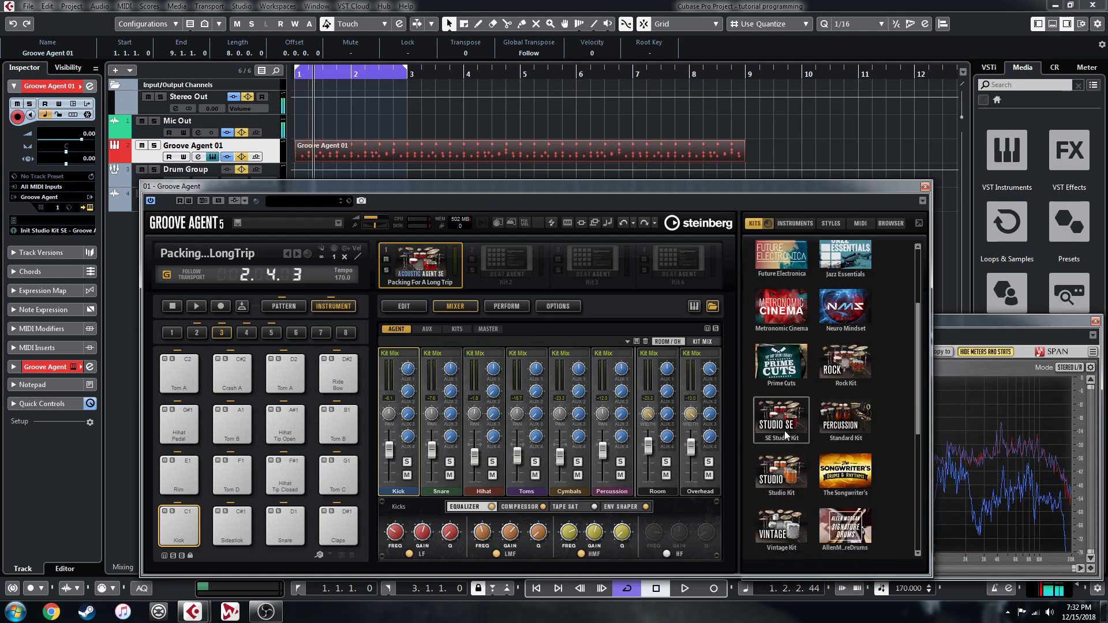
Step: Audition Heavy Footed and Funky Booty from the Acoustic Agent Studio Kit library on the looping beat, and load Funambolic 16ths
left_click(780, 477)
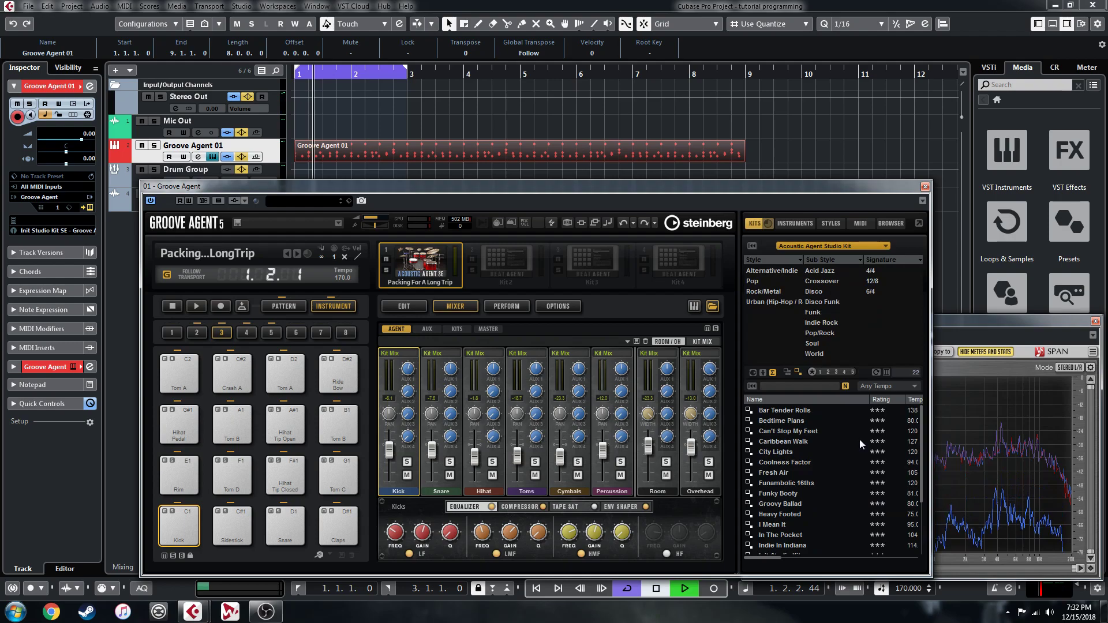
scroll(817, 490, "down", 1)
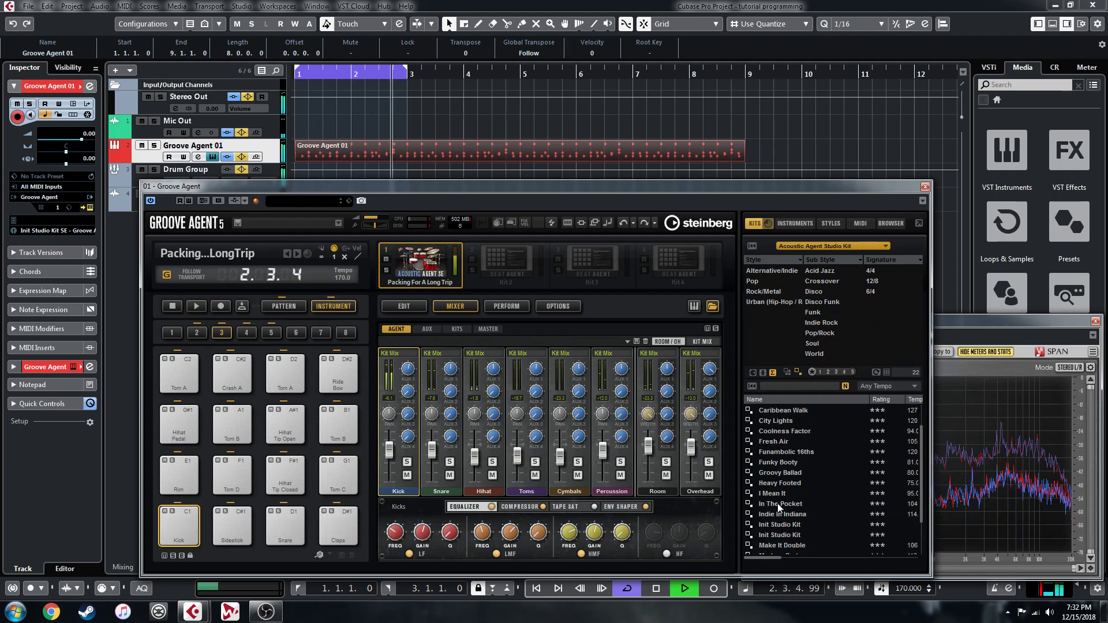
left_click(780, 483)
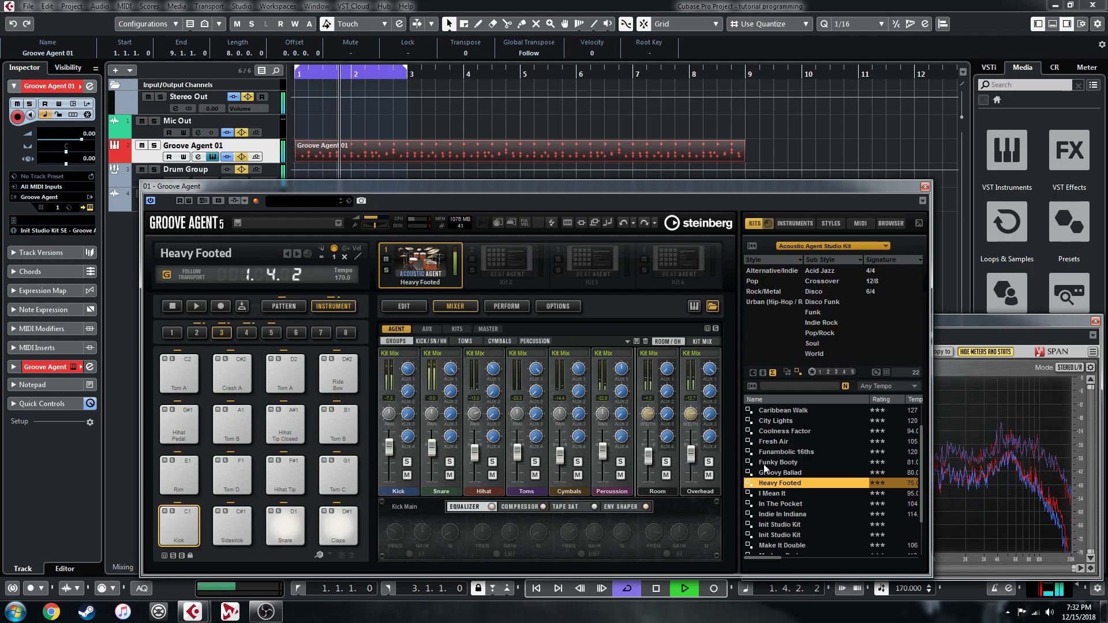
double_click(788, 463)
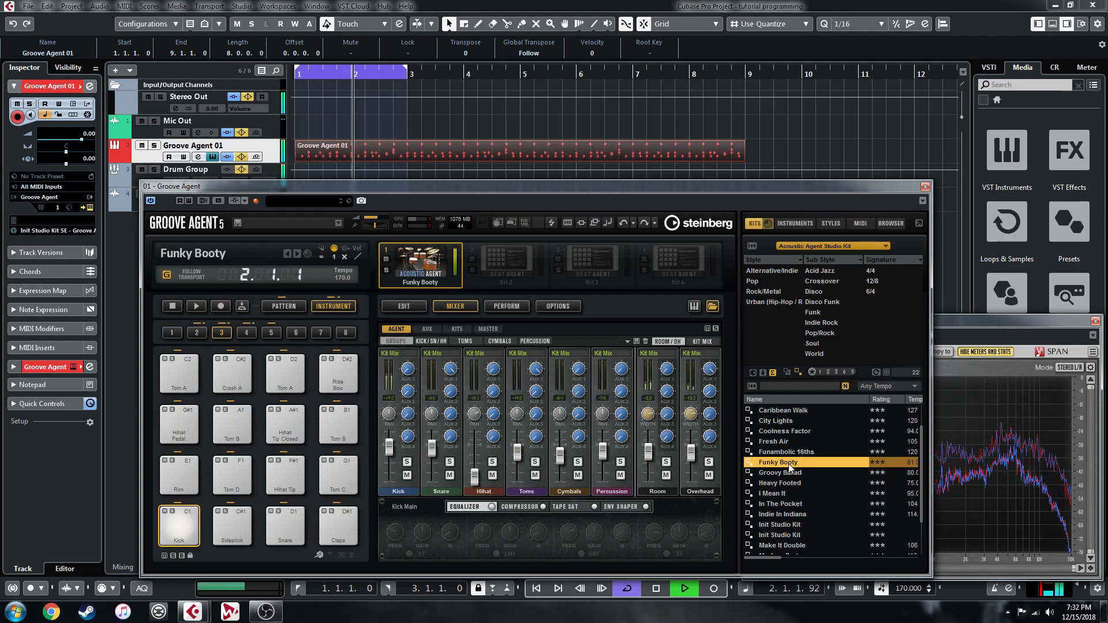
double_click(786, 452)
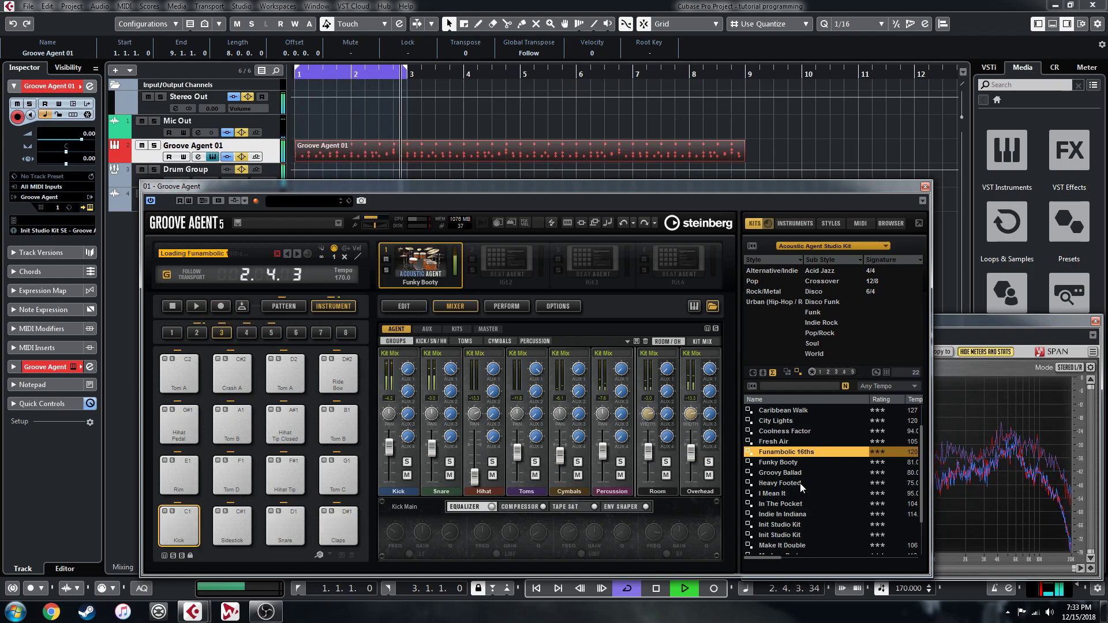
scroll(800, 483, "down", 2)
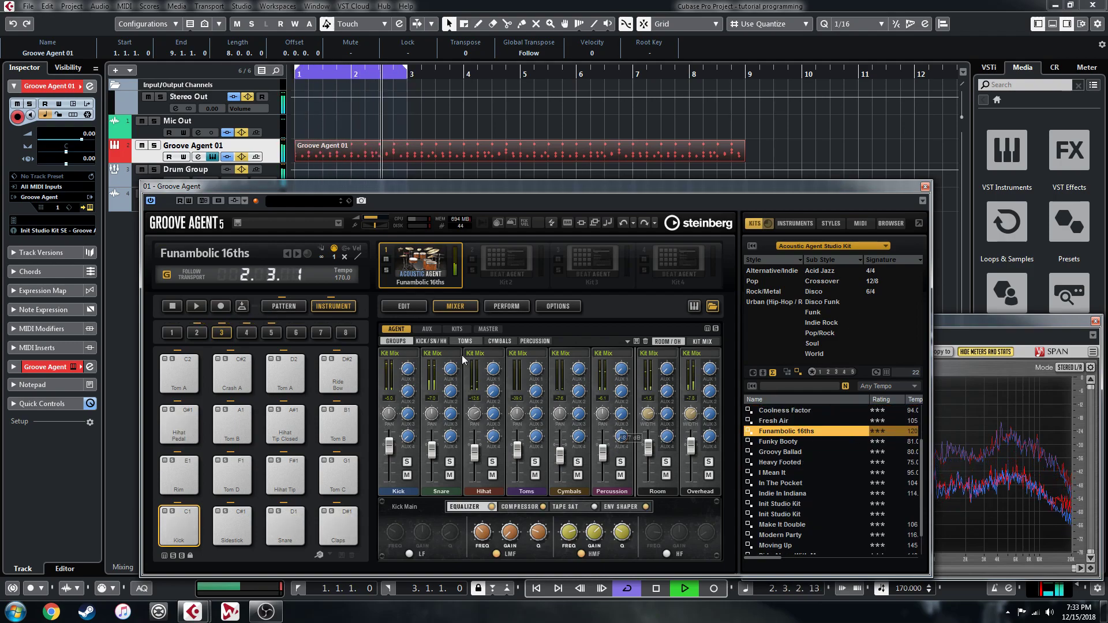
Step: View the mixer's Kits page, stop playback and set the cycle range to the whole eight-bar Groove Agent 01 part
left_click(457, 329)
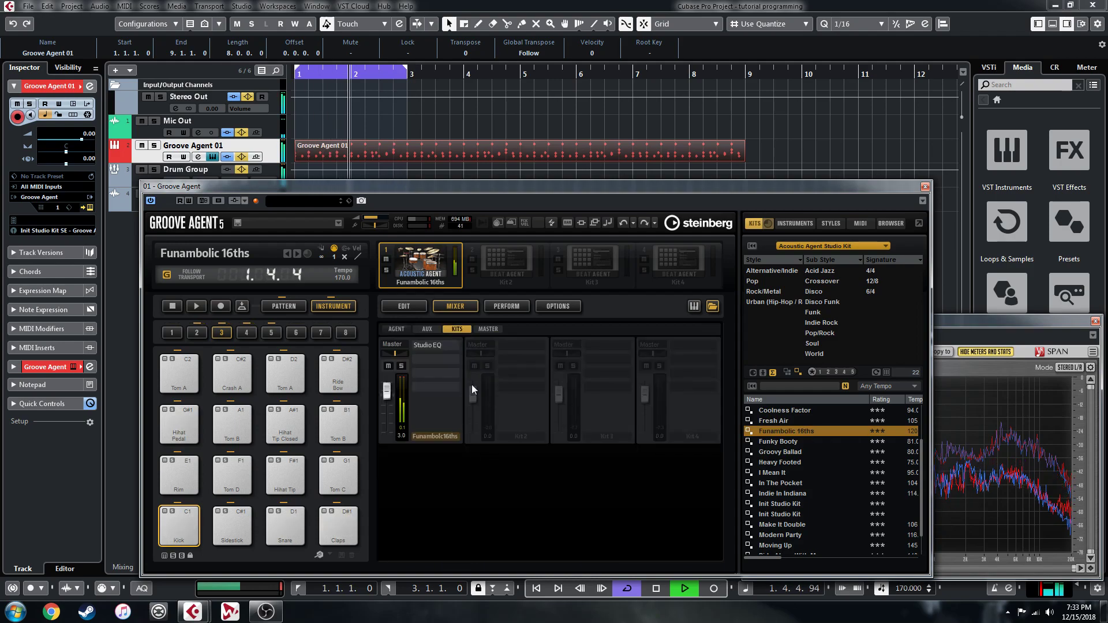
key("space")
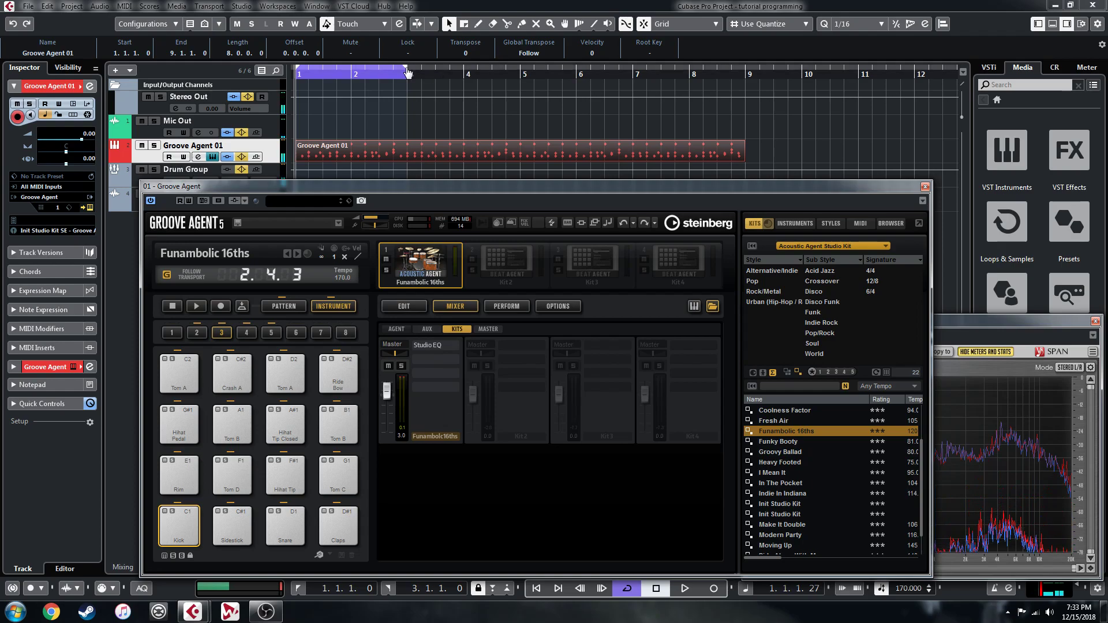
left_click(427, 144)
key("p")
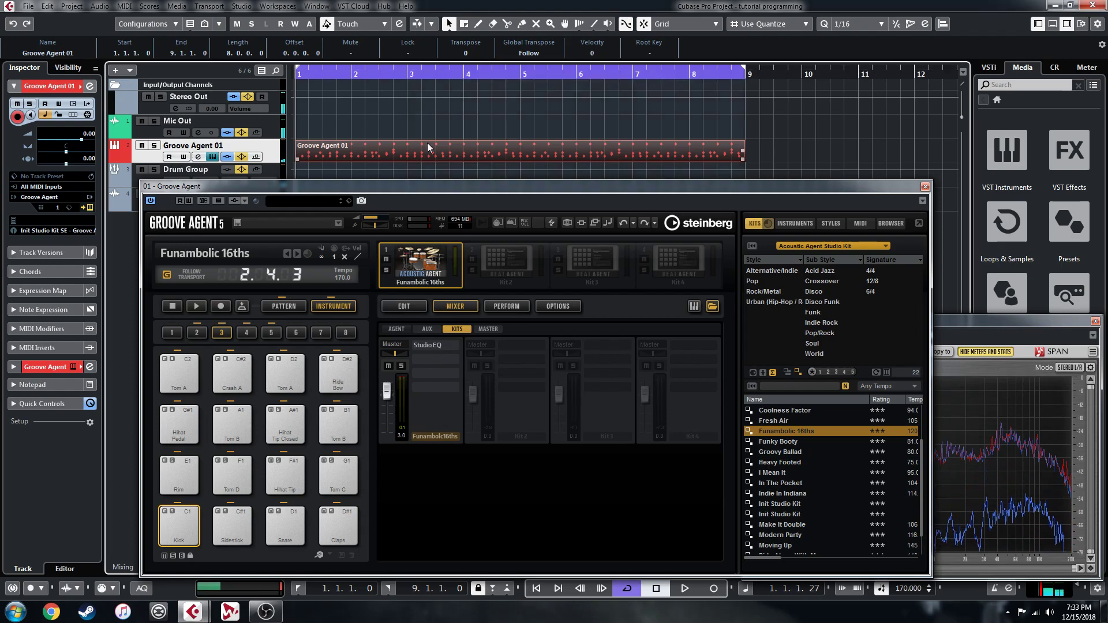
Step: Delete the four Claps notes from bars 1 and 2 in the Drum Editor and play the beat back
double_click(356, 148)
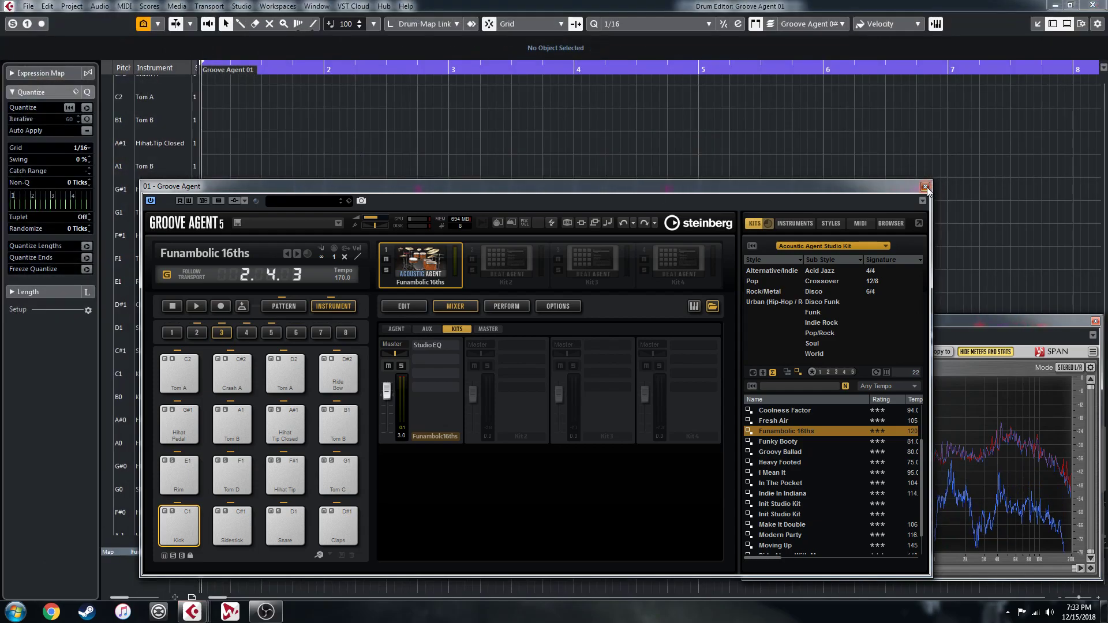
left_click(925, 186)
left_click(231, 312)
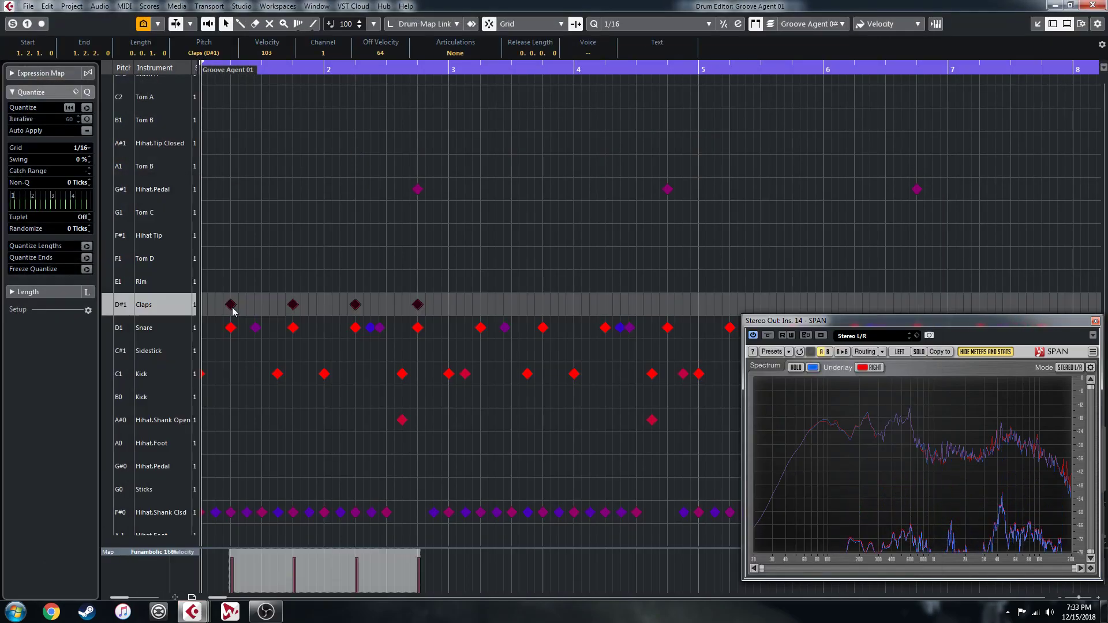
key("Delete")
key("space")
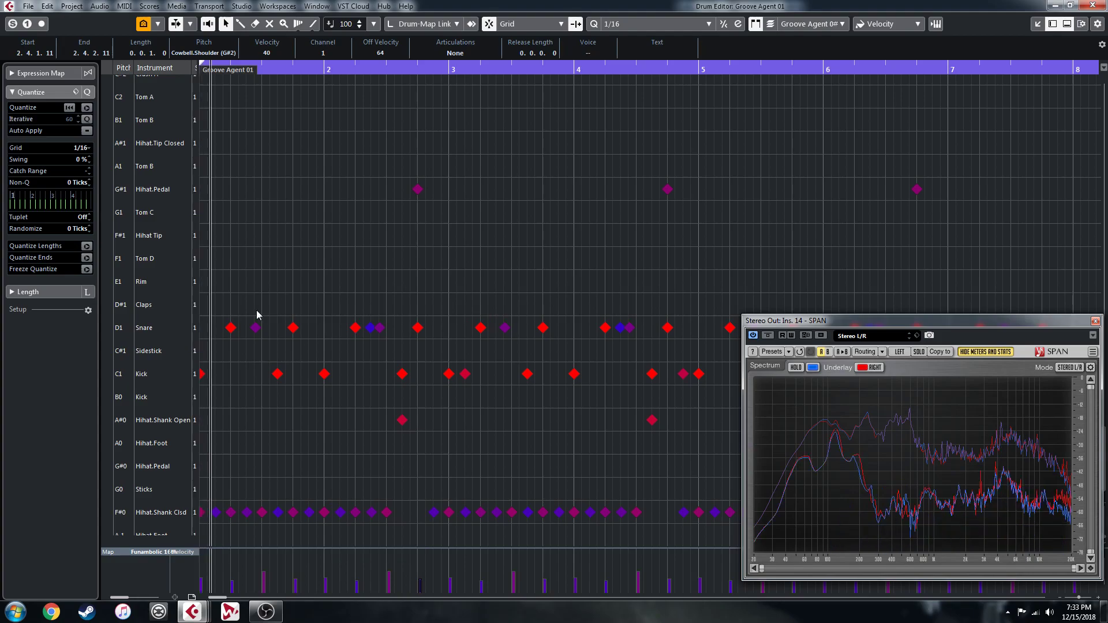
left_click(1093, 5)
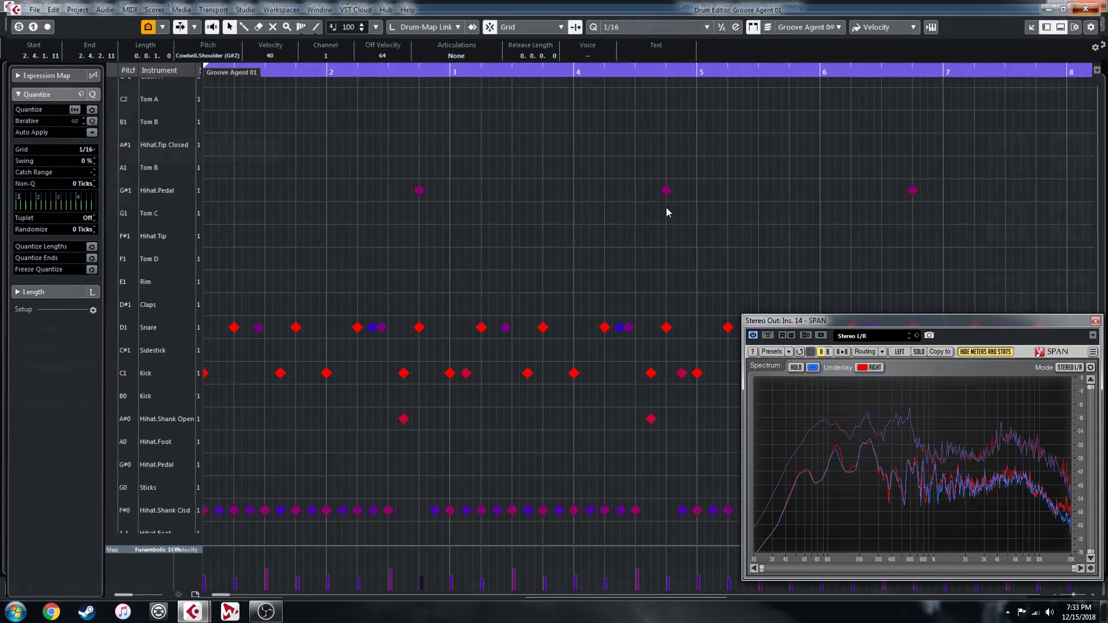
key("space")
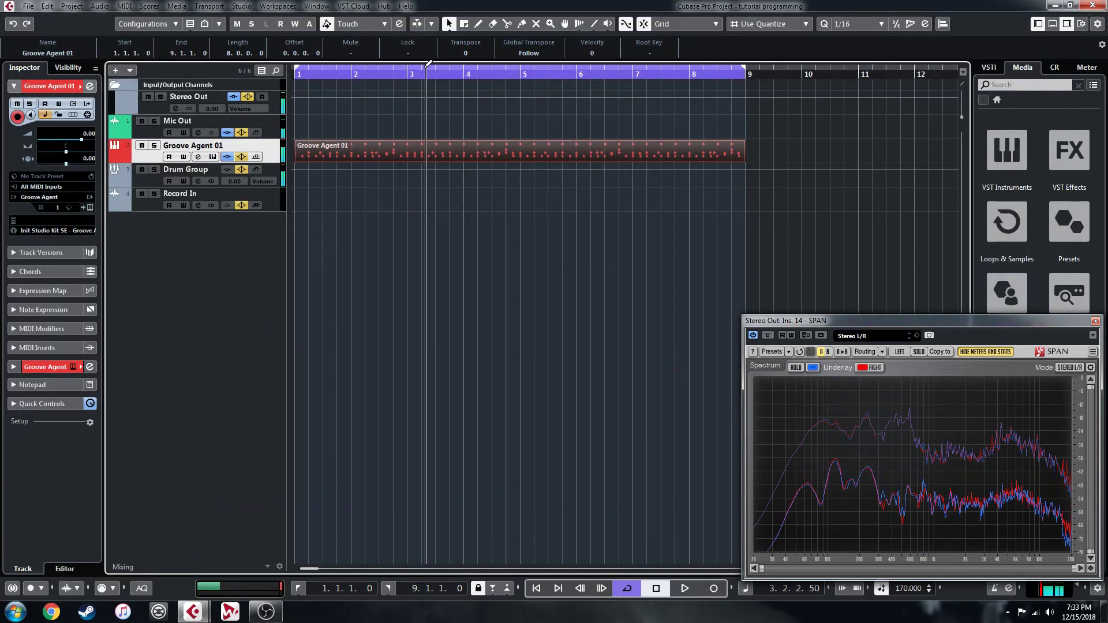
Step: Loop playback over bars 1 and 2 and open the Groove Agent 01 part in the Drum Editor
left_click(407, 76, "alt")
key("space")
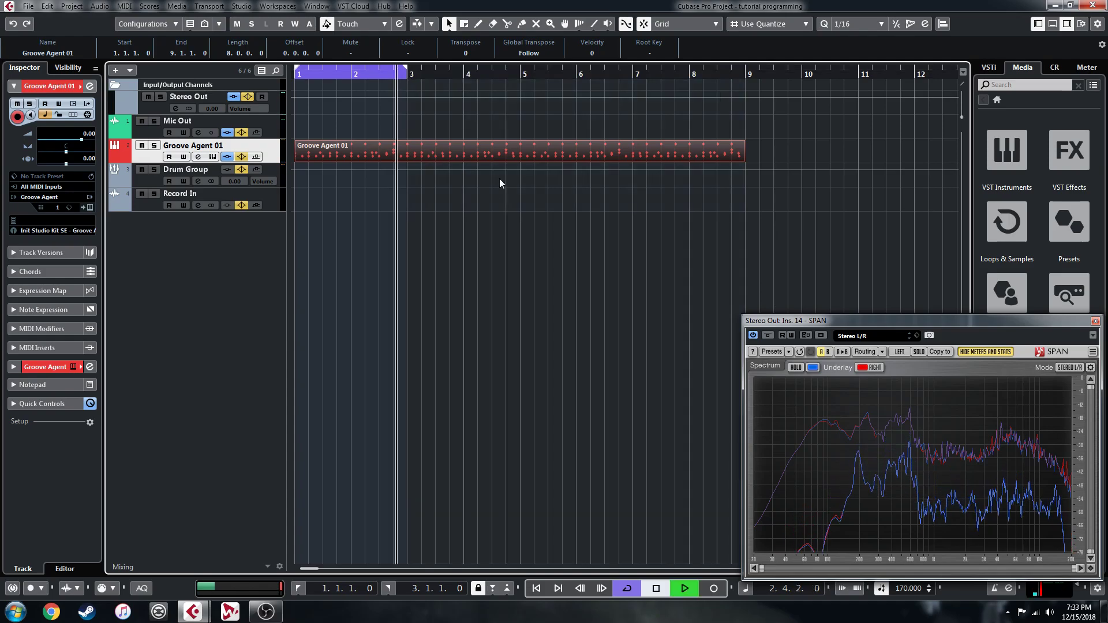
double_click(337, 154)
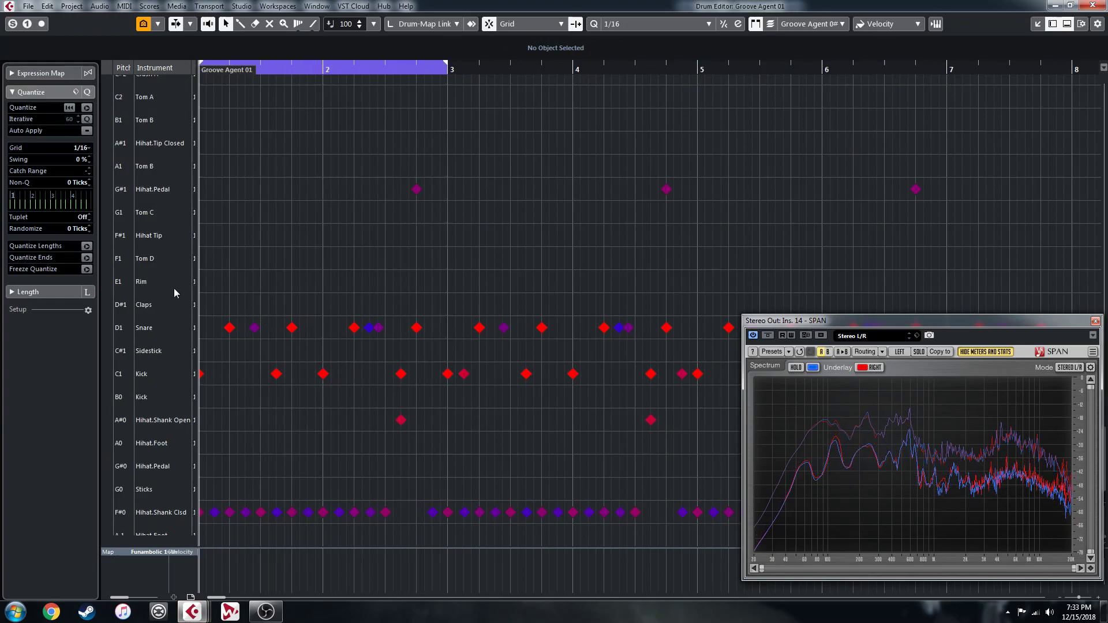
Step: Move the Snare notes on beat 4 of bars 1 and 2 up to the Rim lane
left_click(292, 329)
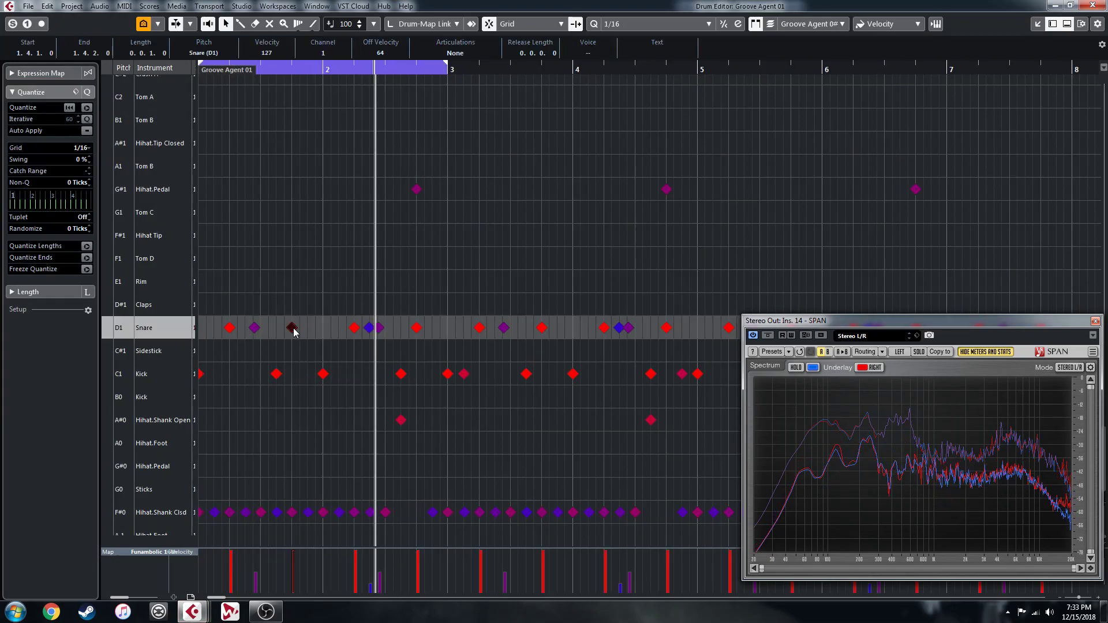
left_click(416, 328)
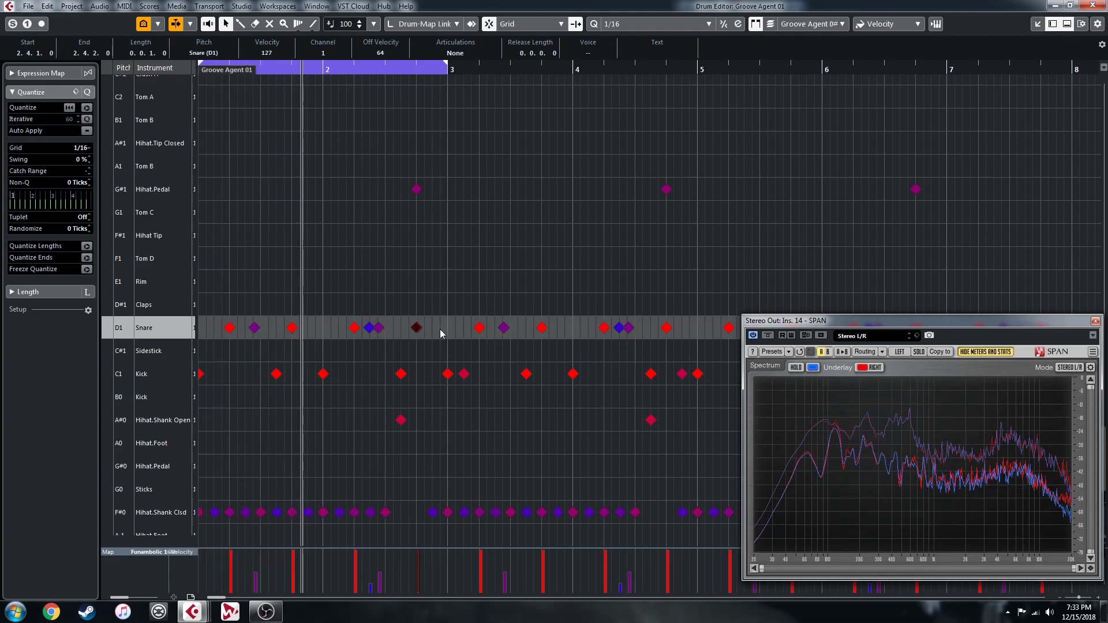
key("Up")
key("Up")
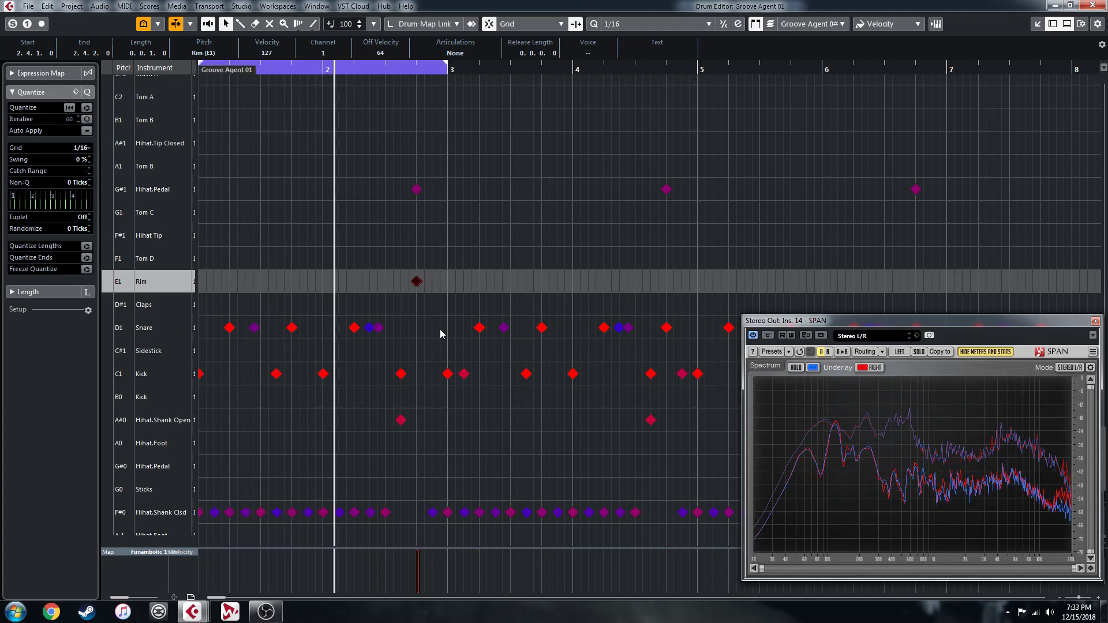
left_click(291, 328)
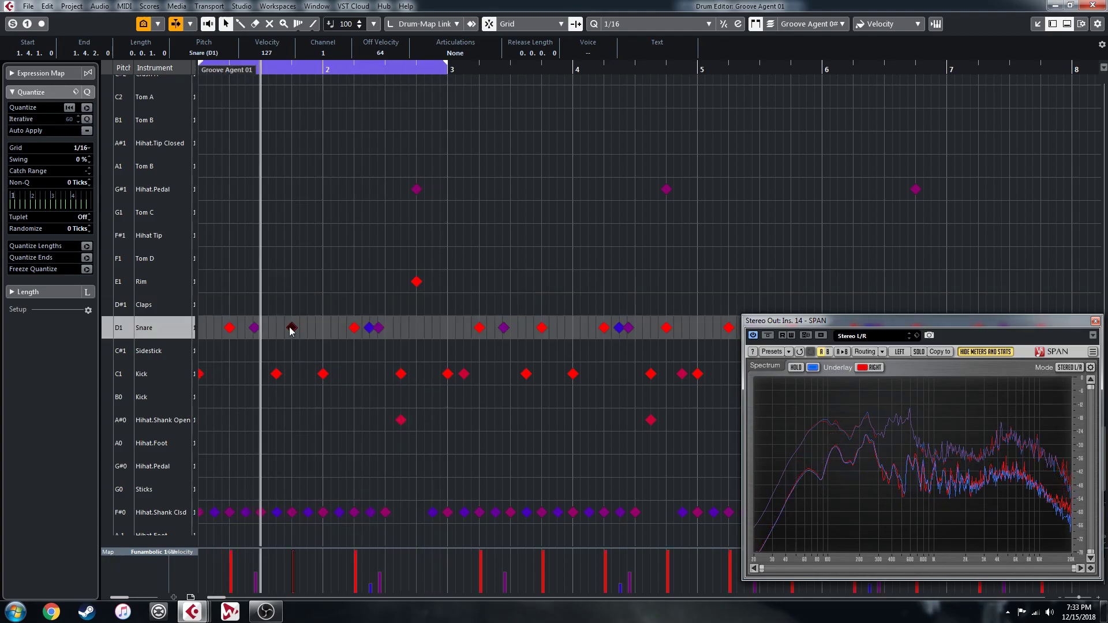
key("Up")
key("Up")
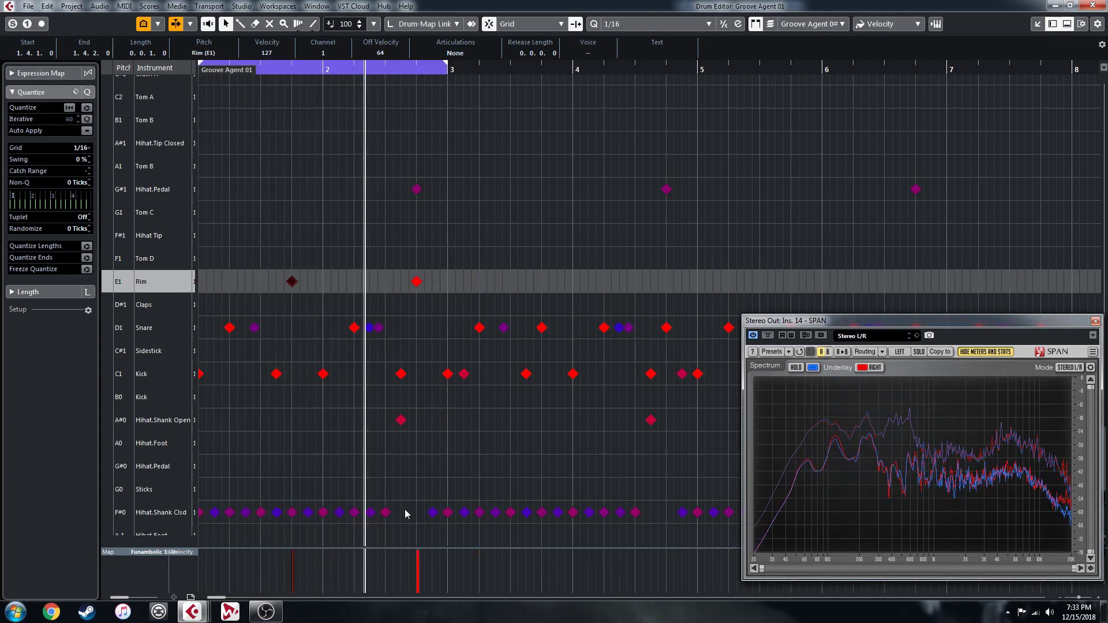
Step: Set the velocity of the two Rim notes in bars 1 and 2 to 122
left_click_drag(449, 283, 269, 292)
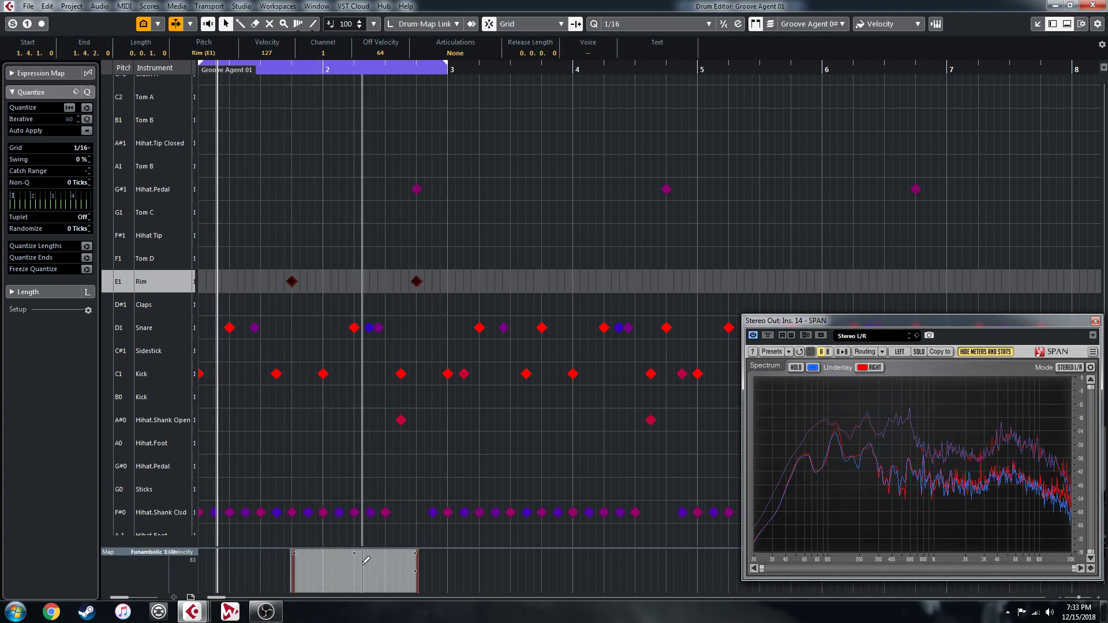
left_click_drag(356, 552, 356, 557)
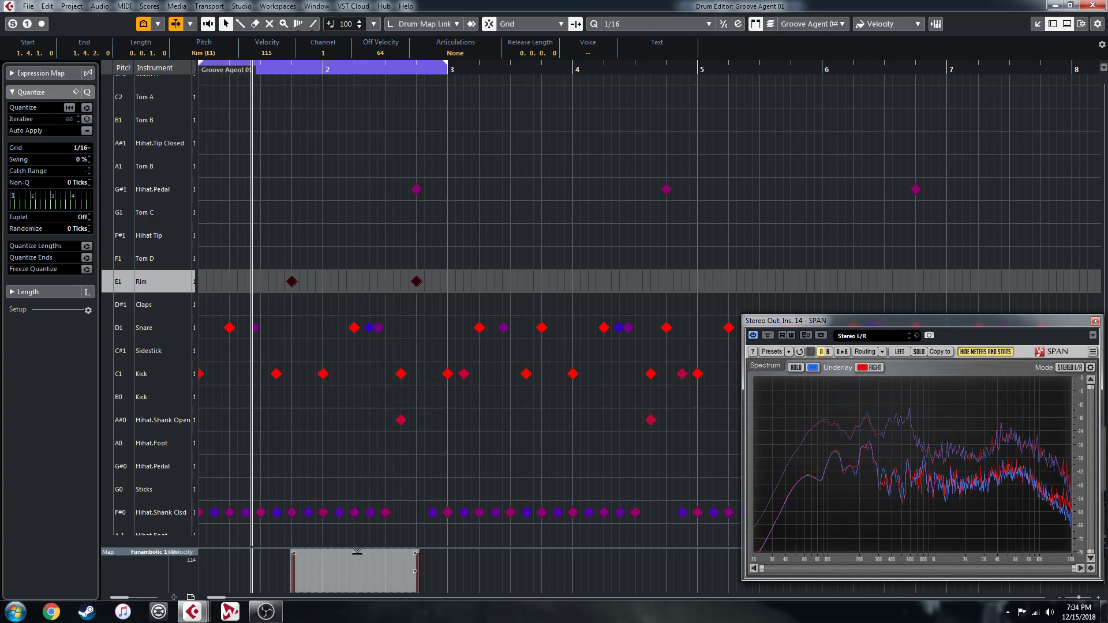
left_click_drag(357, 552, 364, 546)
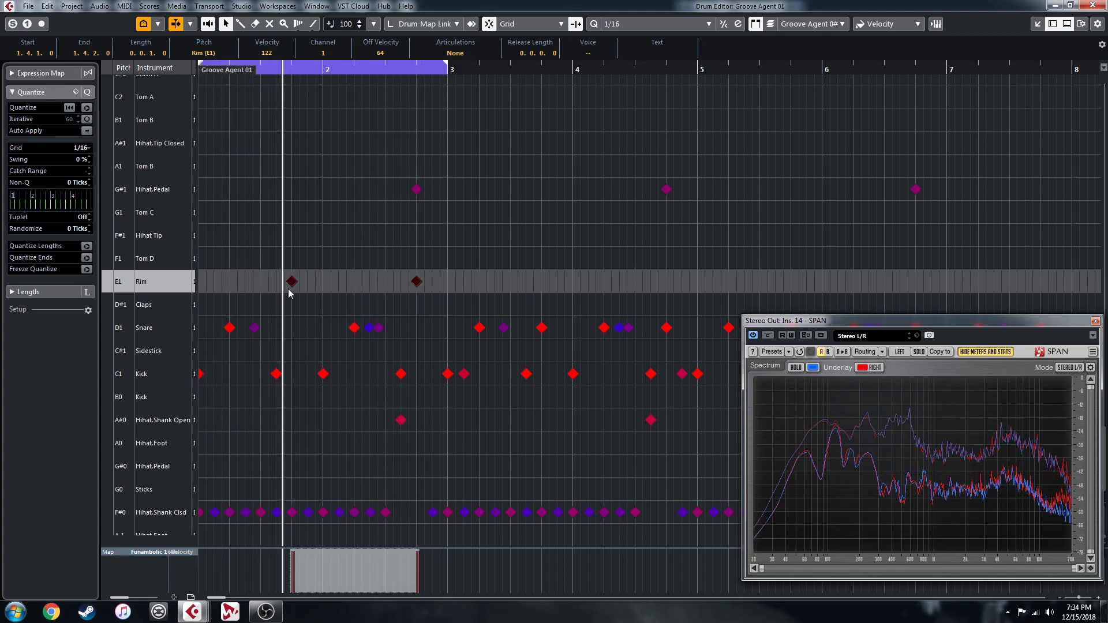
Step: Move the two Rim notes in bars 1 and 2 back down to the Snare lane
left_click(270, 282)
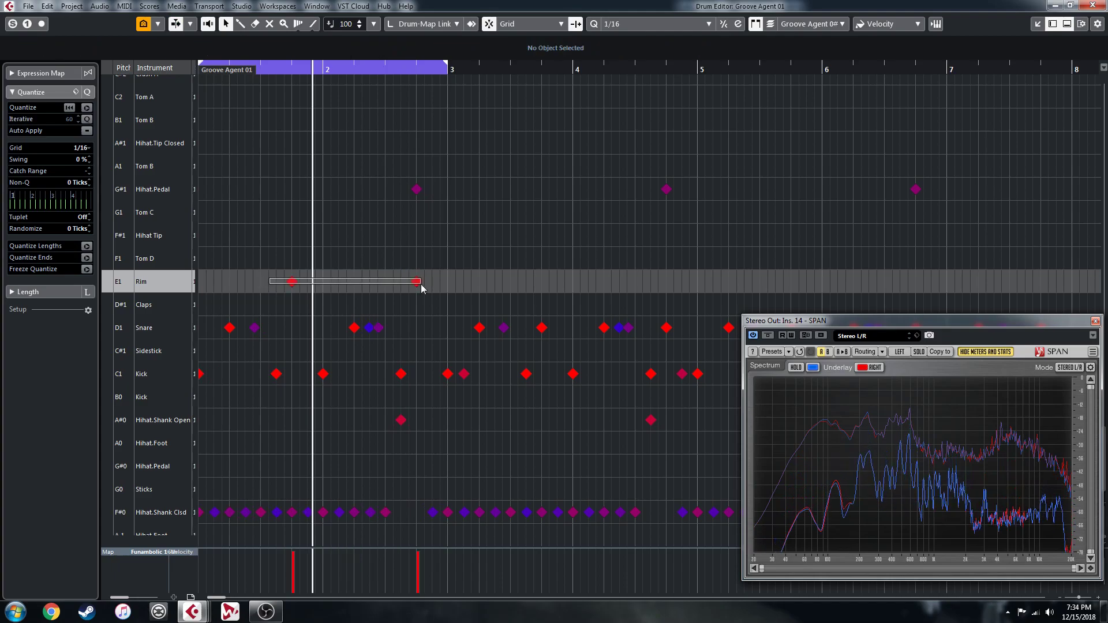
left_click_drag(421, 284, 422, 286)
key("Down")
key("Down")
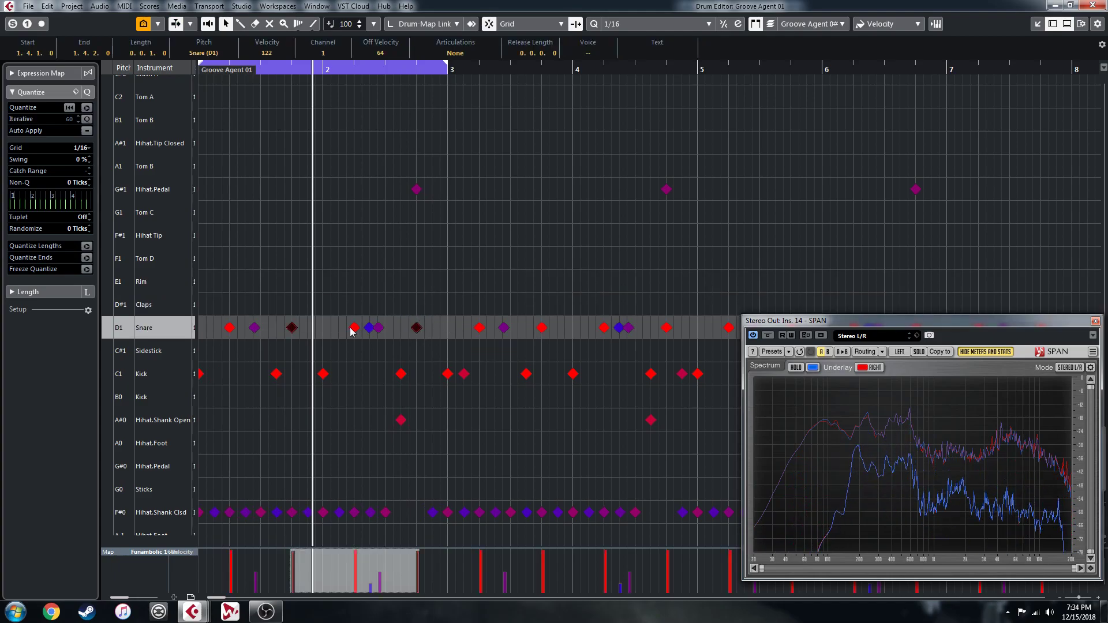
Step: Try the four main Snare hits of bars 1 and 2 on the Rim lane and return them to Snare
left_click(230, 328, "shift")
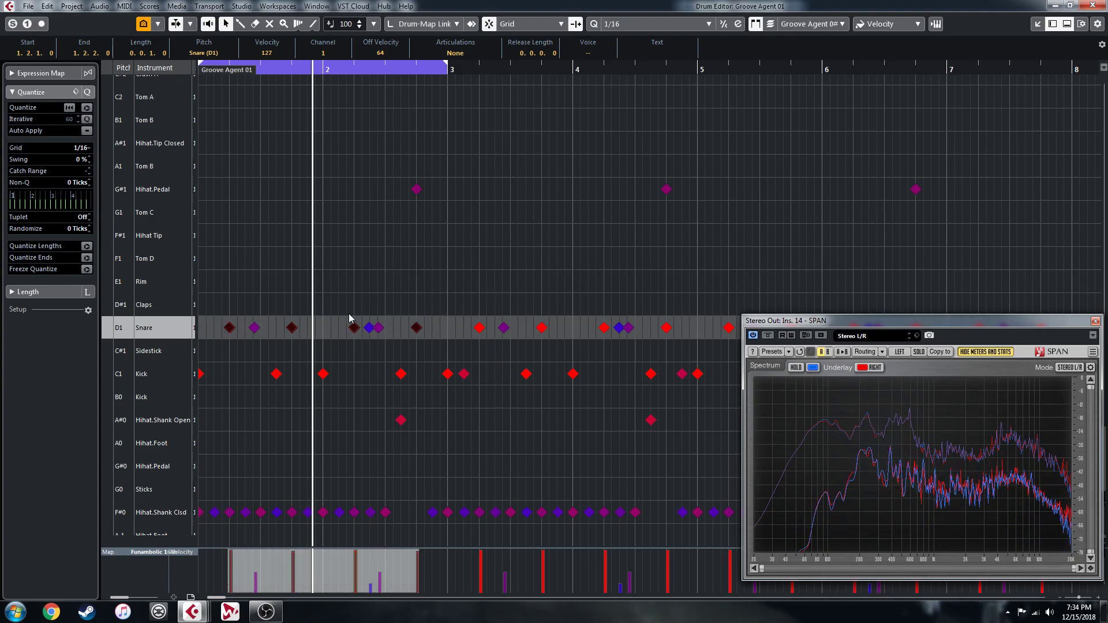
key("Up")
key("Up")
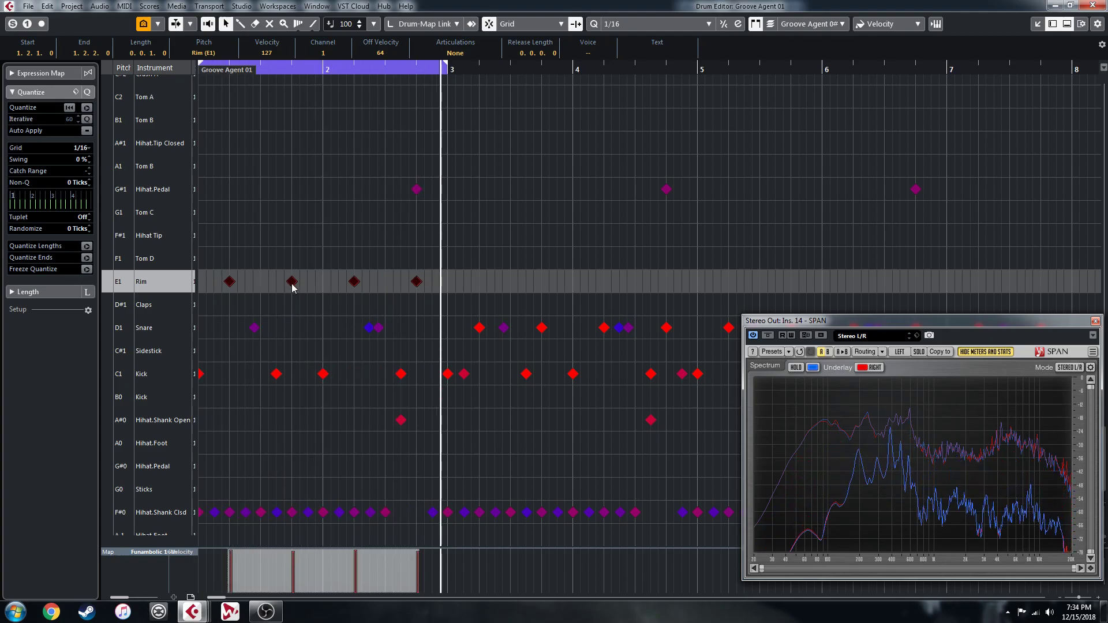
key("Down")
key("Down")
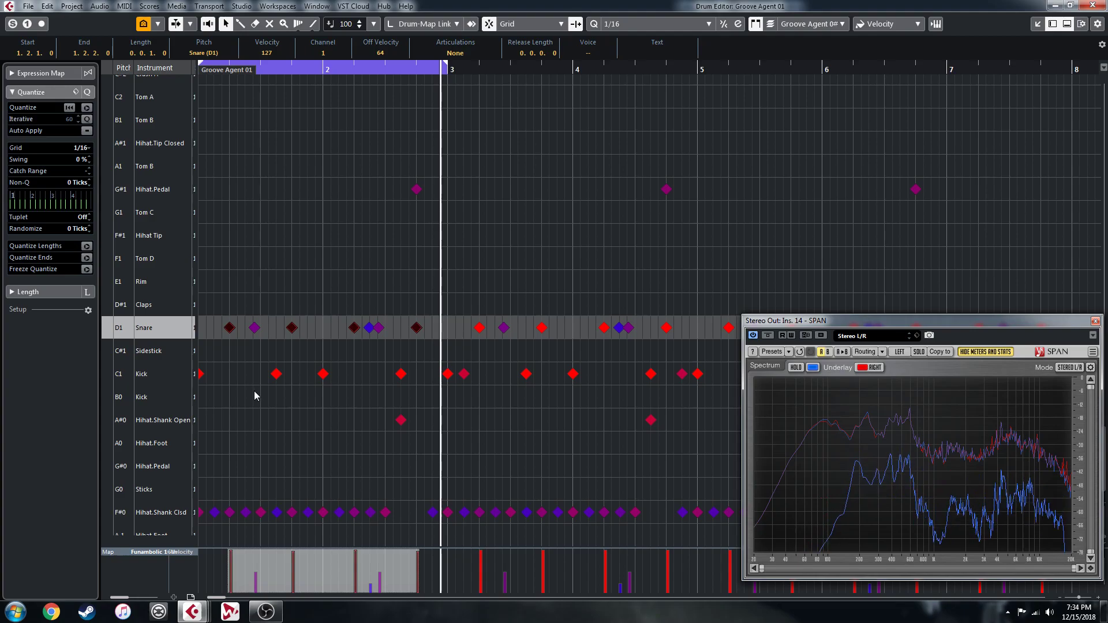
Step: Play the loop, try the four selected Snare hits on the Sidestick lane and return them to Snare
key("space")
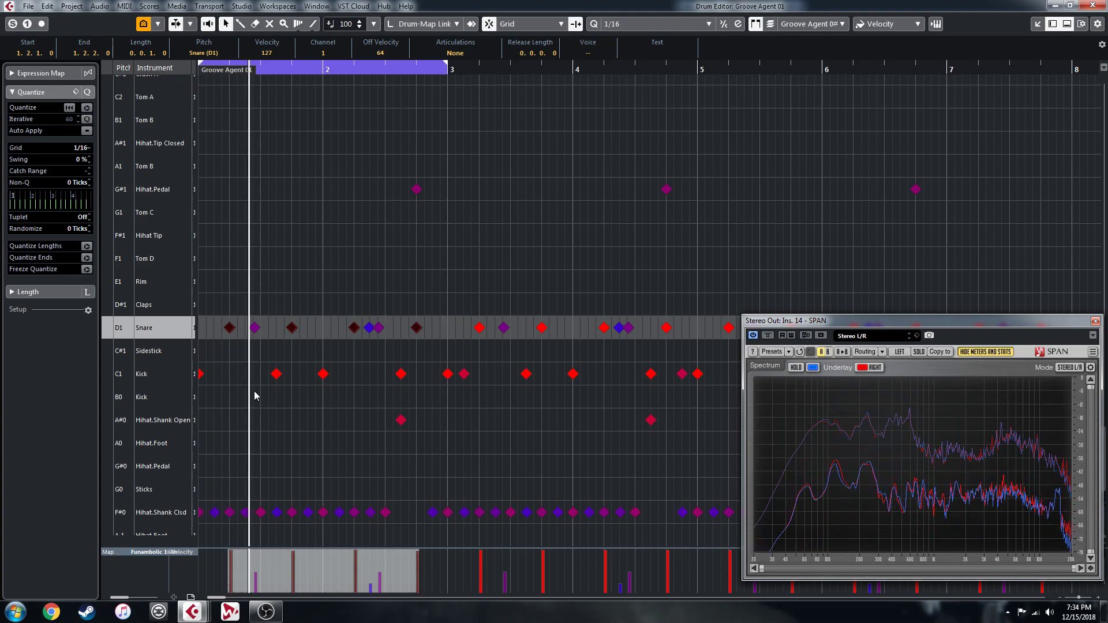
key("Down")
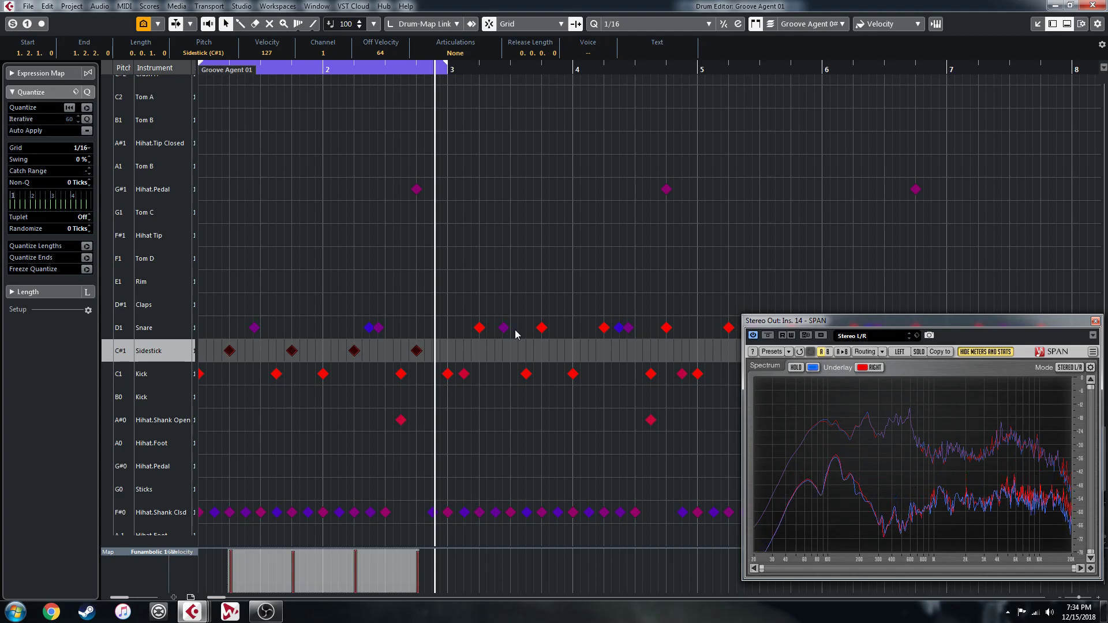
key("Up")
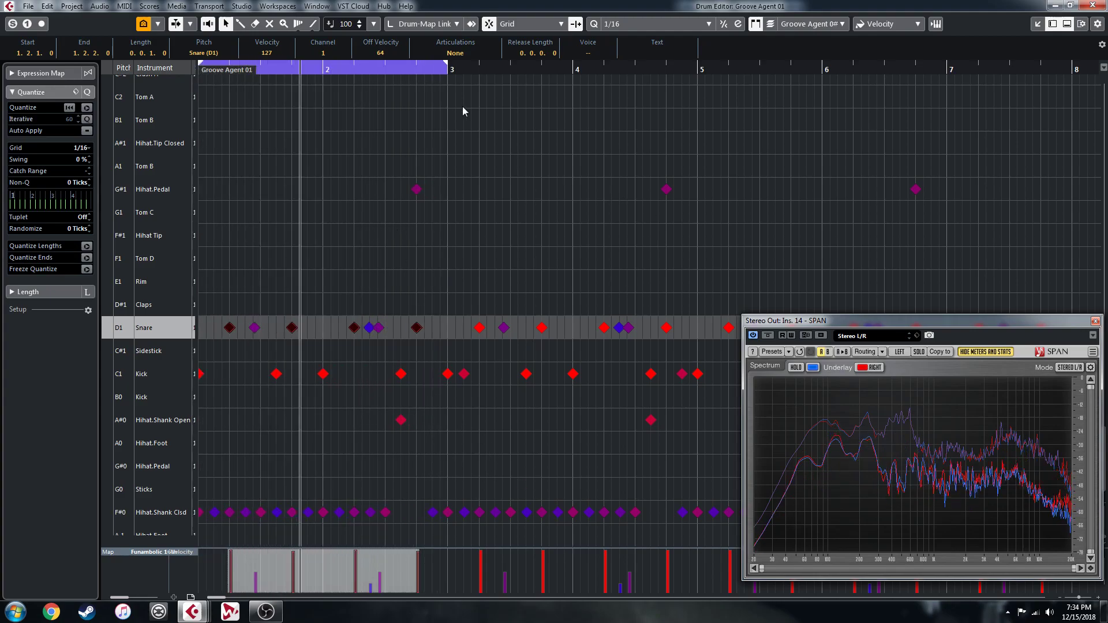
Step: Close the Drum Editor and set the cycle range to the whole eight-bar Groove Agent 01 part
left_click(1093, 5)
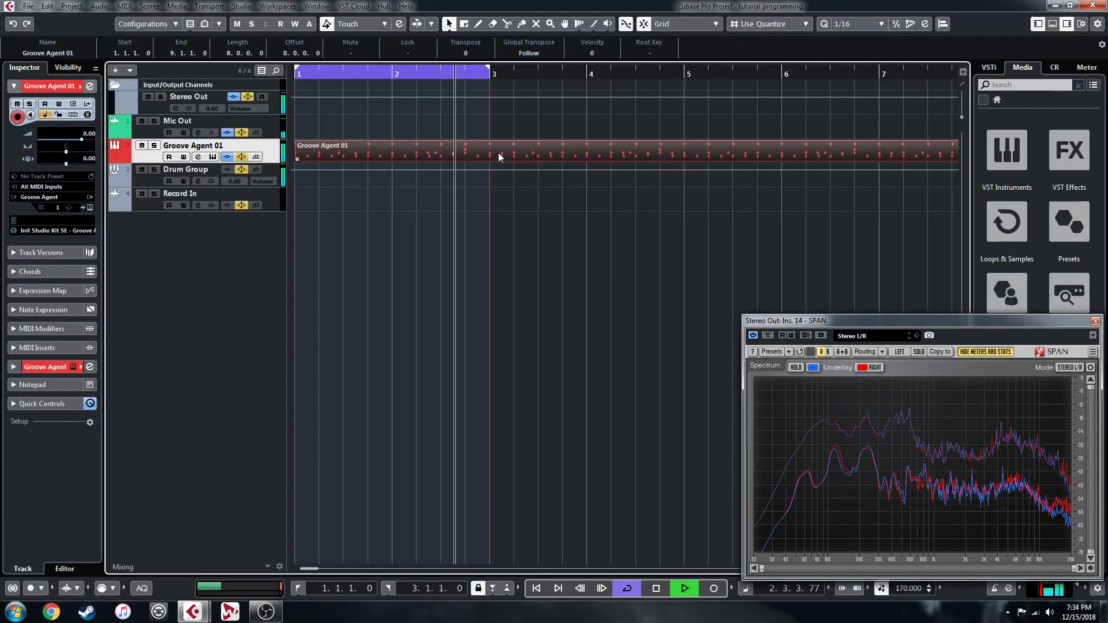
key("p")
key("g")
key("g")
key("g")
key("g")
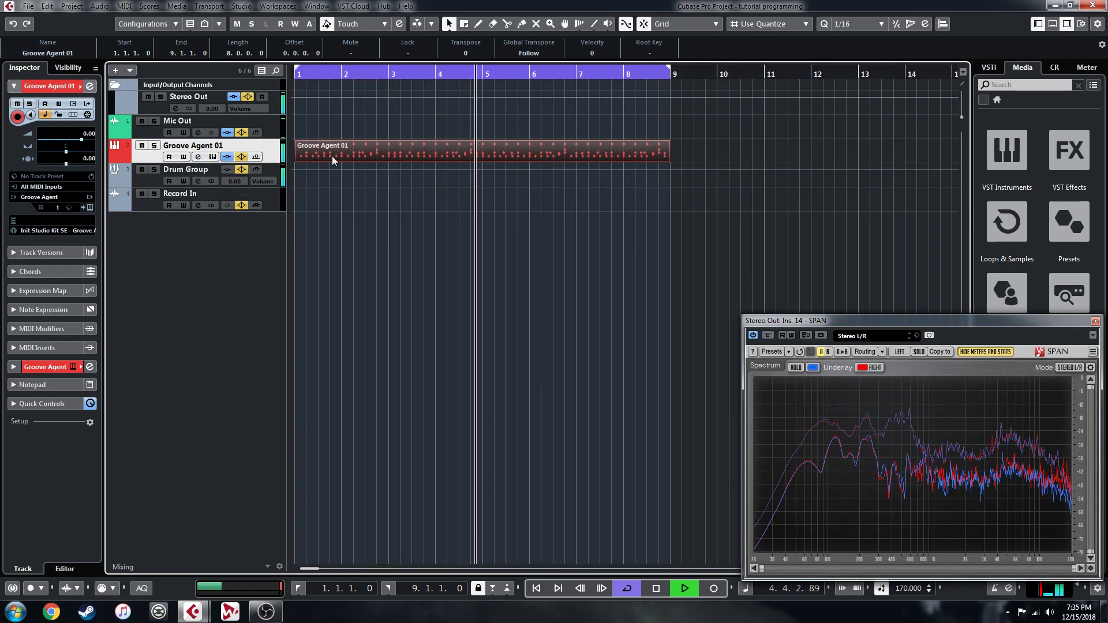
Step: Open Groove Agent's Edit page and audition the Make It Double and Modern Party kits on the looping beat
left_click(213, 156)
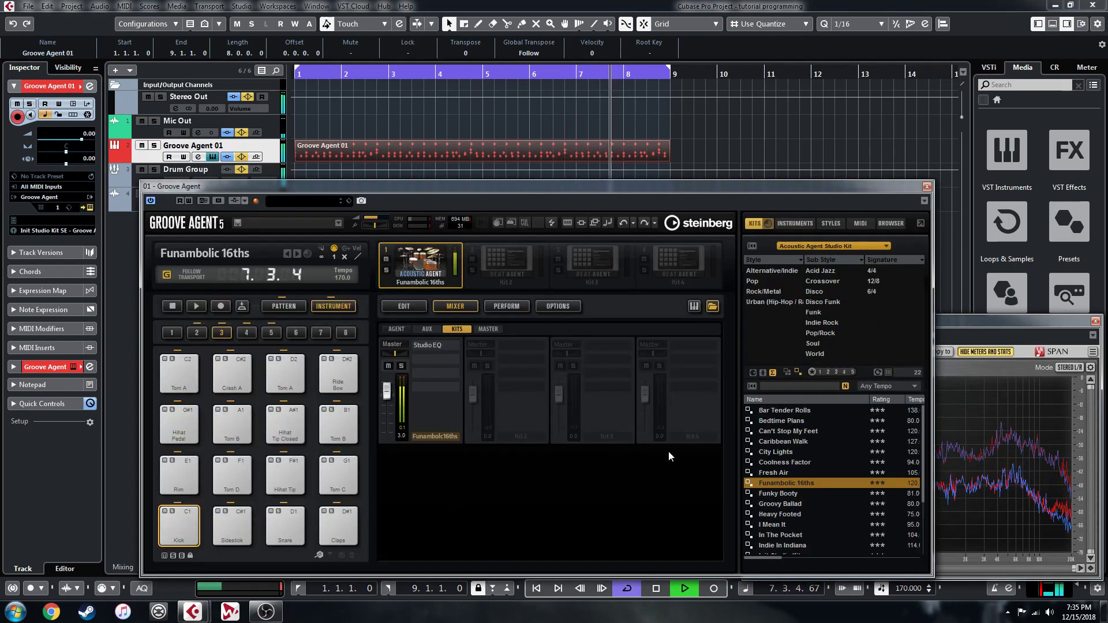
left_click(410, 306)
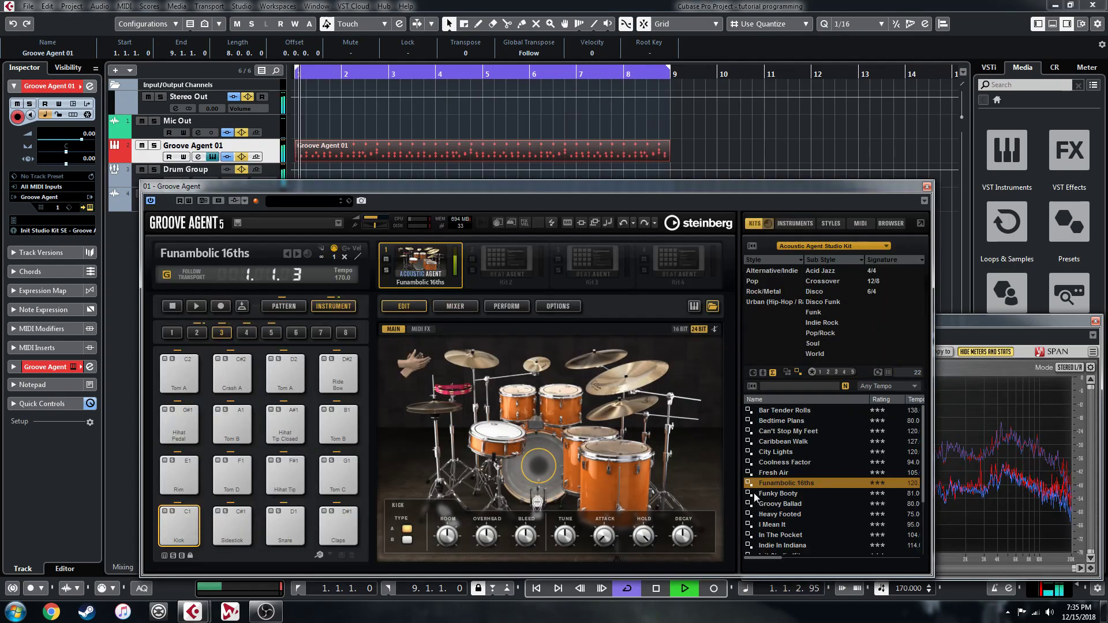
scroll(798, 507, "down", 2)
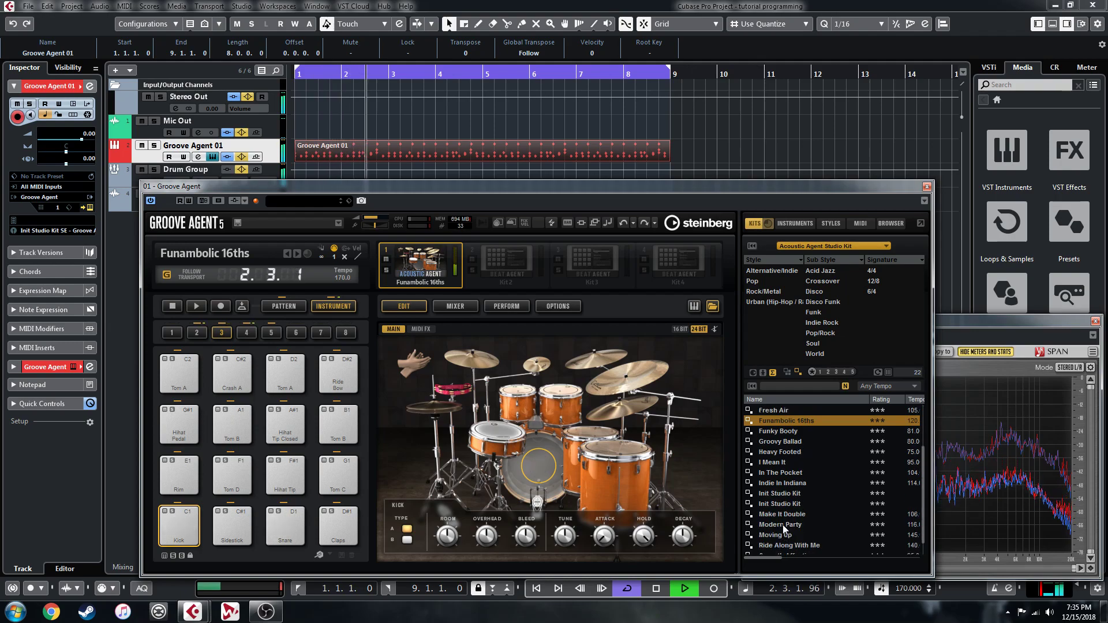
left_click(785, 515)
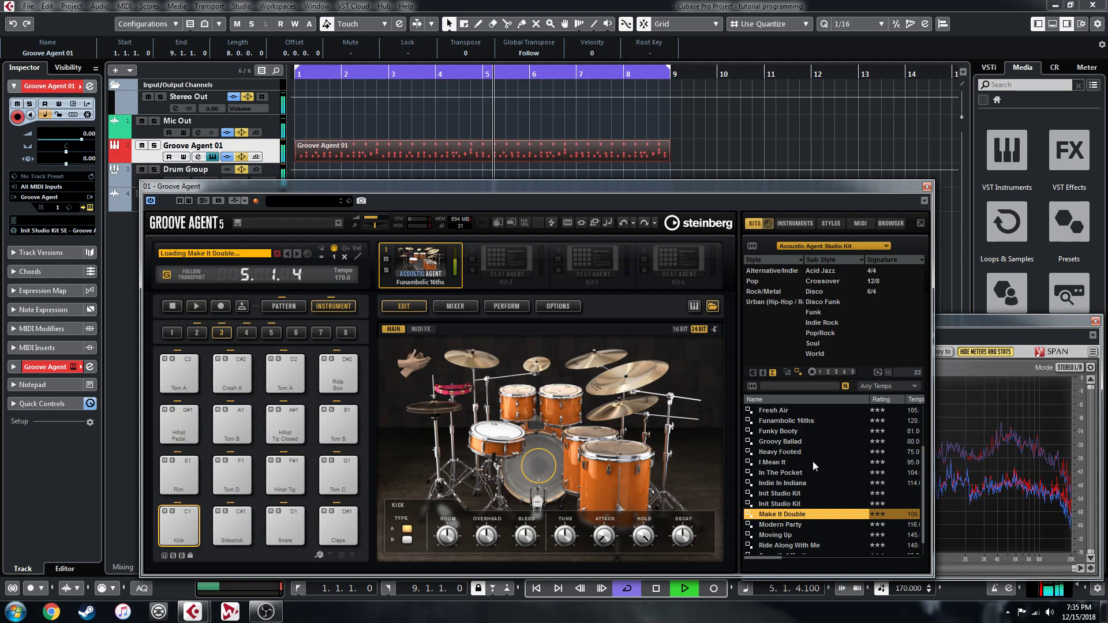
left_click(785, 527)
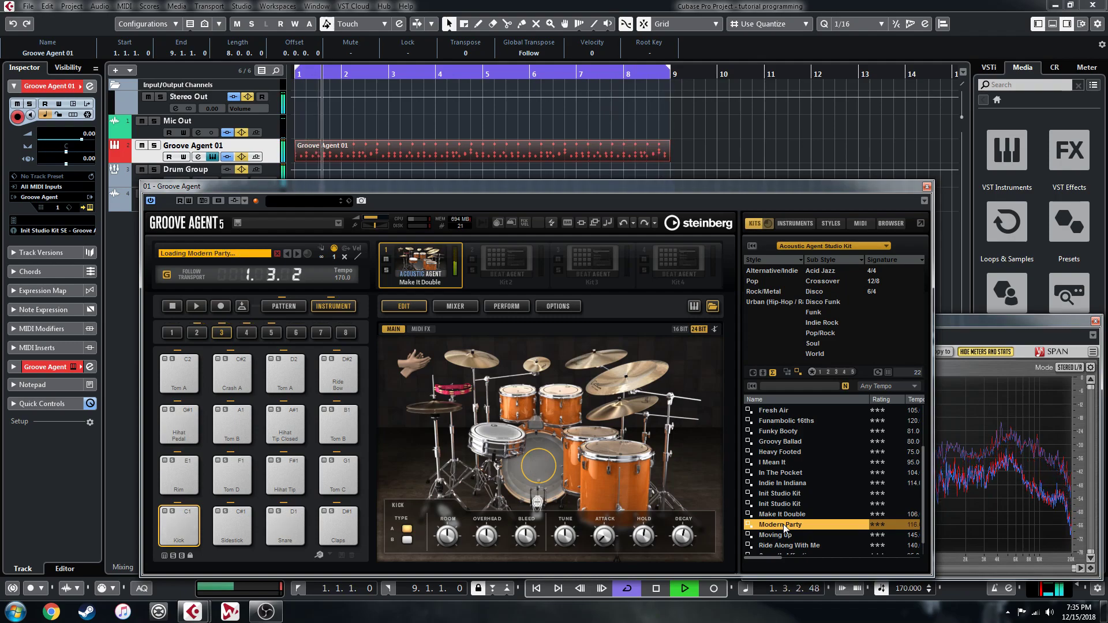
Step: View the mixer's Agent page and audition the In The Pocket kit
left_click(459, 310)
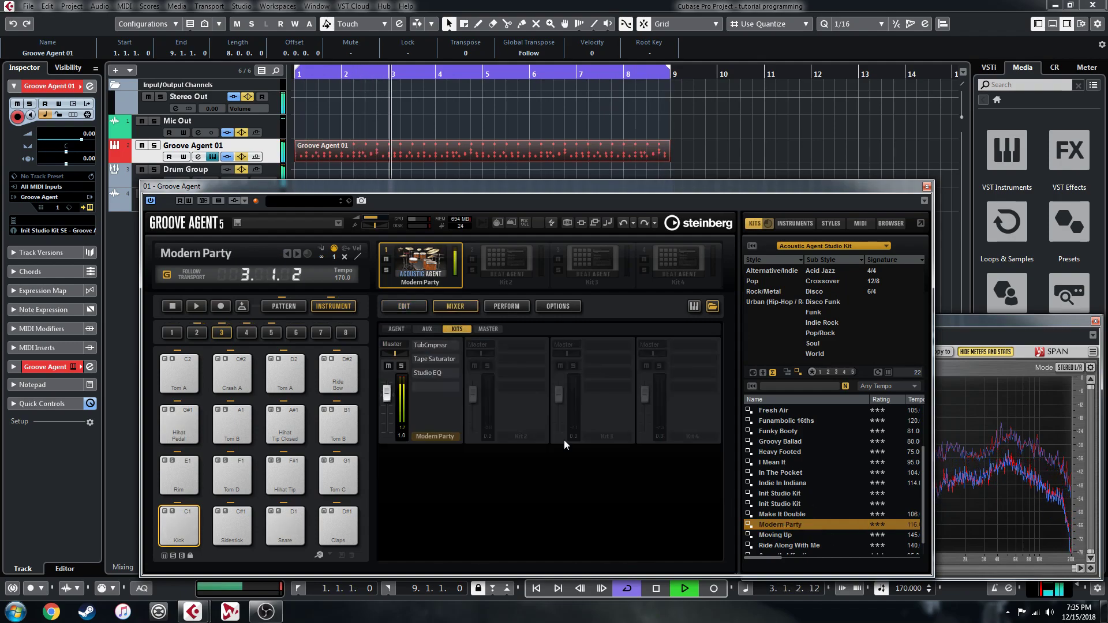
left_click(397, 328)
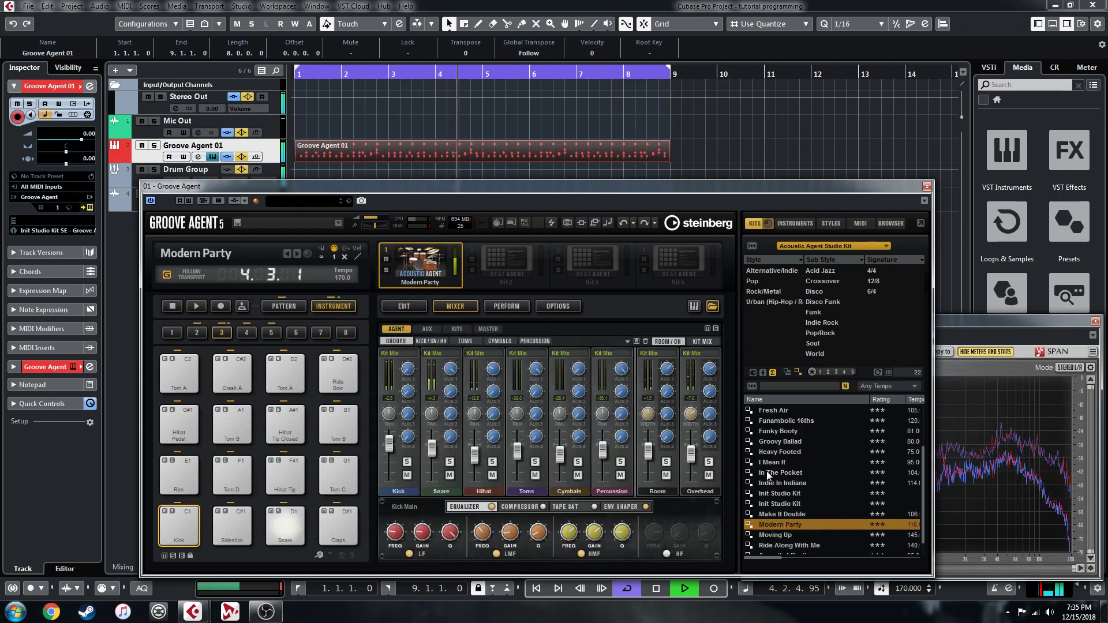
left_click(779, 473)
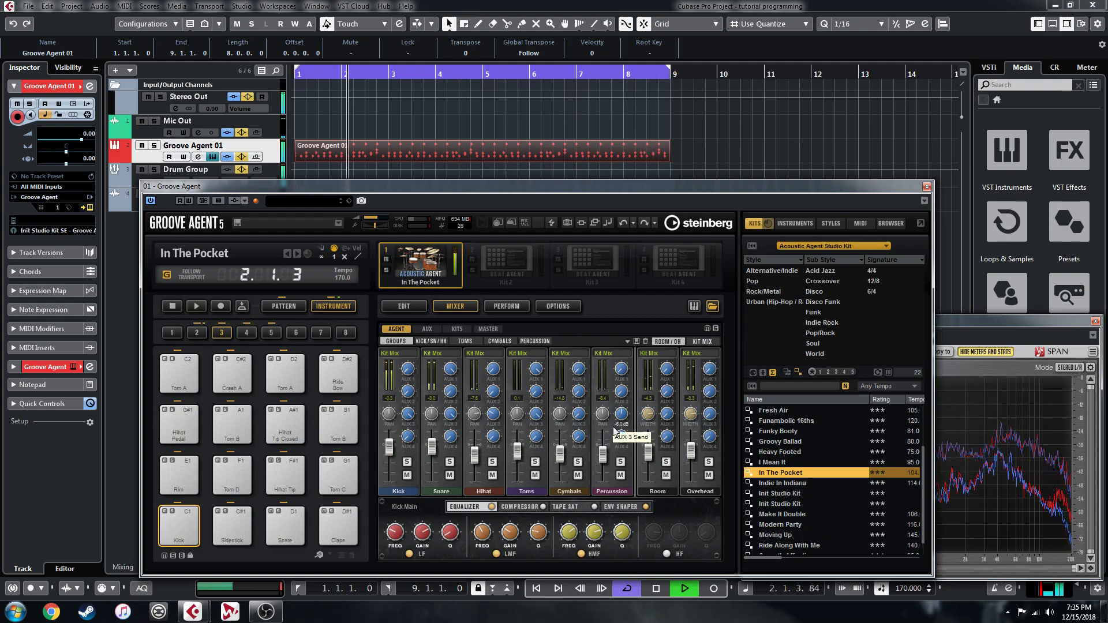
Step: Open the Acoustic Agent Funk Essentials kit library and look through its kits
left_click(842, 247)
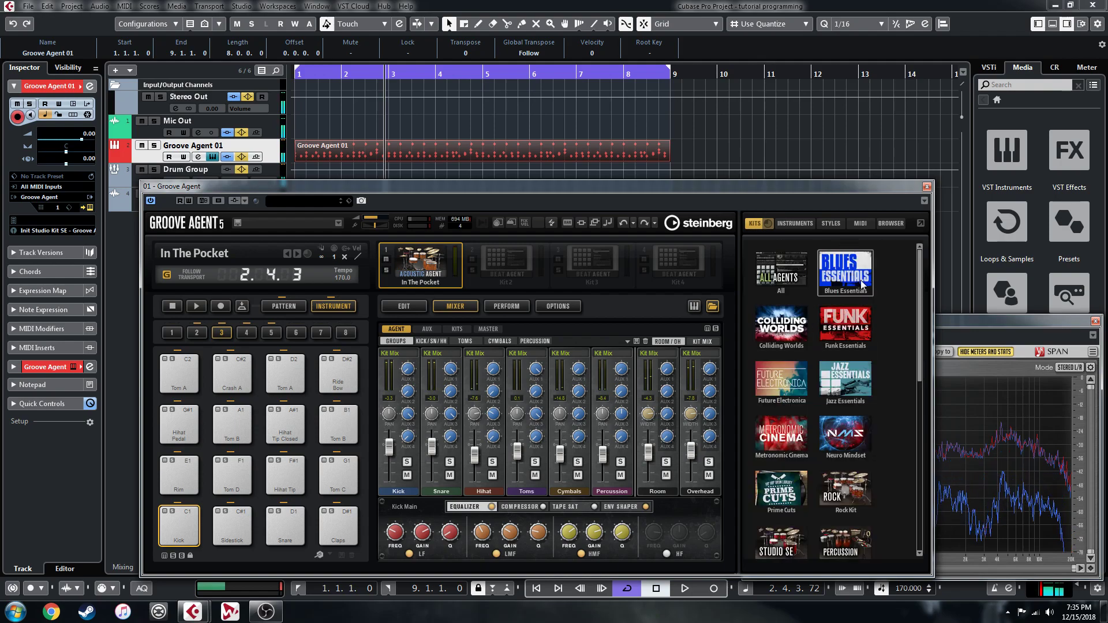
left_click(861, 328)
scroll(782, 423, "down", 1)
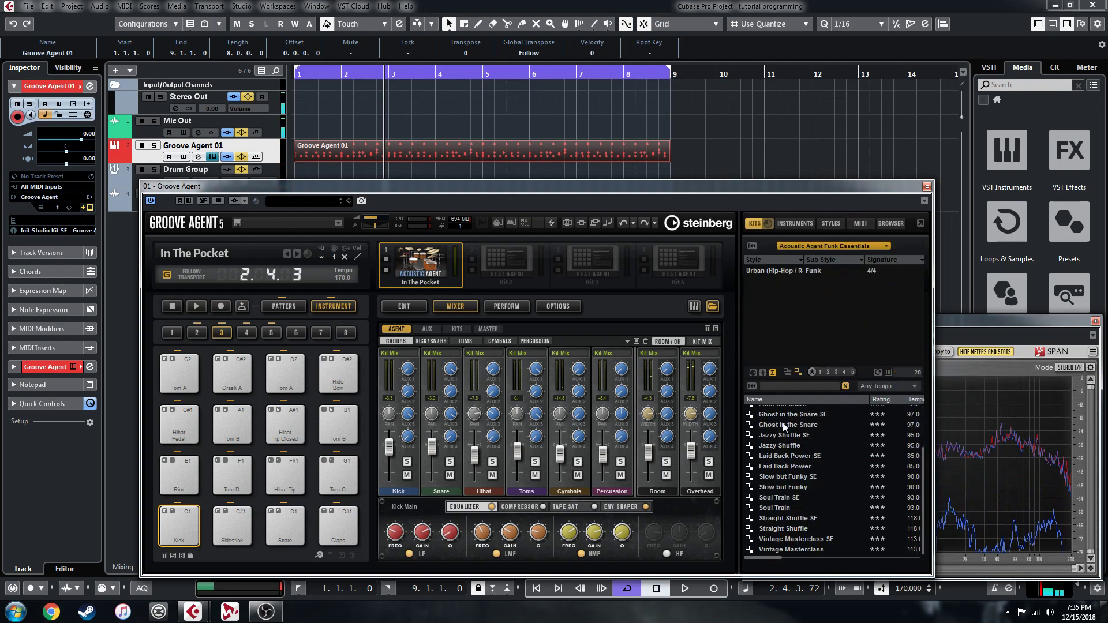
scroll(790, 501, "up", 2)
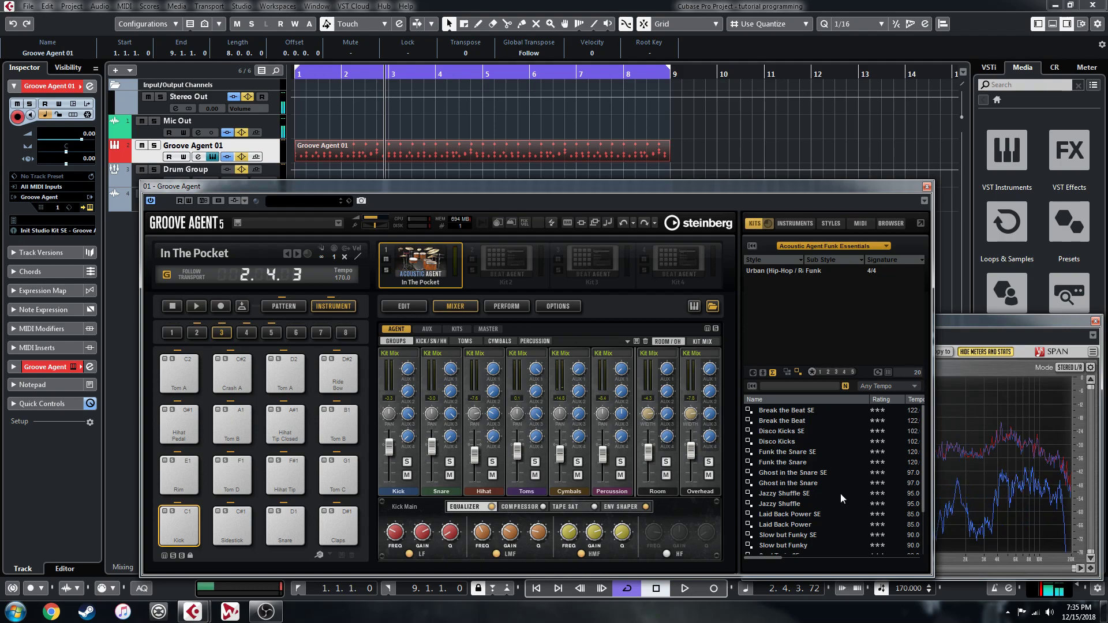
scroll(823, 475, "down", 1)
scroll(823, 476, "up", 2)
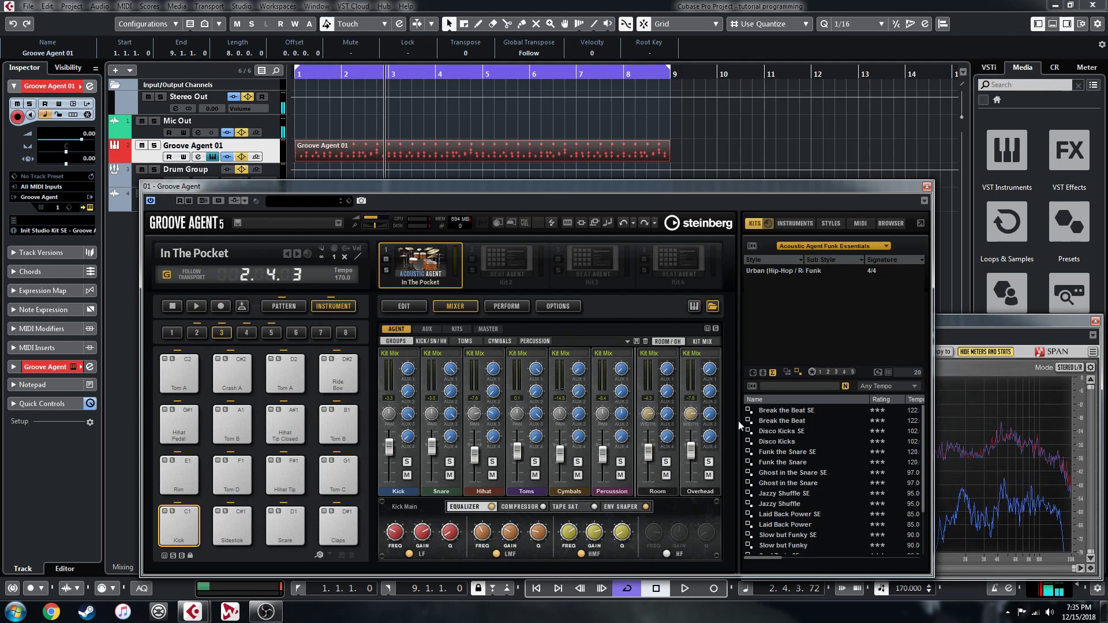
Step: Audition the Break the Beat kit on the looping beat and load Funk the Snare
left_click(786, 423)
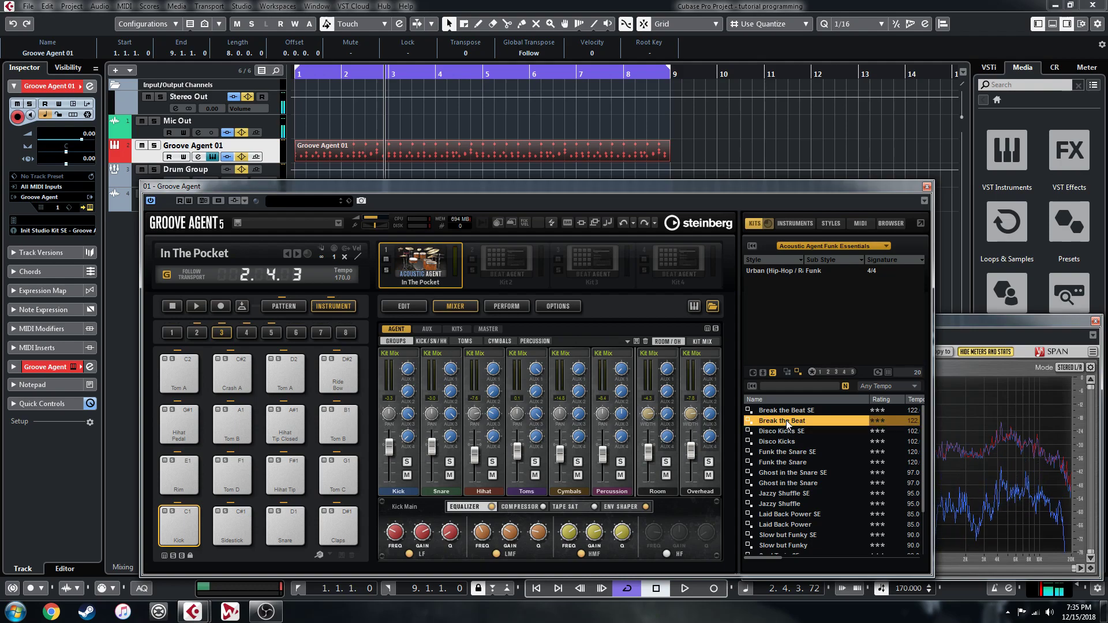
key("space")
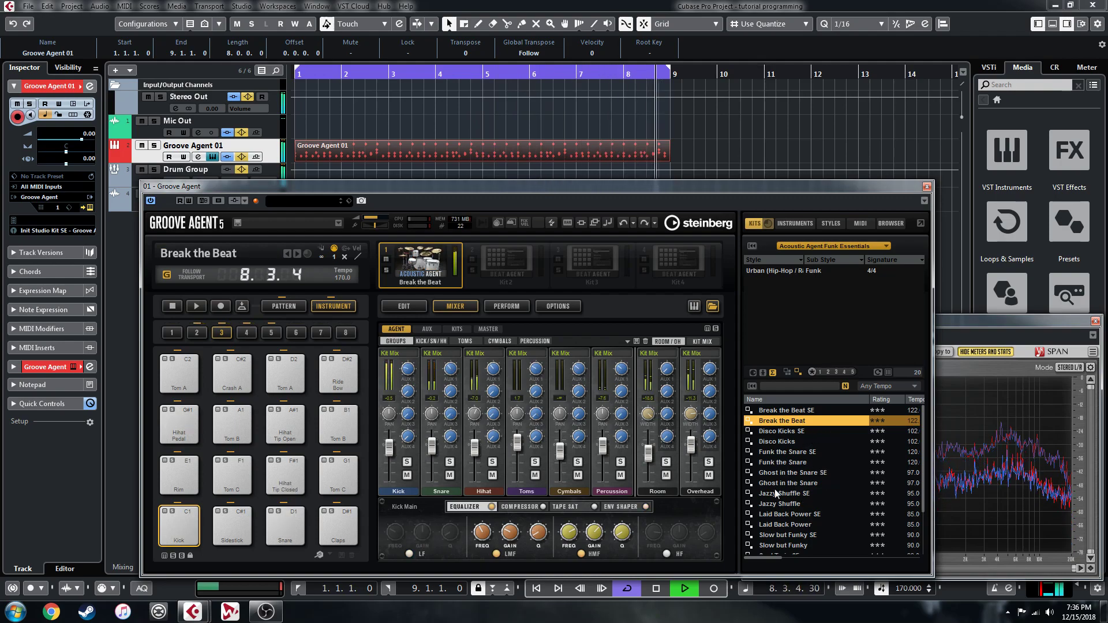
double_click(786, 461)
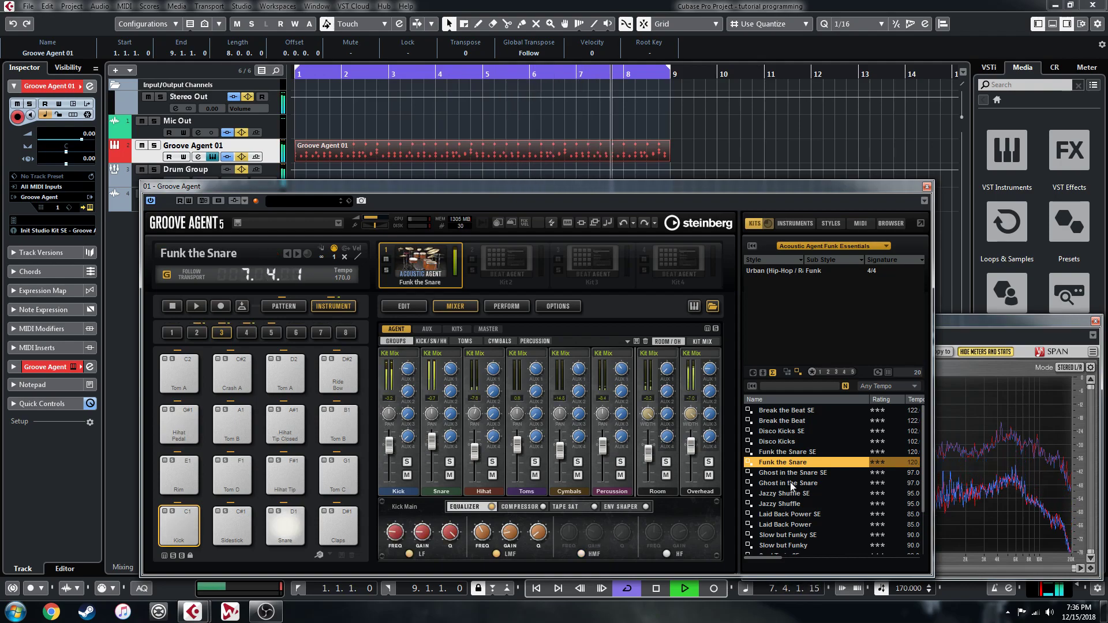
Step: Audition the Ghost in the Snare and Jazzy Shuffle kits on the looping beat and stop playback
left_click(795, 483)
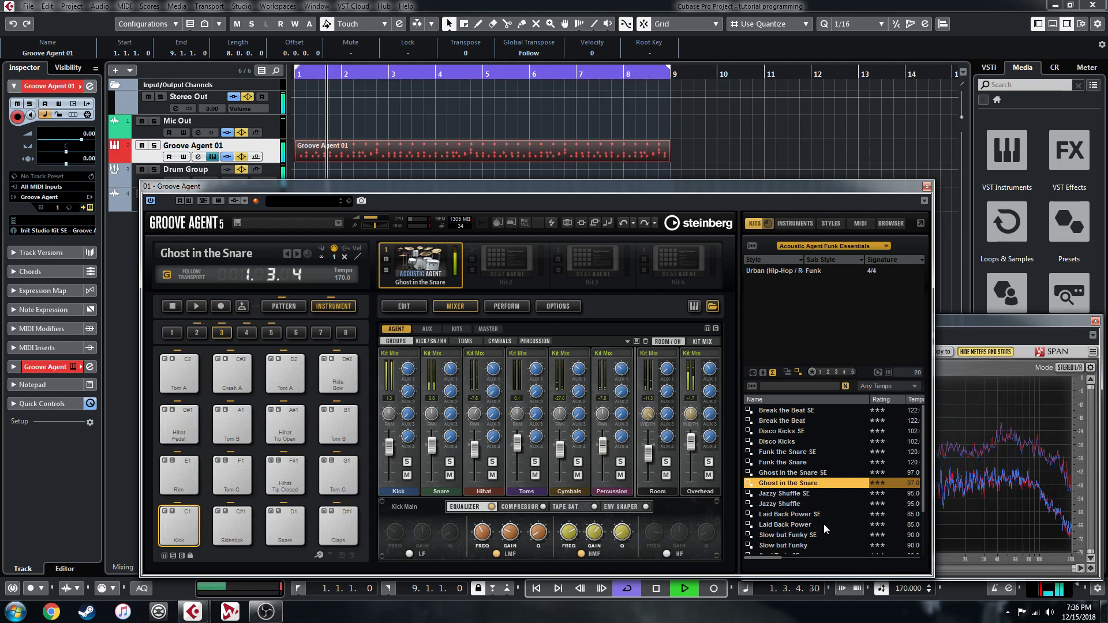
left_click(784, 504)
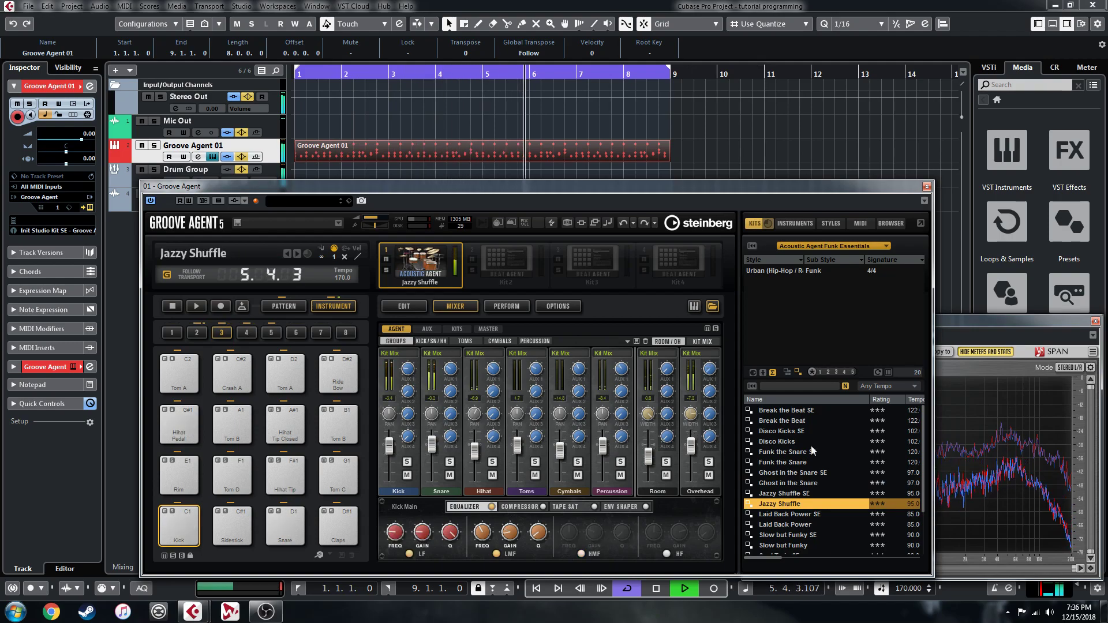
key("space")
scroll(824, 476, "down", 1)
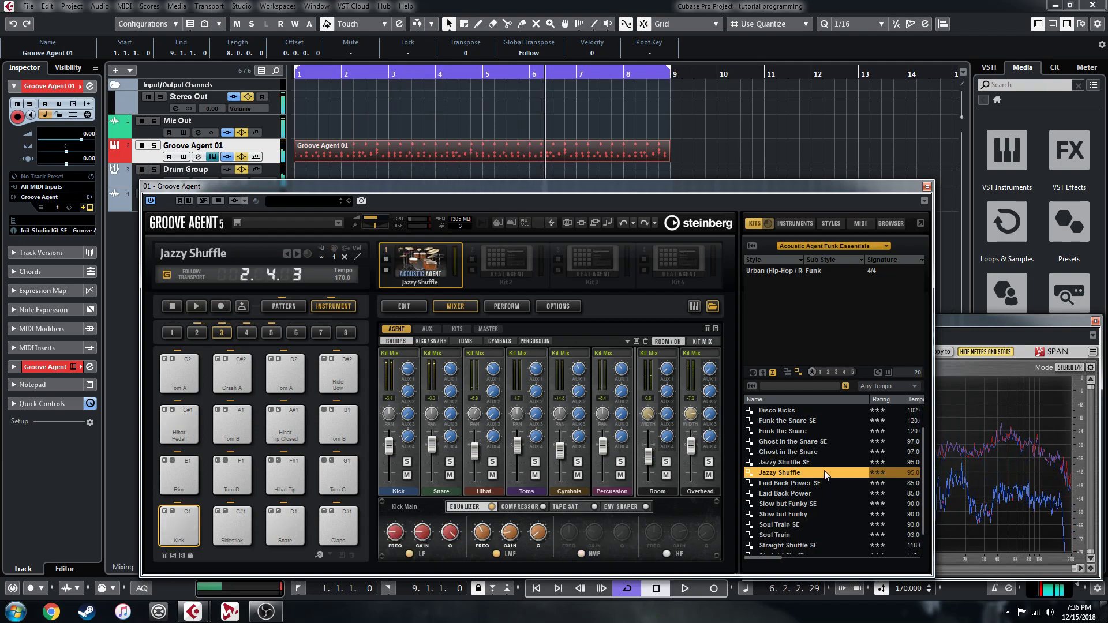
Step: Load the Laid Back Power kit and audition it on the looping beat
left_click(789, 493)
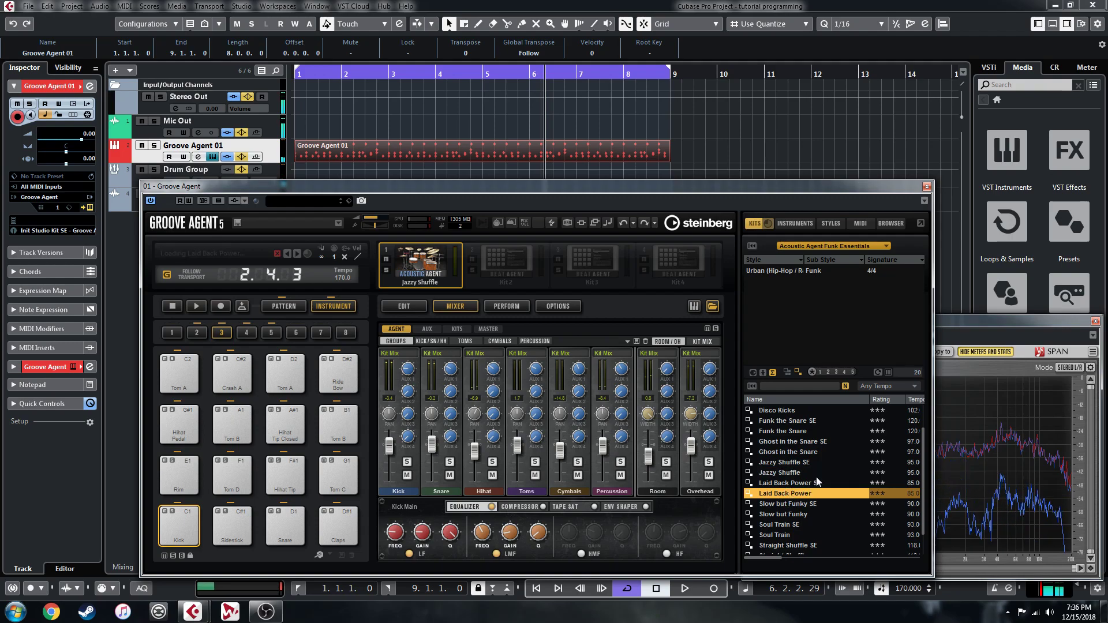
key("space")
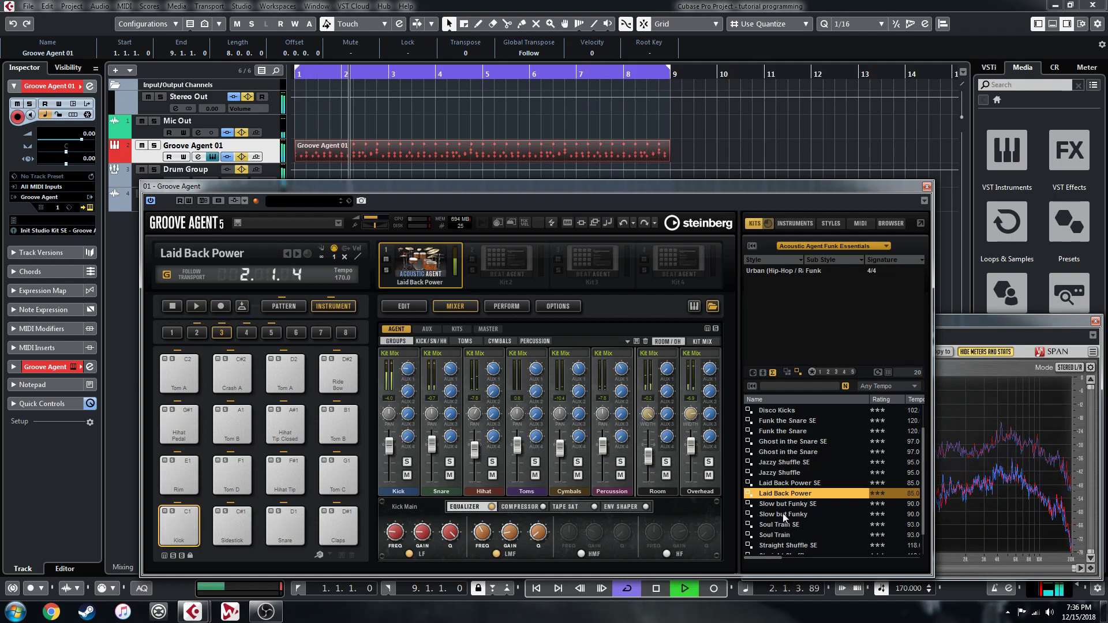
key("space")
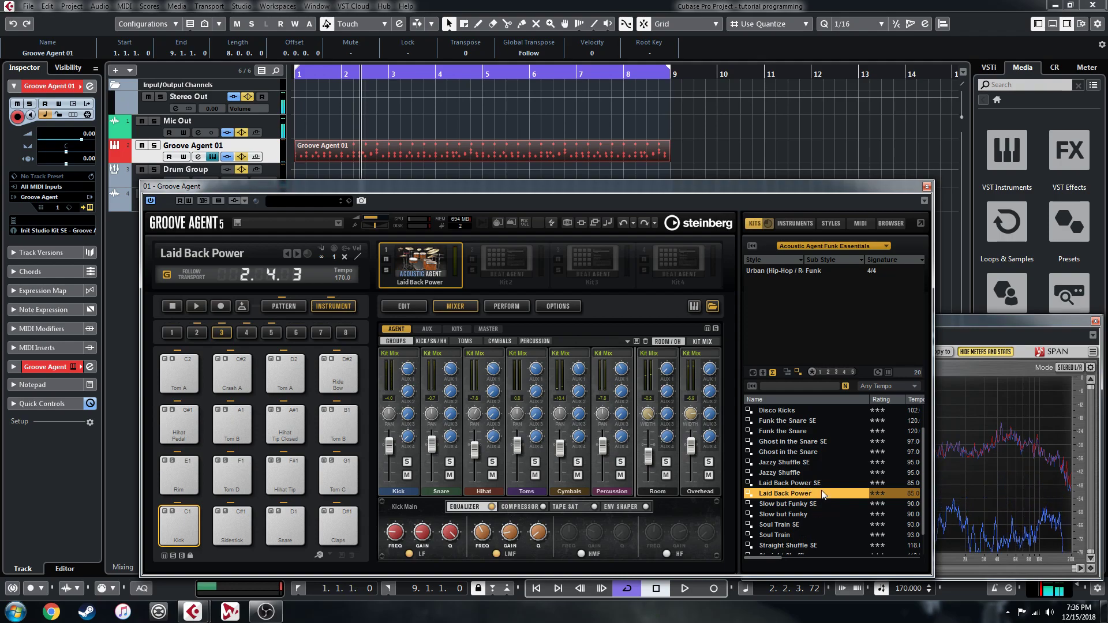
key("space")
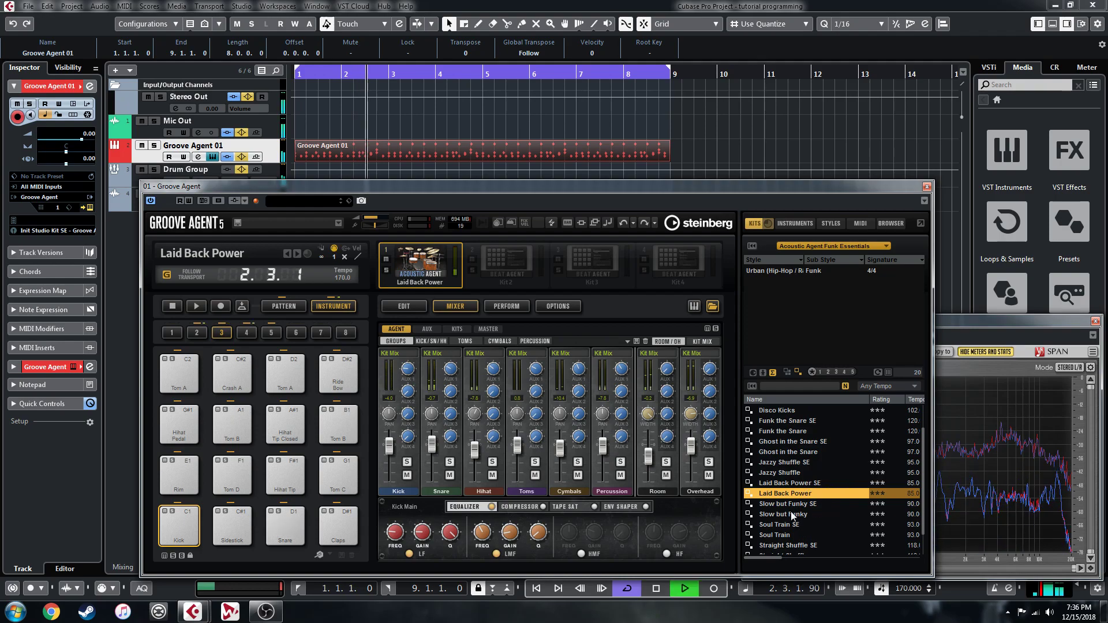
Step: Audition the Slow but Funky and Soul Train kits on the looping beat
double_click(787, 514)
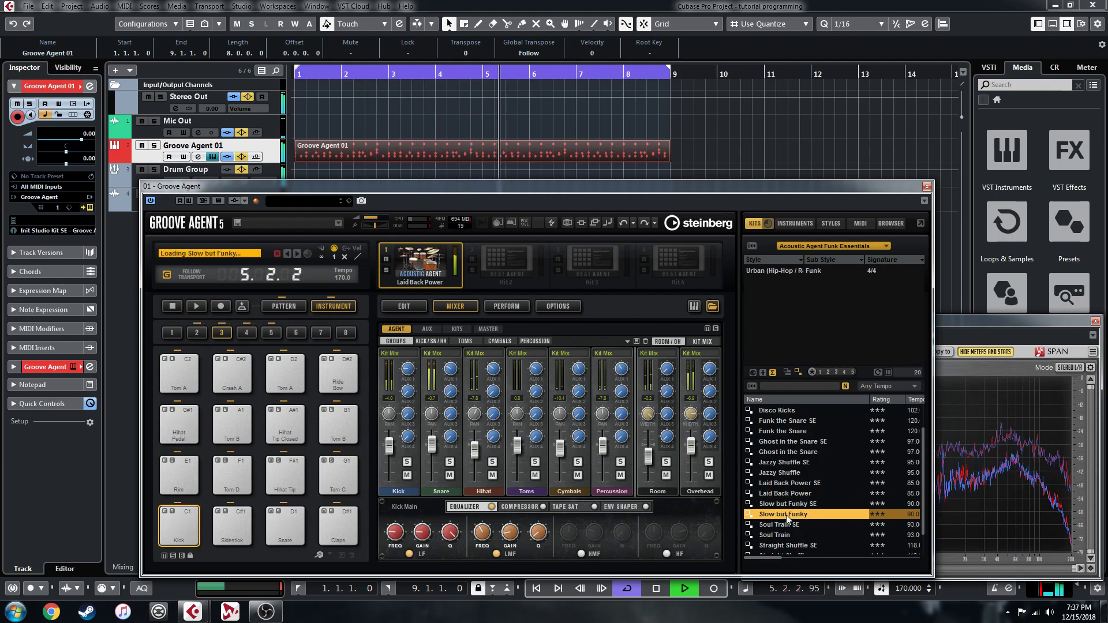
scroll(786, 515, "down", 1)
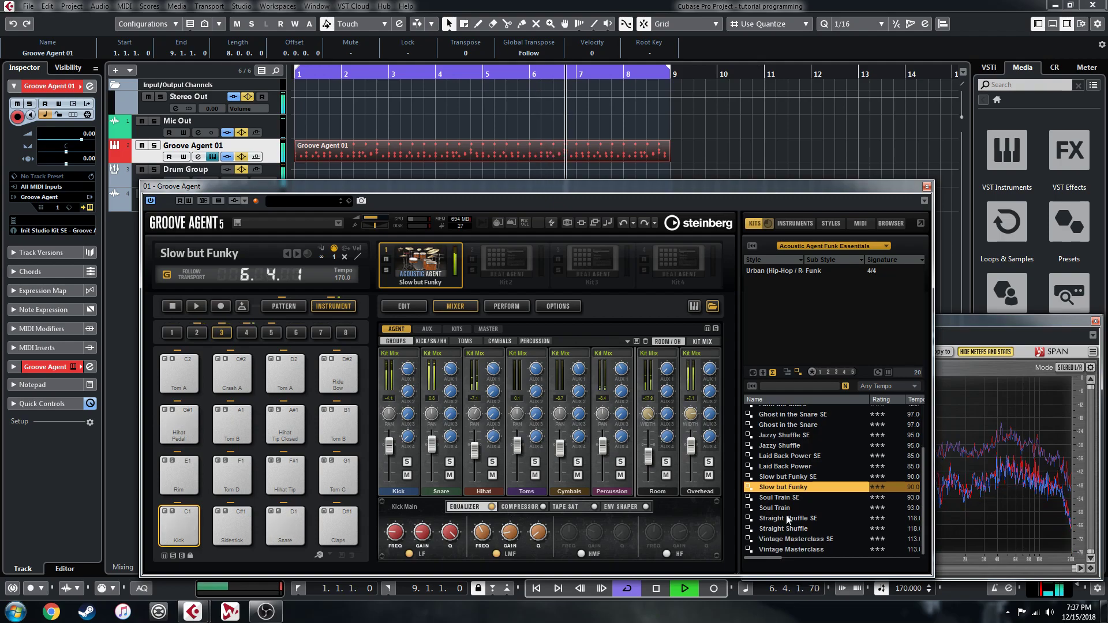
double_click(775, 508)
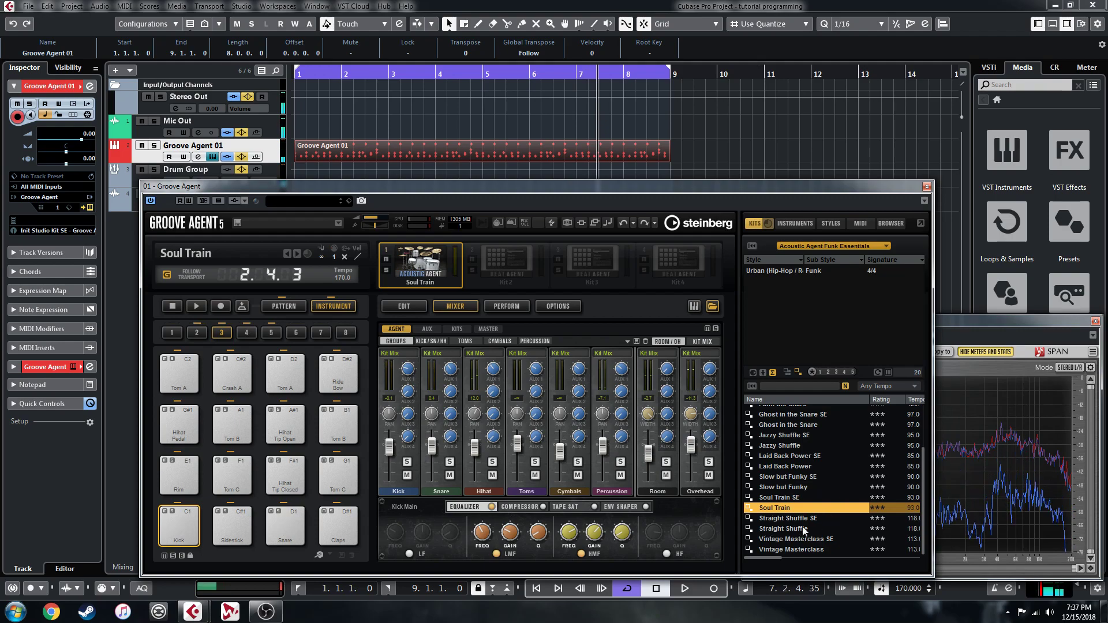
Step: Switch to the Acoustic Agent Blues Essentials library and audition the Cowboy Shuffle kit on the beat
left_click(851, 246)
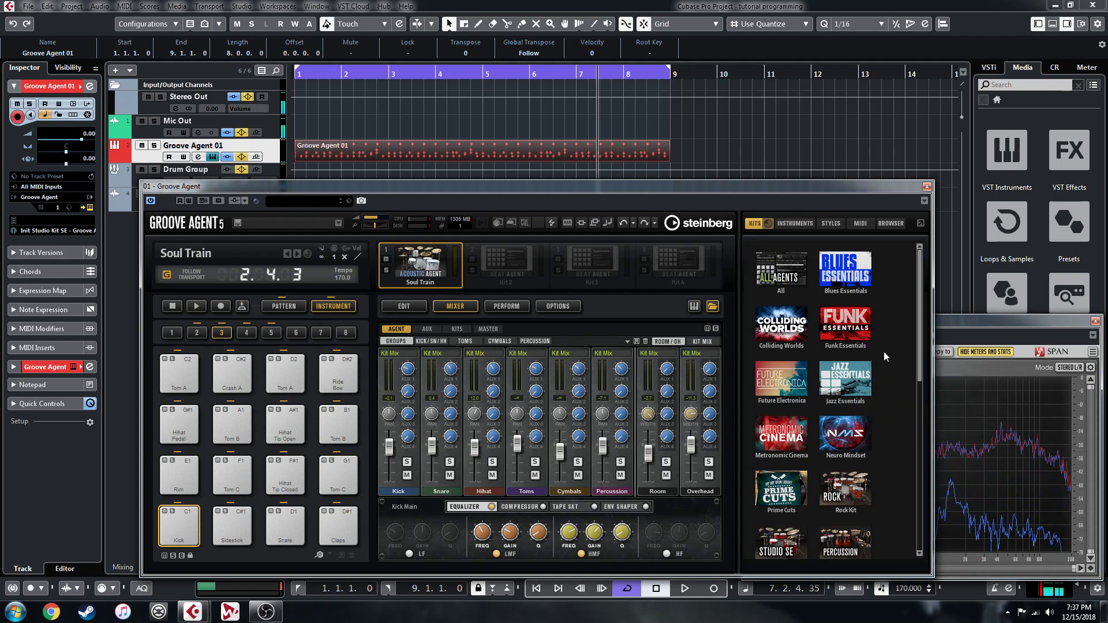
left_click(846, 272)
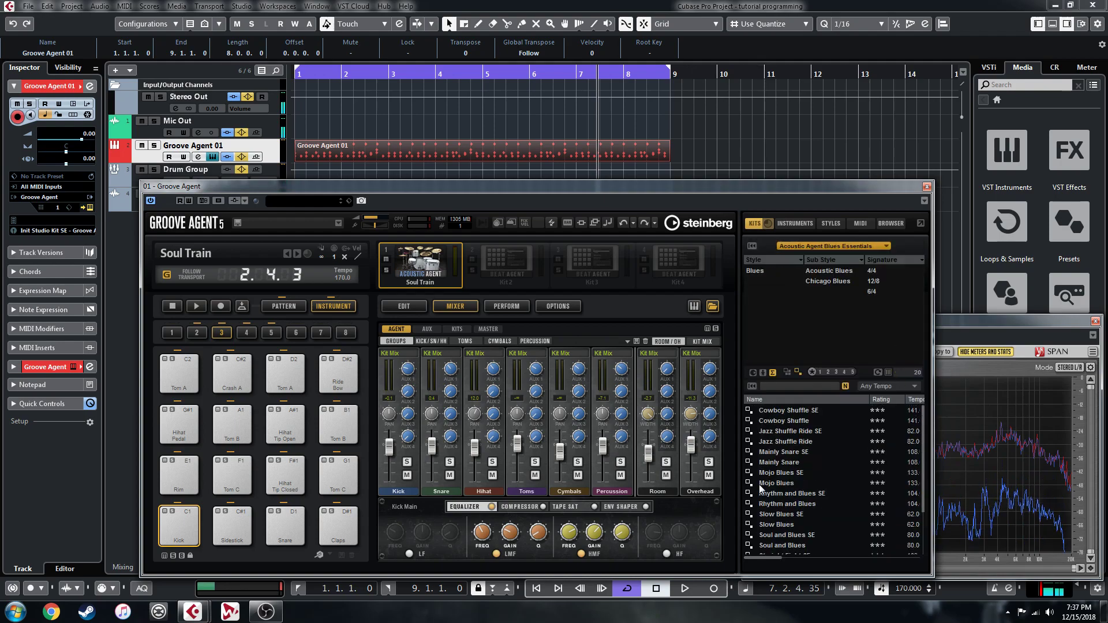
double_click(784, 425)
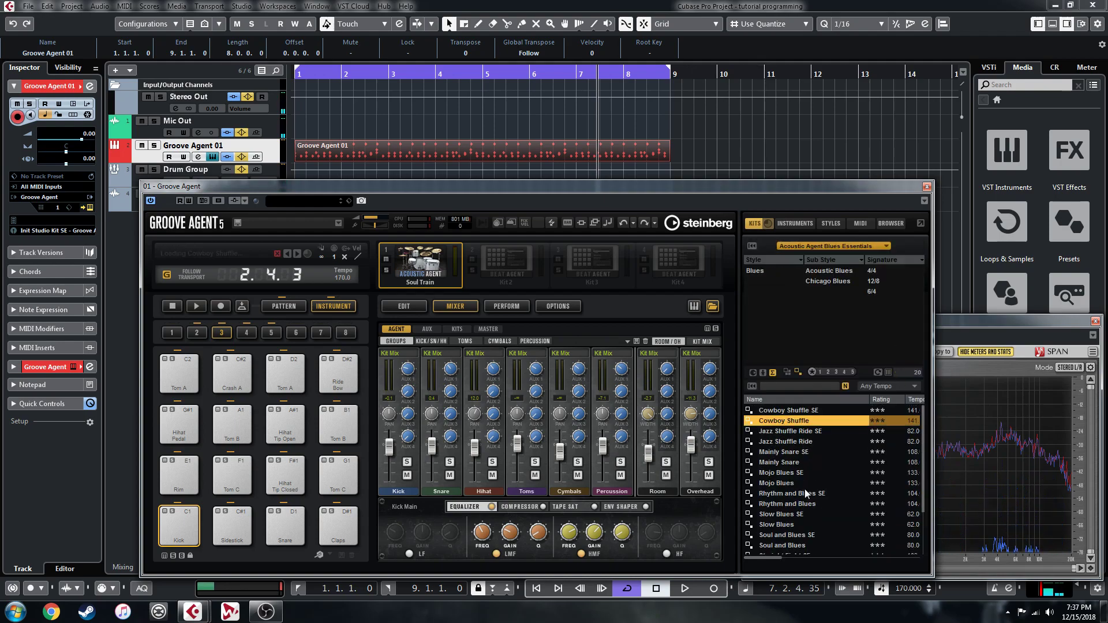
key("space")
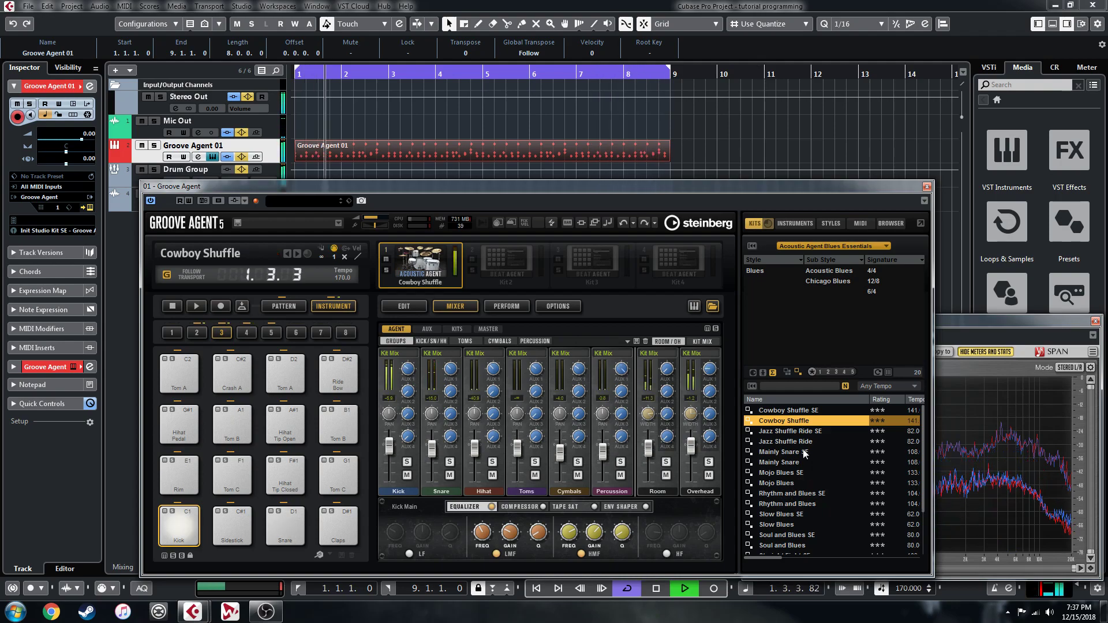
Step: Audition the Jazz Shuffle Ride and Mainly Snare kits on the looping beat, and load Rhythm and Blues
left_click(781, 442)
double_click(781, 442)
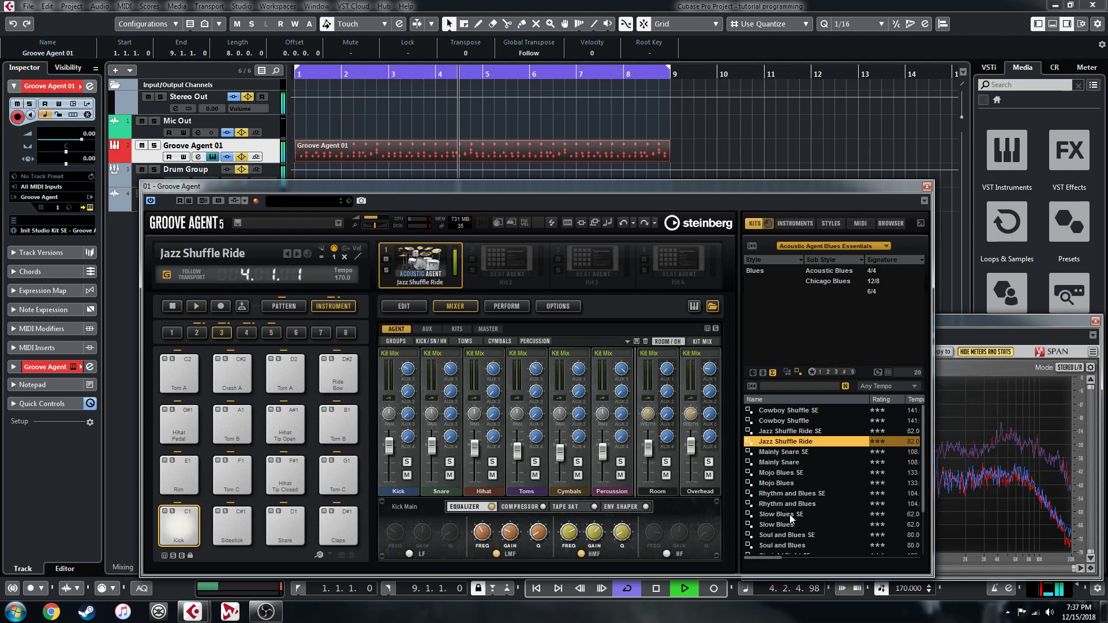
double_click(784, 463)
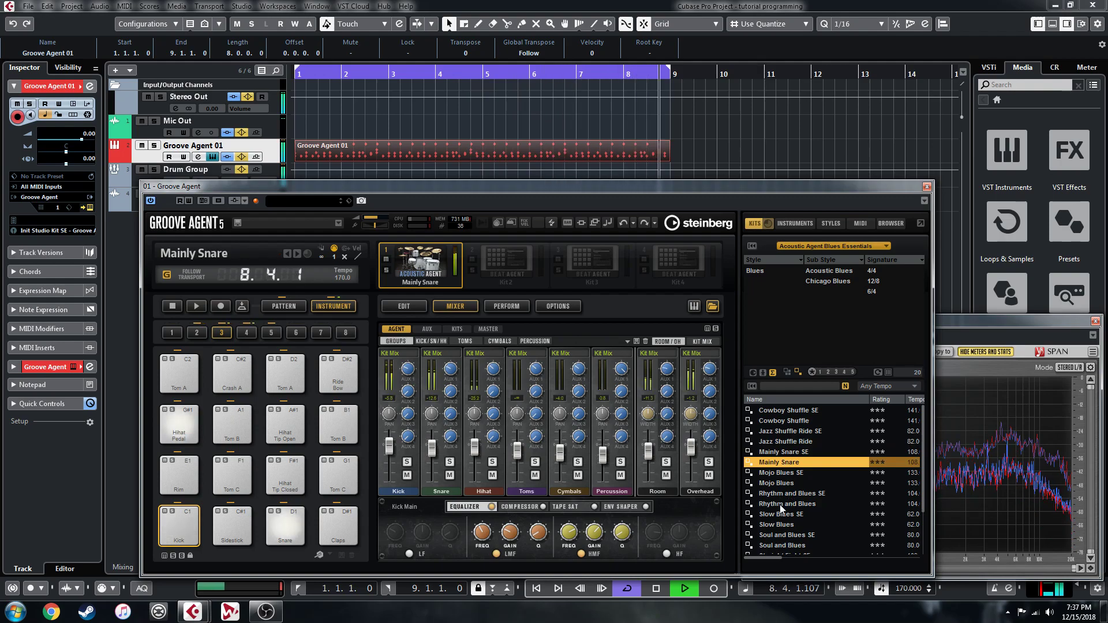
double_click(780, 504)
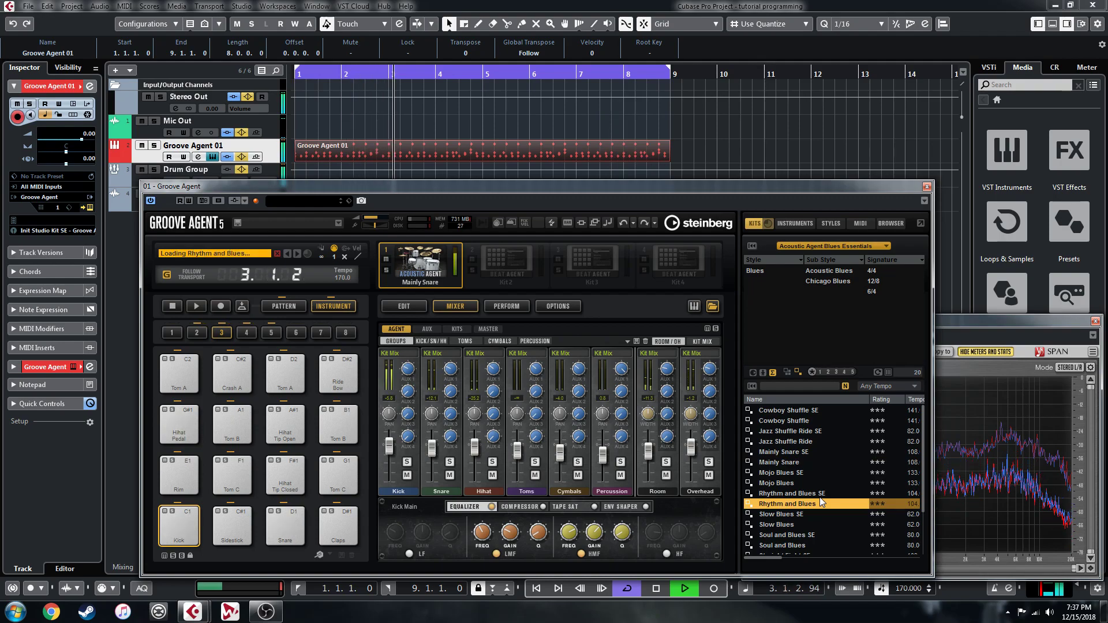
key("space")
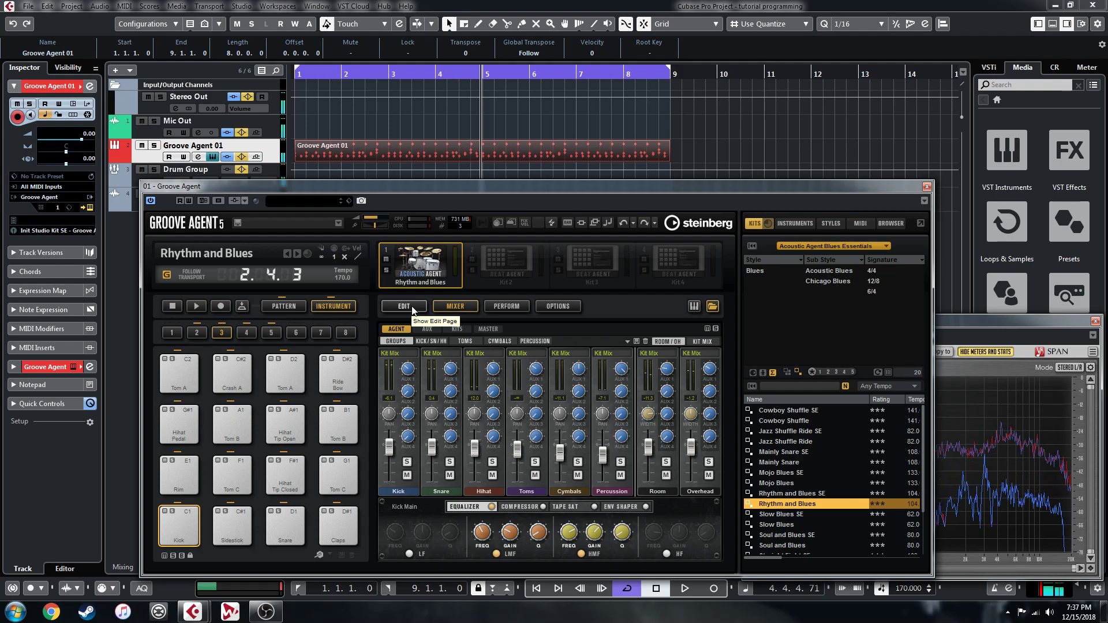
Step: Open the Edit page and compare the snare's type B and type A drums, leaving type A selected
left_click(412, 308)
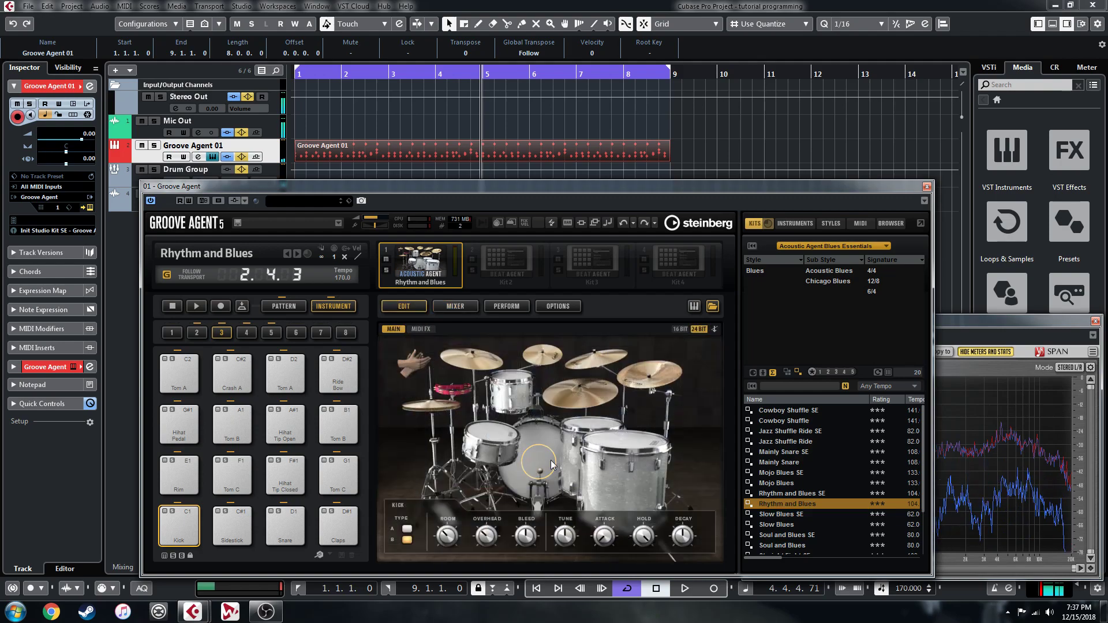
left_click(490, 434)
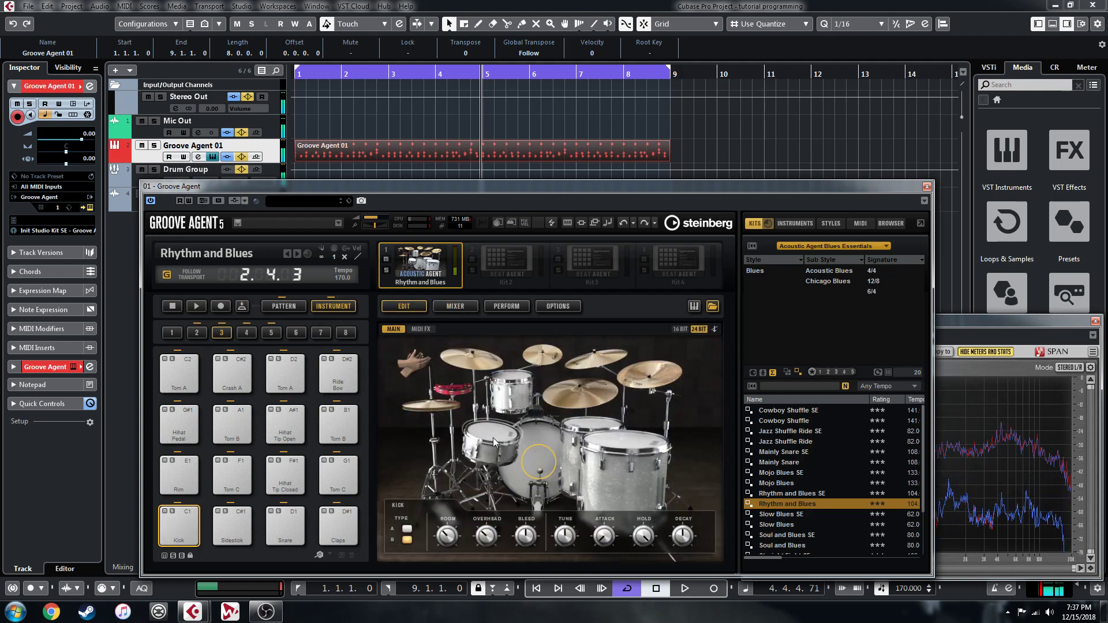
left_click(406, 541)
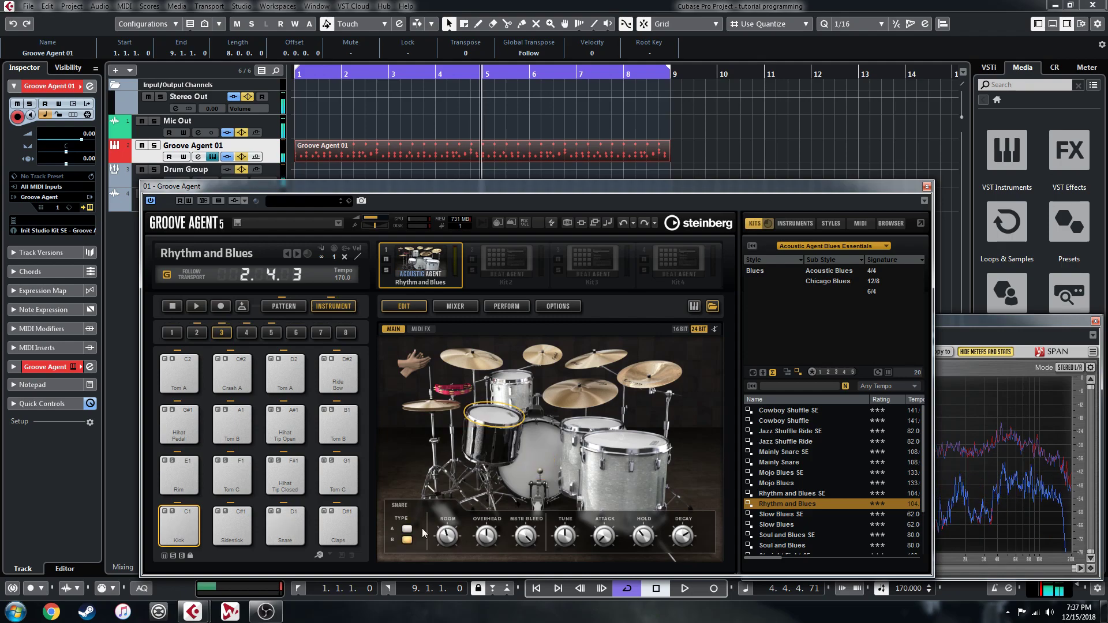
left_click(407, 530)
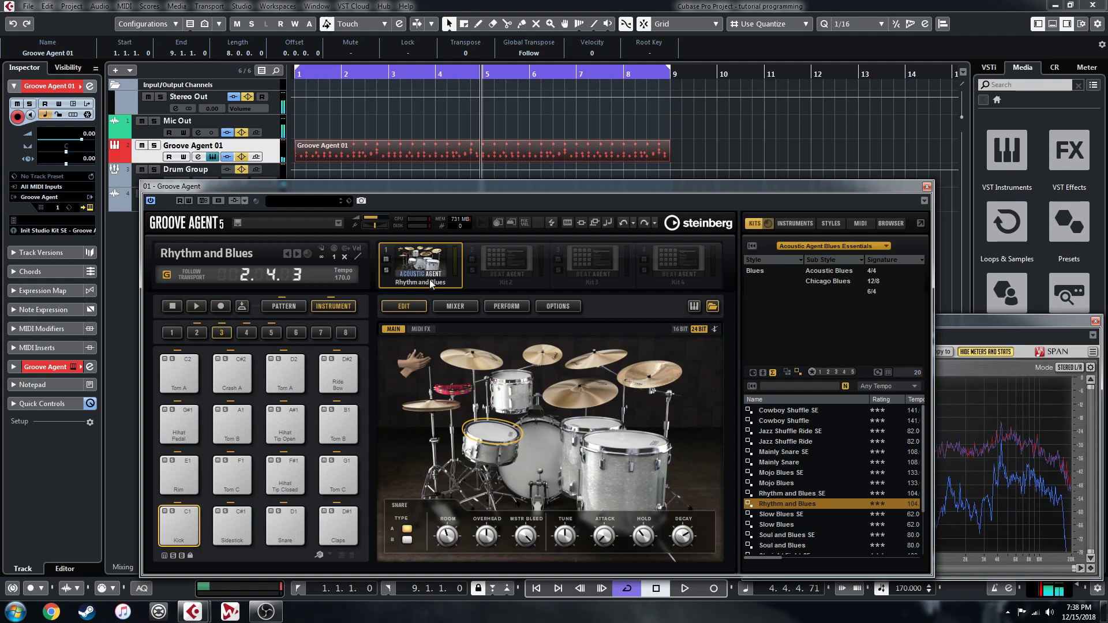
Step: View the mixer briefly, then return to the drum kit view and audition the snare pad and Tom B
left_click(464, 311)
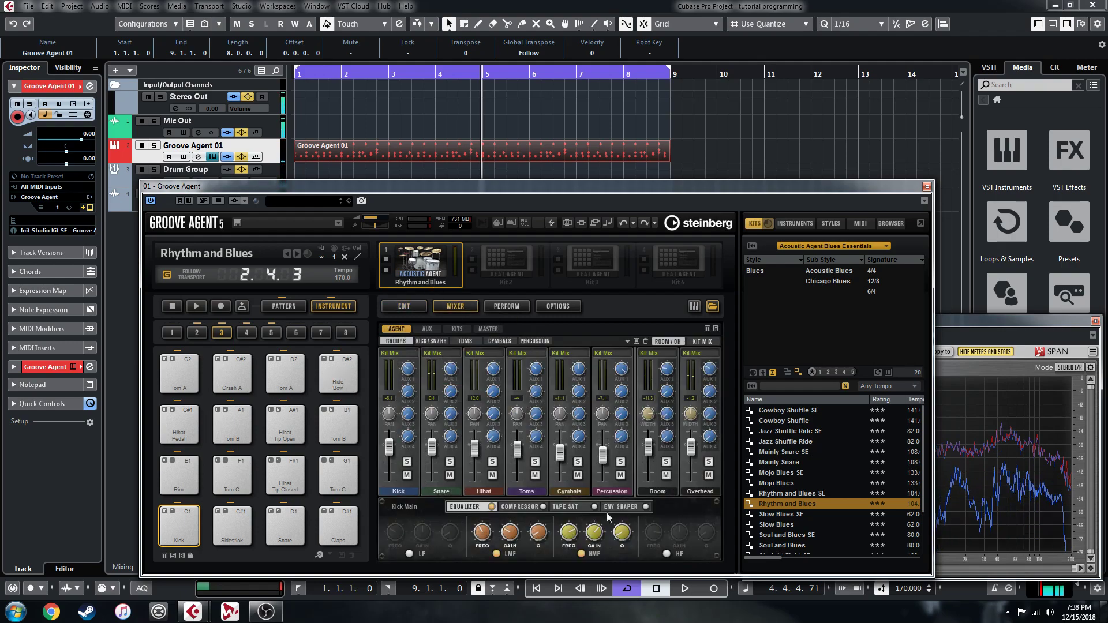
left_click(405, 307)
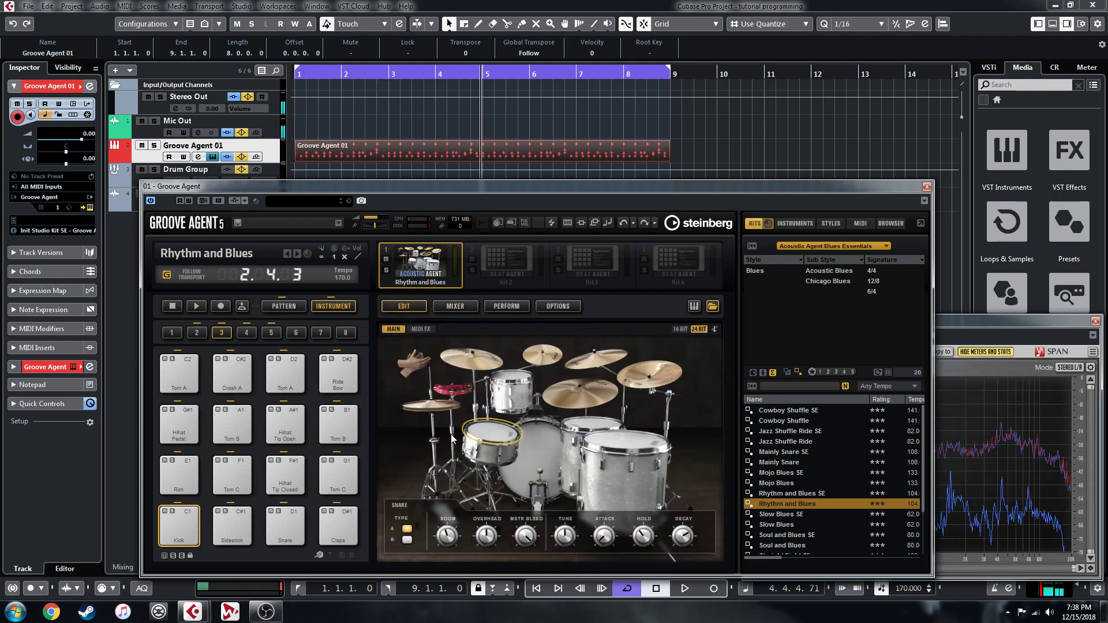
left_click(289, 521)
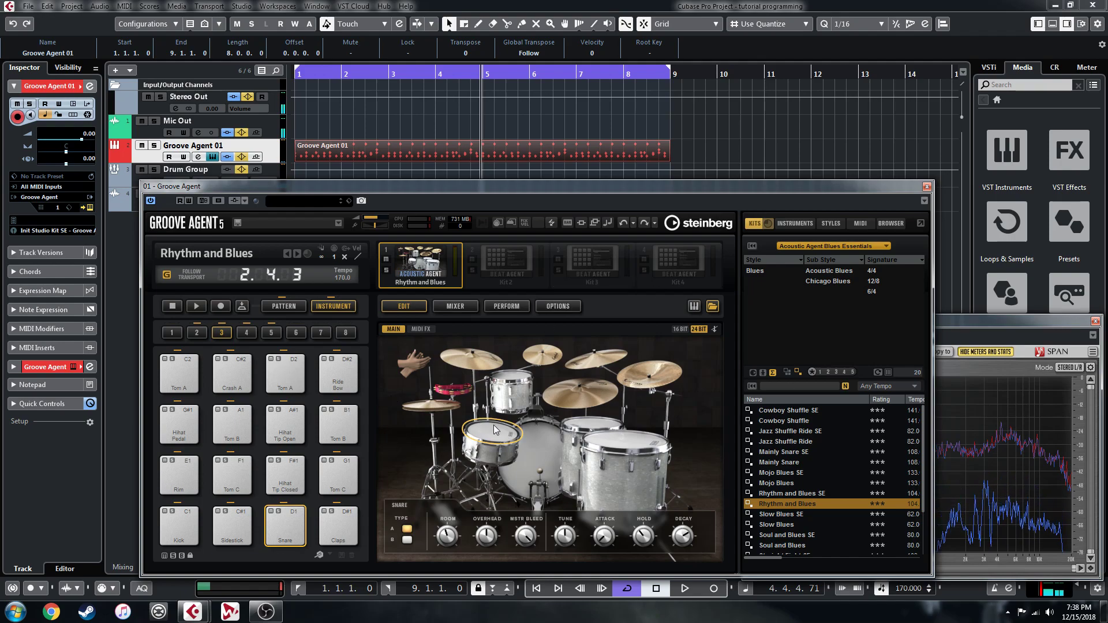
left_click(595, 426)
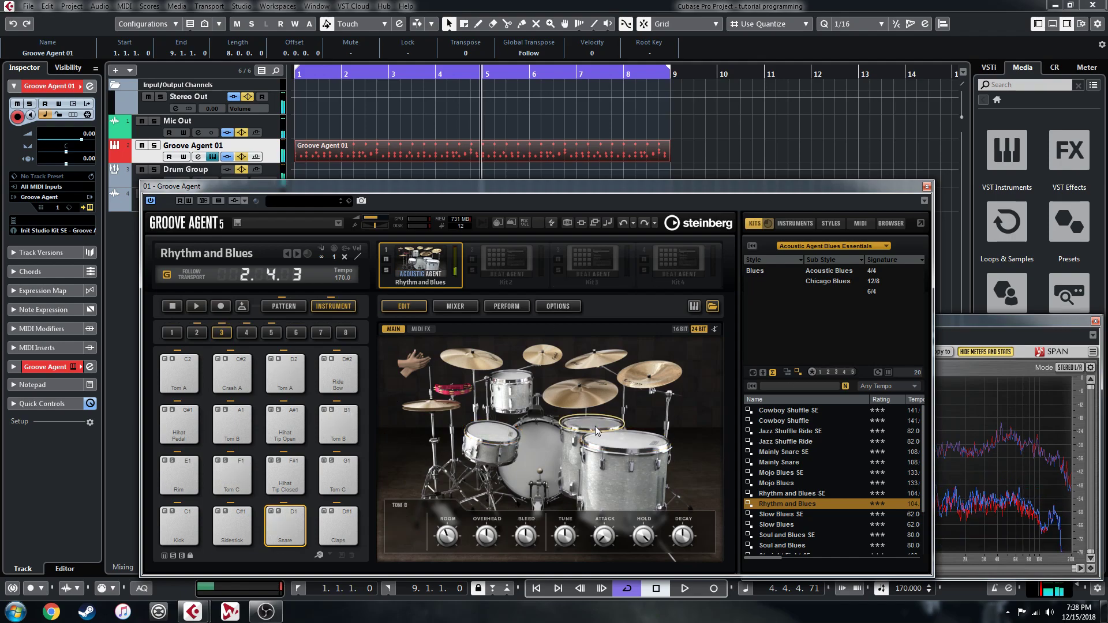
Step: Audition the Slow Blues and Straight Eight kits from Acoustic Agent Blues Essentials during playback, and stop the transport
key("space")
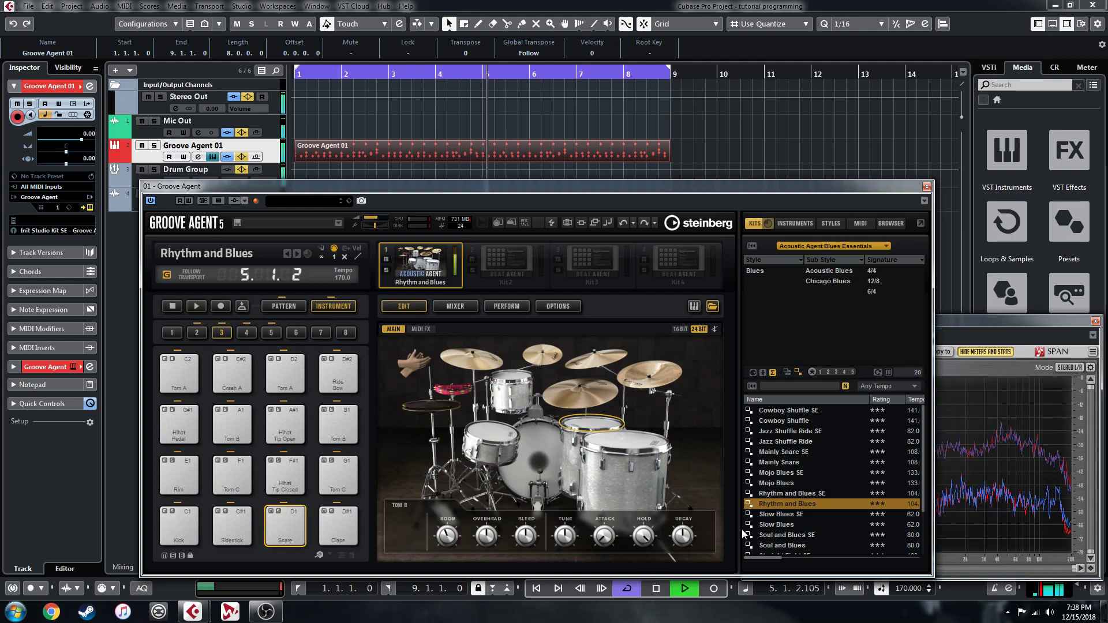
left_click(778, 525)
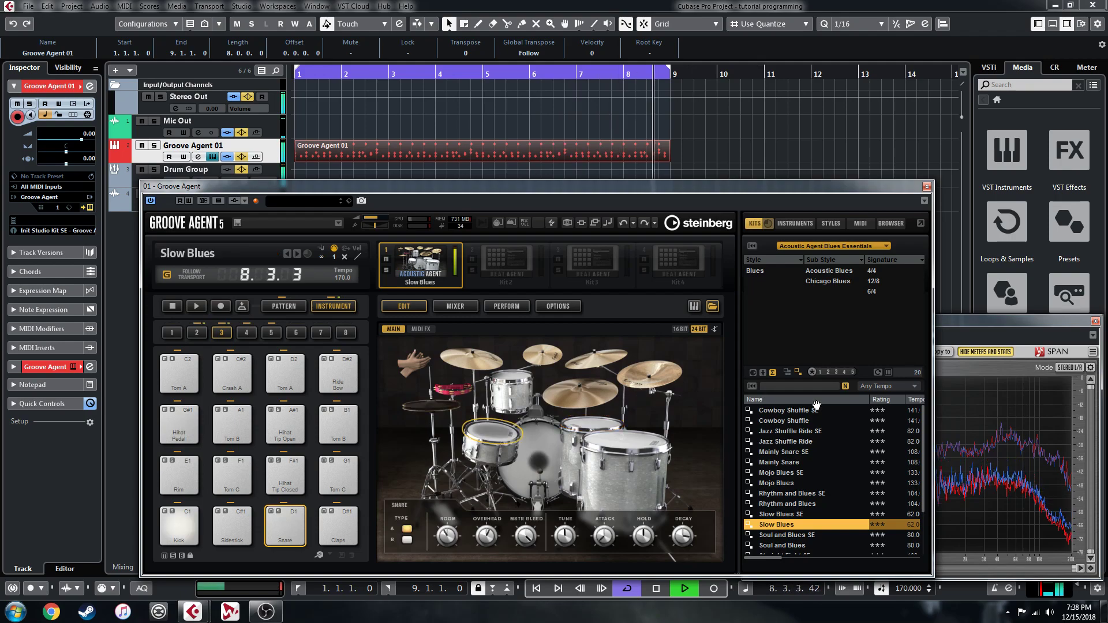
scroll(808, 502, "down", 2)
left_click(777, 507)
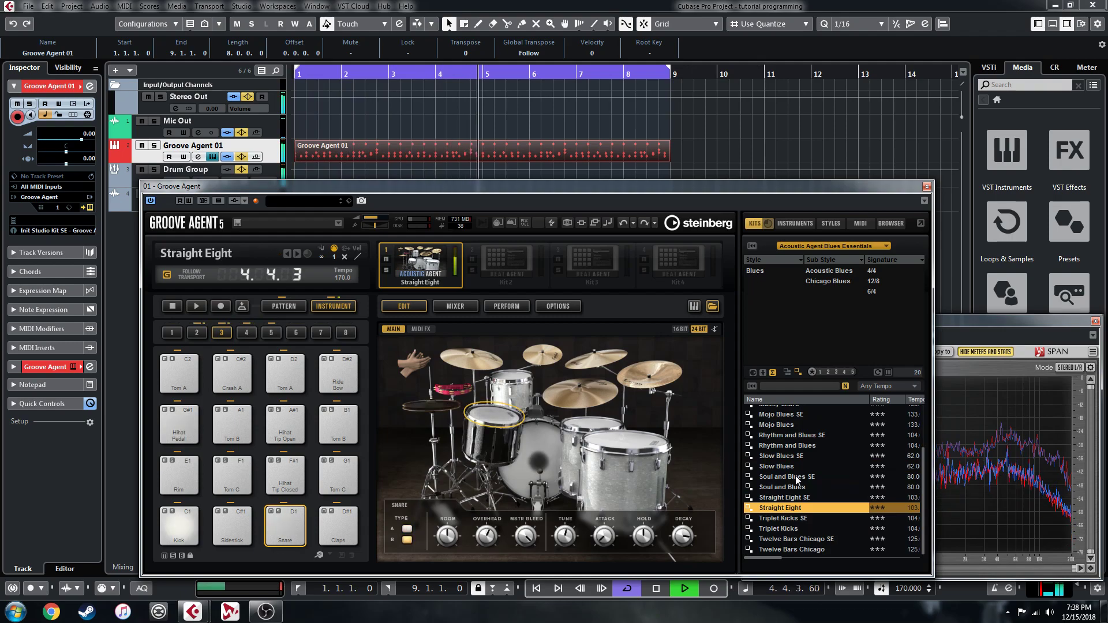
key("space")
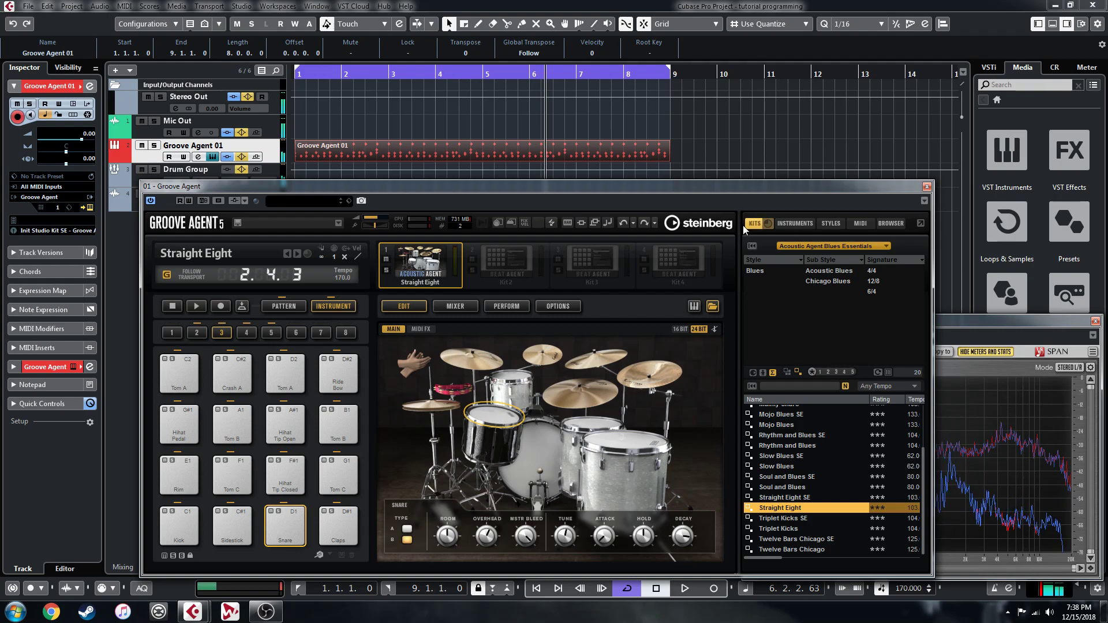
Step: Switch the kit library to Acoustic Agent Vintage Kit and browse through its kit presets
left_click(828, 243)
scroll(857, 387, "down", 3)
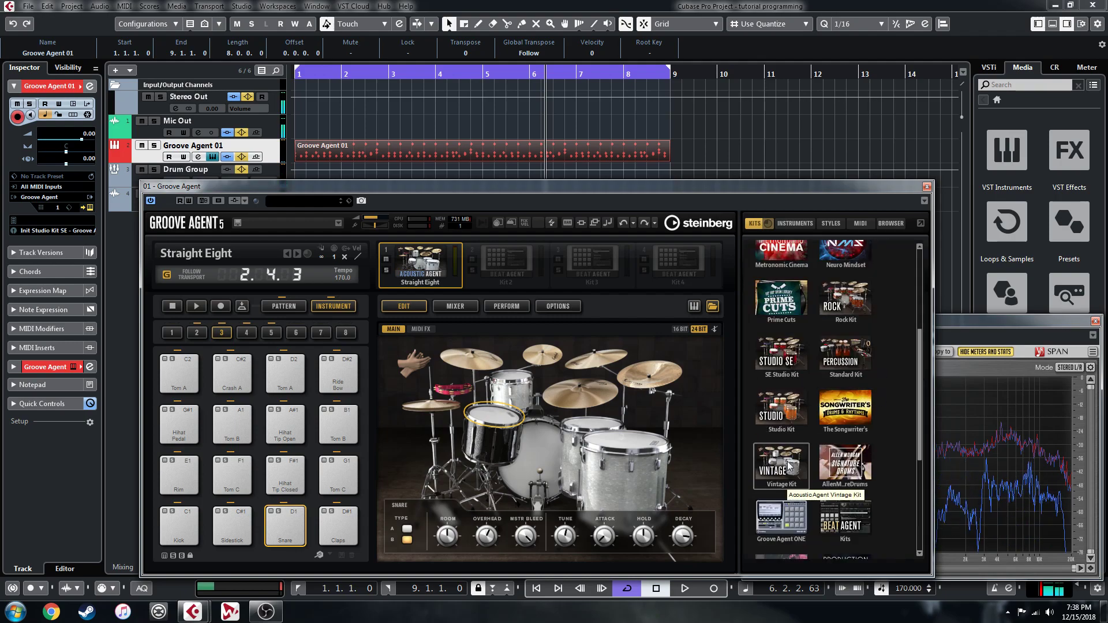
left_click(790, 465)
scroll(815, 453, "down", 2)
scroll(815, 453, "up", 1)
scroll(815, 452, "down", 1)
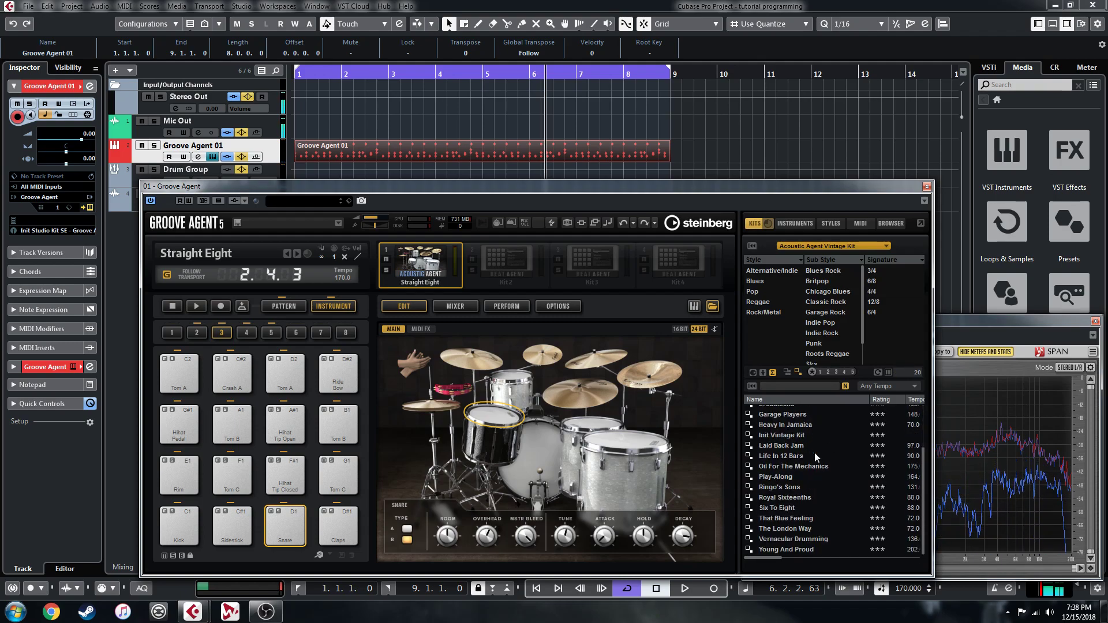
scroll(815, 452, "up", 2)
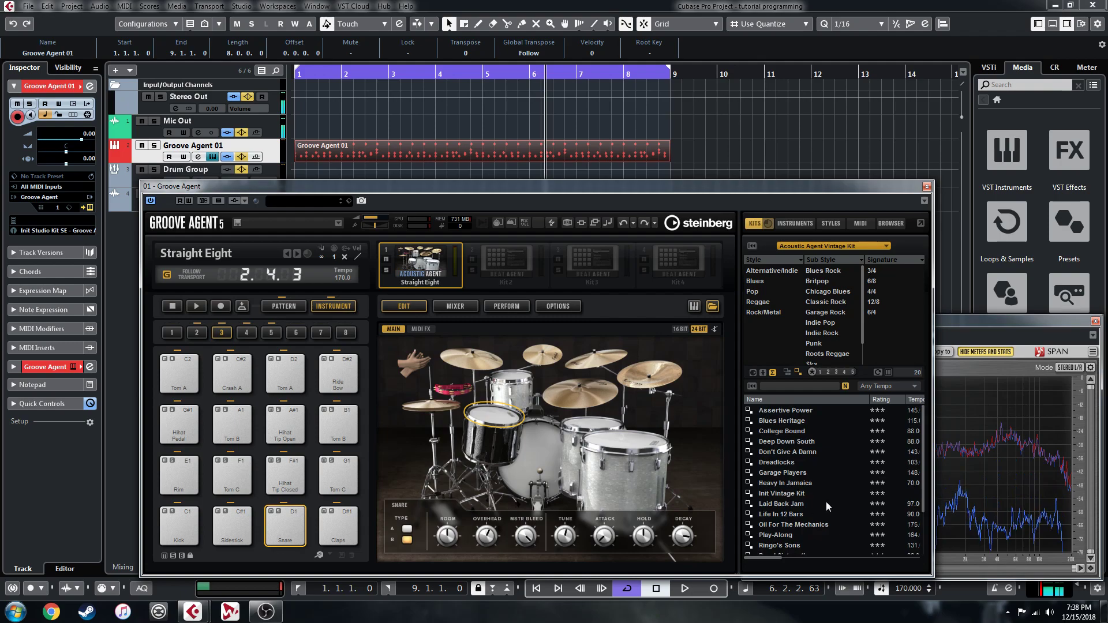
scroll(816, 454, "down", 2)
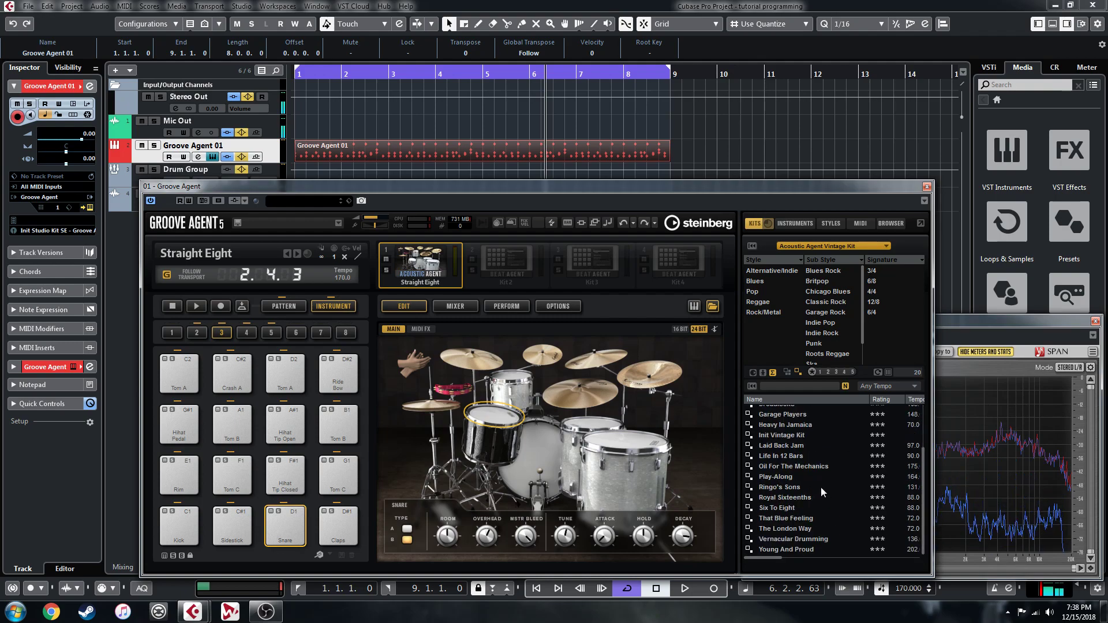
scroll(817, 485, "up", 2)
scroll(844, 441, "down", 2)
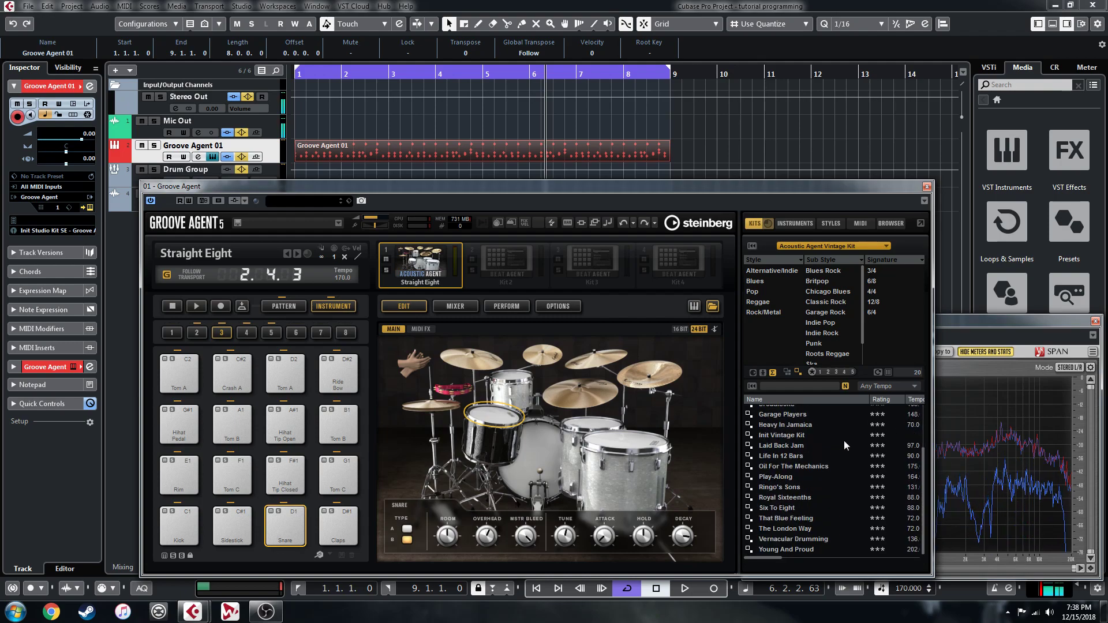
scroll(778, 504, "up", 2)
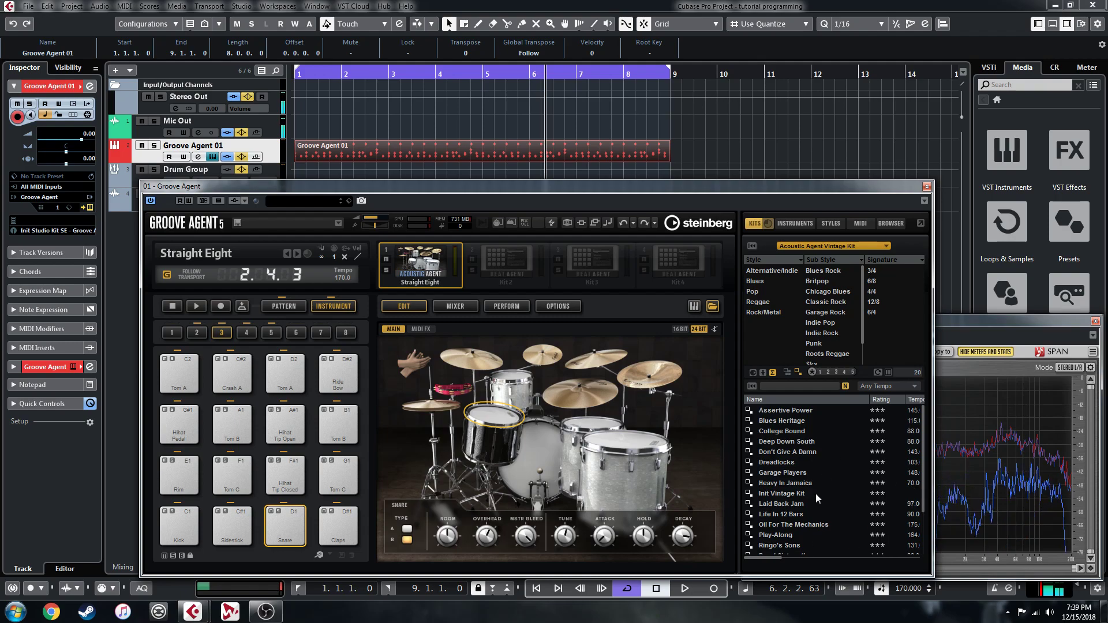
Step: Play the drum loop while loading Heavy In Jamaica and replacing it with Oil For The Mechanics, and stop playback
key("space")
left_click(783, 482)
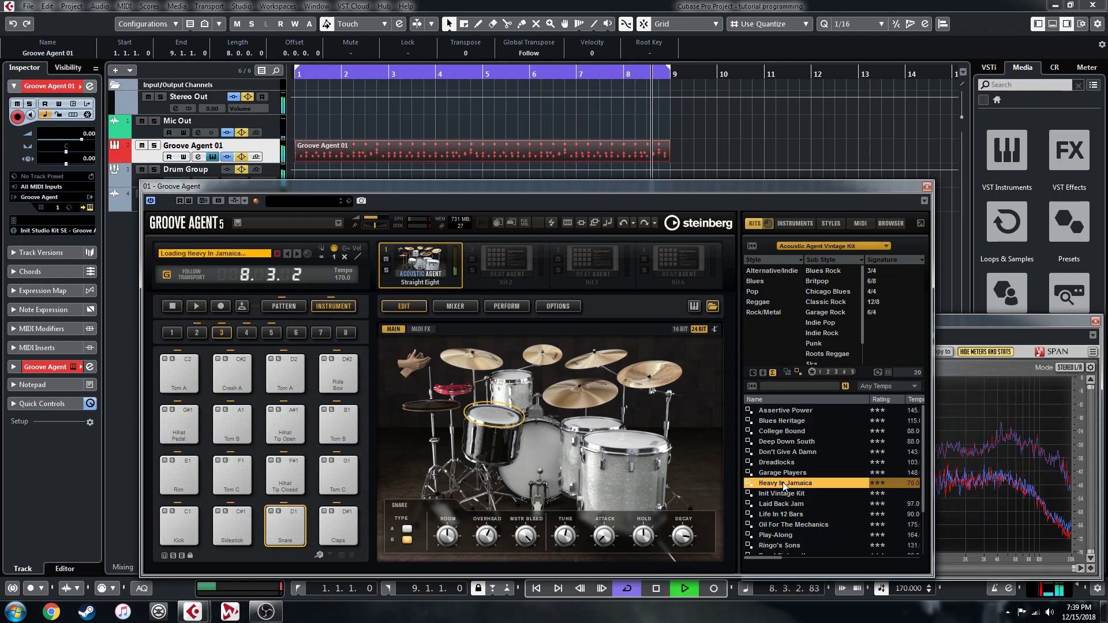
left_click(788, 524)
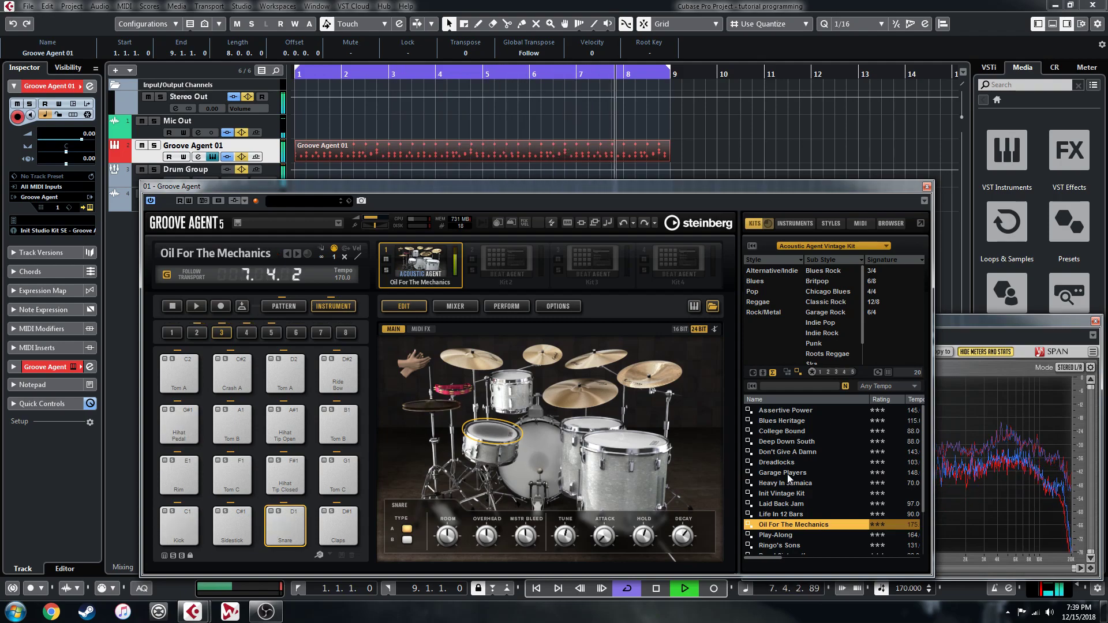
key("space")
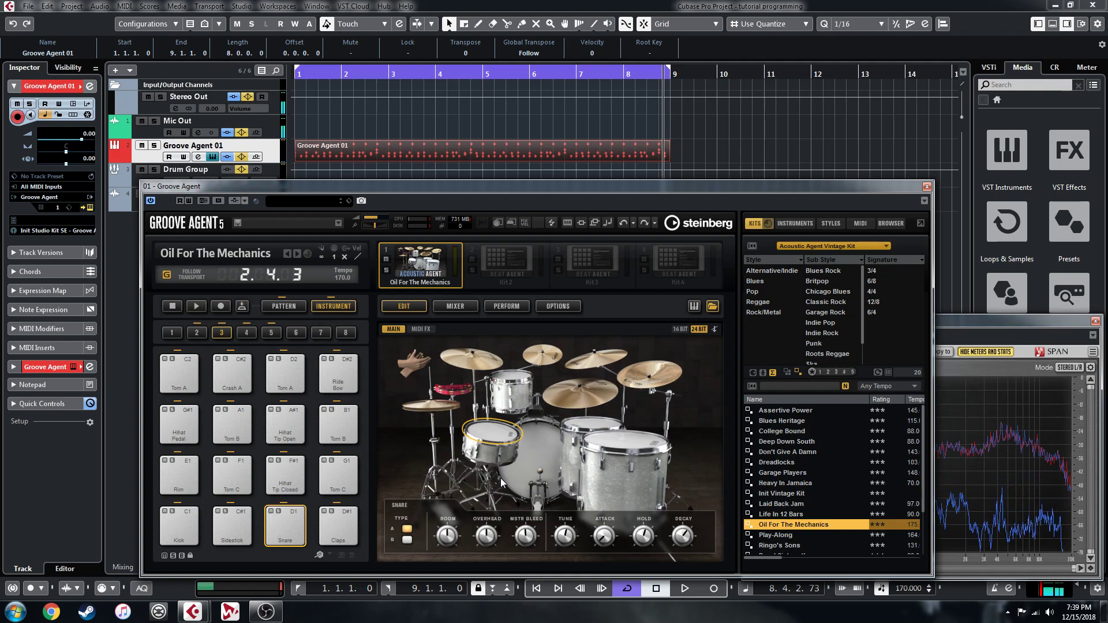
Step: Resume playback and inspect the kit's mixer and the kick drum's sound controls in the kit editor
key("space")
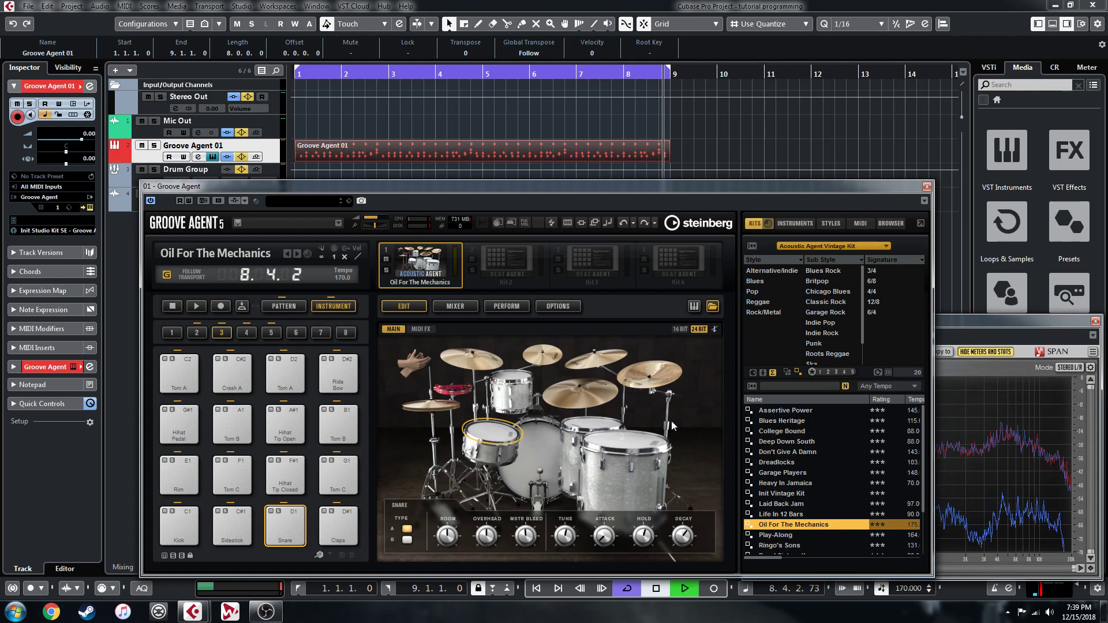
left_click(455, 306)
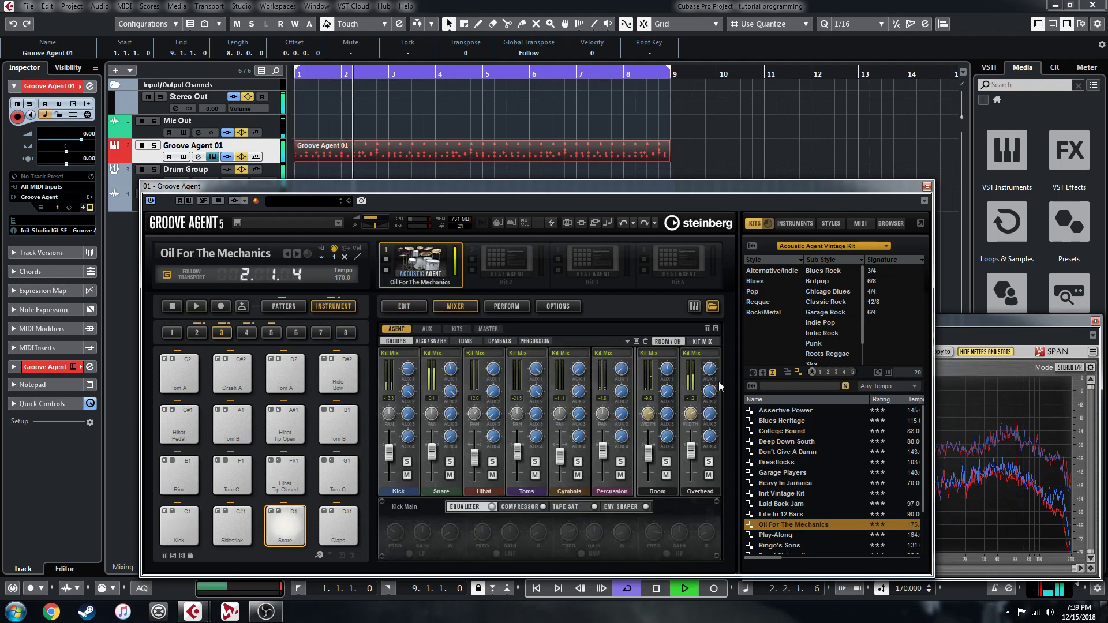
left_click(419, 305)
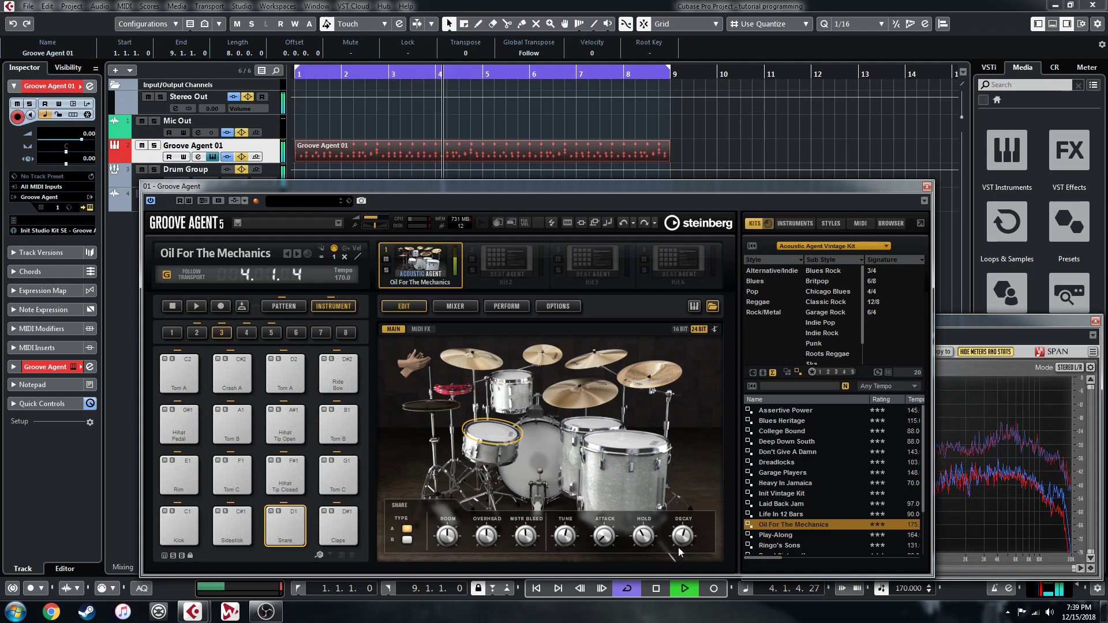
left_click(542, 472)
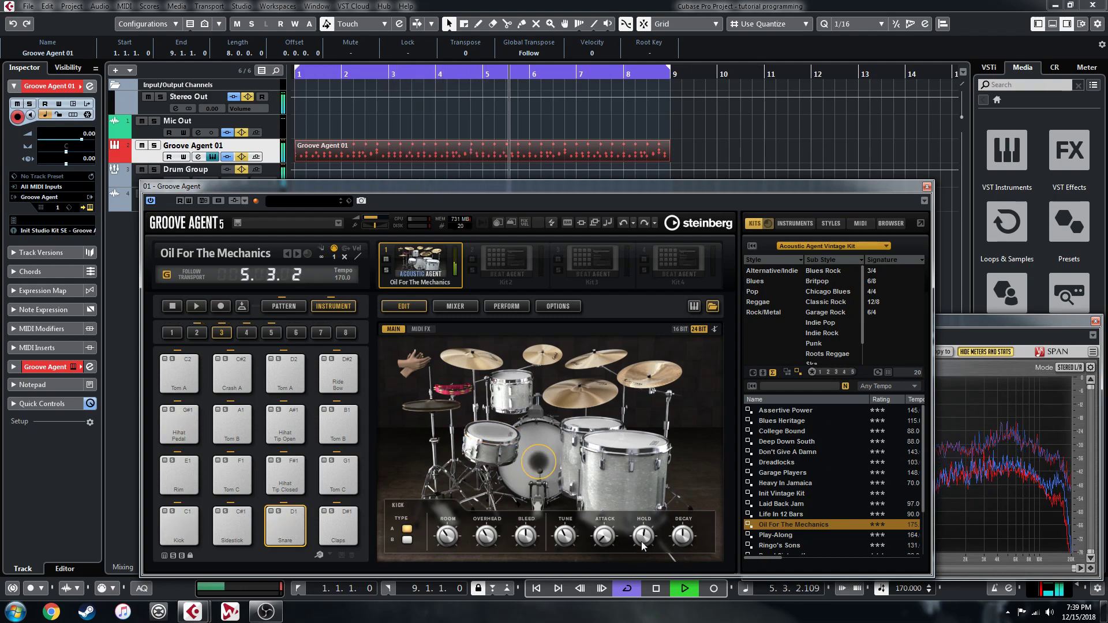
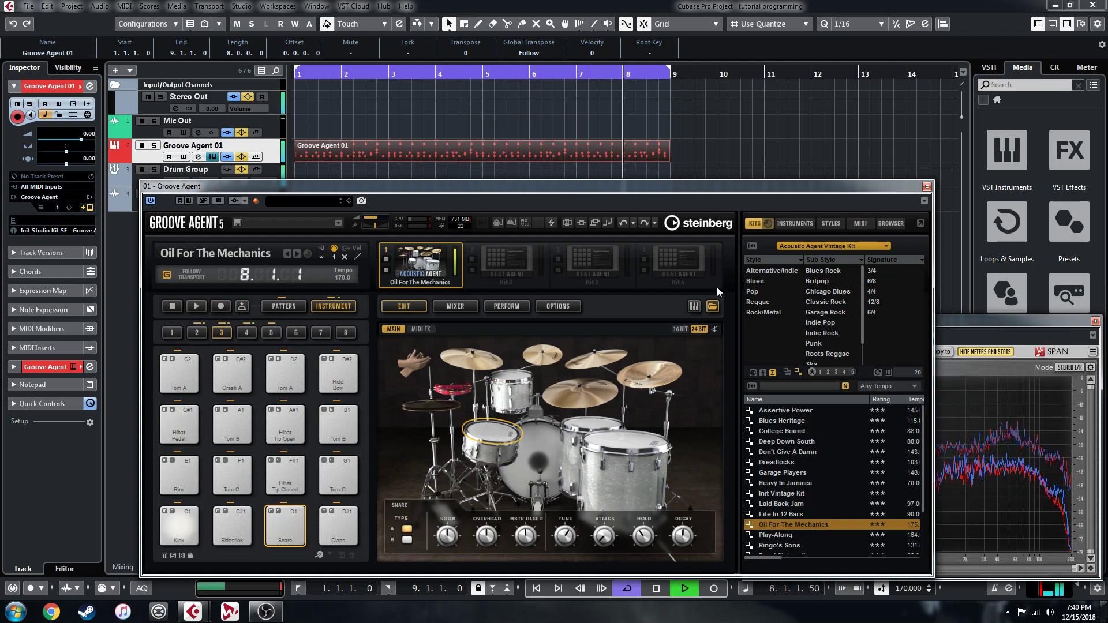
Step: Hide the kit browser and adjust the release gain of the Snare channel's envelope shaper in the mixer
left_click(713, 306)
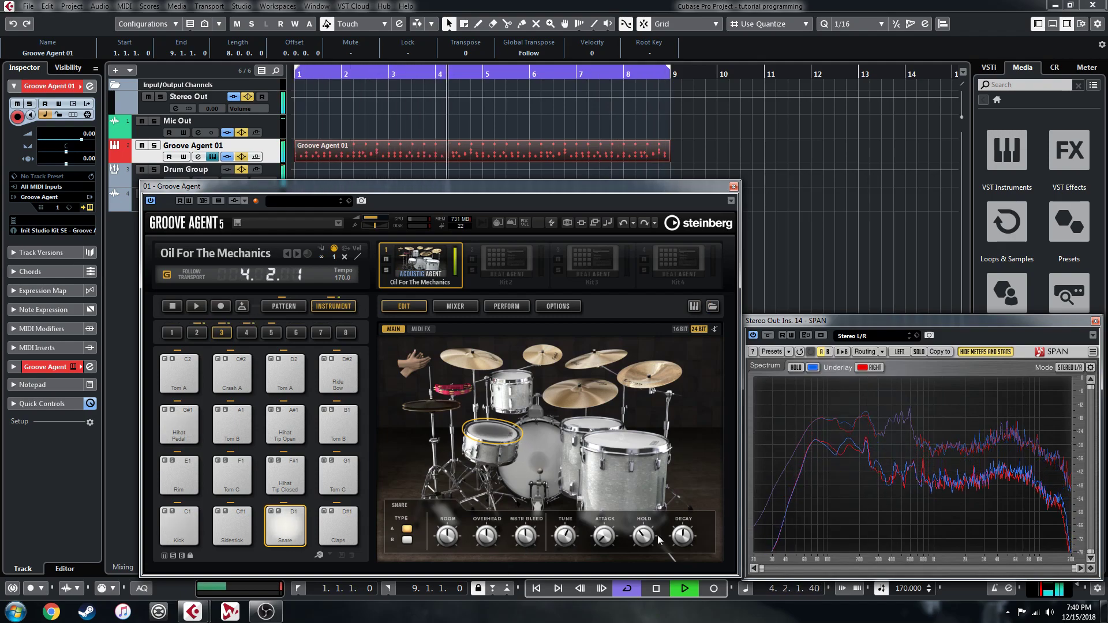
left_click(458, 306)
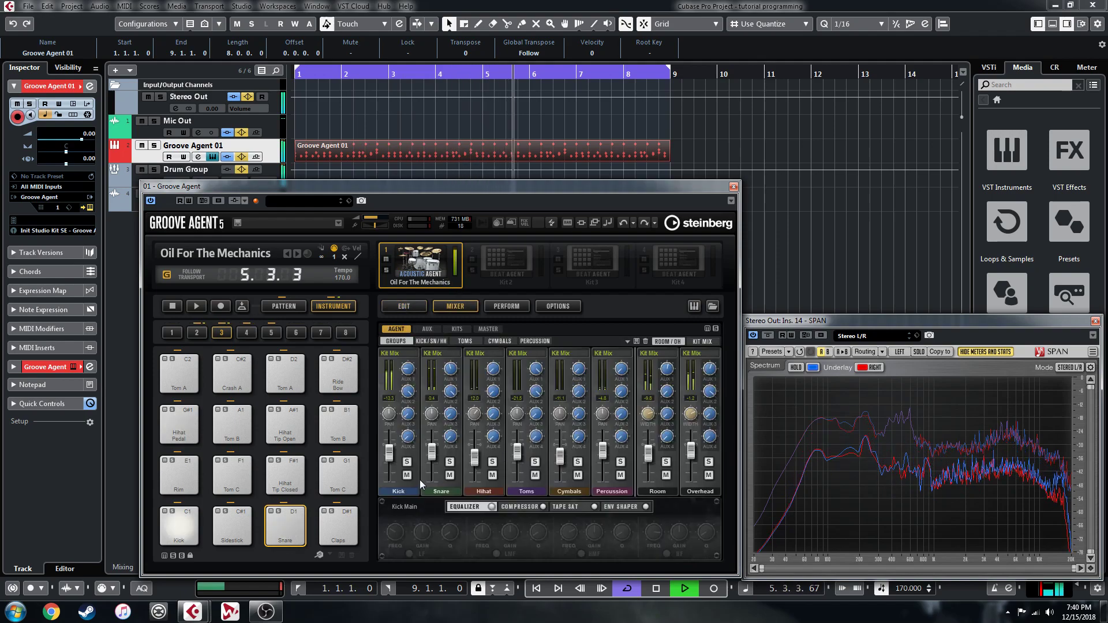
left_click(632, 506)
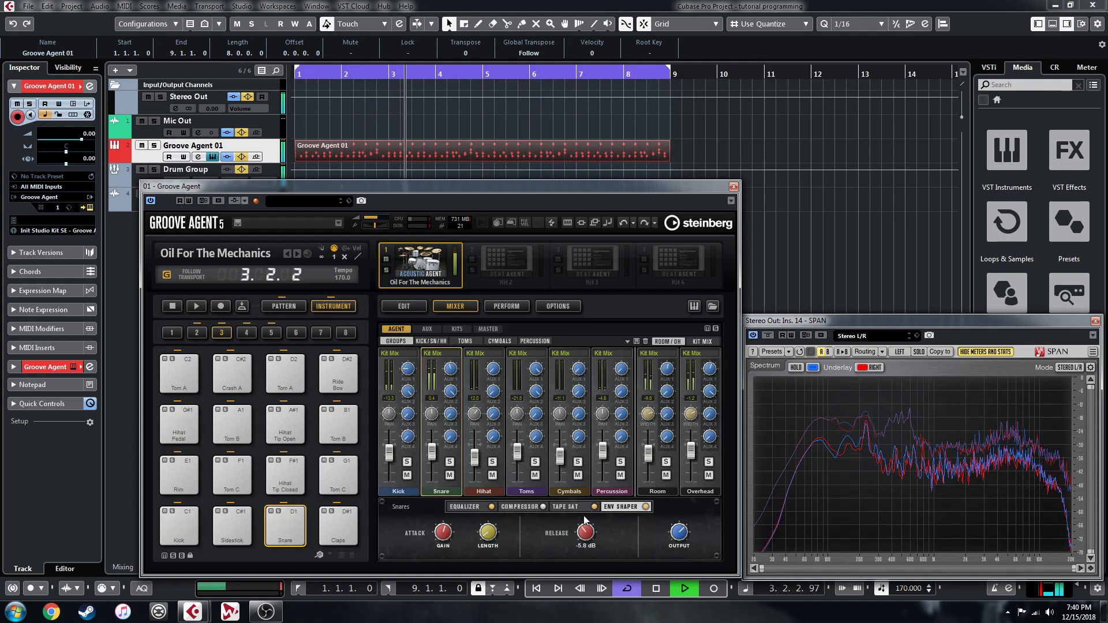
left_click_drag(582, 550, 576, 519)
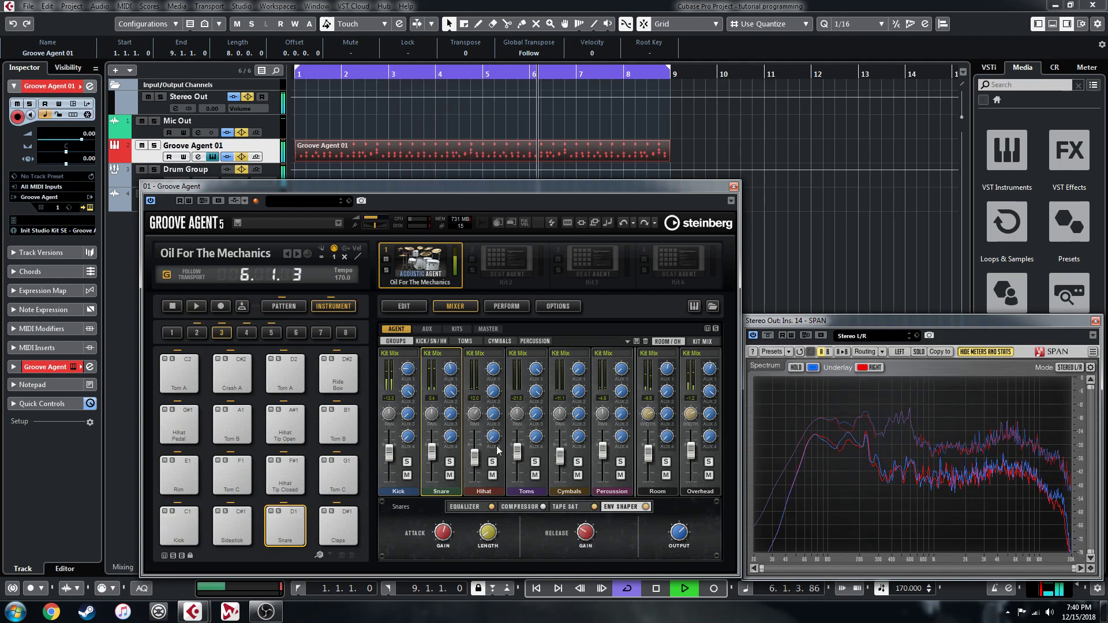
Step: Enable the envelope shaper on the Kick channel and adjust its release gain and attack gain
left_click(401, 493)
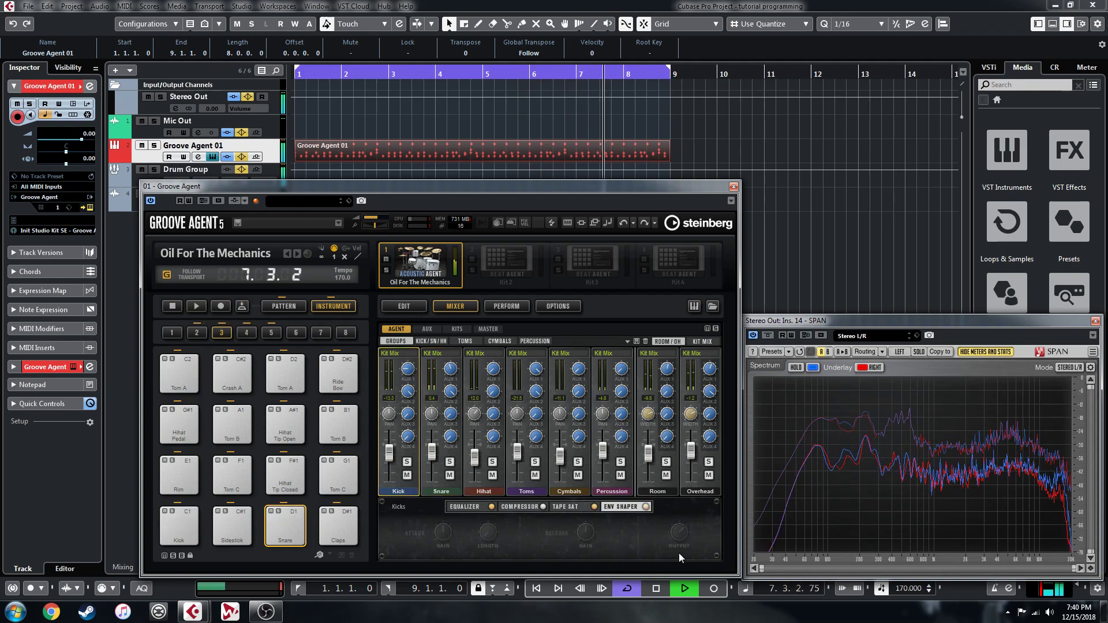
left_click(637, 509)
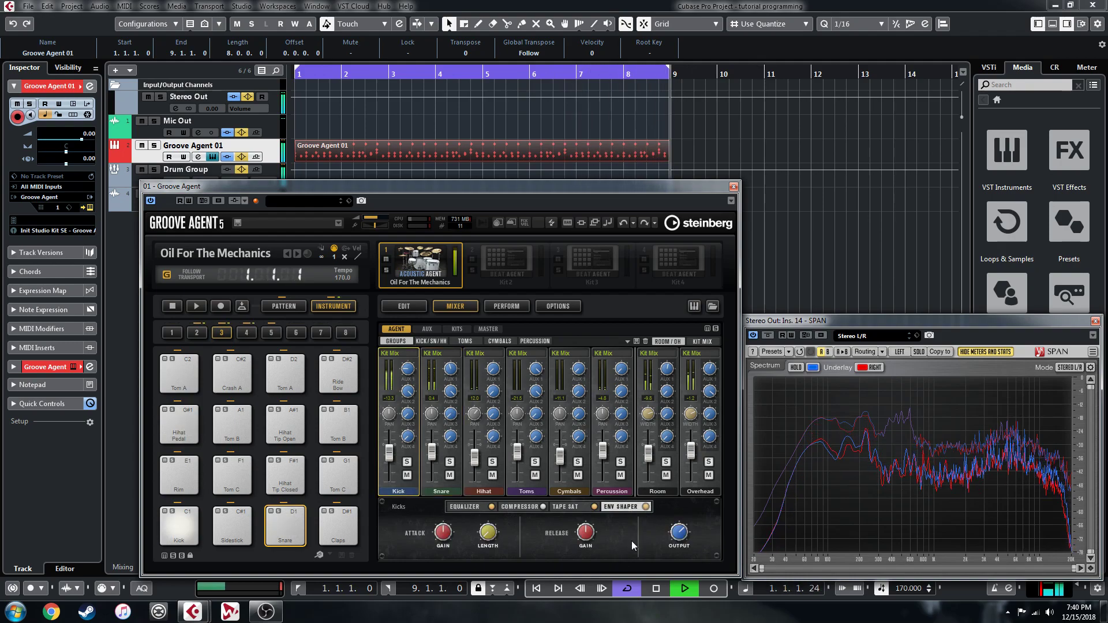
left_click_drag(590, 541, 590, 548)
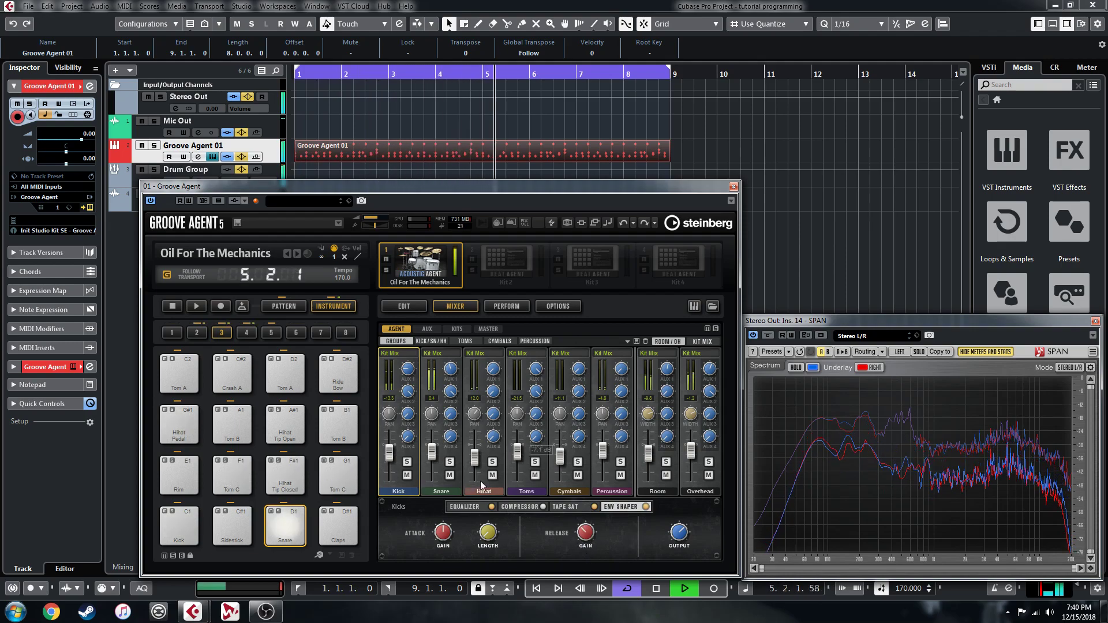
mouse_move(449, 532)
left_click_drag(448, 530, 449, 528)
Step: Enable the Kick channel's compressor at ratio 4 and adjust its release time and output level
left_click(514, 507)
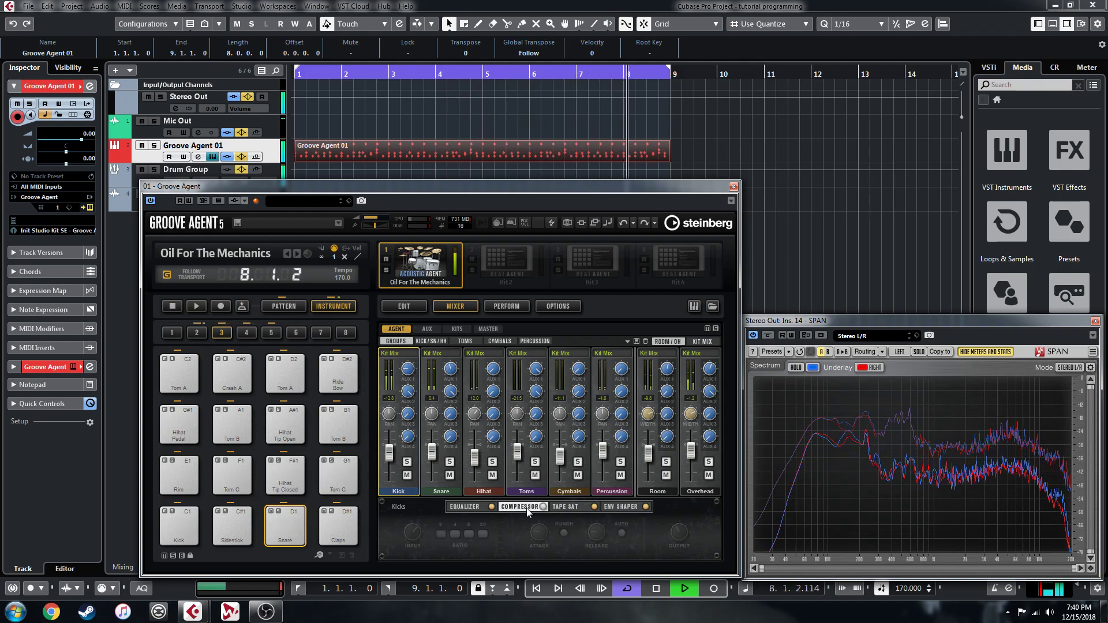
left_click(456, 534)
mouse_move(419, 532)
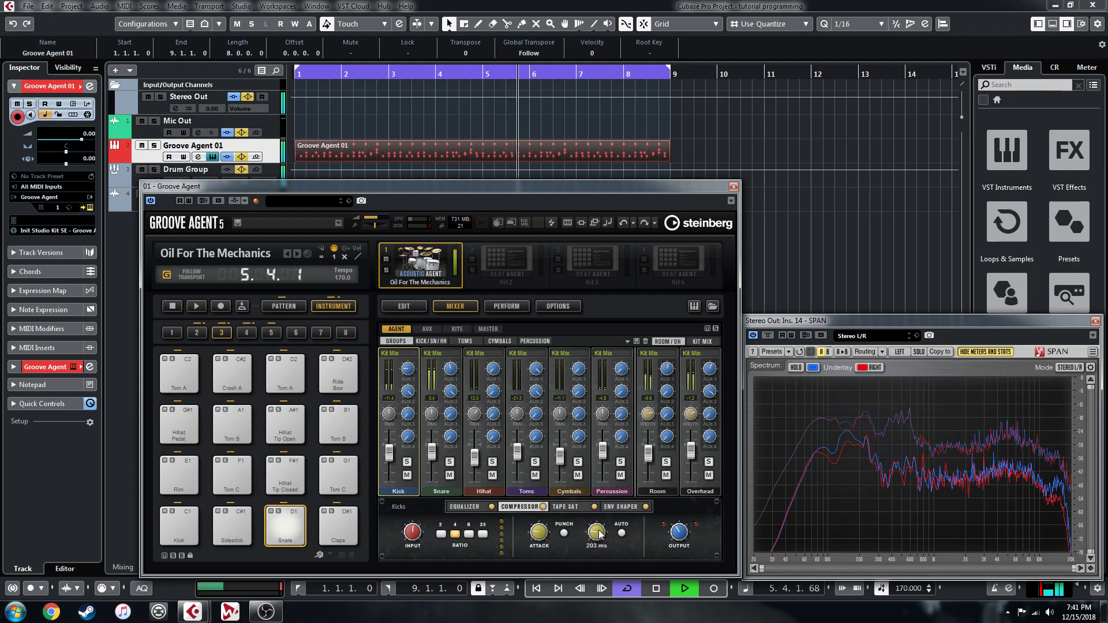
left_click_drag(602, 544, 601, 546)
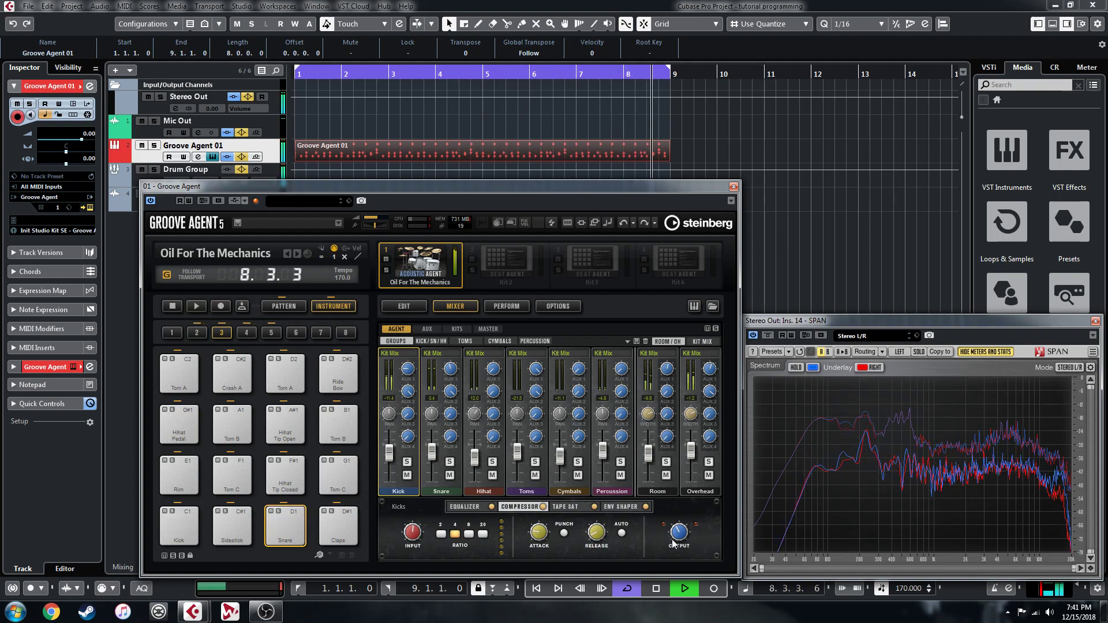
left_click_drag(681, 539, 681, 538)
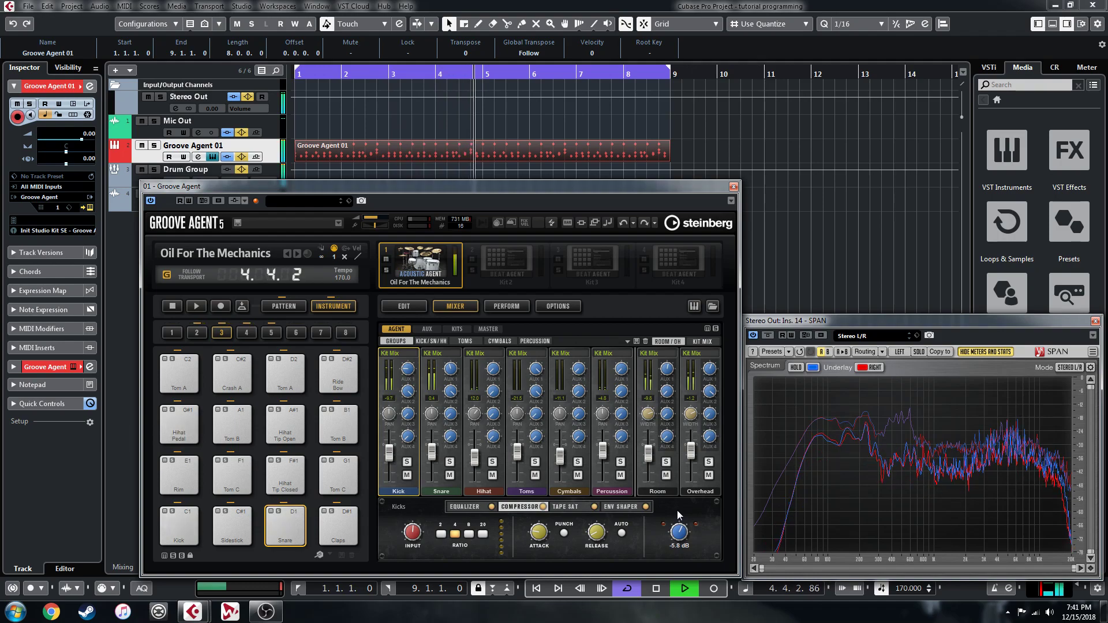
left_click_drag(687, 541, 680, 540)
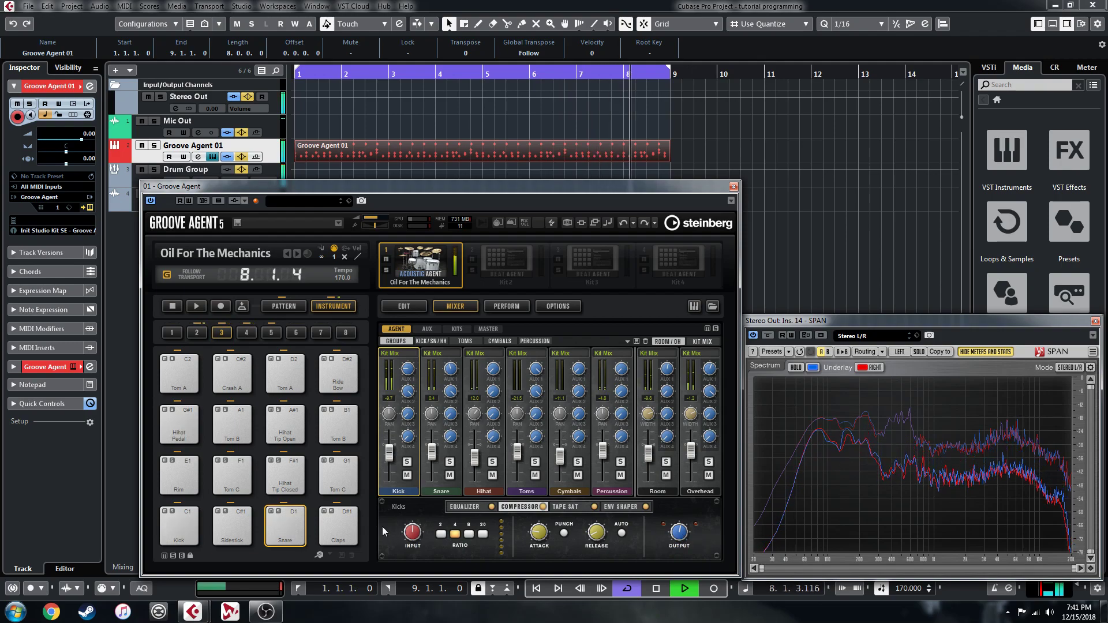
left_click(456, 535)
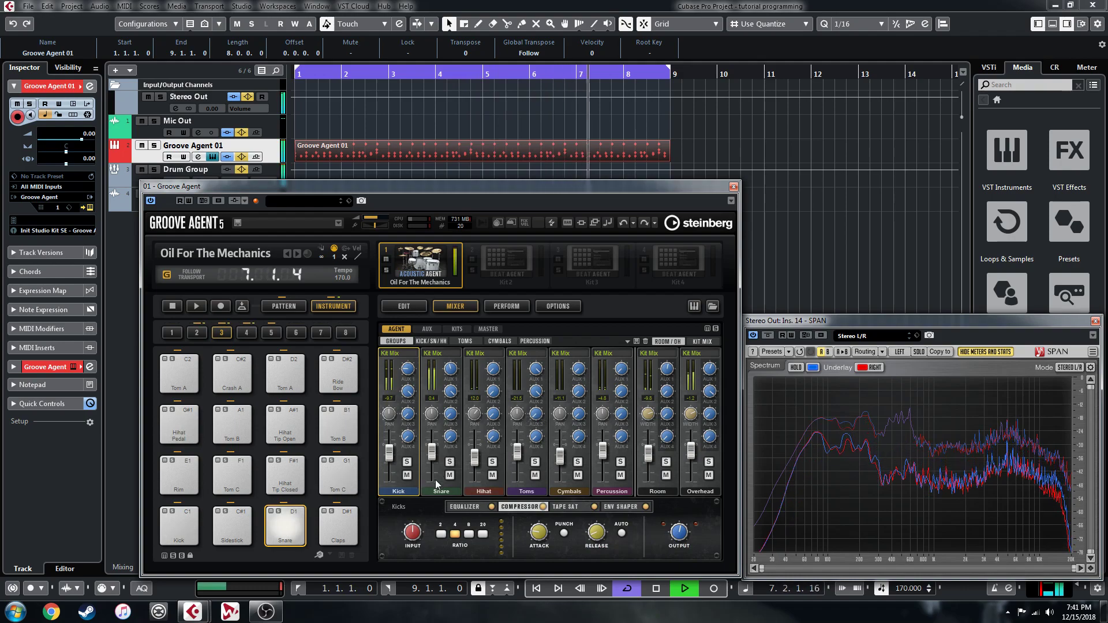
Step: Examine the Snare and Kick channels' equalizers, including the Kick's high-mid band frequency, gain and Q
left_click(442, 494)
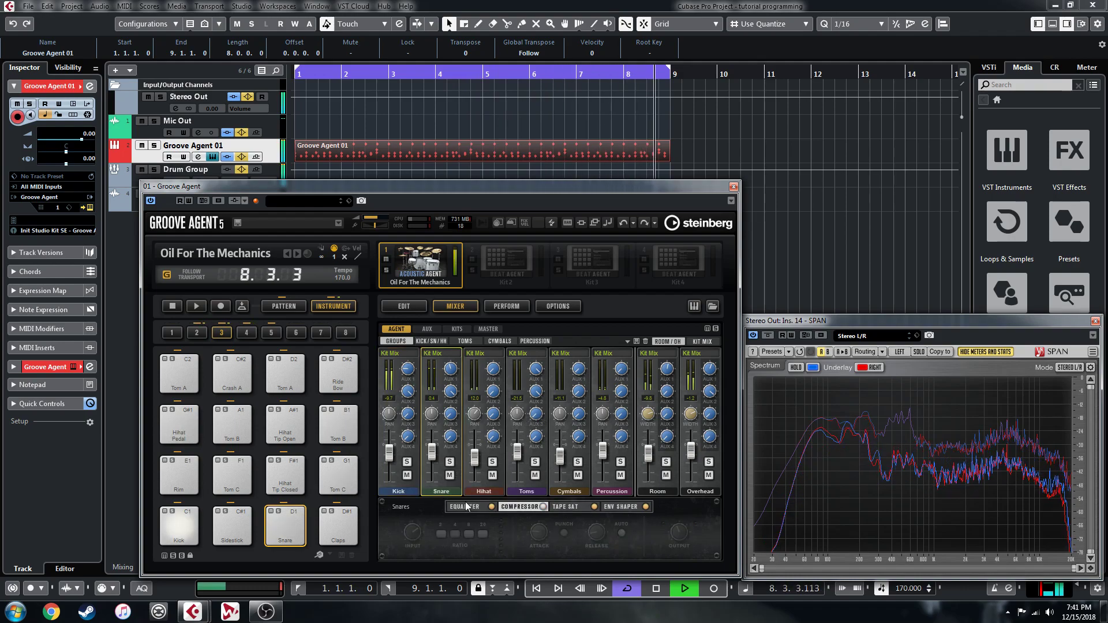
key("space")
left_click(464, 507)
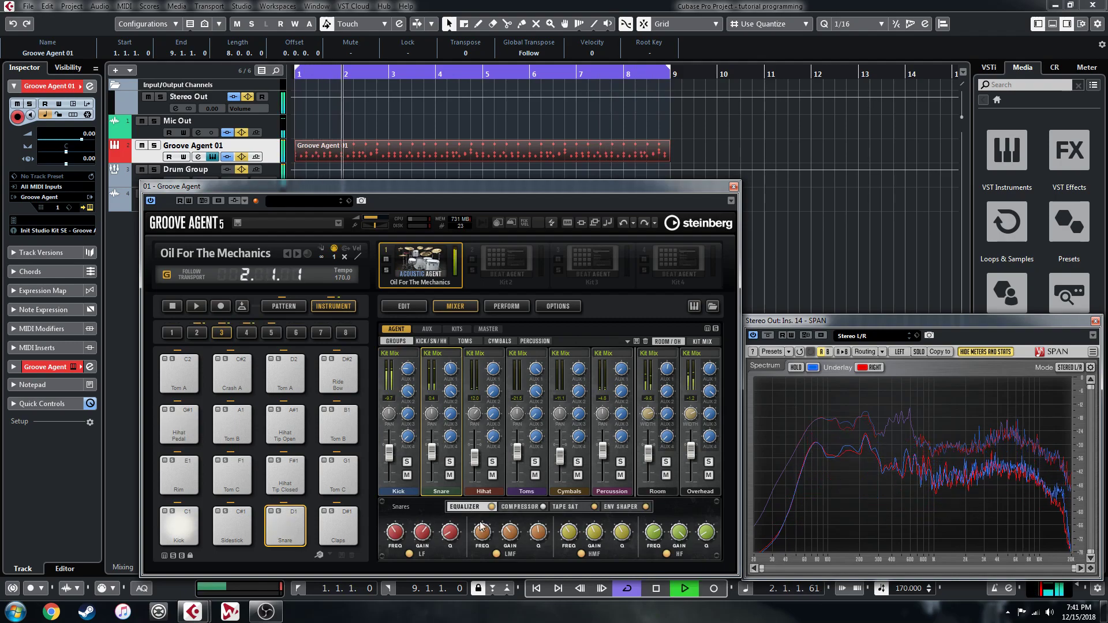
left_click(403, 492)
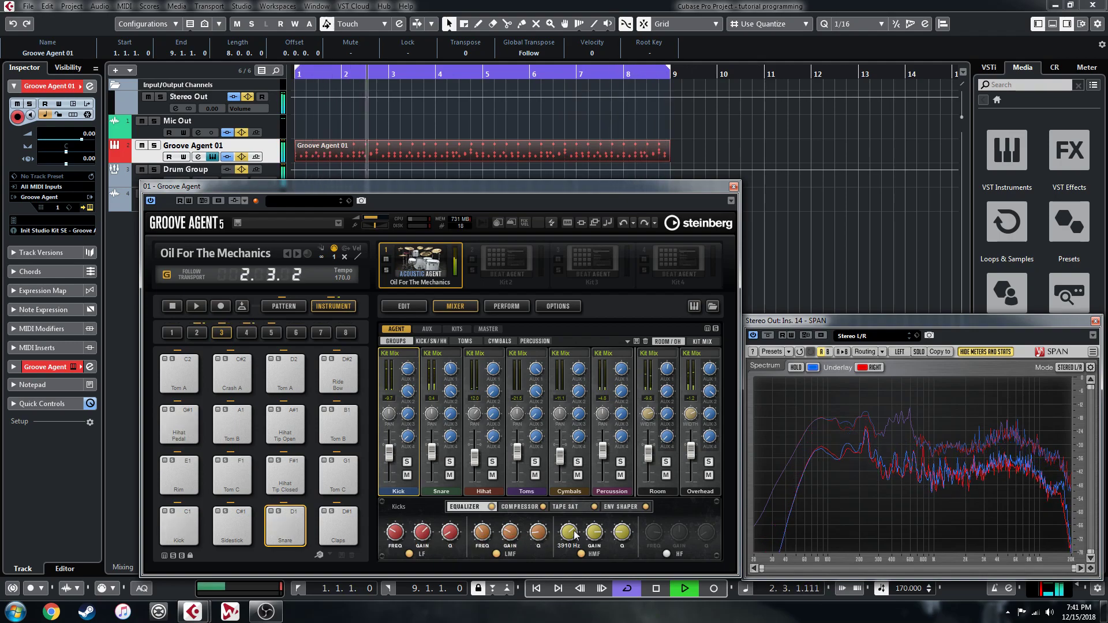
mouse_move(569, 532)
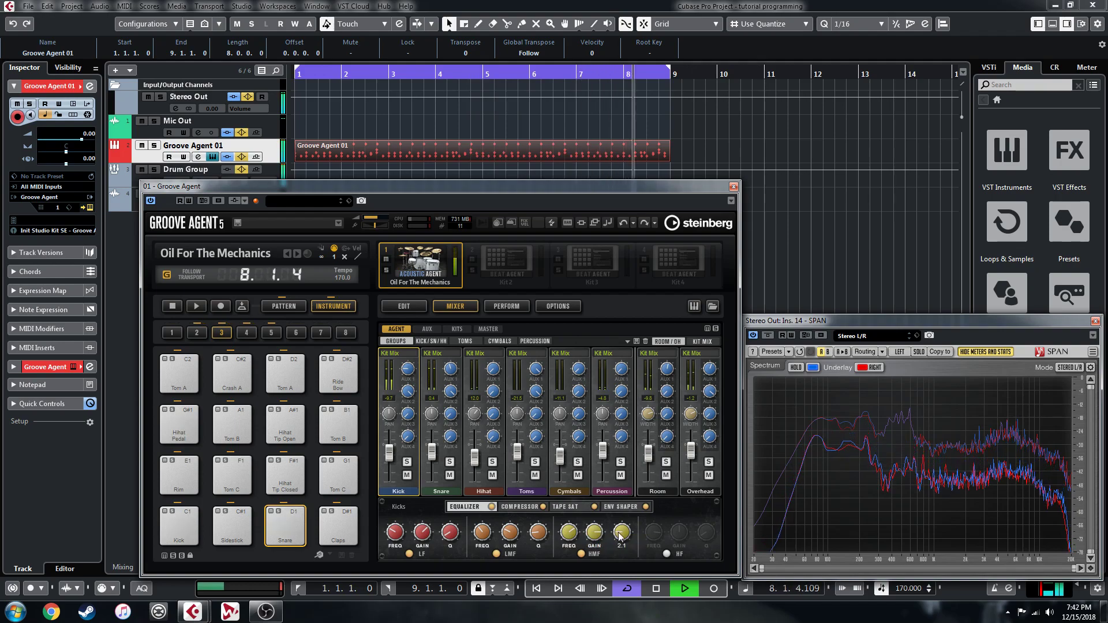
Step: Adjust the frequency and gain of the LF band in the Snare channel's equalizer
left_click(439, 491)
mouse_move(415, 535)
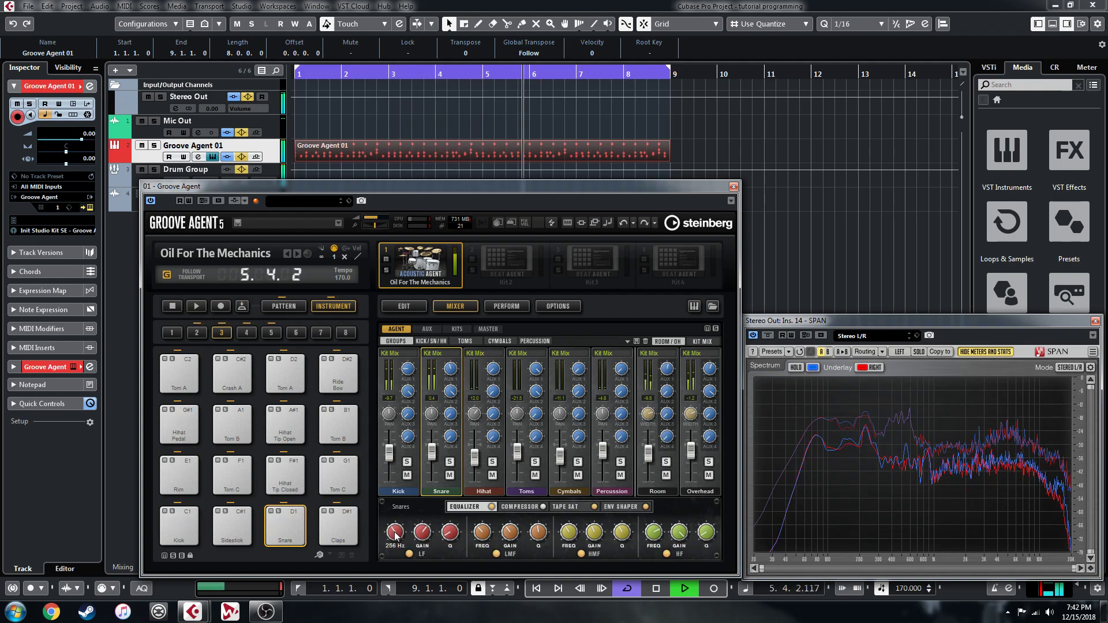
left_click_drag(395, 533, 396, 536)
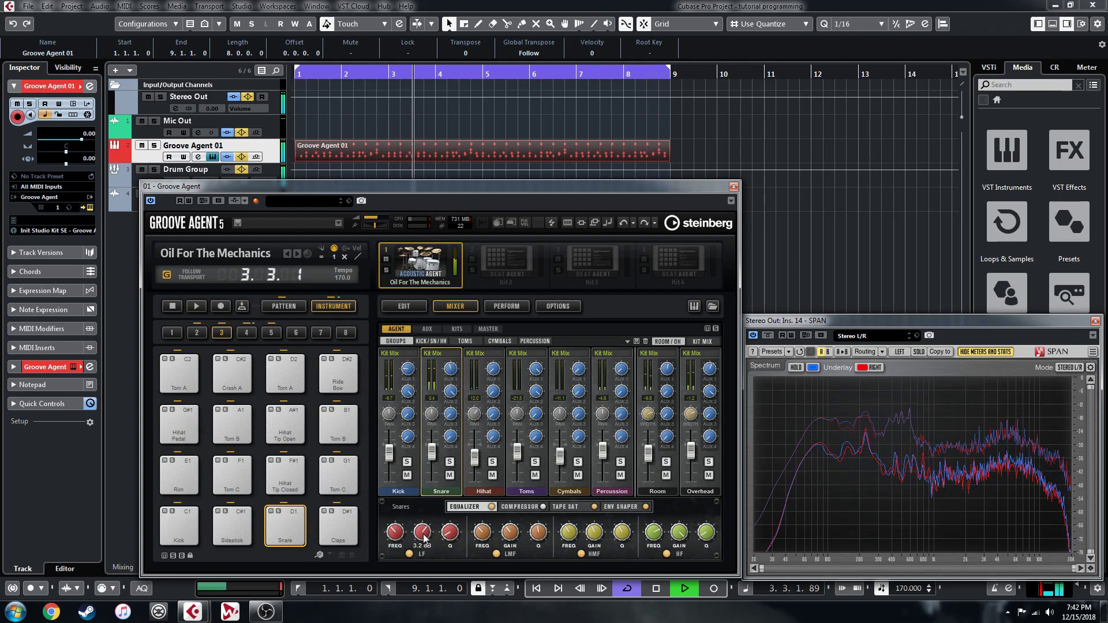
scroll(454, 536, "up", 2)
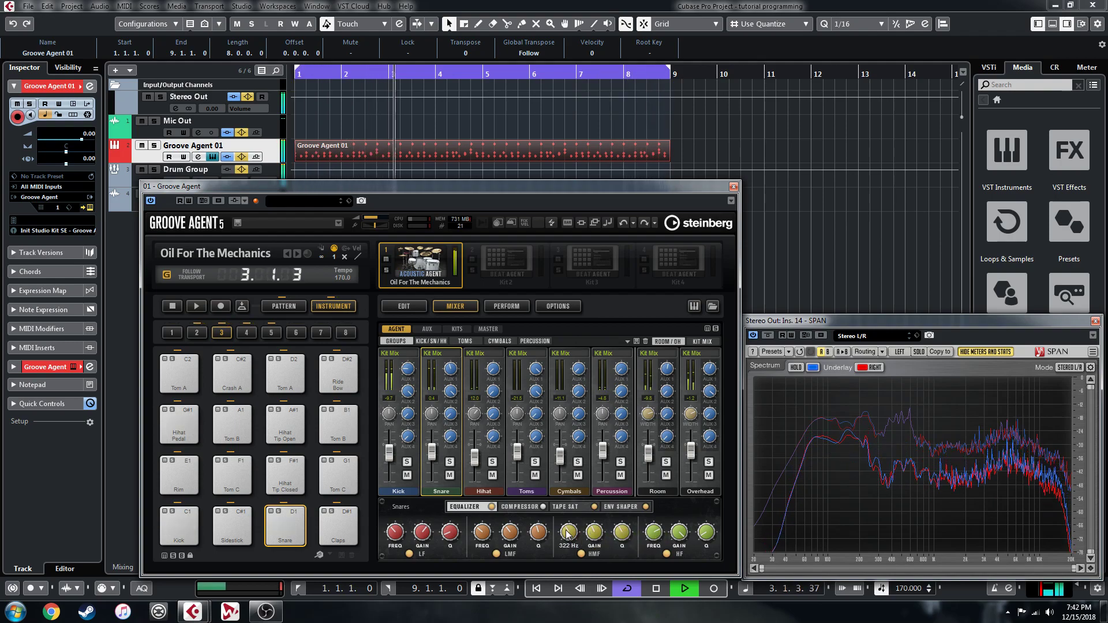
Step: Adjust the Snare equalizer's HMF frequency and its HF band frequency, with the HF gain at about 10.6 dB
scroll(568, 534, "up", 2)
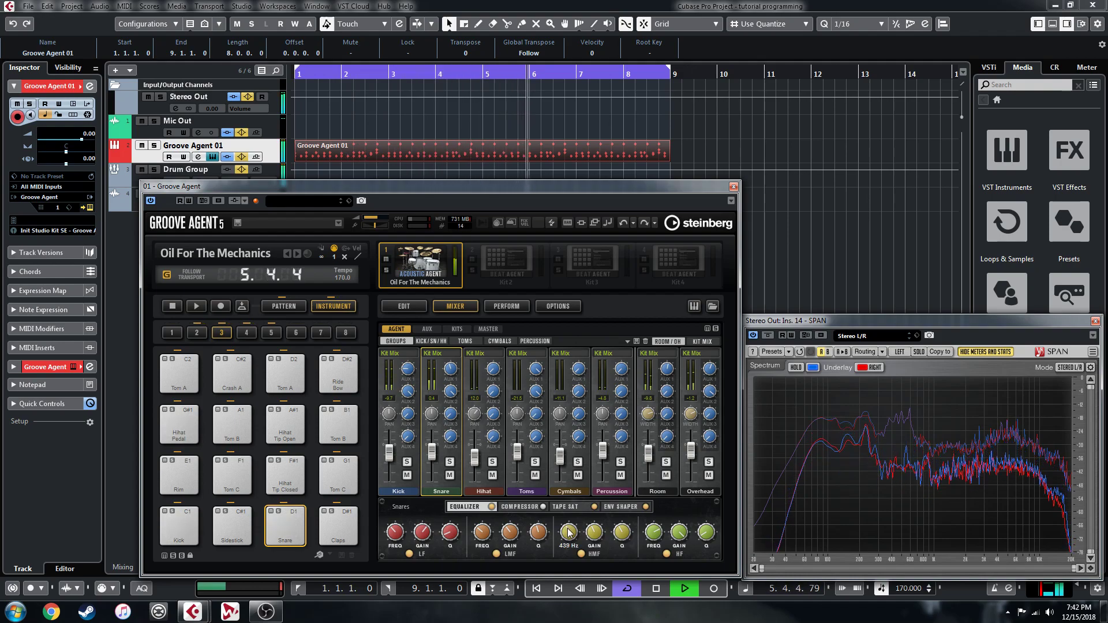
scroll(569, 534, "down", 2)
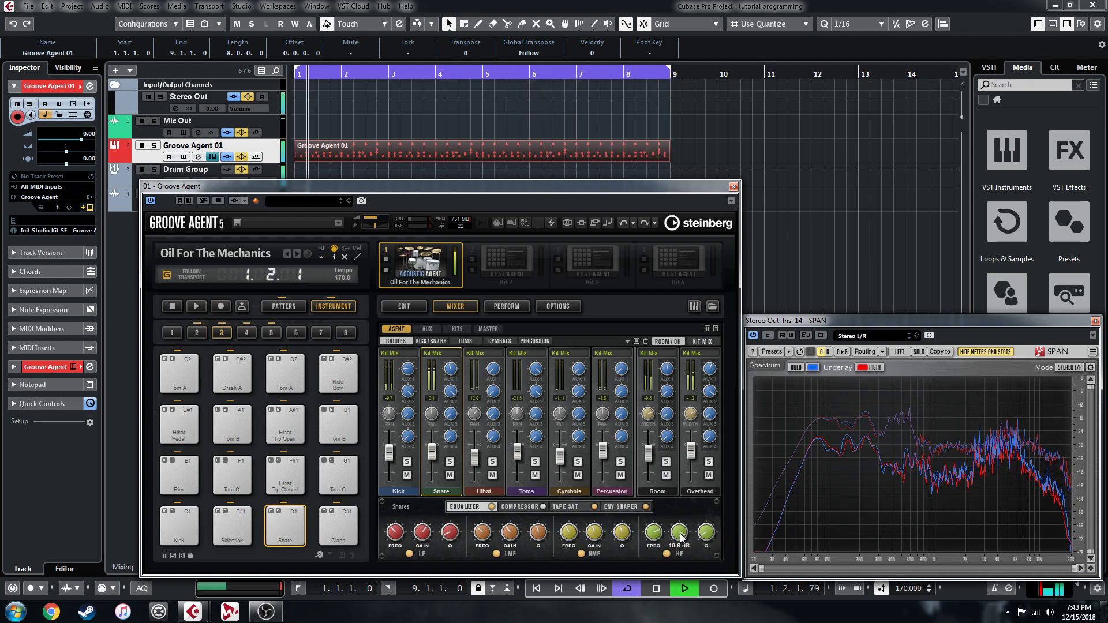
left_click_drag(681, 538, 660, 517)
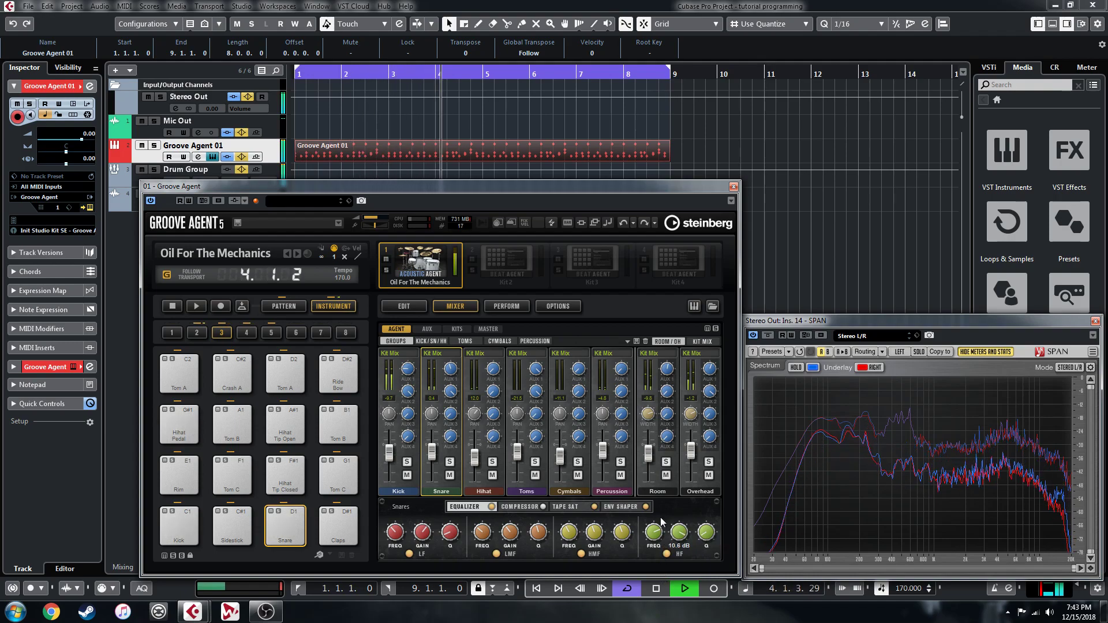
mouse_move(656, 535)
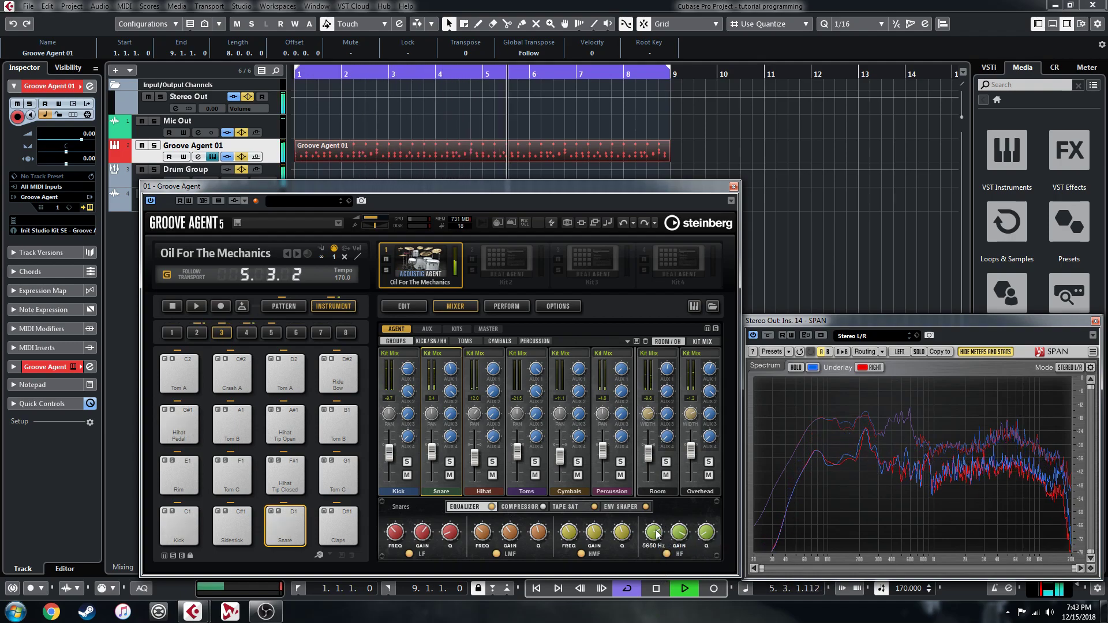
left_click_drag(657, 535, 645, 535)
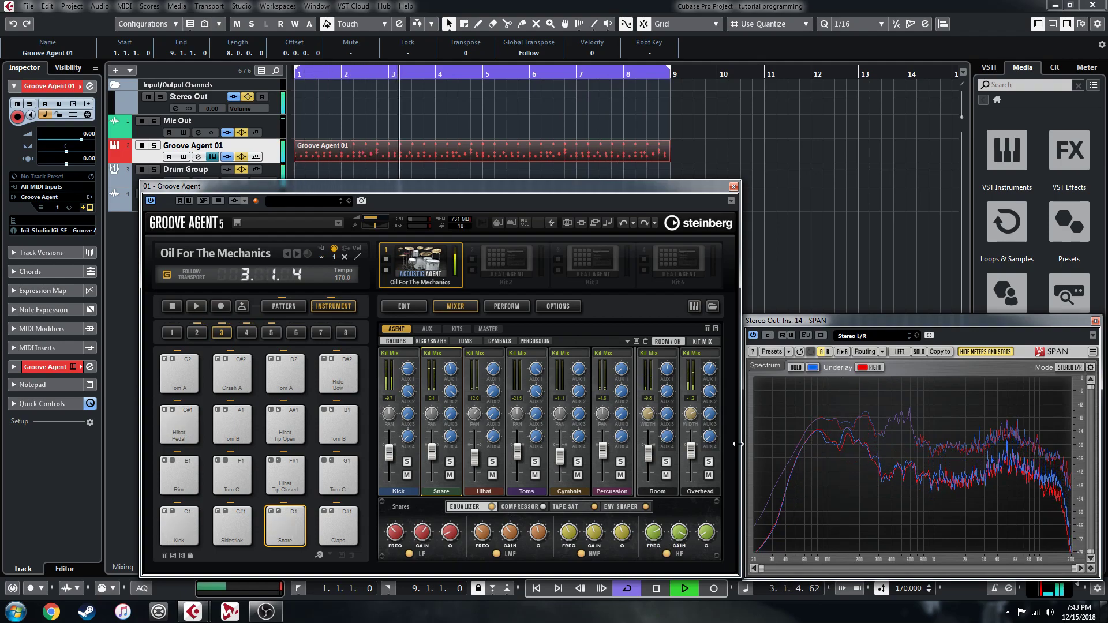
Step: Solo the Hihat channel and enable its equalizer's LF band, cutting the gain and adjusting the frequency
left_click(489, 491)
left_click(493, 462)
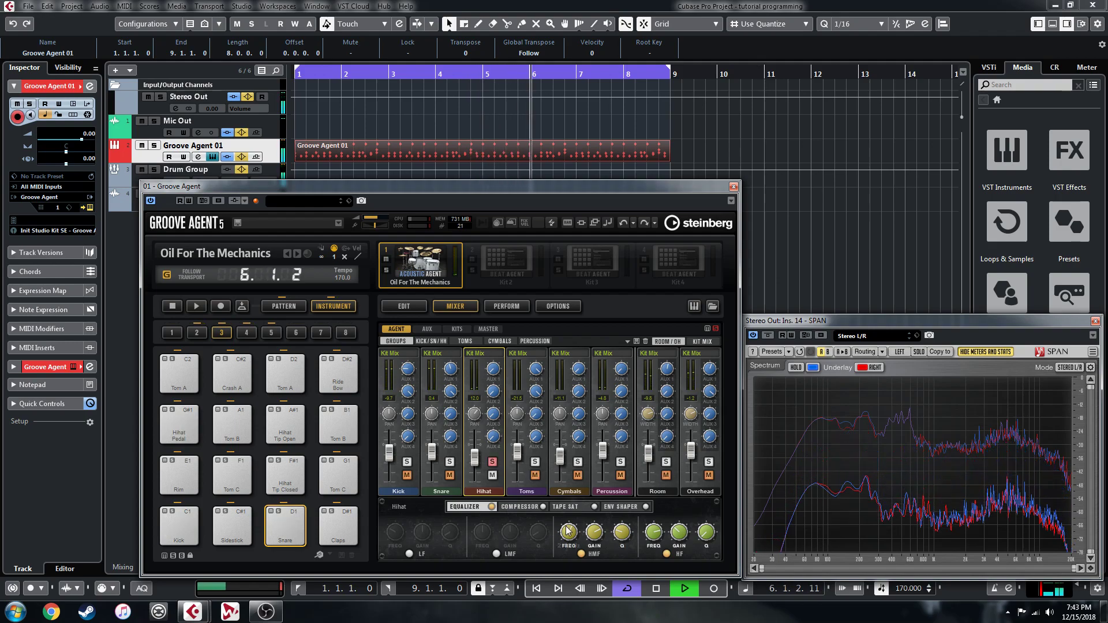
left_click(408, 554)
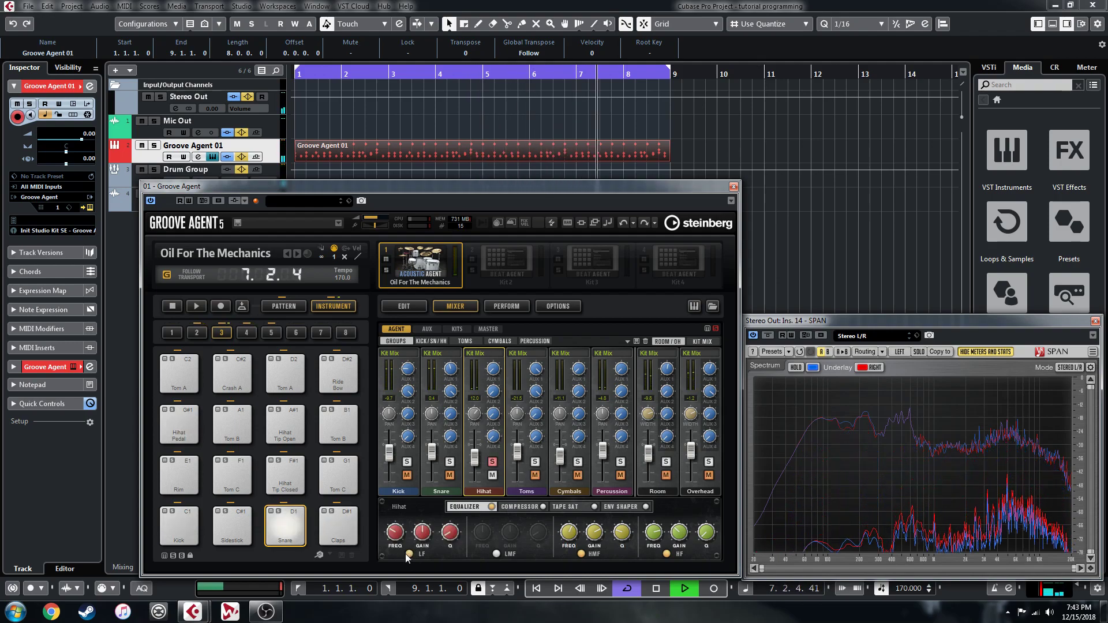
left_click_drag(421, 534, 418, 596)
left_click_drag(395, 536, 396, 523)
Step: Enable the Hihat equalizer's LMF band, cut its gain and adjust its frequency, comparing the sound with the equalizer bypassed
left_click(496, 554)
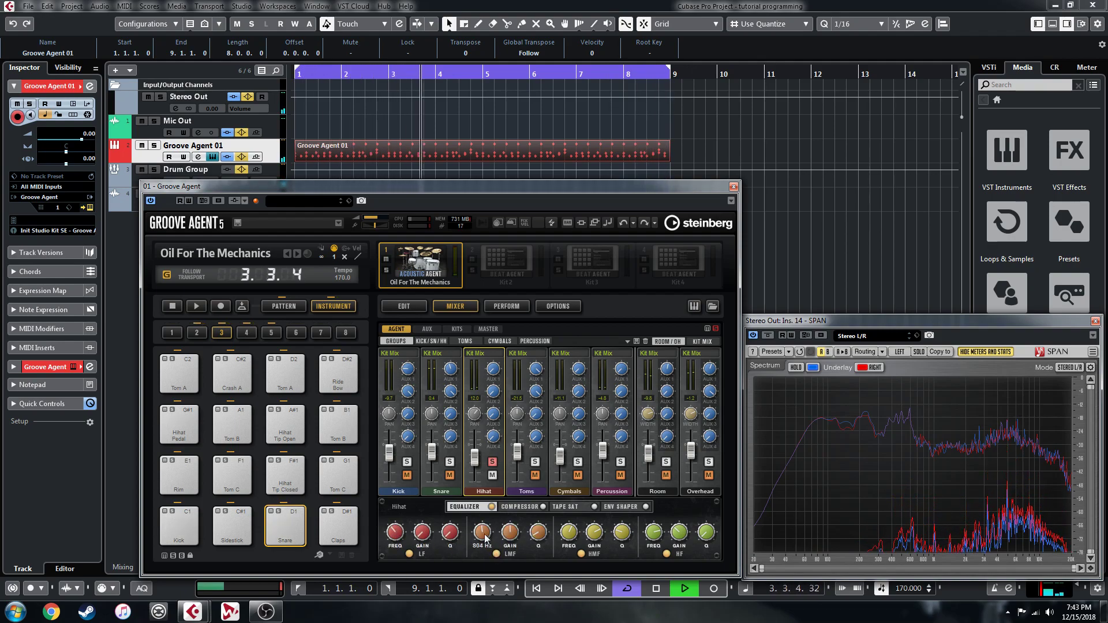
left_click_drag(511, 534, 510, 595)
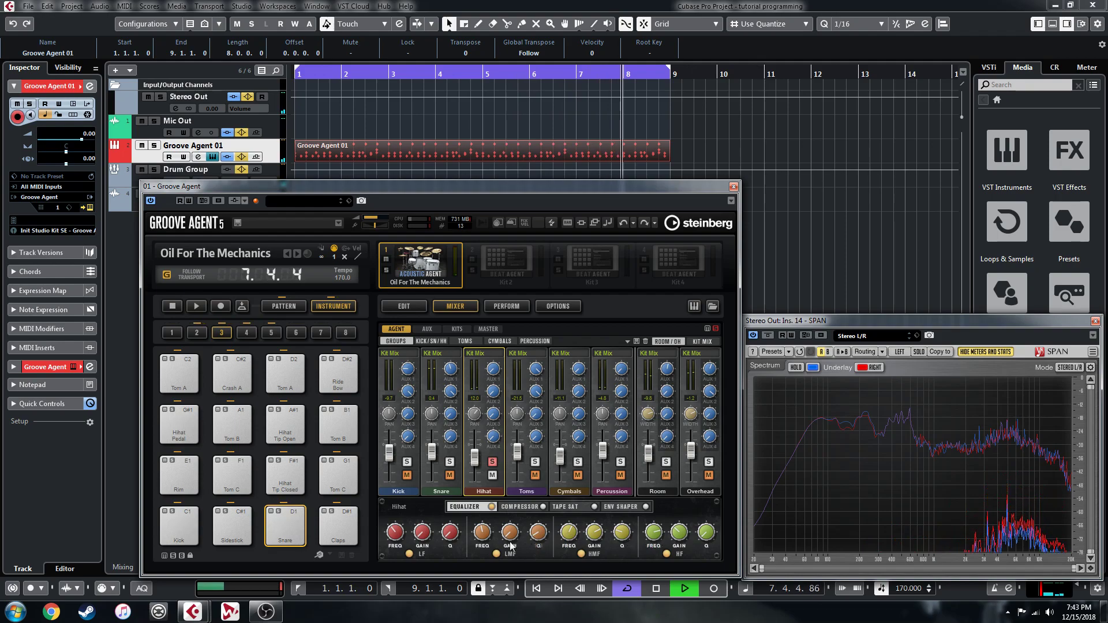
scroll(480, 538, "down", 3)
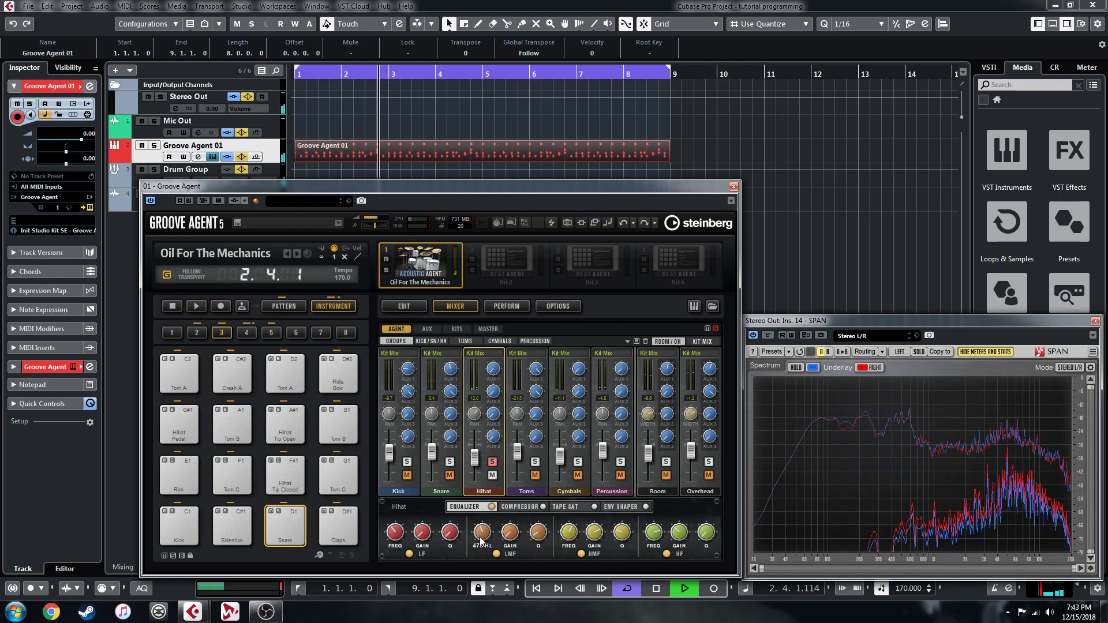
left_click(491, 507)
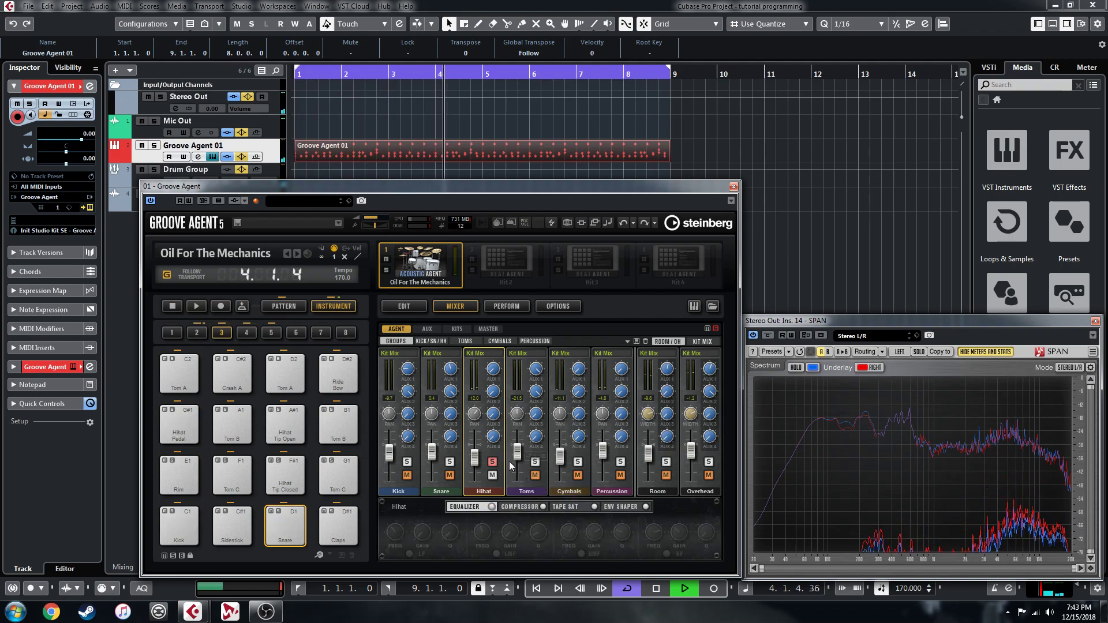
left_click(491, 506)
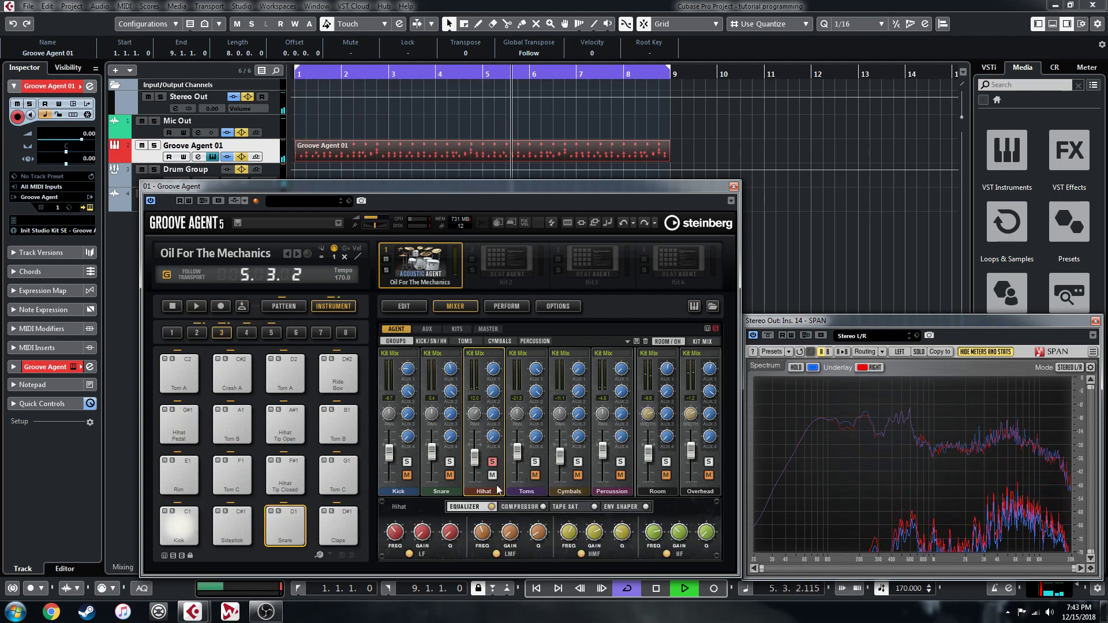
Step: Enable tape saturation on the Hihat channel and adjust its drive, as well as the Overhead channel's tape saturation drive
left_click(565, 507)
left_click(595, 507)
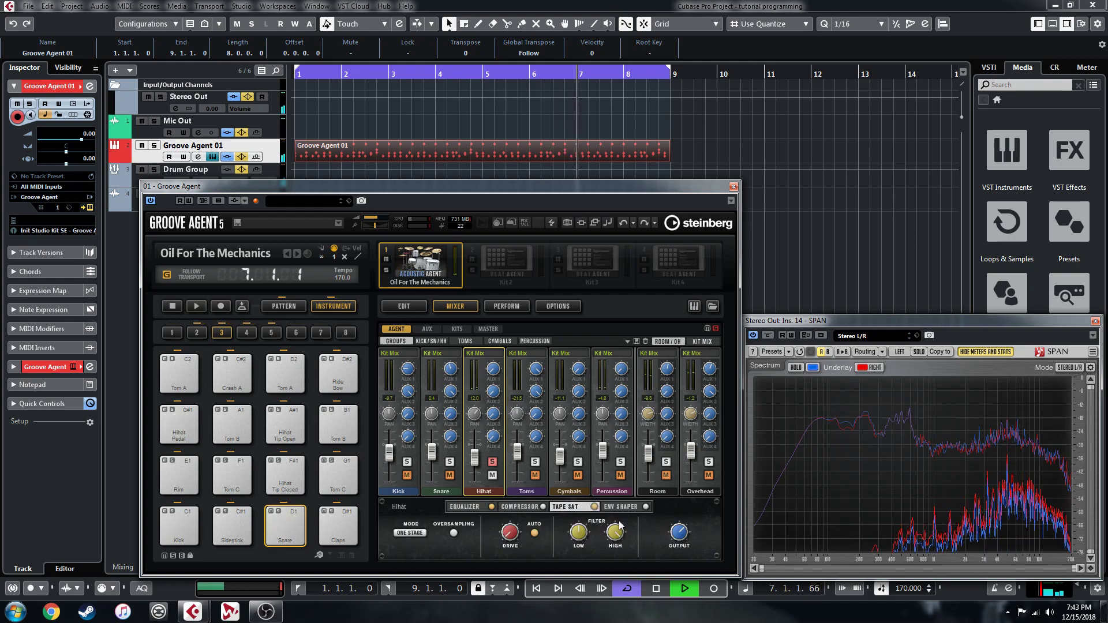
left_click_drag(509, 534, 512, 522)
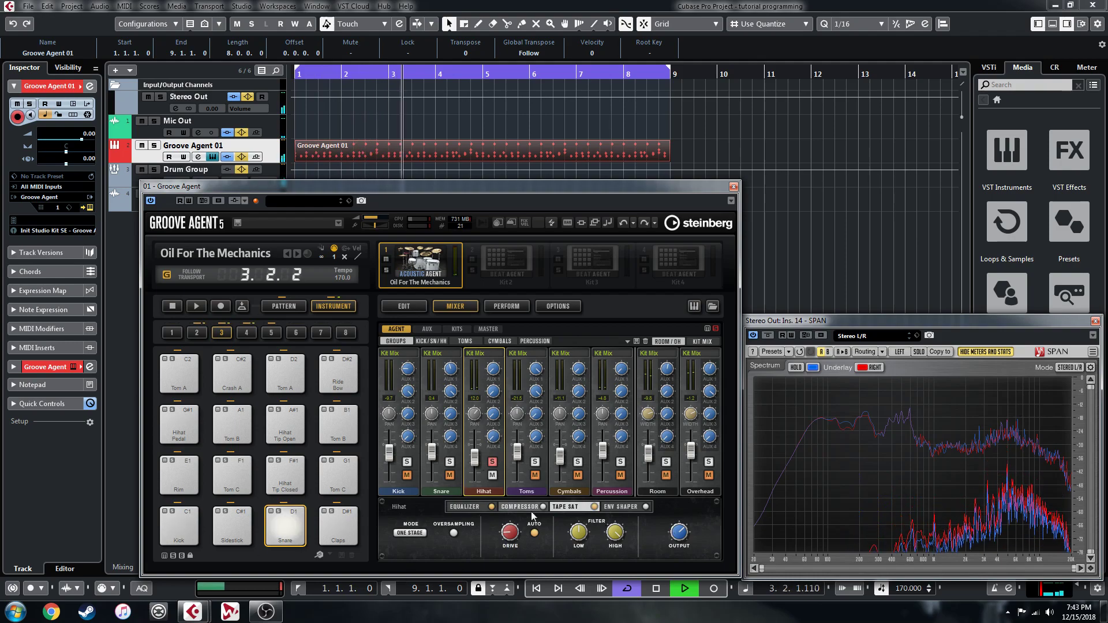
left_click(697, 492)
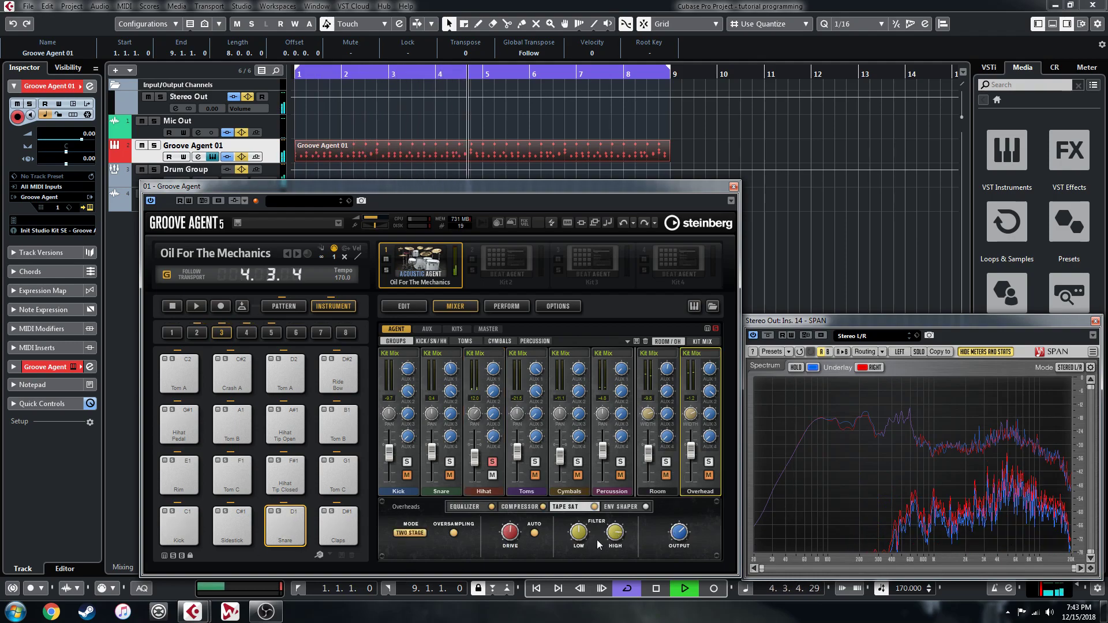
left_click_drag(508, 536, 508, 538)
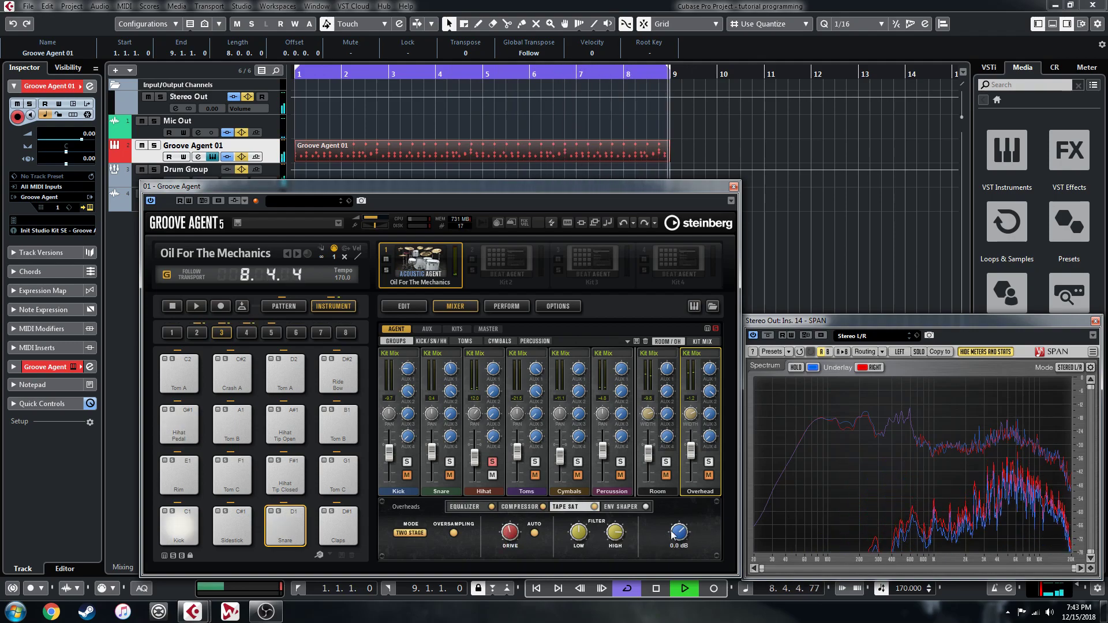
Step: Examine the equalizer and envelope shaper settings of the Room channel
left_click(655, 491)
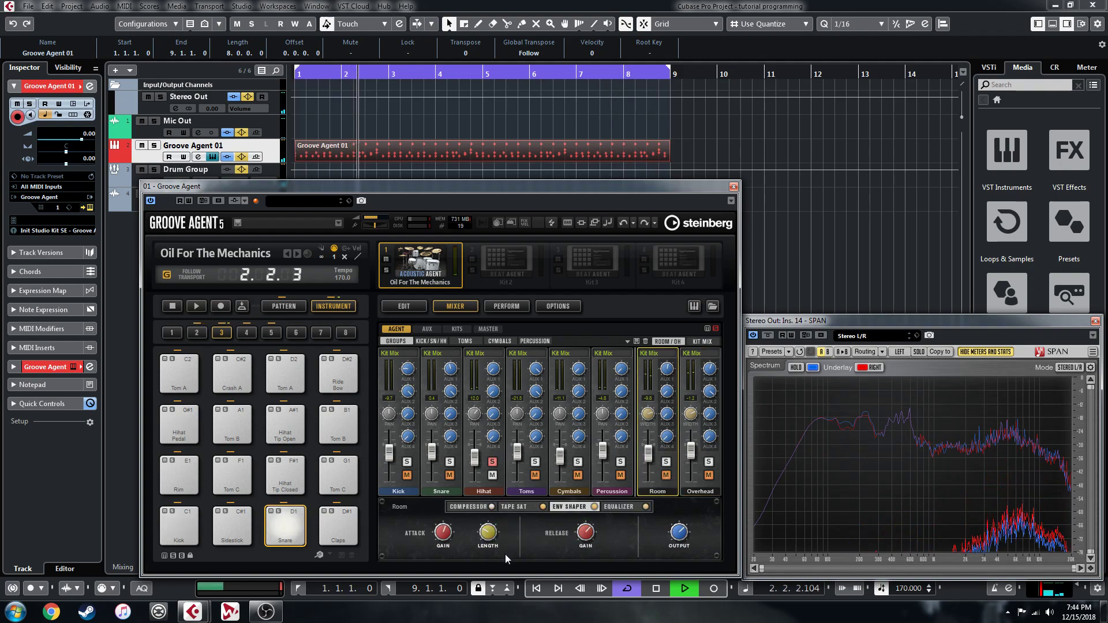
left_click(617, 508)
left_click(568, 507)
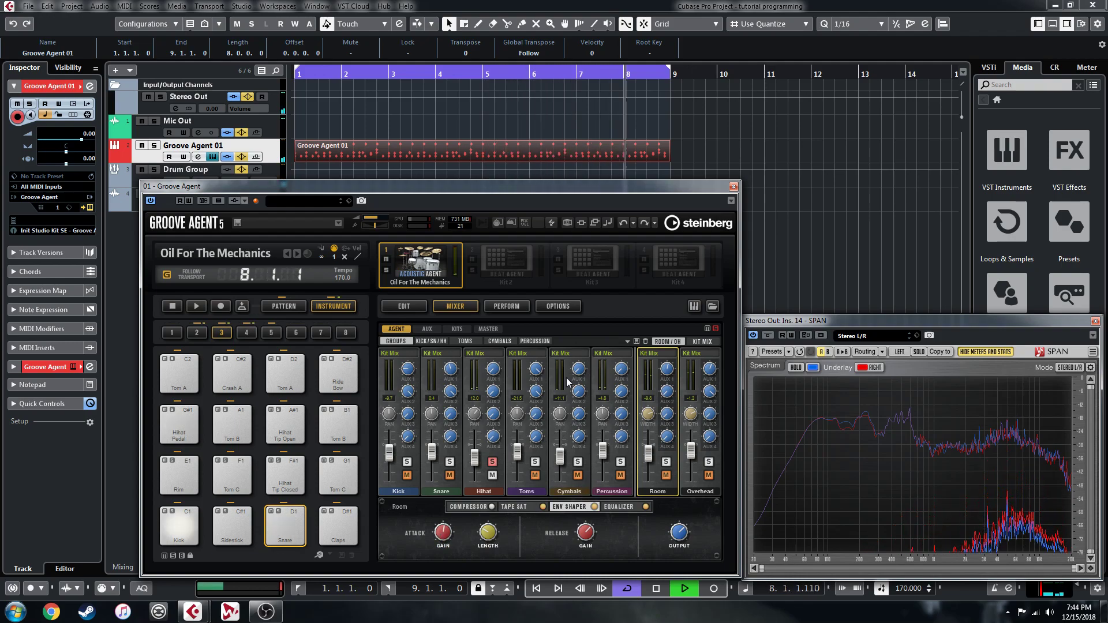
Step: Clear the Hihat solo and slightly lower the Percussion channel's level
left_click(716, 329)
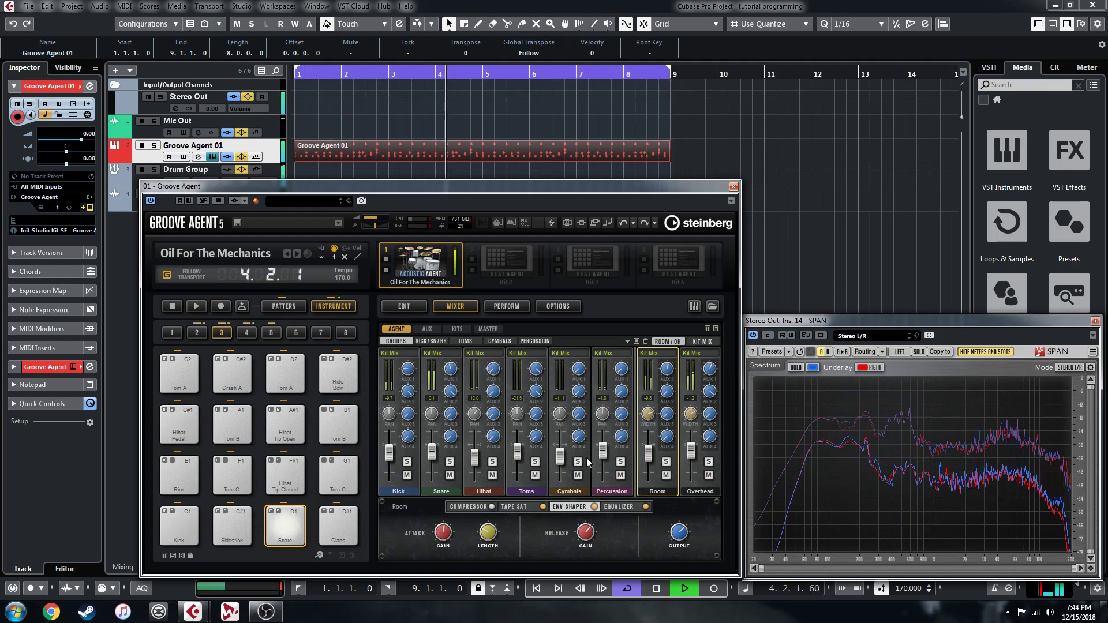
left_click_drag(606, 454, 607, 458)
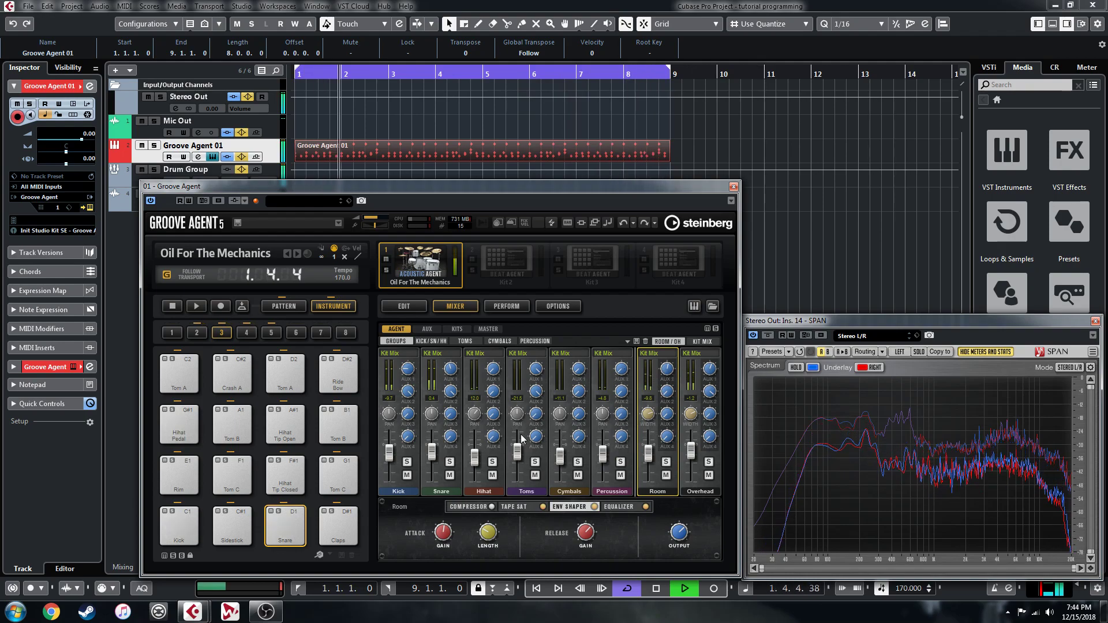
Step: Review the individual kick, snare, hi-hat and percussion channels, and examine the levels of the group channels
left_click(430, 341)
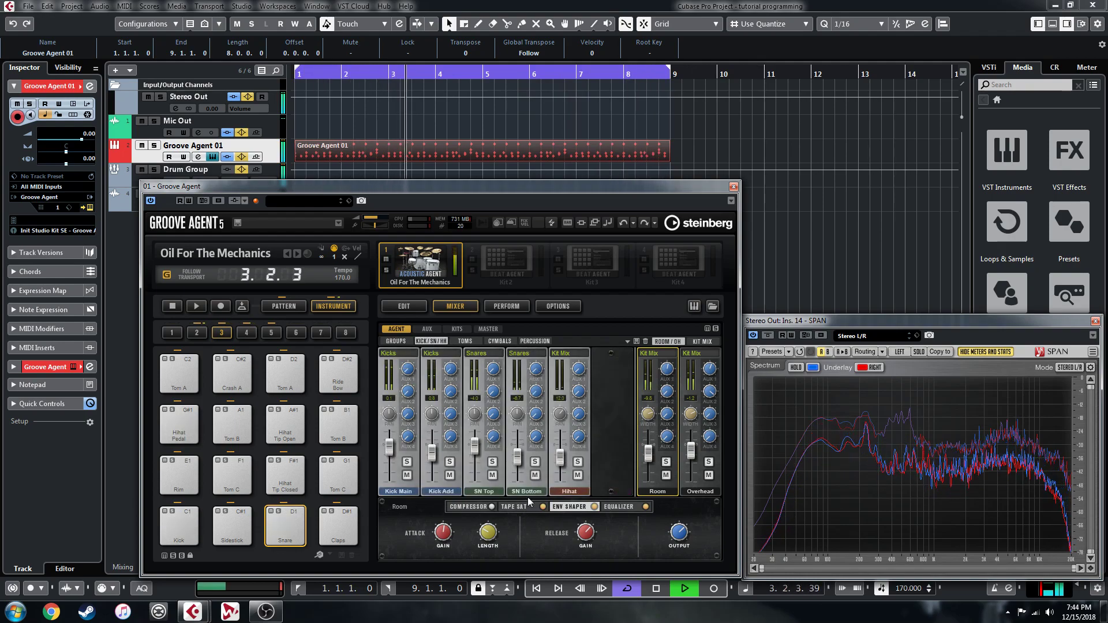
left_click(526, 340)
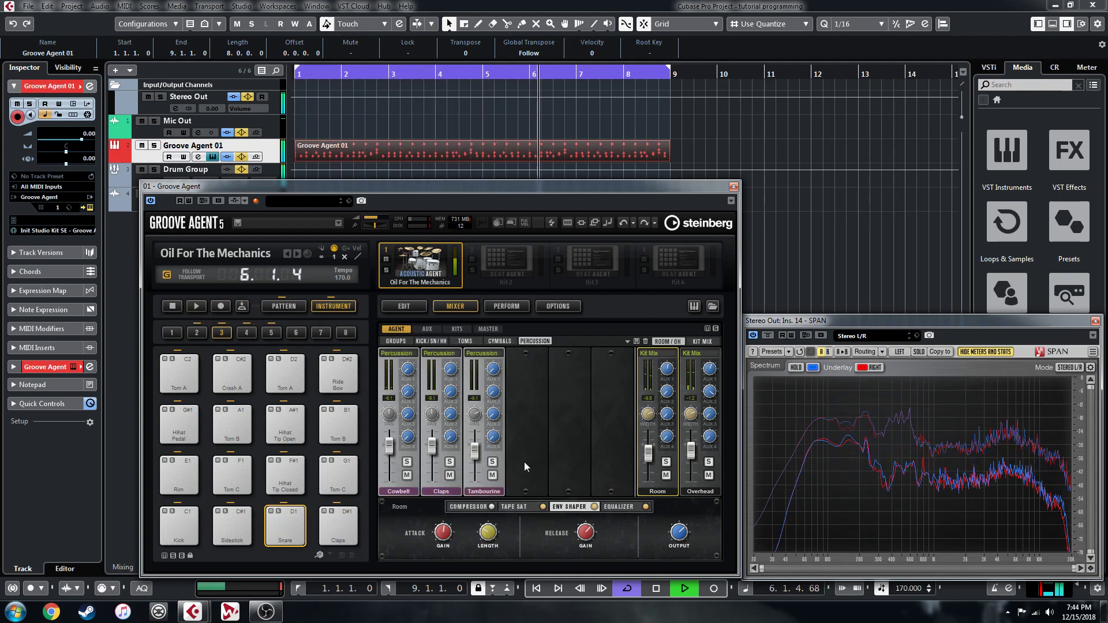
left_click_drag(412, 362, 403, 327)
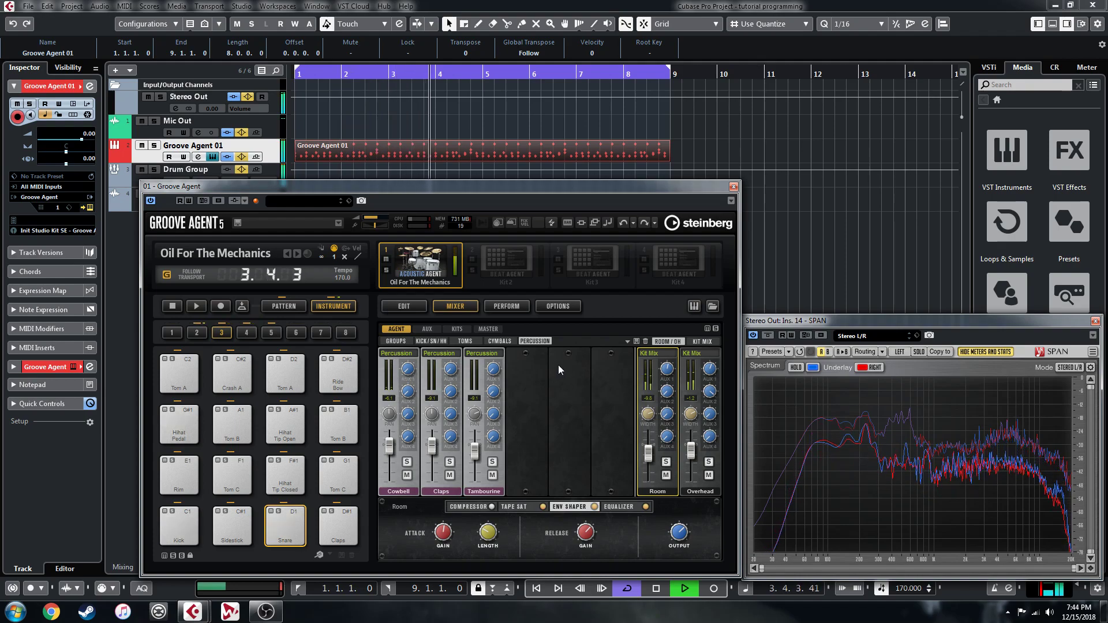
left_click(396, 341)
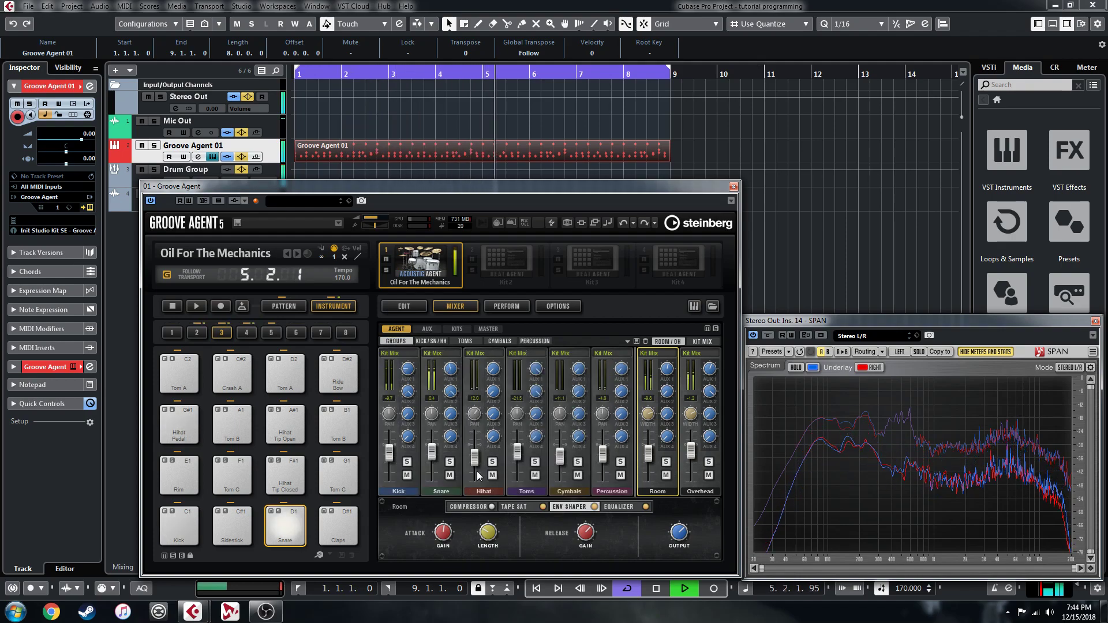
mouse_move(622, 368)
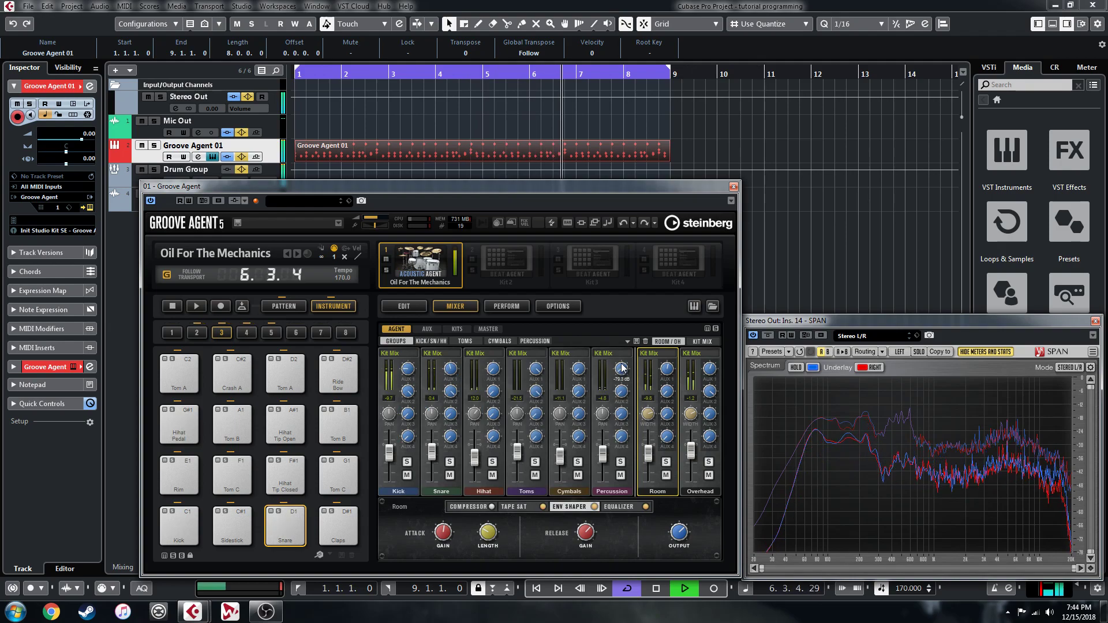
mouse_move(474, 459)
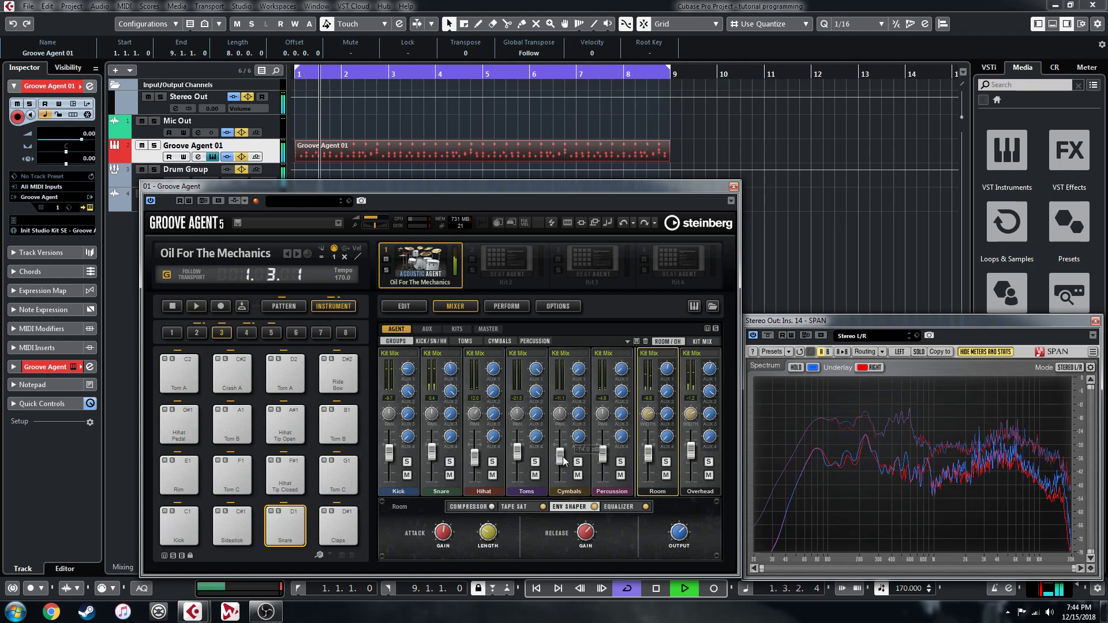
mouse_move(651, 459)
mouse_move(693, 457)
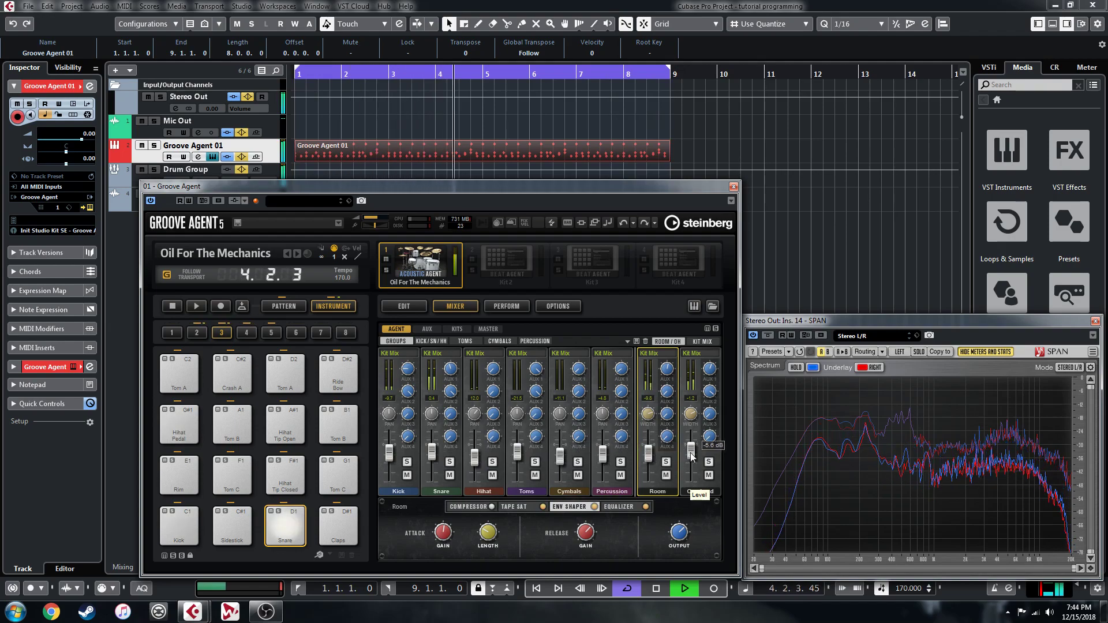
mouse_move(393, 453)
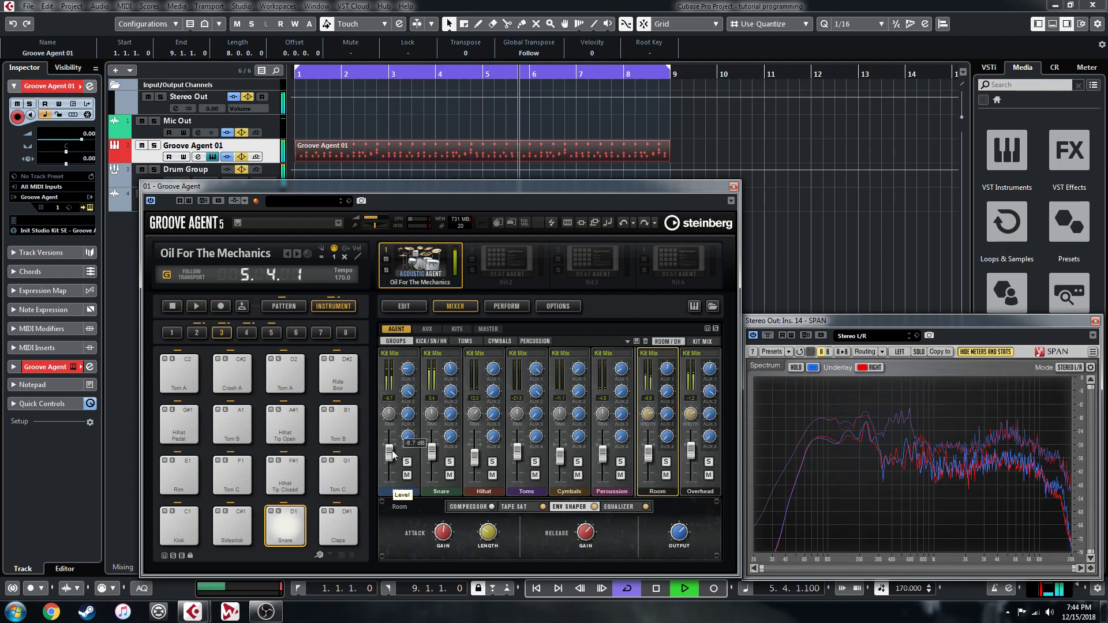
Step: Fine-tune the Kick and Snare group channel levels, setting the Snare to -7.1 dB, and stop playback
scroll(393, 454, "up", 2)
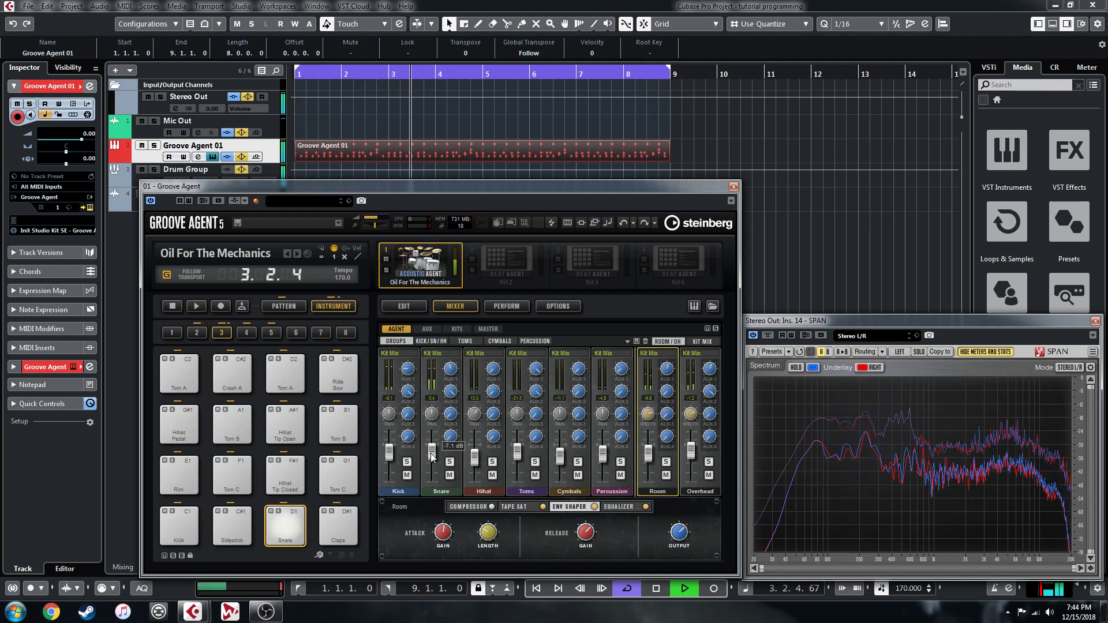
key("space")
Step: In the kit mixer's Studio EQ, set the second band to -1.7 dB at 403 Hz and the third to -2.4 dB at 2611 Hz
left_click(457, 329)
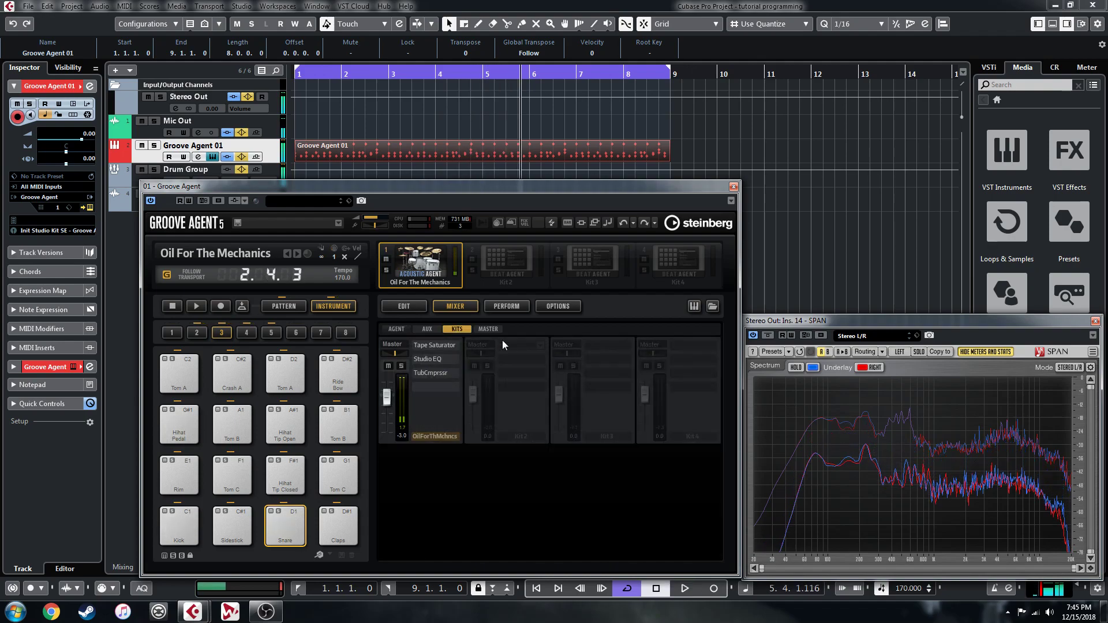
left_click(431, 360)
key("space")
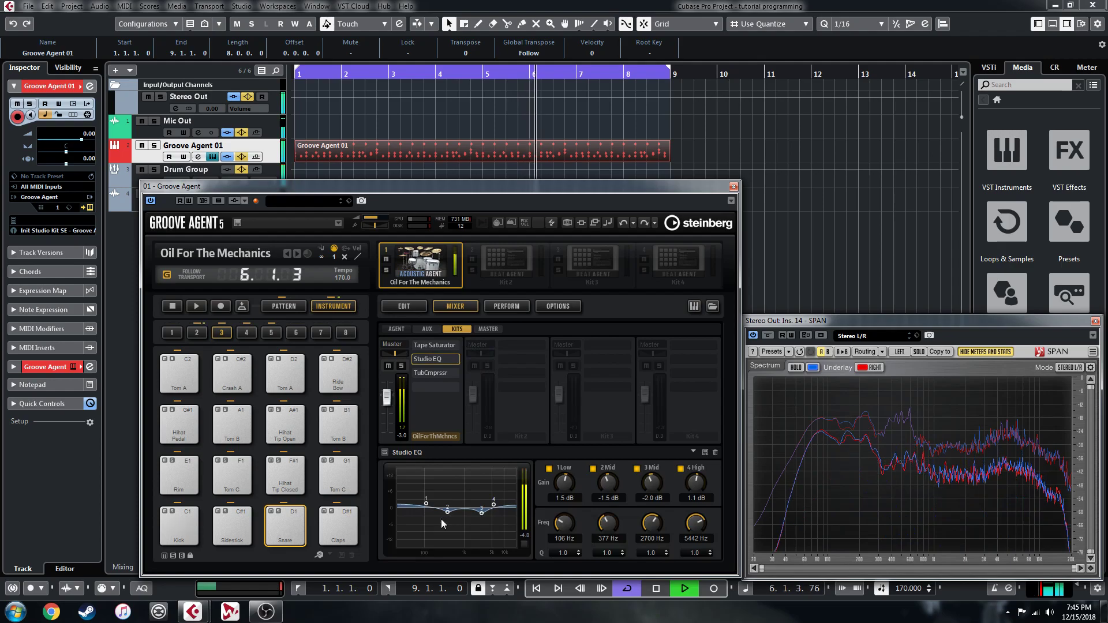
left_click_drag(450, 516, 451, 517)
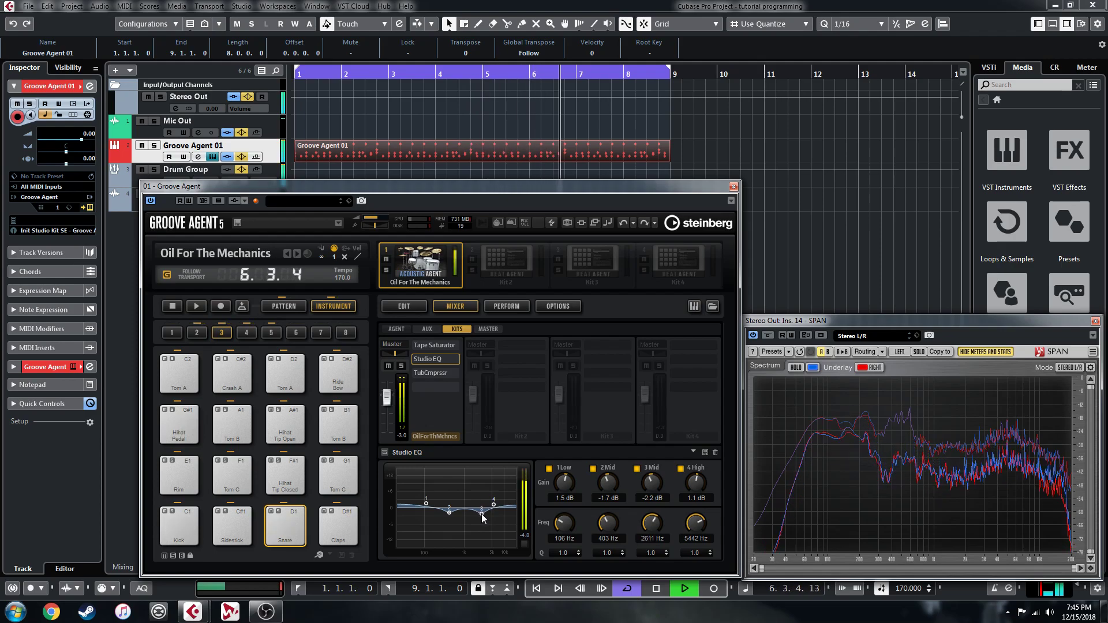
left_click_drag(484, 515, 482, 518)
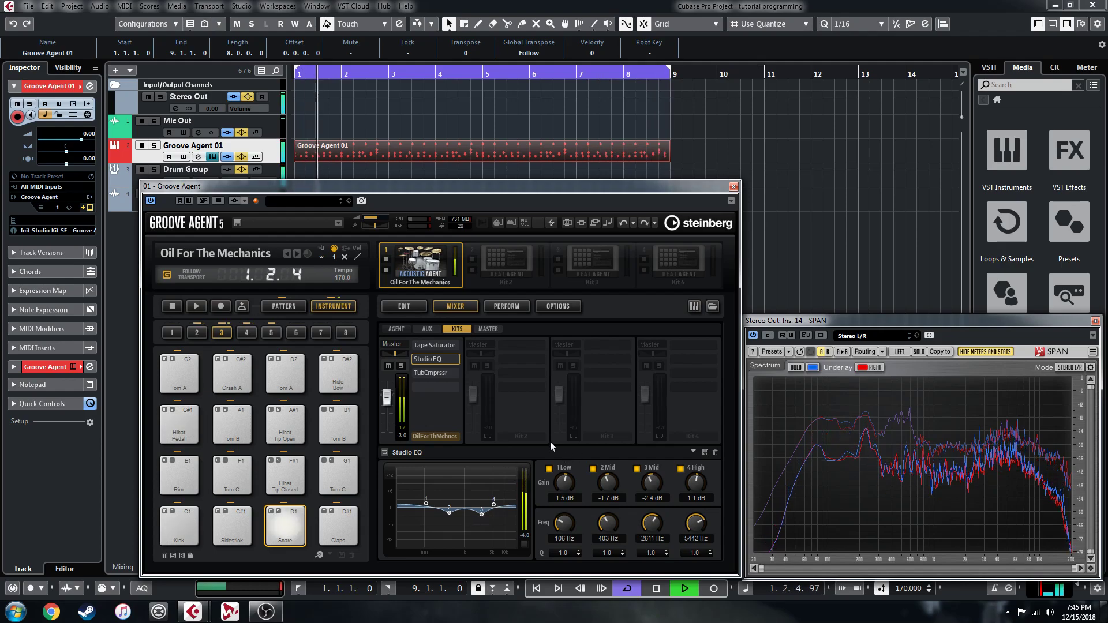
Step: Set the kit Tube Compressor's input to 18.7 dB, leaving its limiter off
left_click(426, 374)
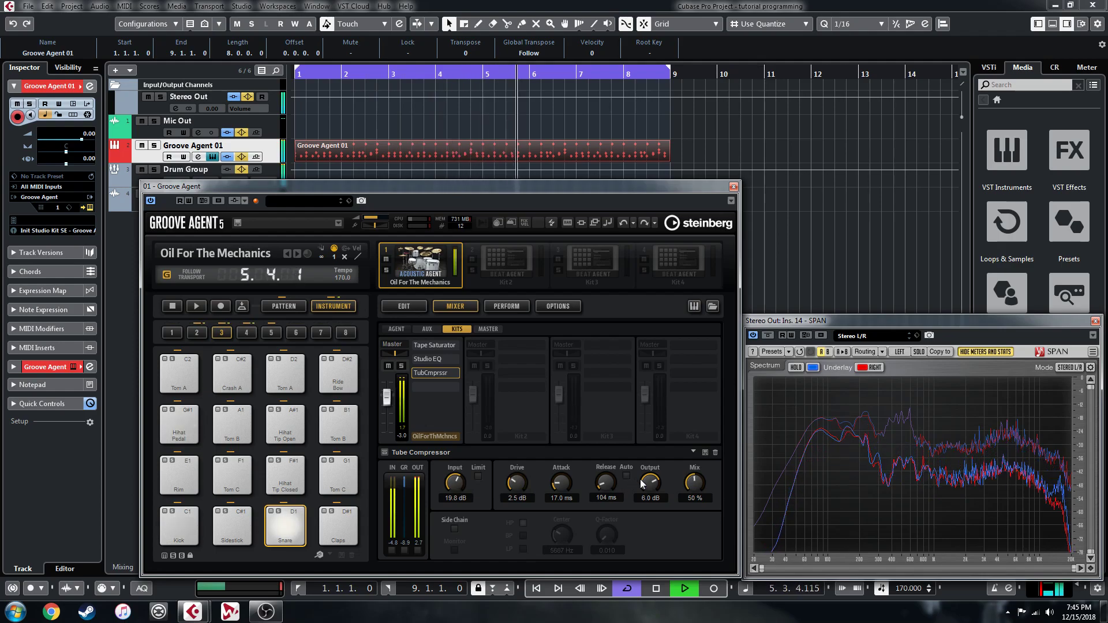
left_click_drag(453, 484, 453, 482)
left_click(477, 477)
left_click(478, 476)
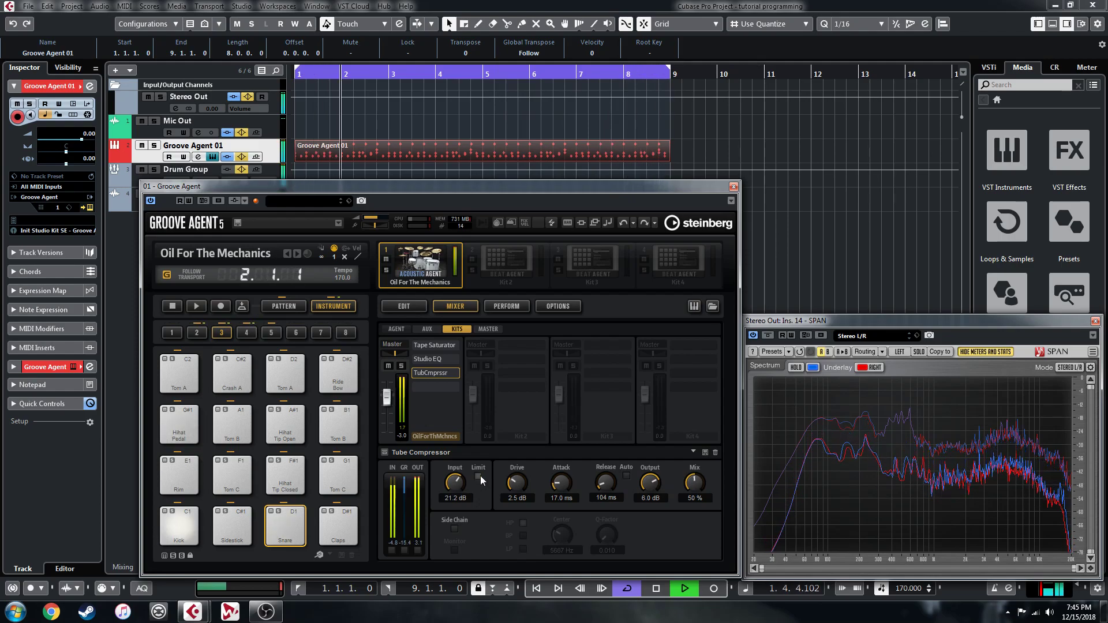
left_click_drag(452, 486, 451, 490)
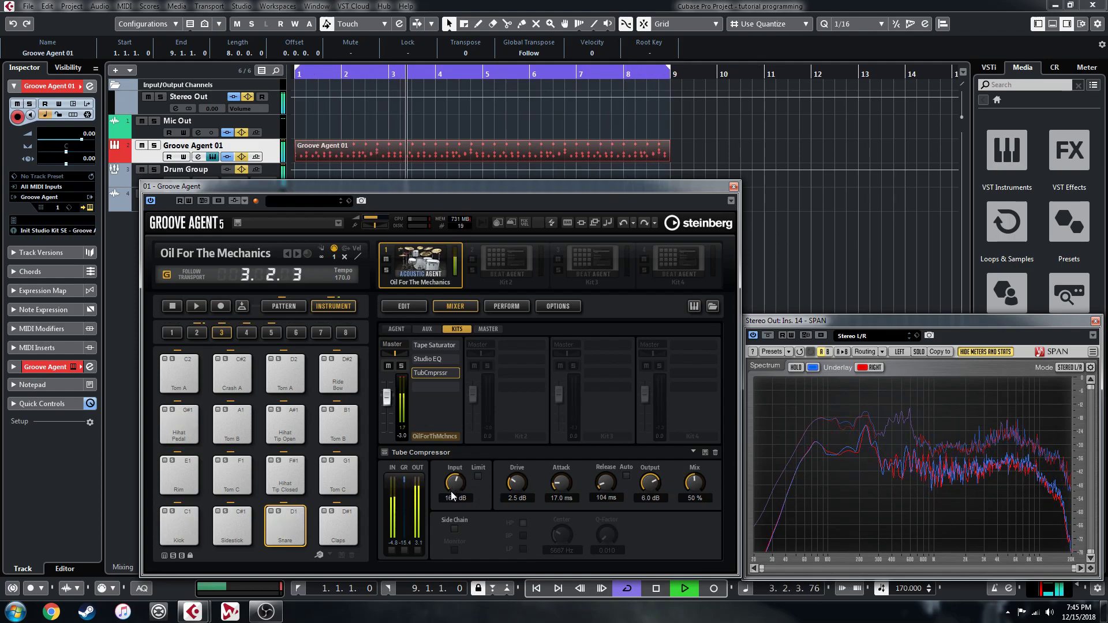
left_click_drag(452, 486, 454, 492)
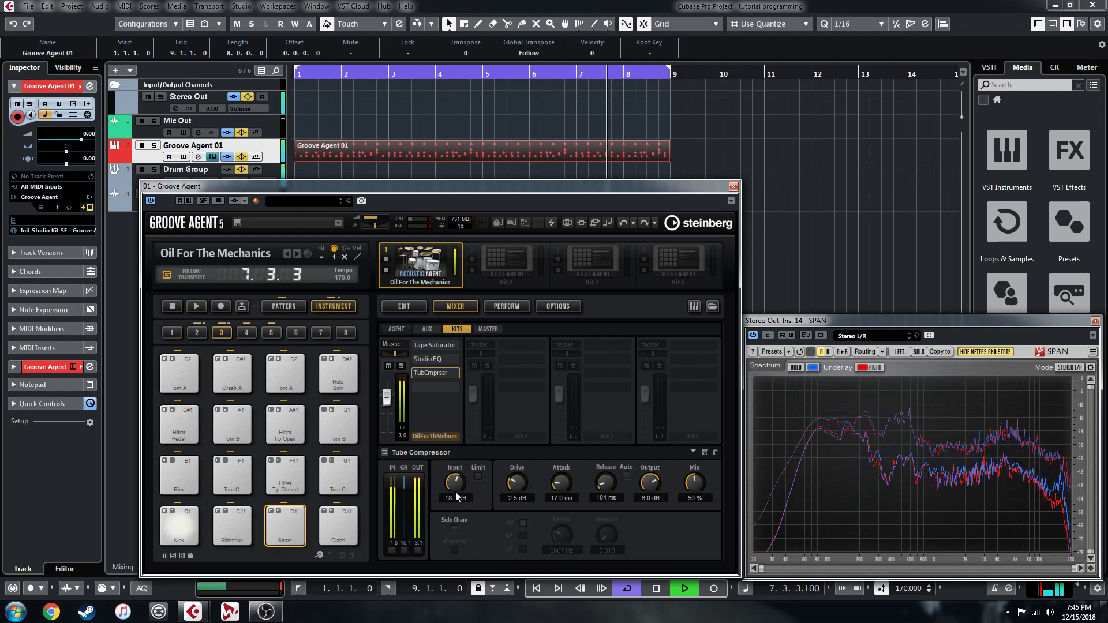
Step: Set the Tube Compressor's attack to 17.0 ms, release to 124 ms and mix to 47 %, and play back the groove
scroll(563, 487, "up", 1)
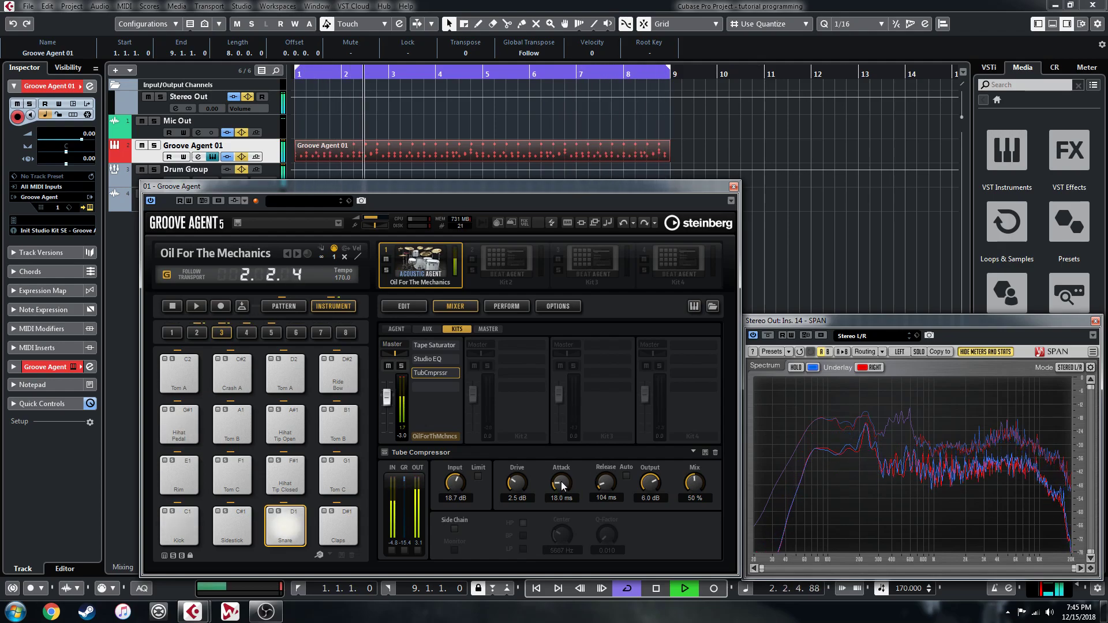
left_click_drag(562, 481, 611, 486)
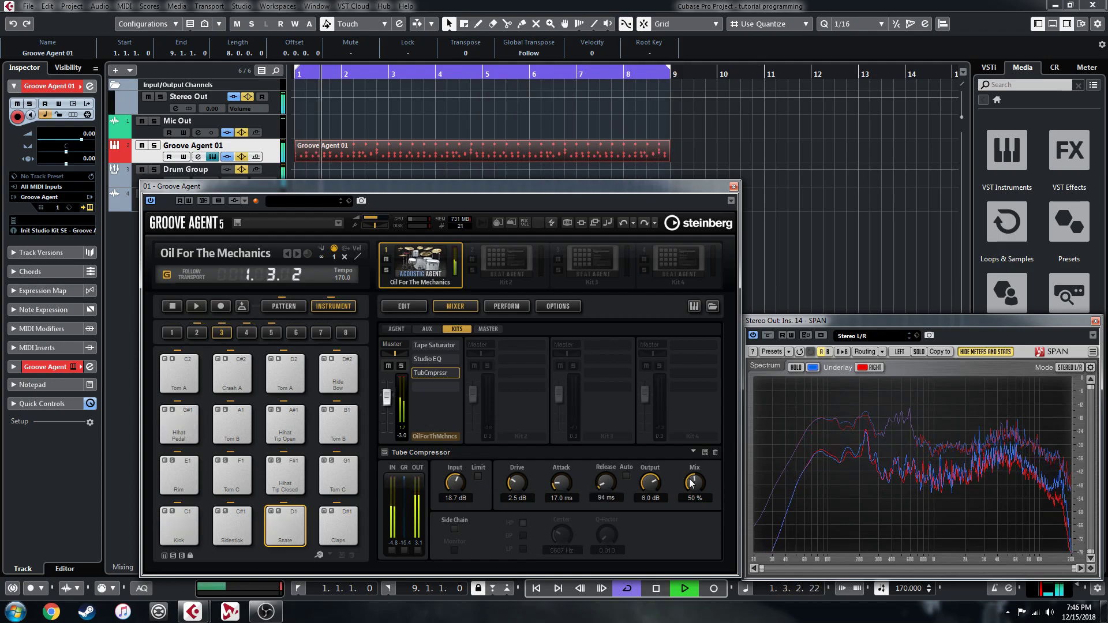
left_click_drag(606, 485, 607, 484)
left_click_drag(696, 485, 696, 488)
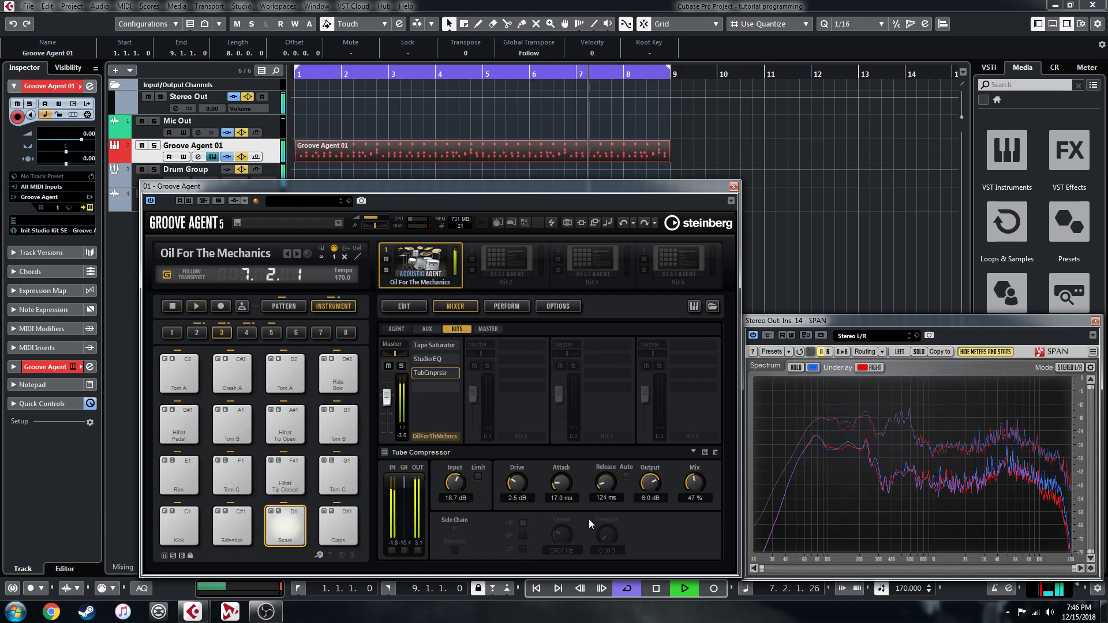
key("space")
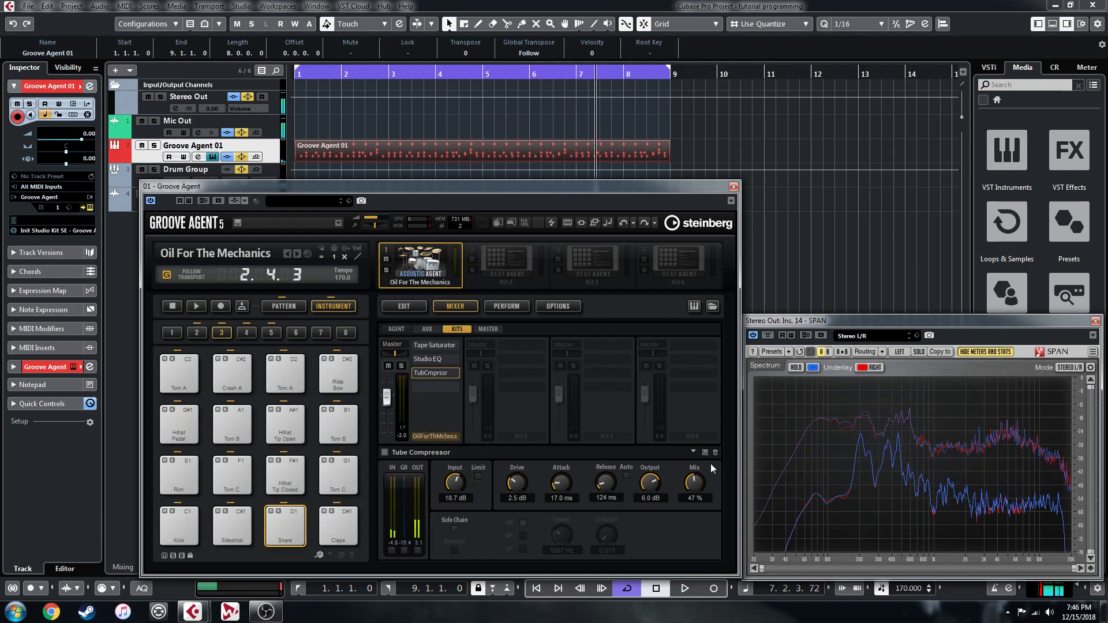
key("space")
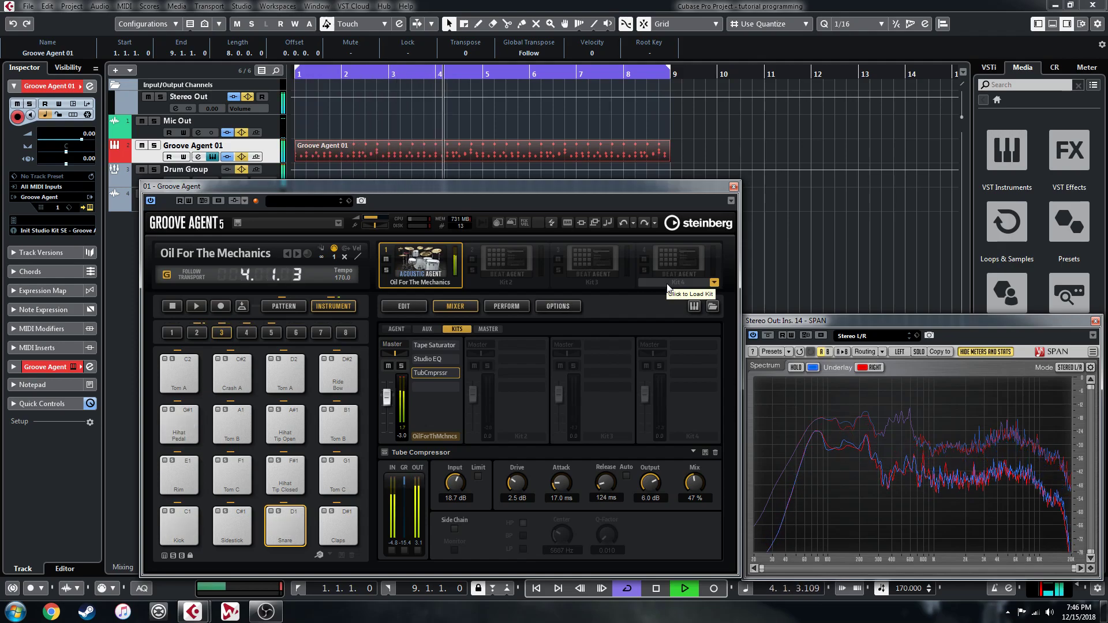
key("space")
Step: Move the Groove Agent window clear of the tracks and record the drums onto the Record In track over the eight-bar loop
left_click_drag(555, 187, 560, 333)
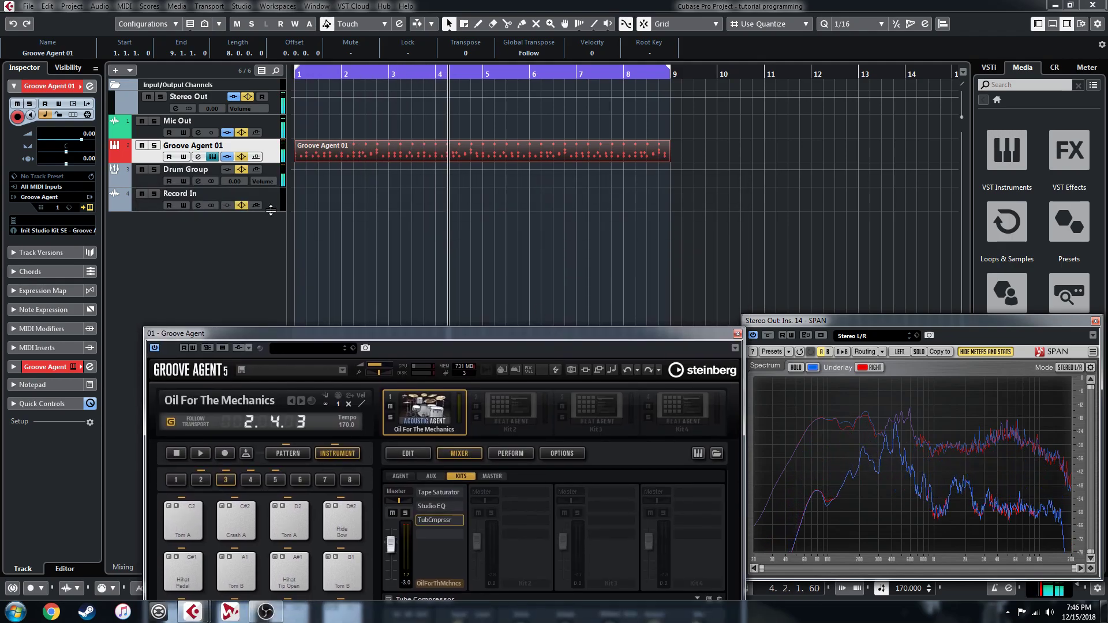
left_click(147, 209)
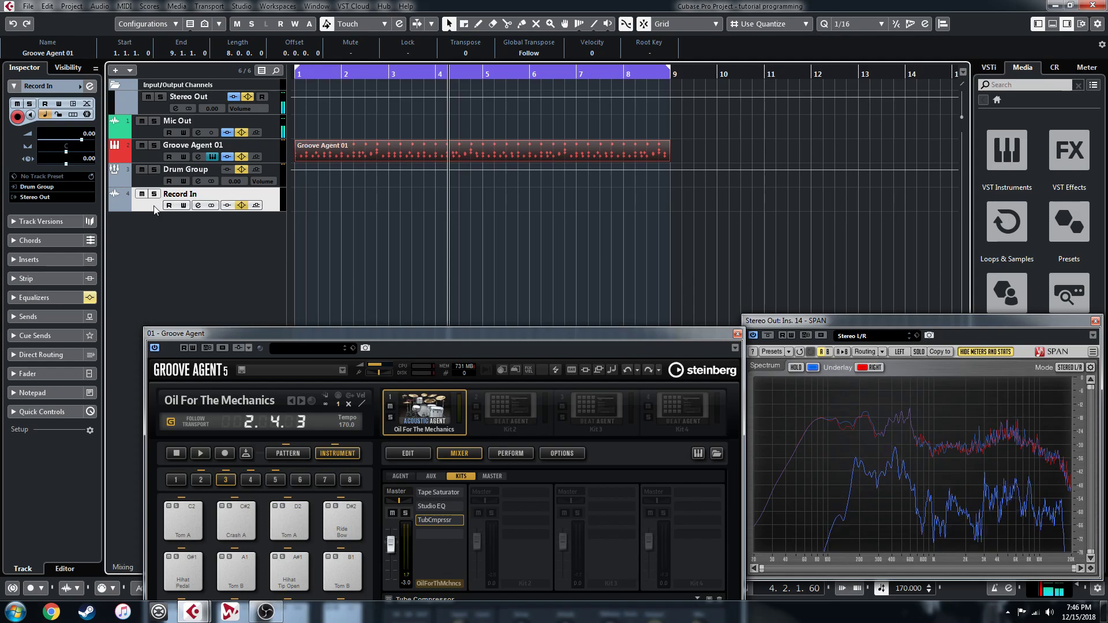
key("KP_Multiply")
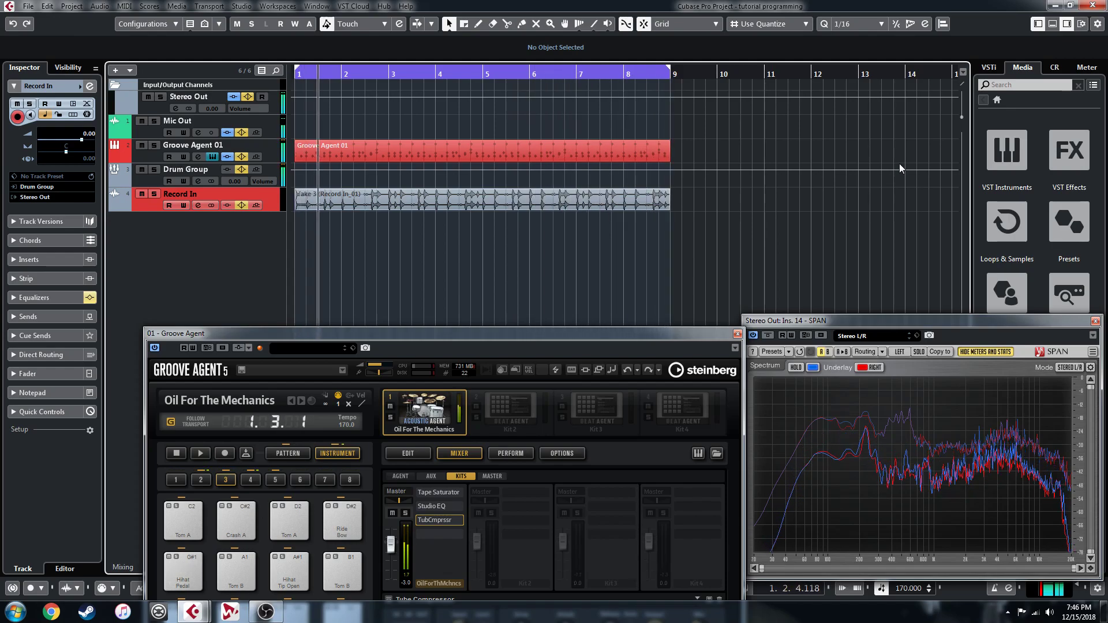
key("space")
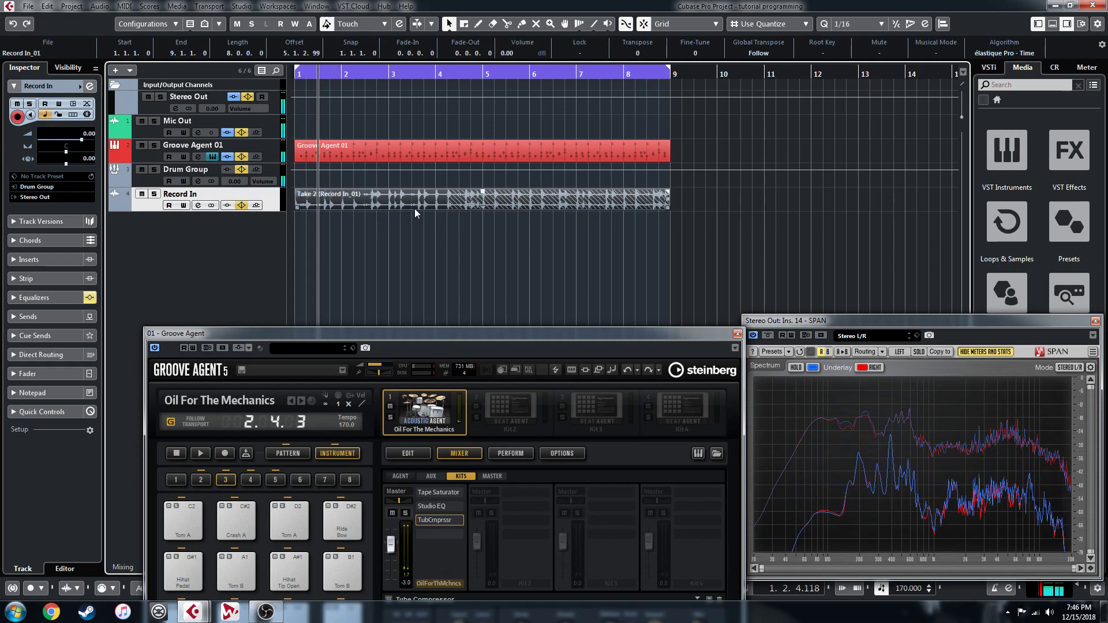
Step: Show the Record In track's lanes and create a separate track from the full take in Lane 2
left_click(74, 114)
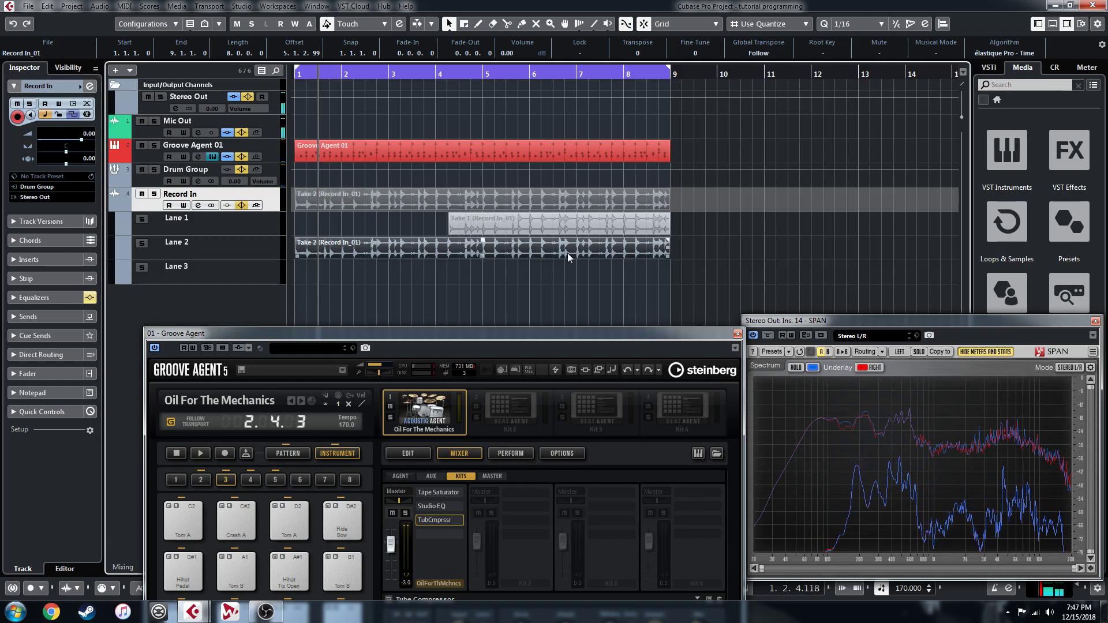
left_click(229, 251)
right_click(242, 250)
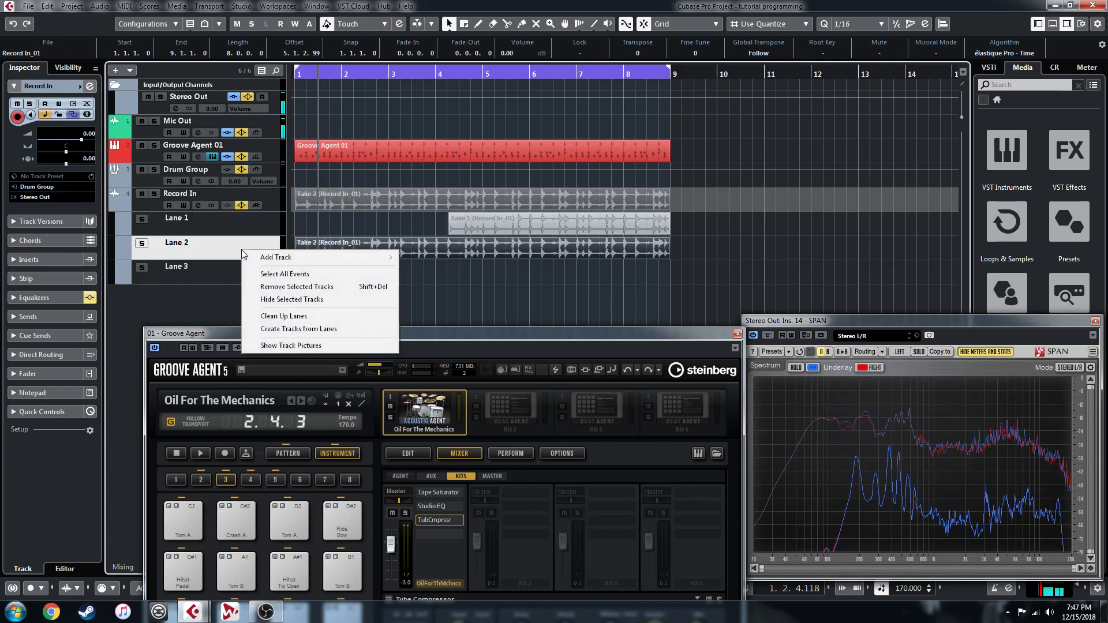
left_click(344, 328)
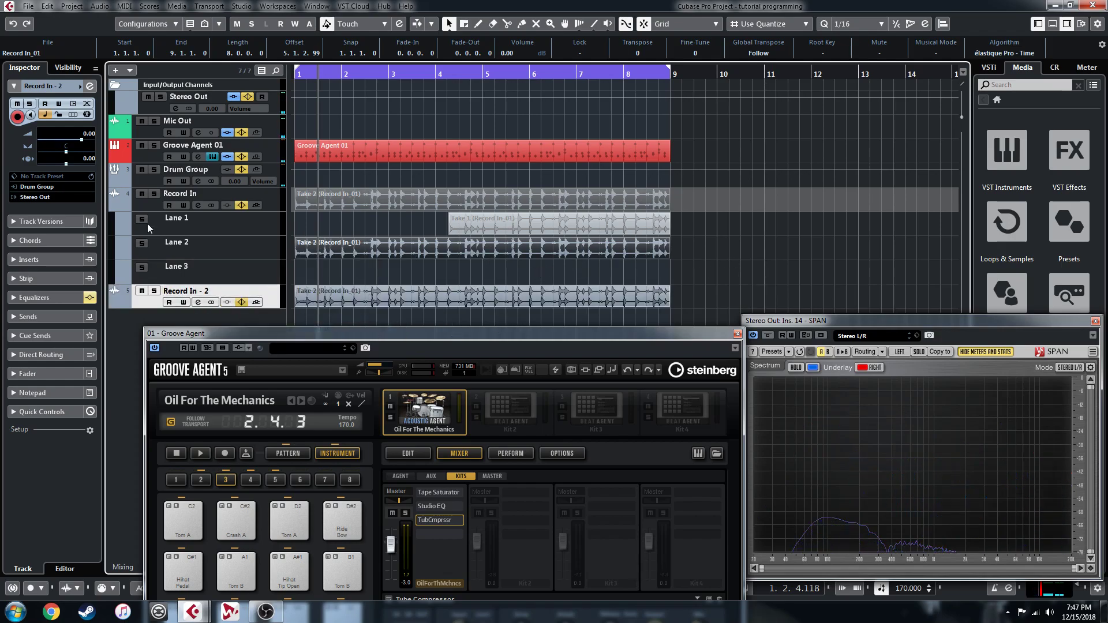
Step: Delete both takes from the original Record In track and hide its lanes
left_click(506, 206)
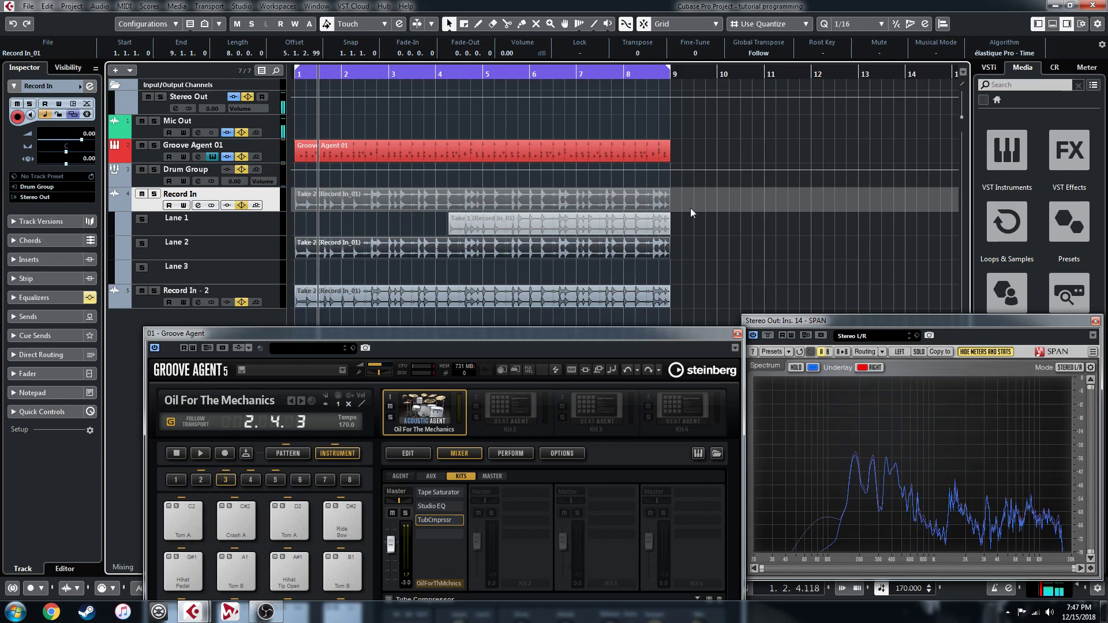
key("Delete")
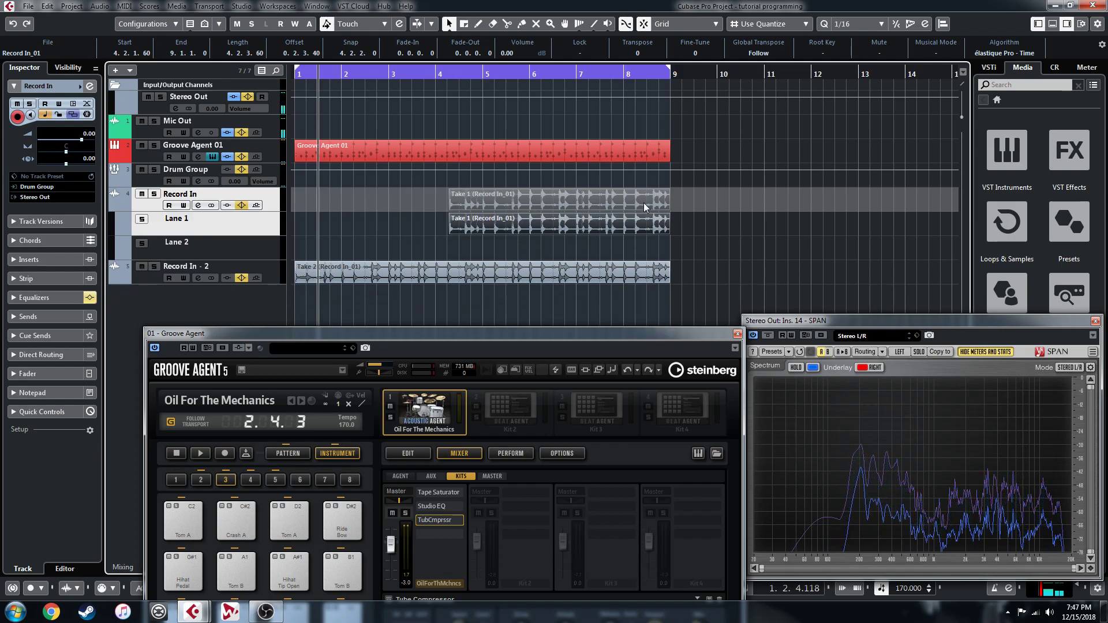
key("Delete")
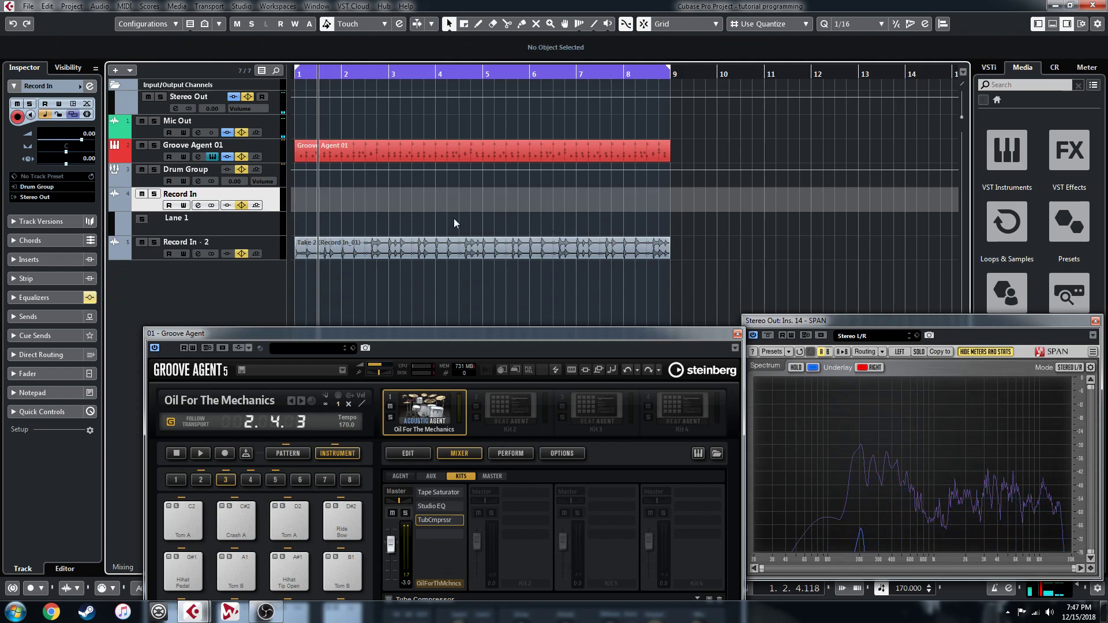
left_click(73, 115)
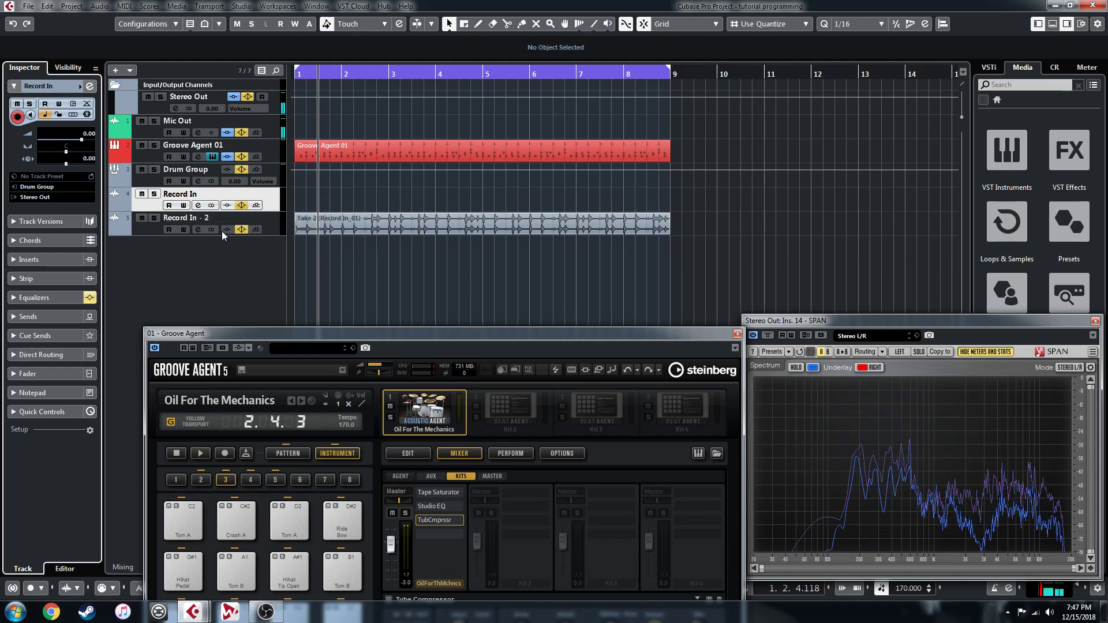
Step: Set the Record In - 2 track's input to No Bus and mute the Groove Agent 01 track
left_click(134, 234)
left_click(39, 188)
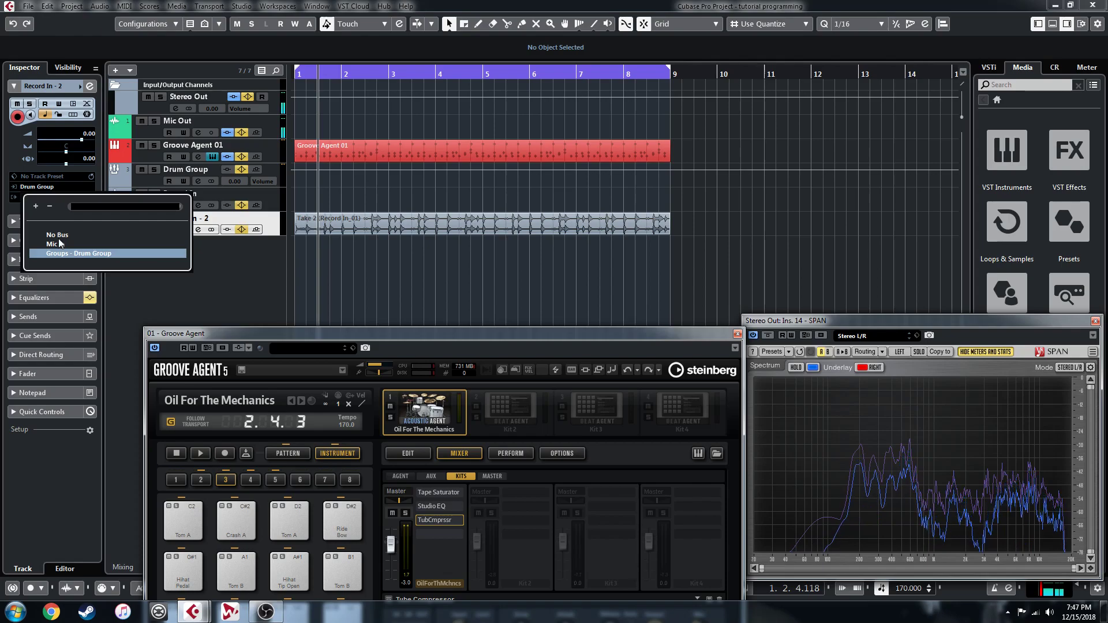
left_click(60, 237)
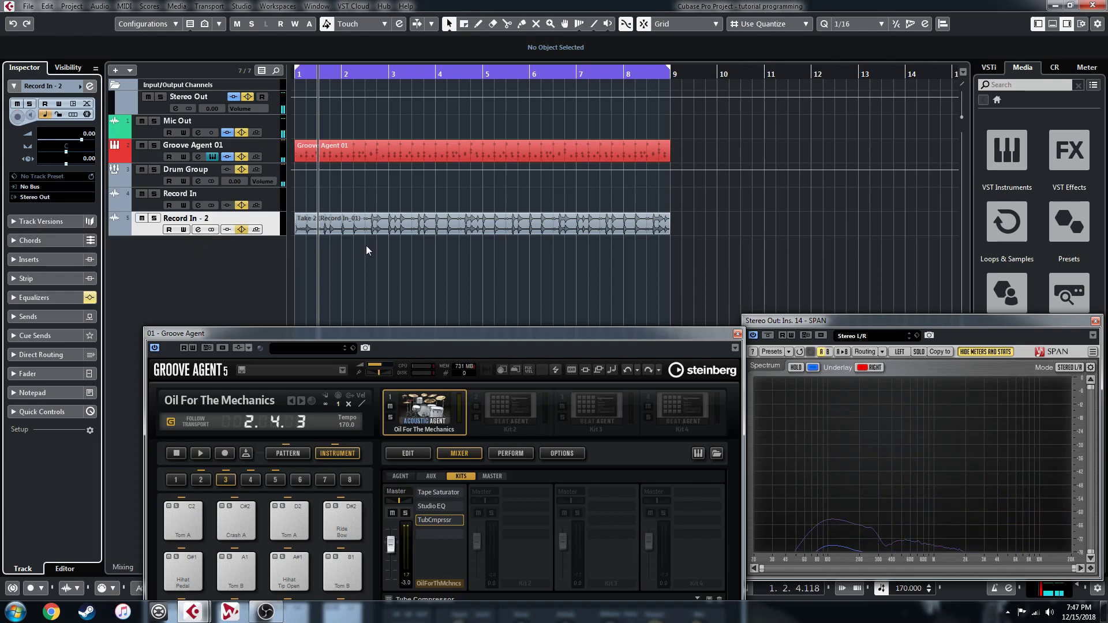
left_click(141, 146)
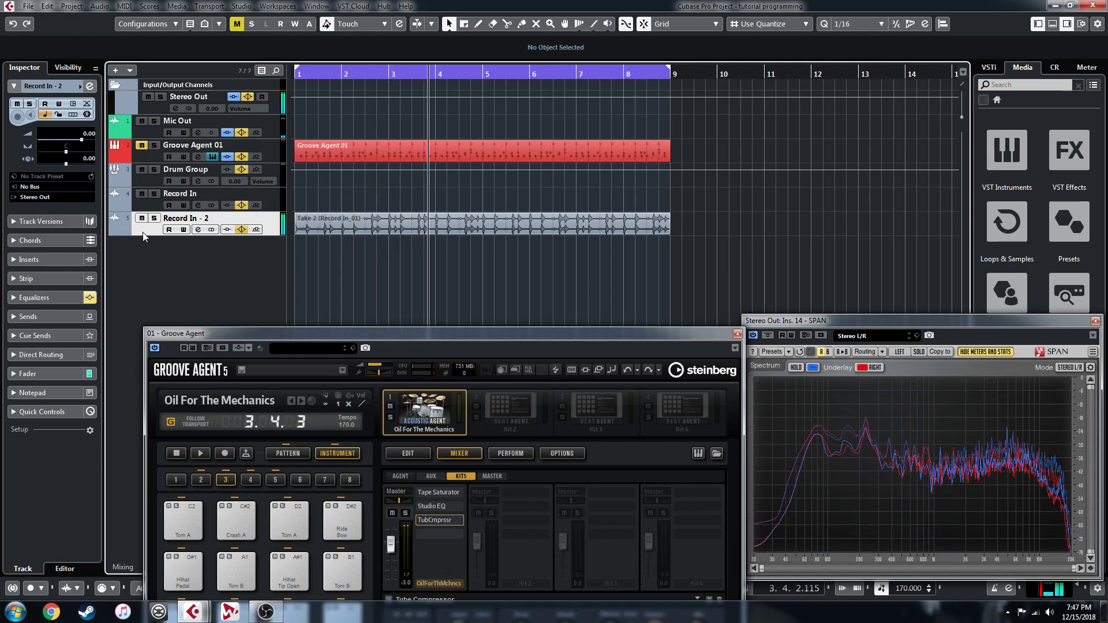
Step: Enlarge the Record In - 2 track and examine the recorded drum waveform up close while it plays
left_click_drag(145, 234, 142, 306)
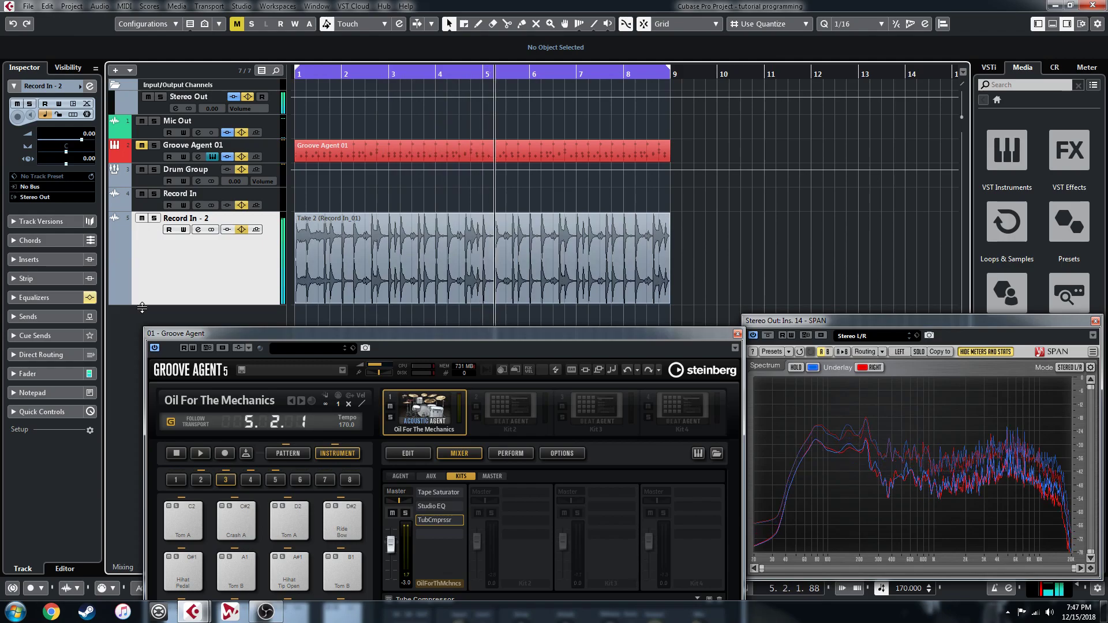
key("h")
key("h")
key("h")
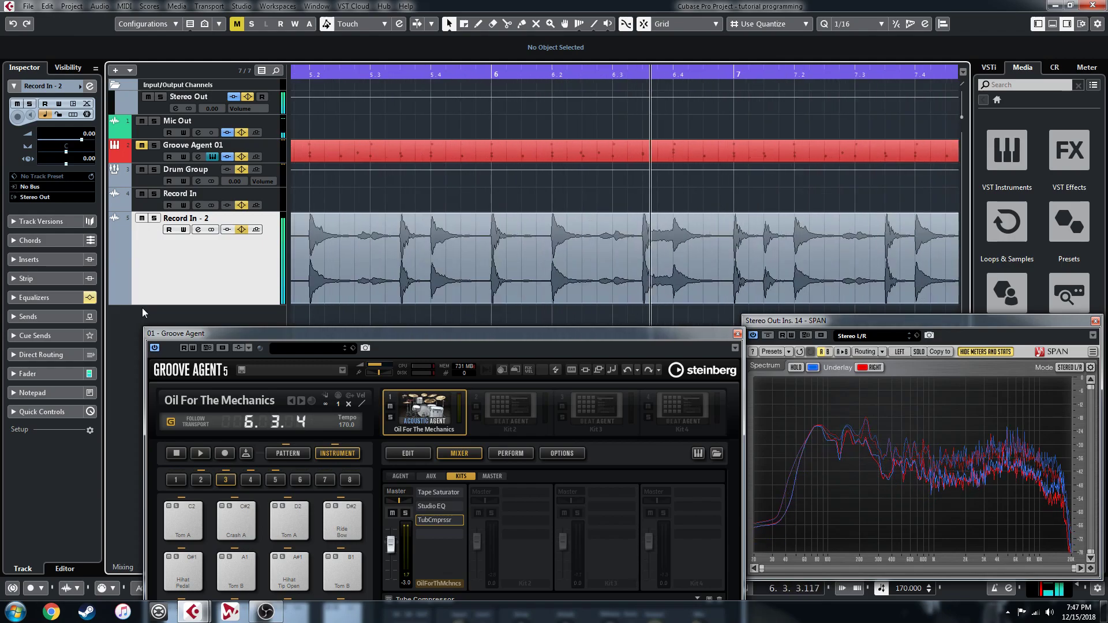
key("h")
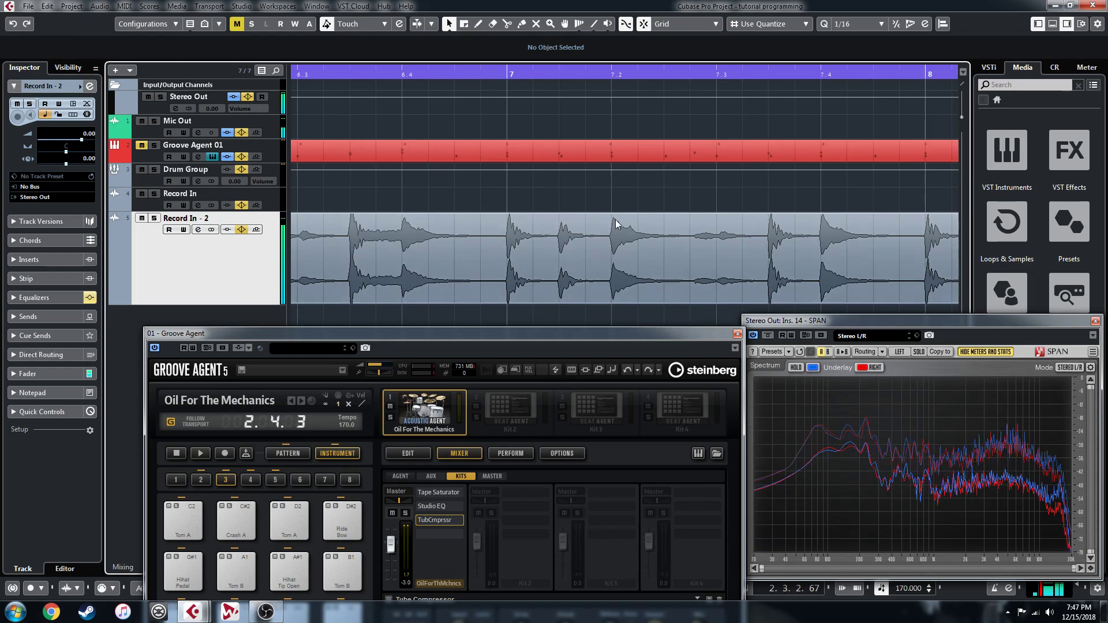
key("g")
key("g")
key("g")
key("g")
key("g")
key("g")
key("g")
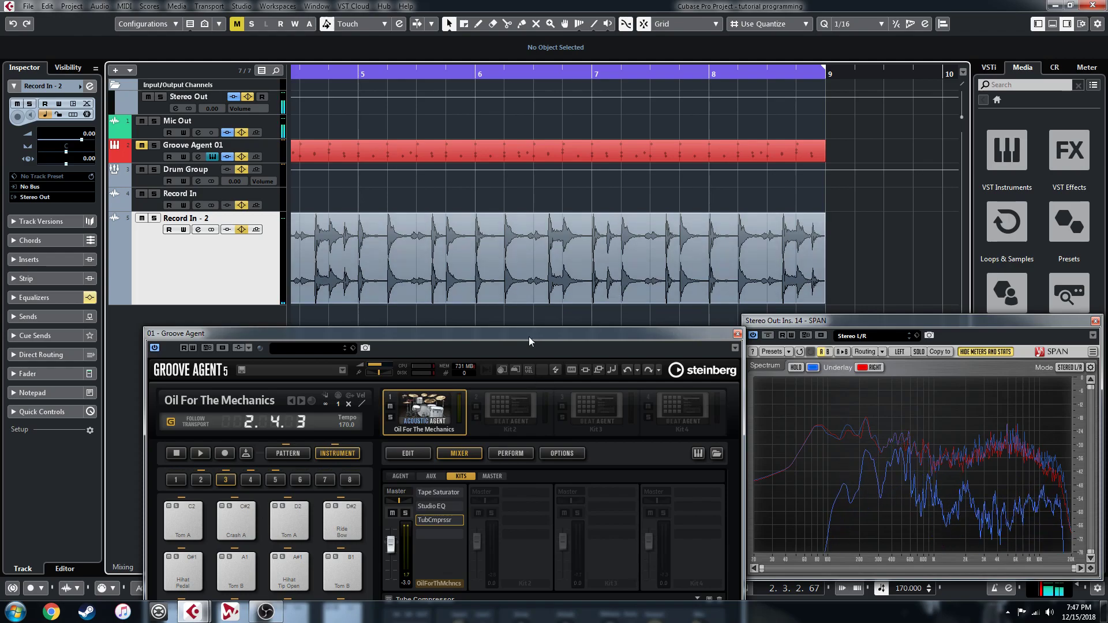
left_click(472, 254)
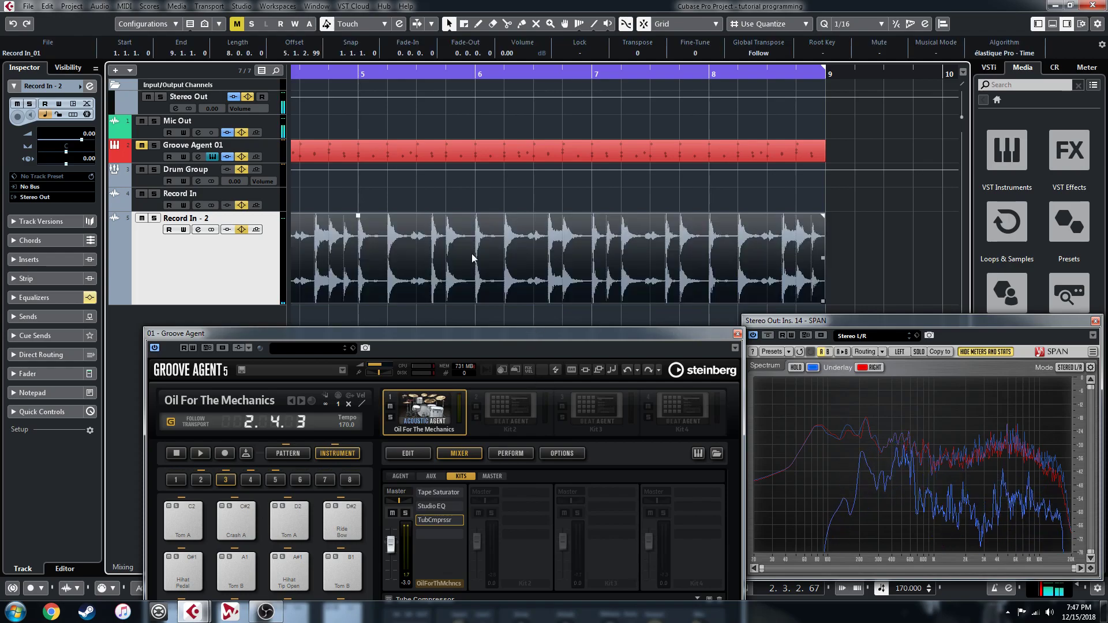
Step: Select the Record In track, move the Groove Agent window back up and unmute the Groove Agent 01 track
left_click(153, 209)
left_click_drag(541, 334, 529, 195)
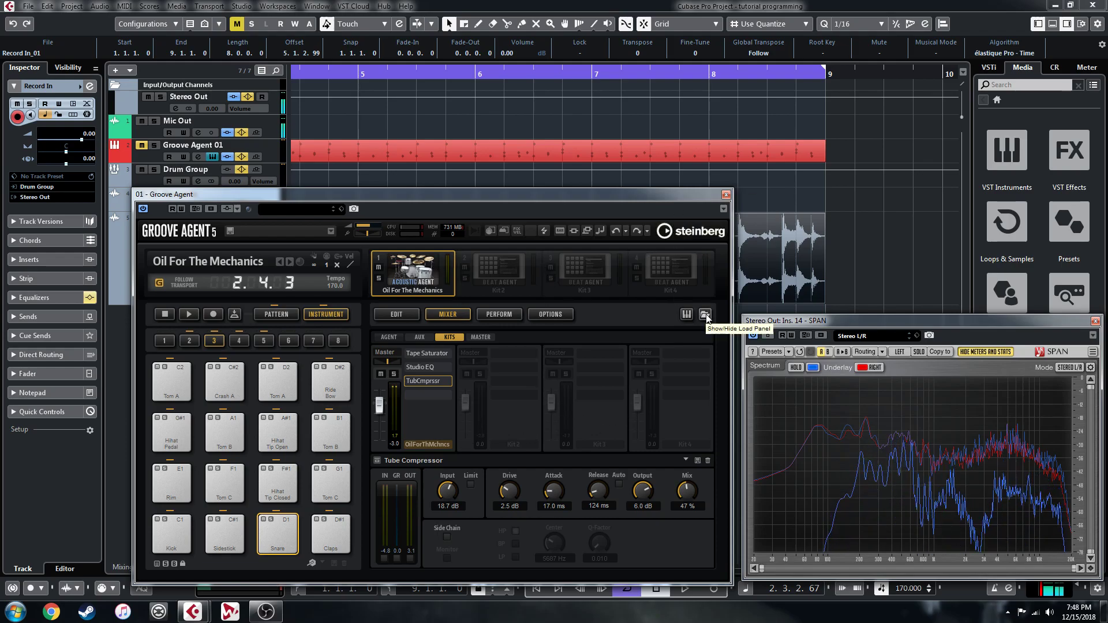
left_click(142, 146)
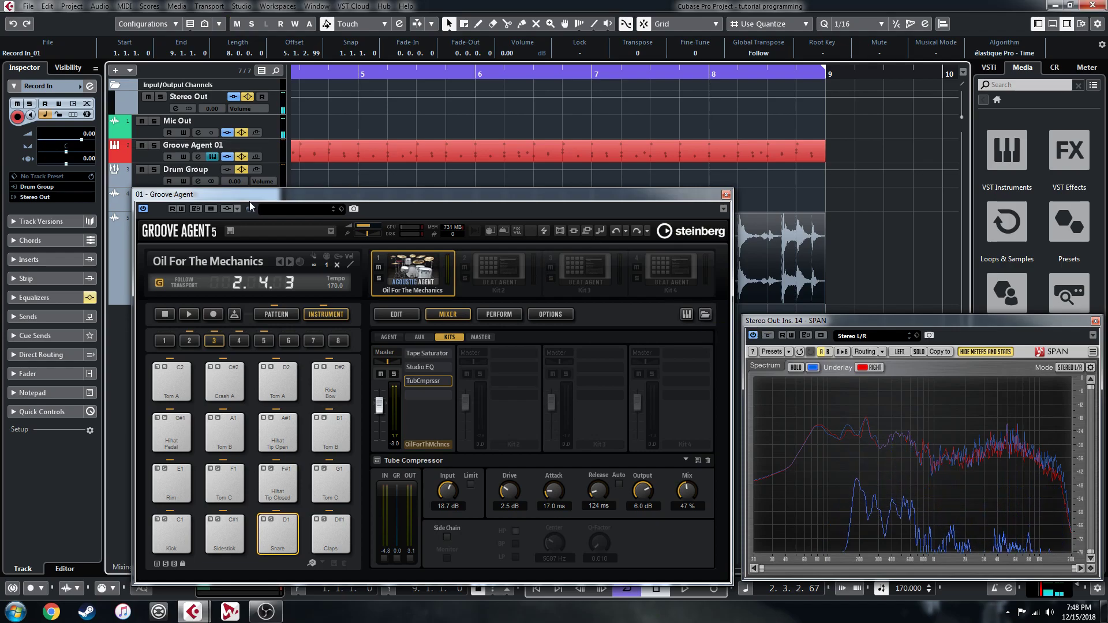
Step: Mute the Record In - 2 track, moving the Groove Agent window out of the way and back
left_click_drag(251, 196, 237, 335)
left_click(142, 218)
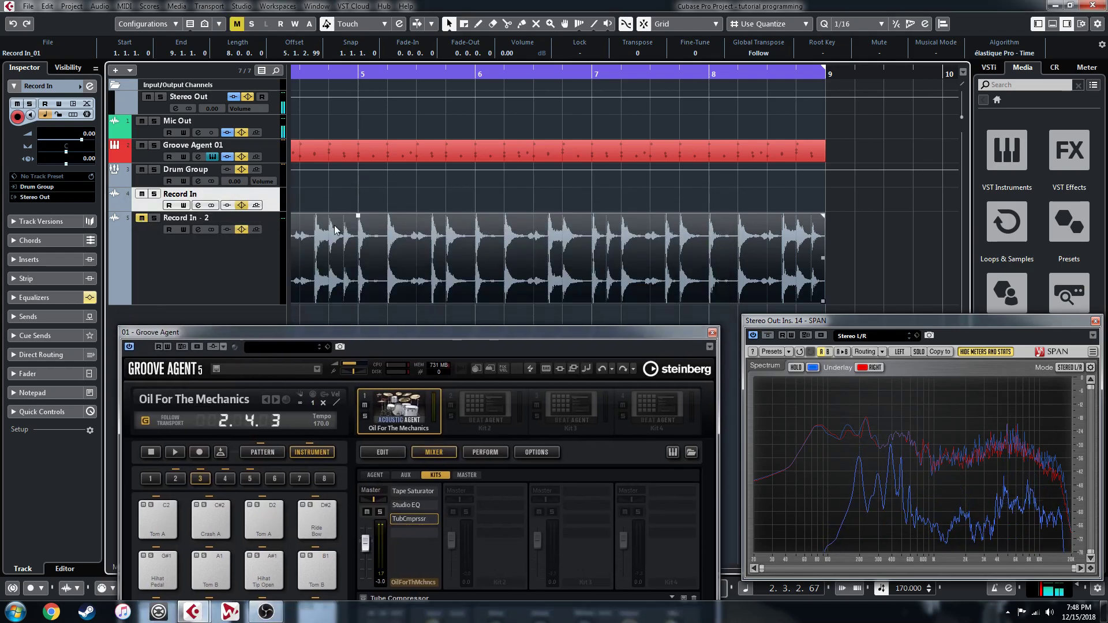
left_click_drag(437, 338, 458, 196)
Step: Show the kit browser, list the Acoustic Agent Jazz Essentials kits, load Free Your Mind and start playback
left_click(711, 311)
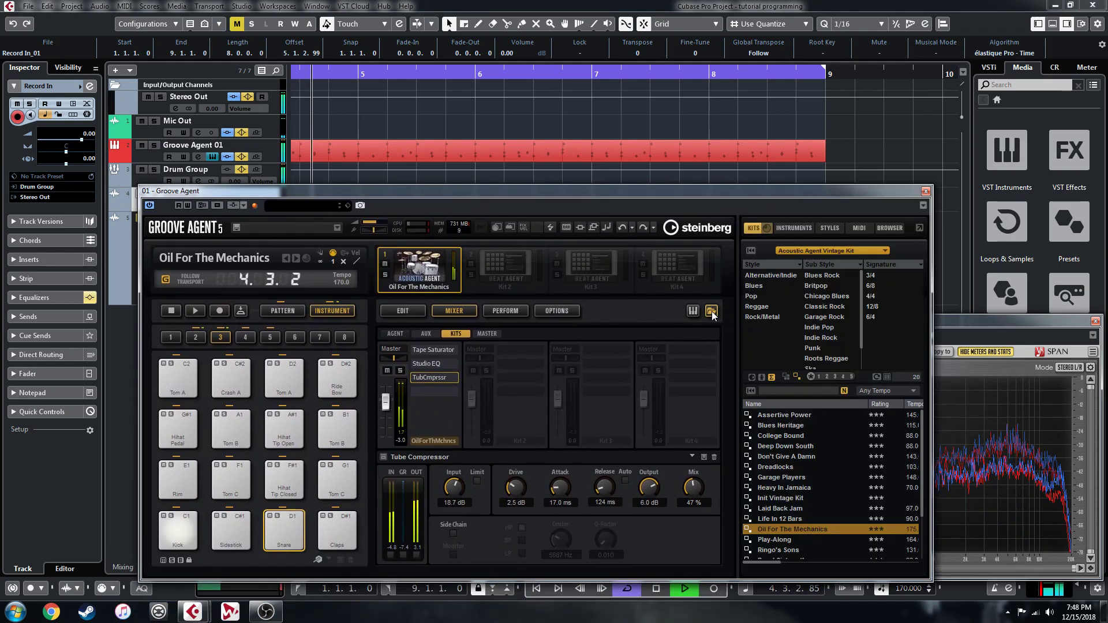
left_click(833, 251)
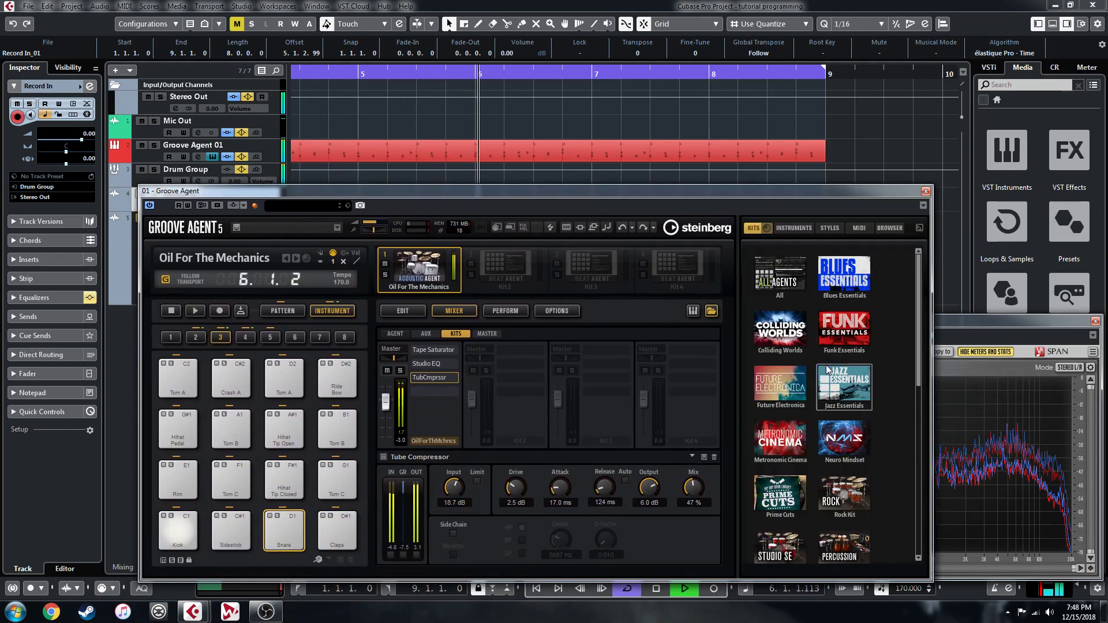
left_click(853, 381)
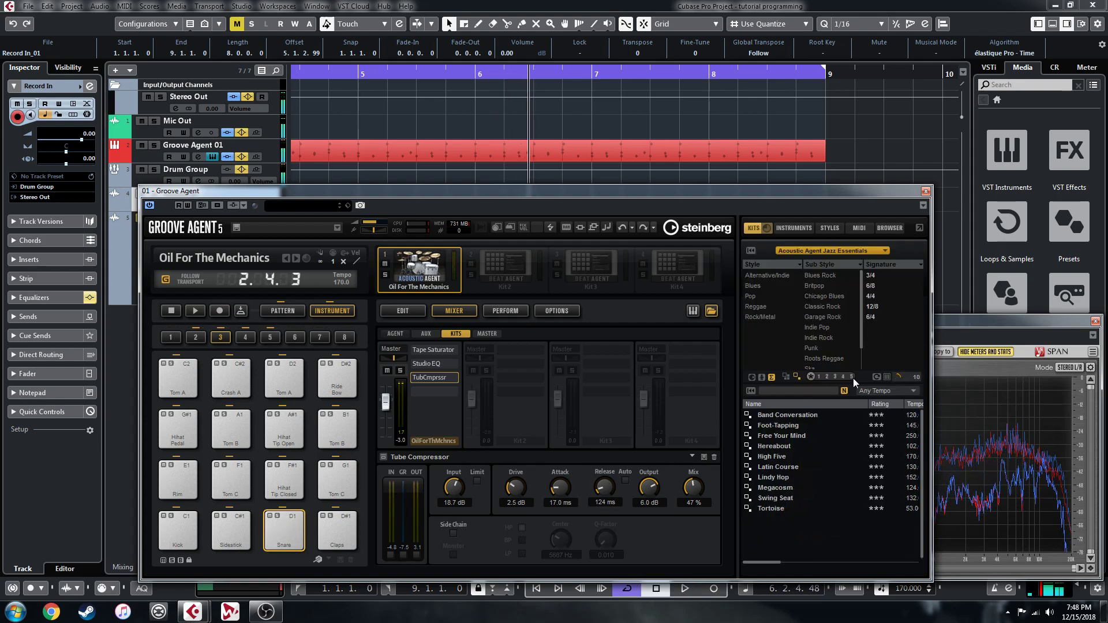
scroll(815, 521, "down", 1)
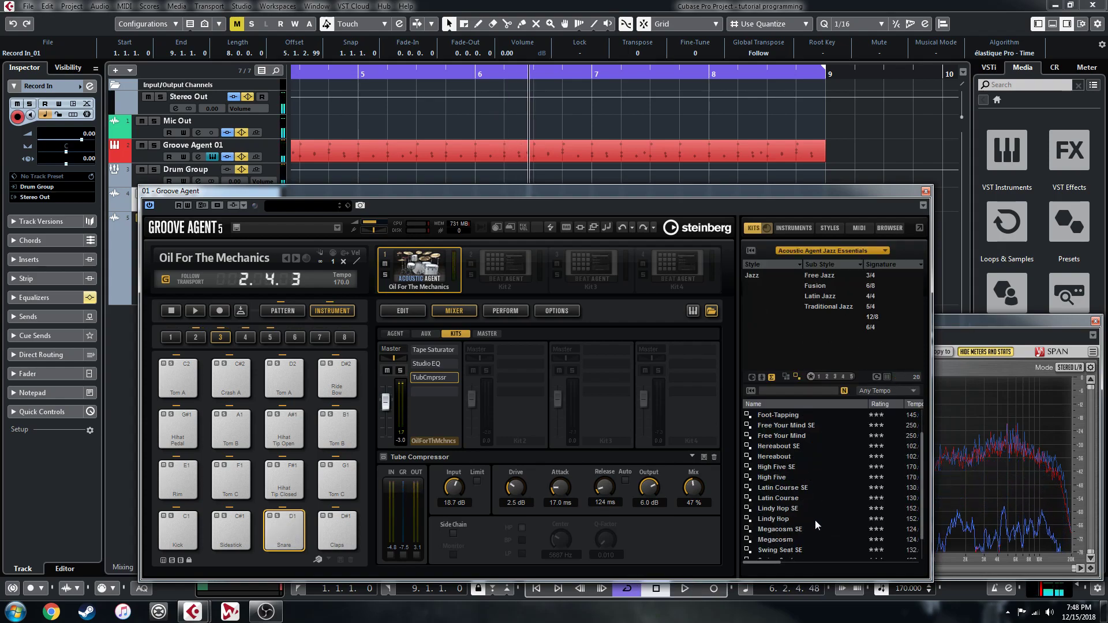
left_click(773, 436)
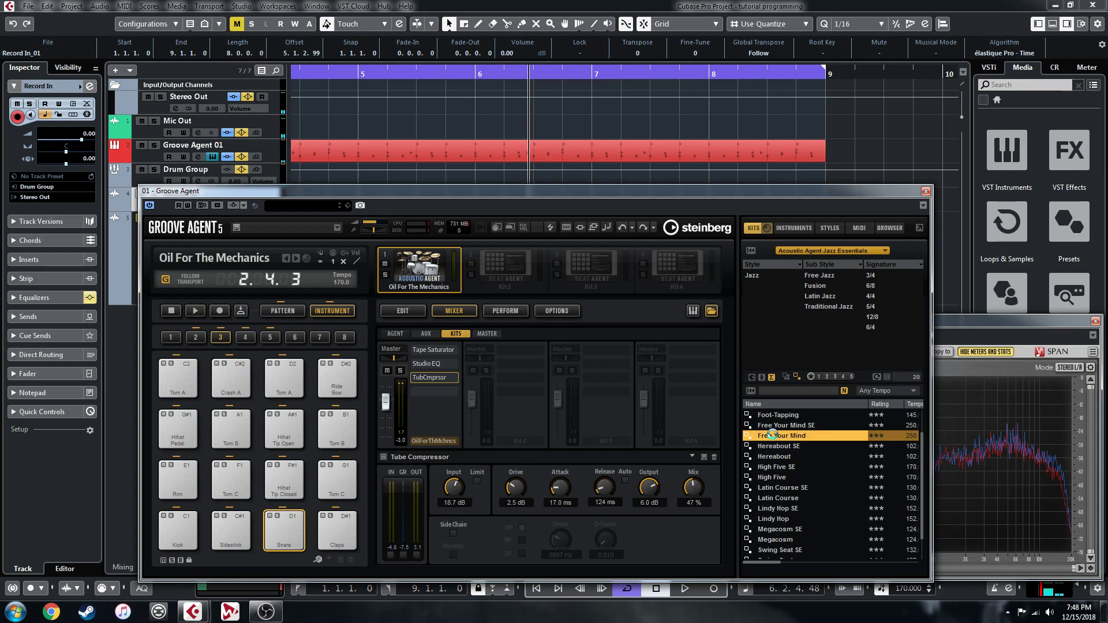
key("space")
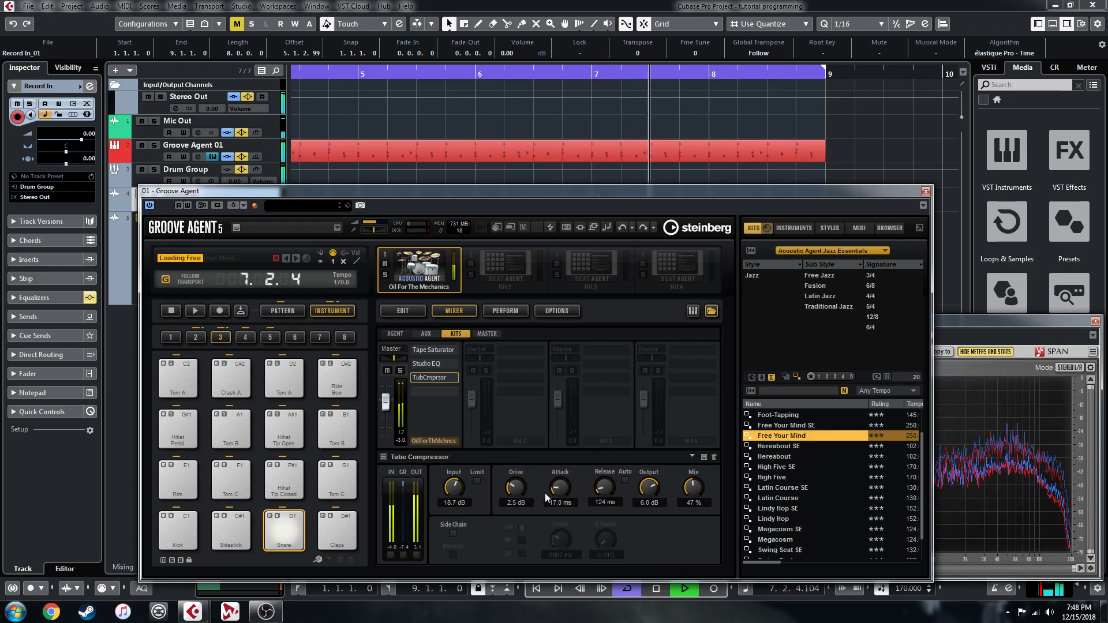
Step: Audition the High Five, Lindy Hop and Megacosm jazz kits during playback, and stop the transport
left_click(776, 477)
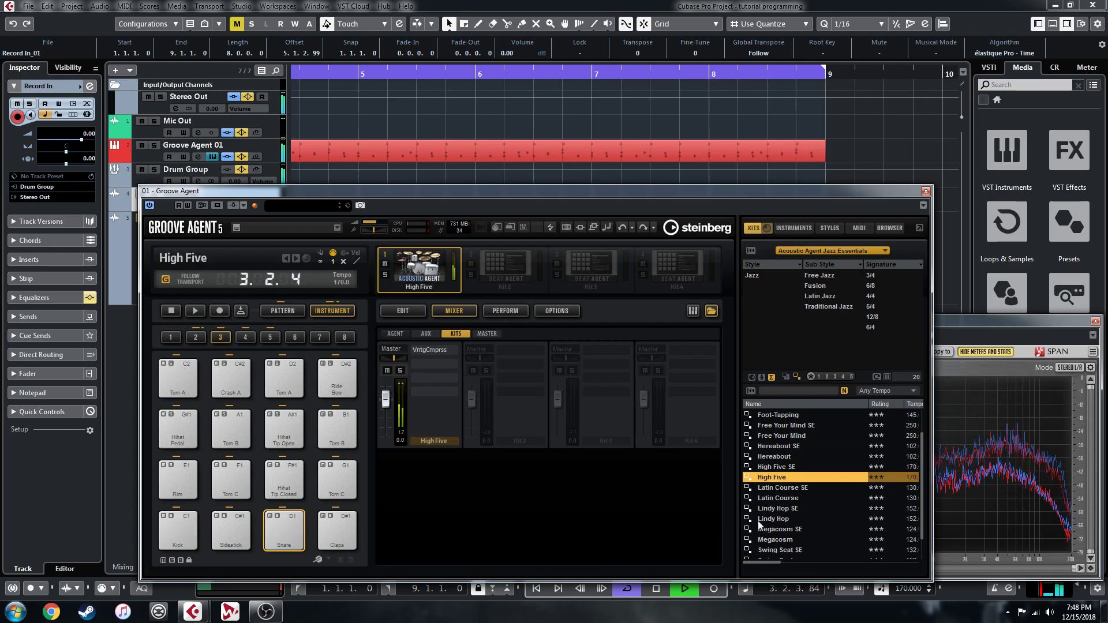
left_click(777, 520)
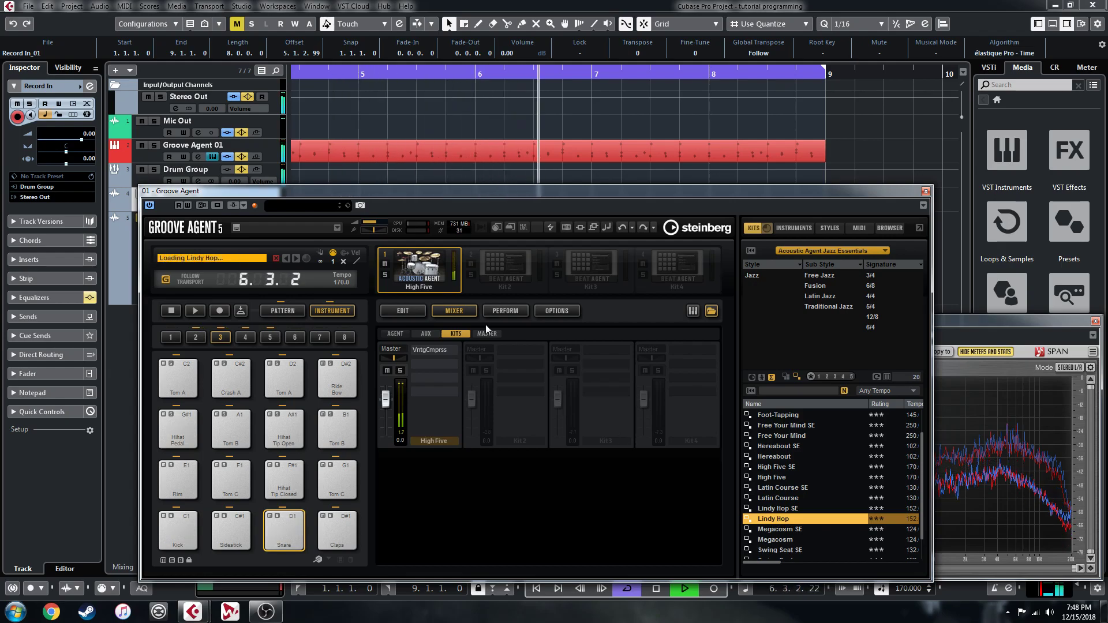
double_click(776, 538)
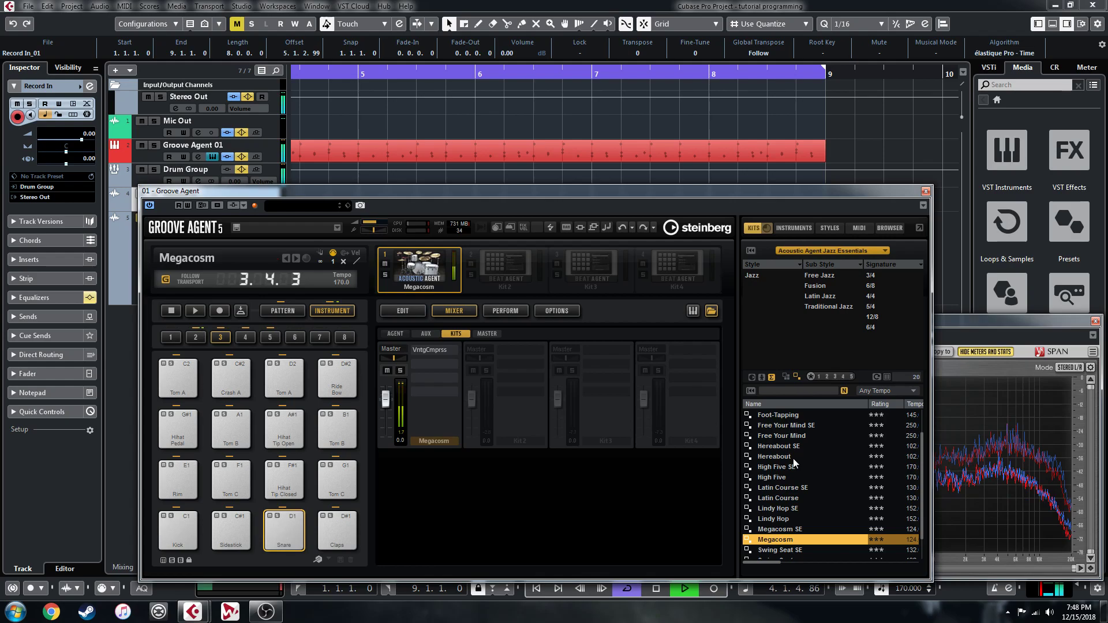
scroll(779, 477, "down", 1)
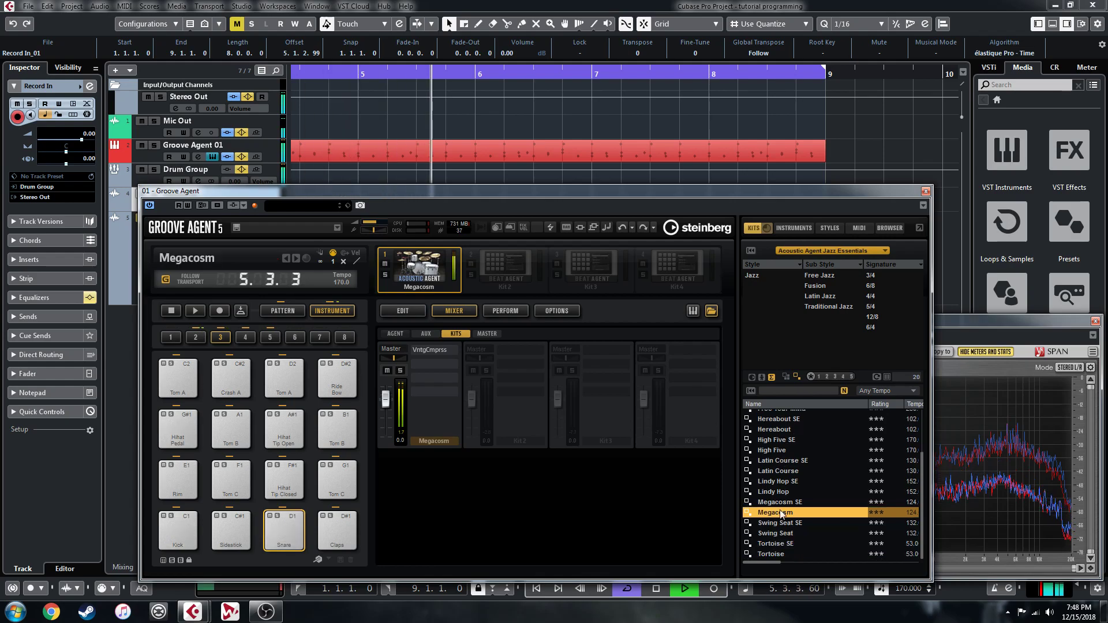
key("space")
Step: Switch the browser to the Acoustic Agent Funk Essentials kits, load Vintage Masterclass and play the drum part
left_click(827, 252)
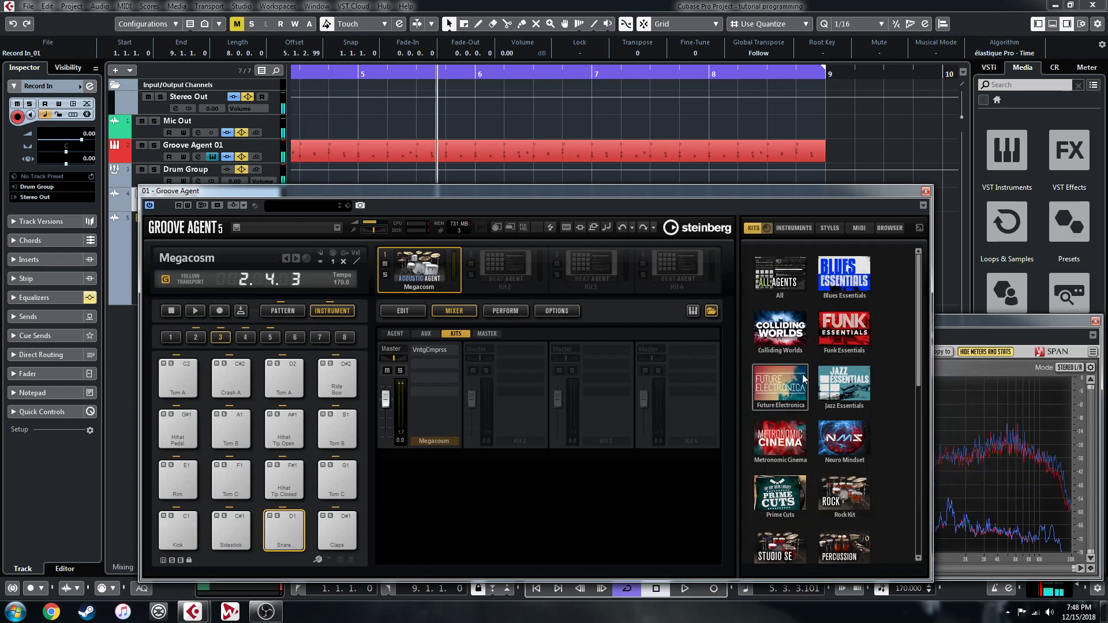
left_click(840, 335)
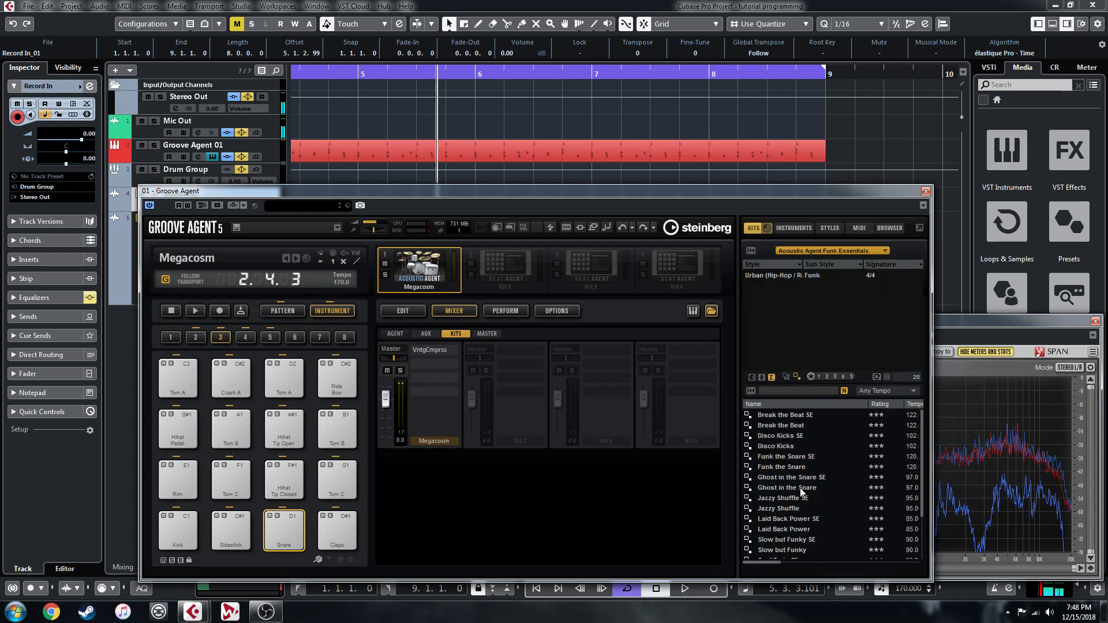
scroll(809, 517, "down", 2)
double_click(778, 554)
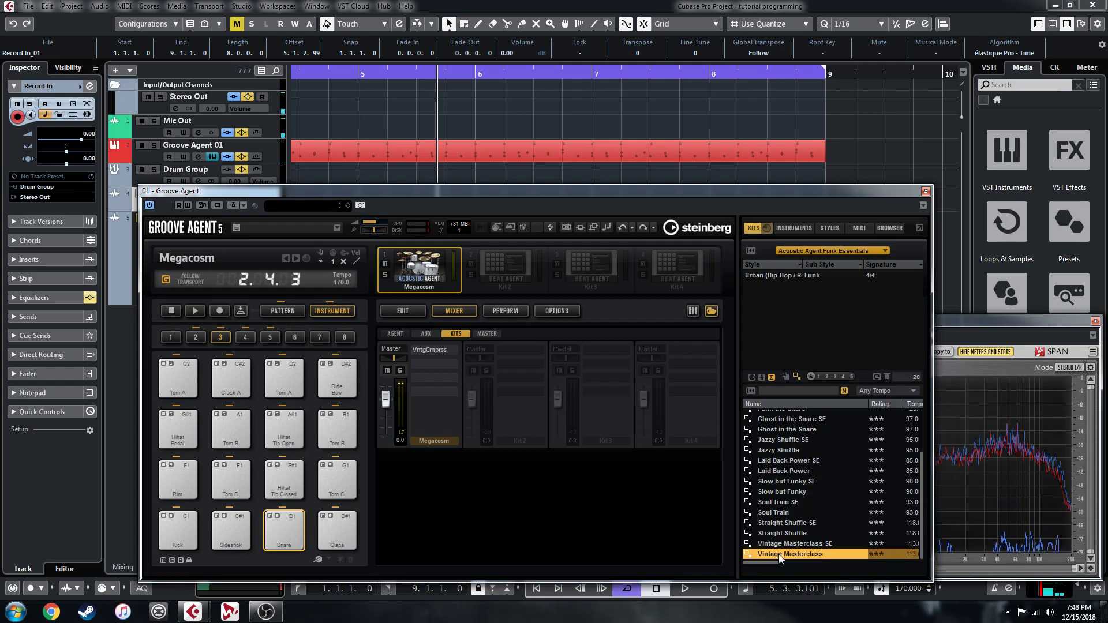
key("space")
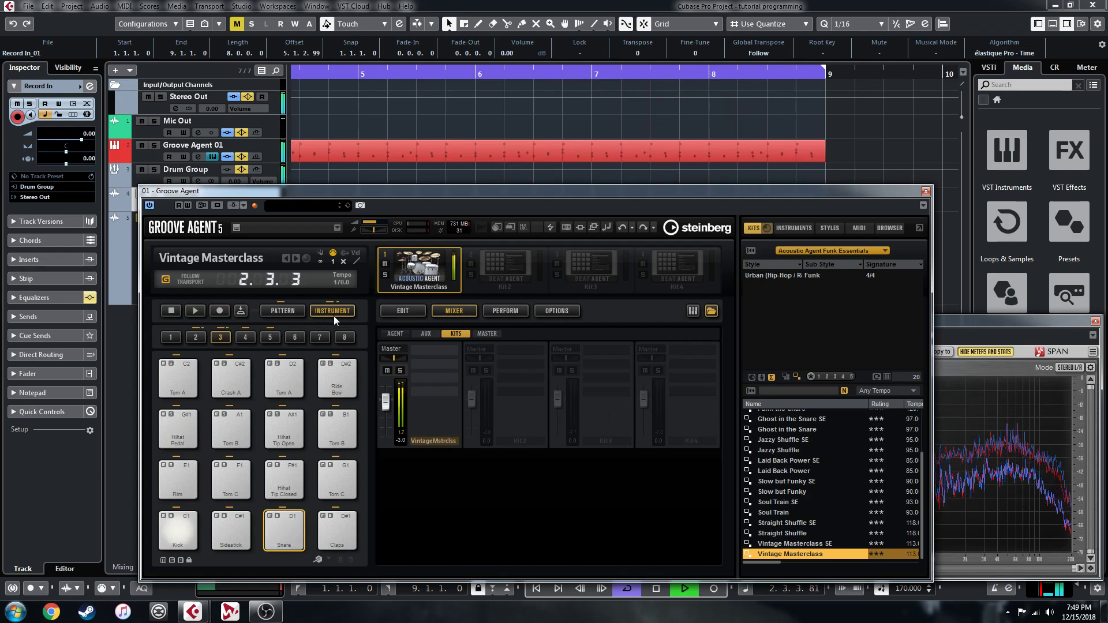
Step: Look over the pattern pads and the agent mixer's group, kick/snare/hi-hat, percussion and cymbal channels
left_click(284, 310)
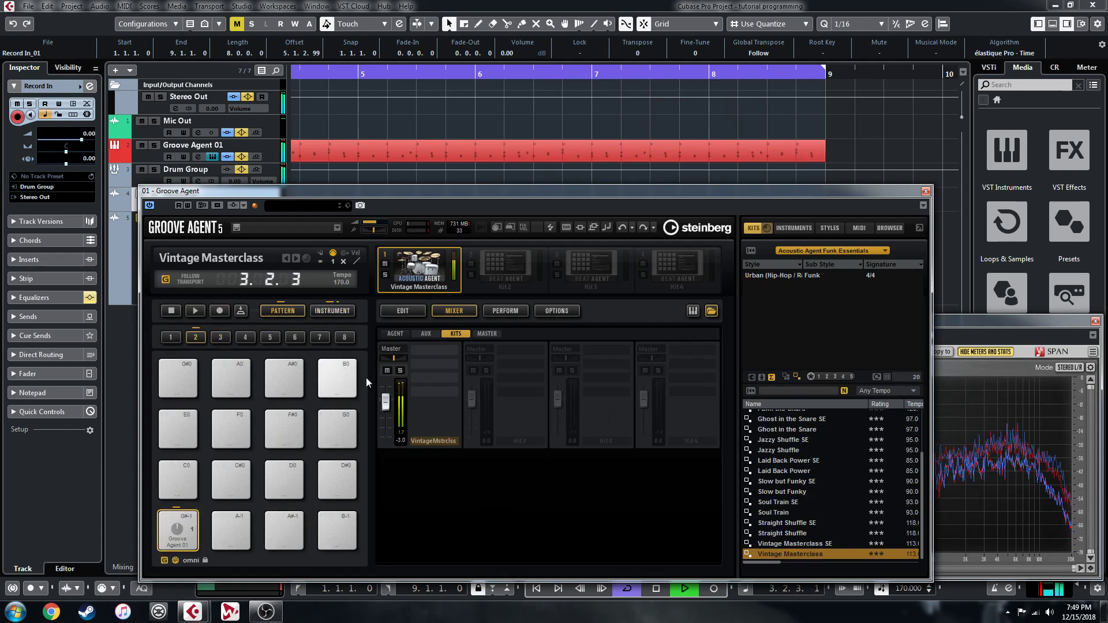
left_click(334, 313)
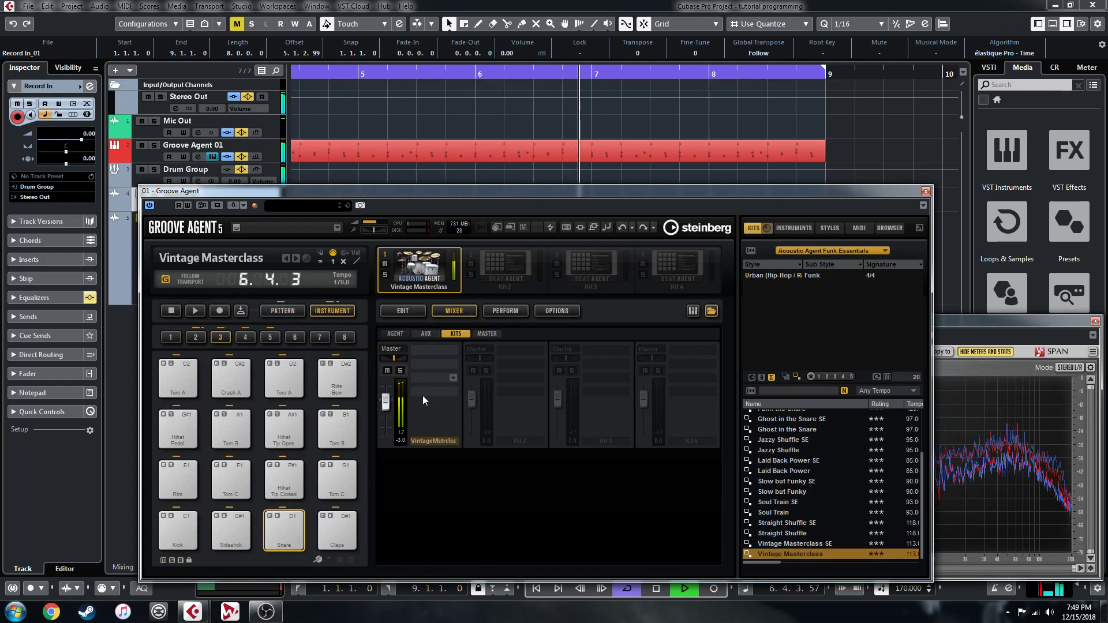
left_click(396, 335)
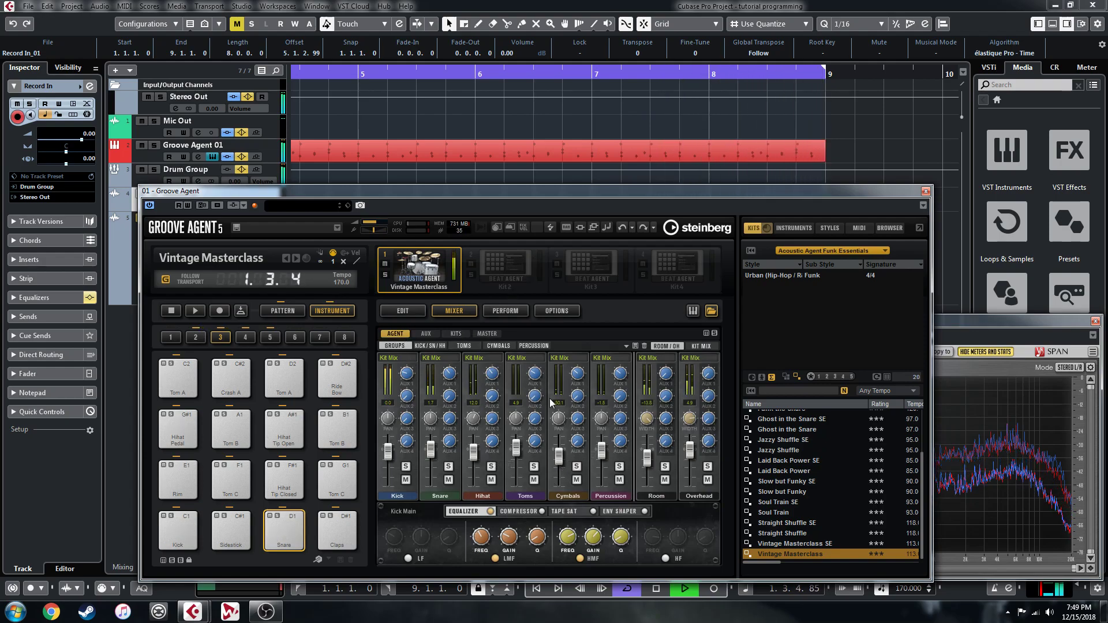
left_click(439, 346)
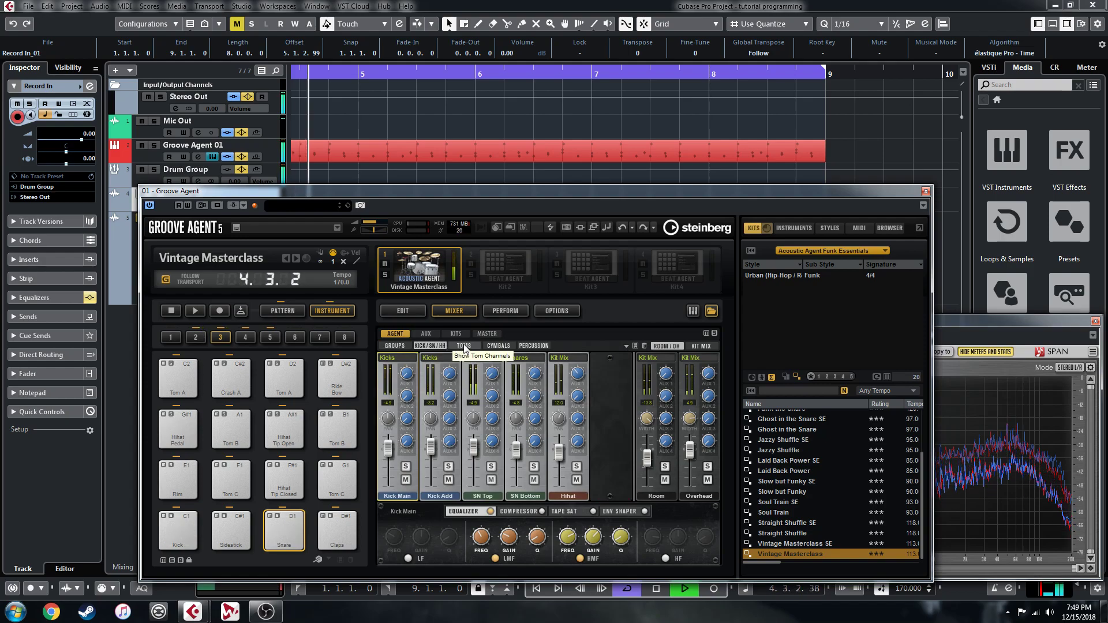
left_click(536, 347)
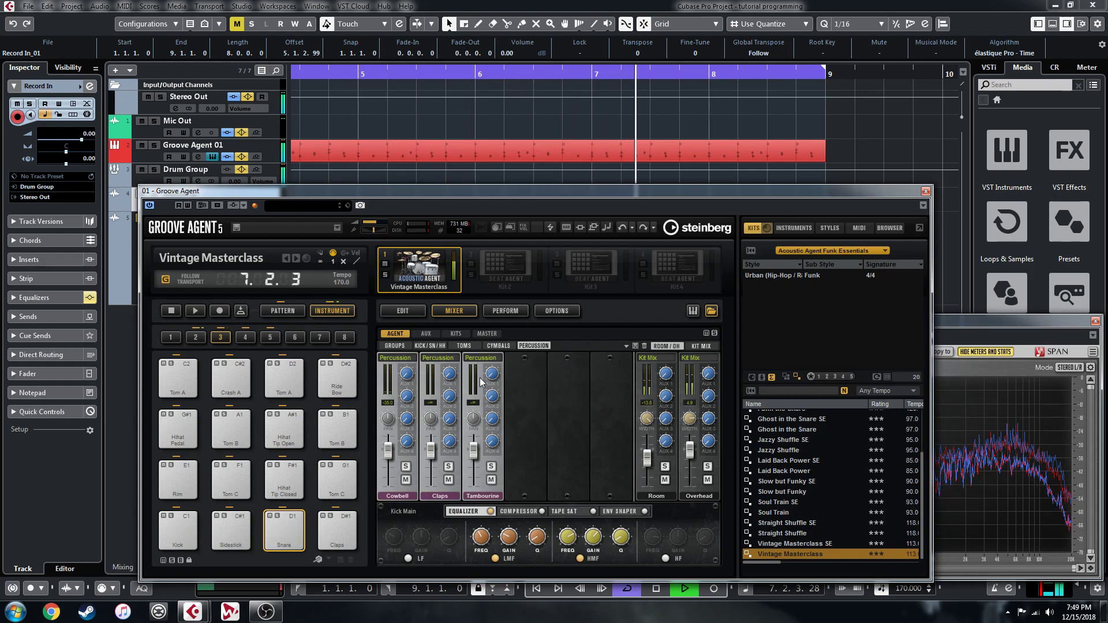
left_click(497, 345)
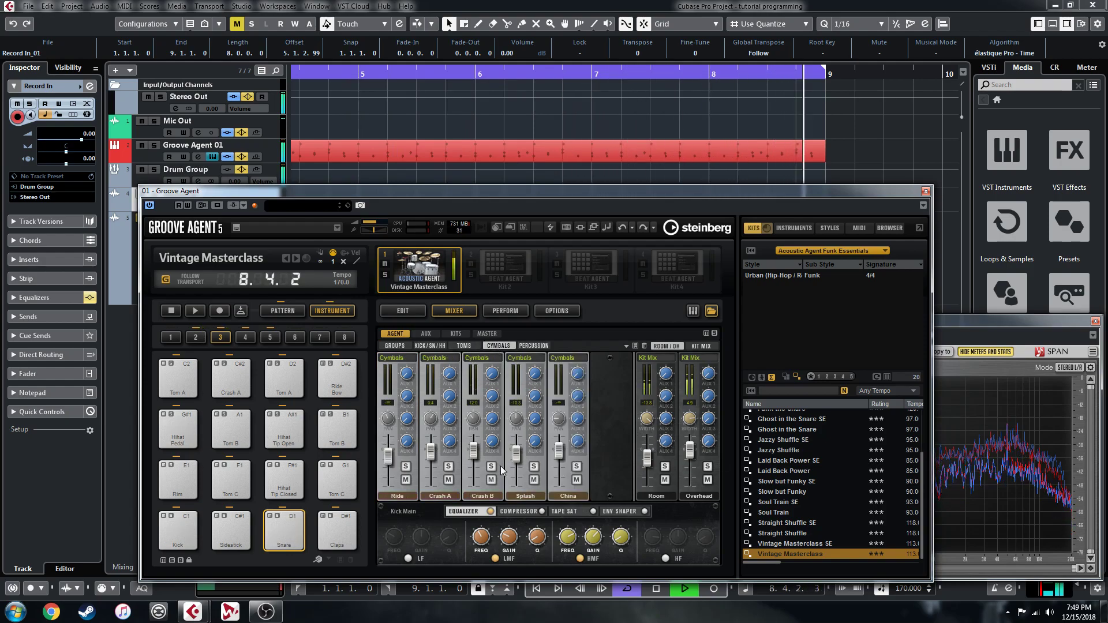
Step: Open the Vintage Masterclass kit for editing and examine the kick's and snare's type and sound controls
left_click(421, 312)
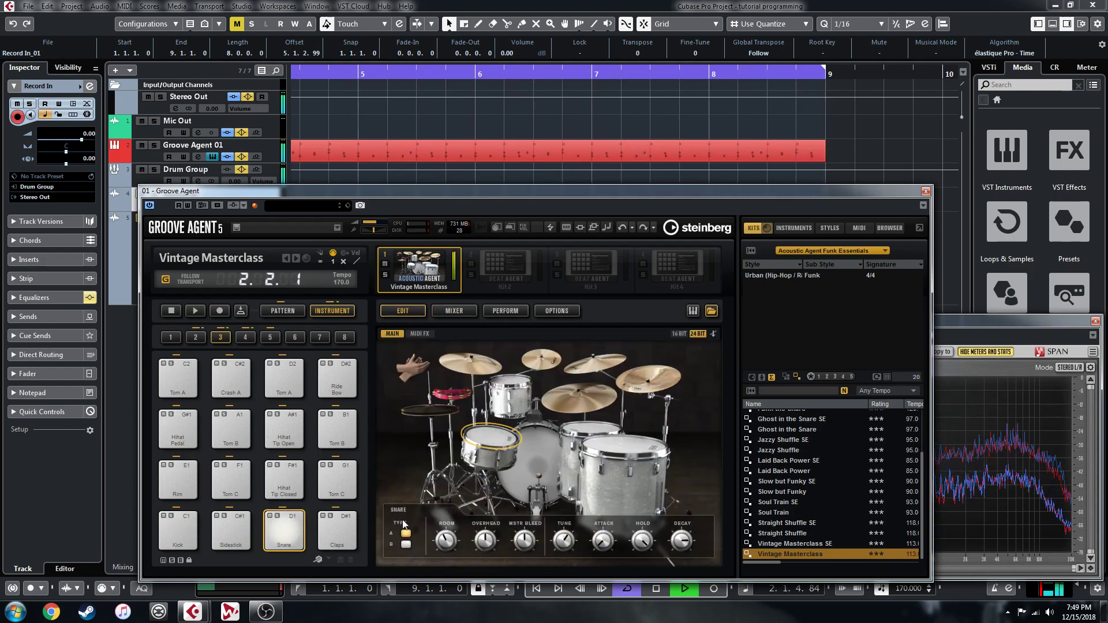
left_click(537, 480)
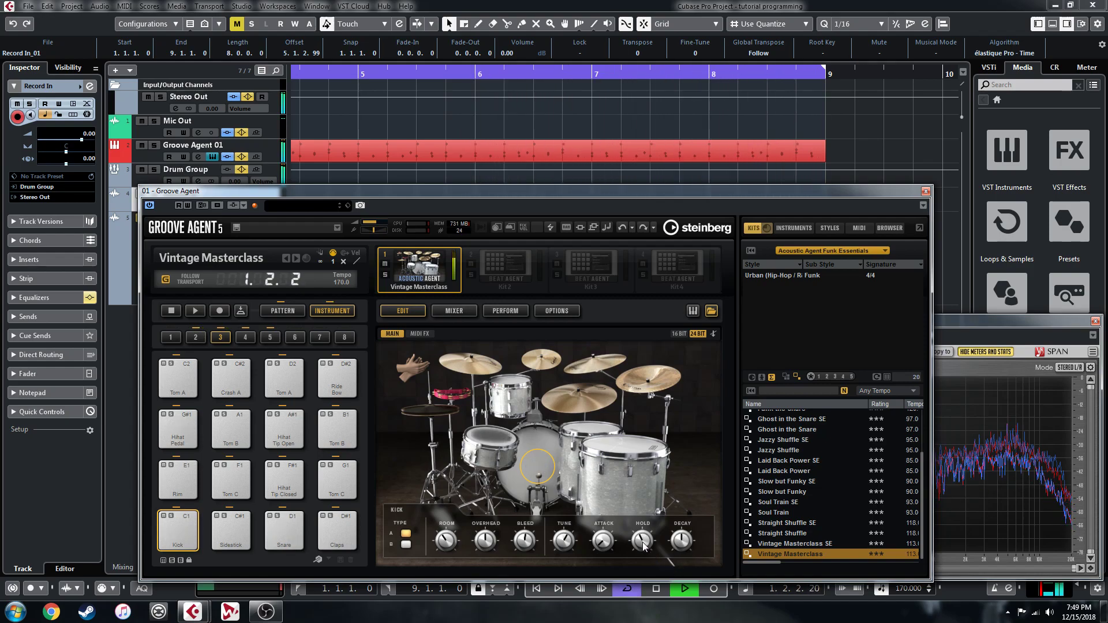
left_click(490, 426)
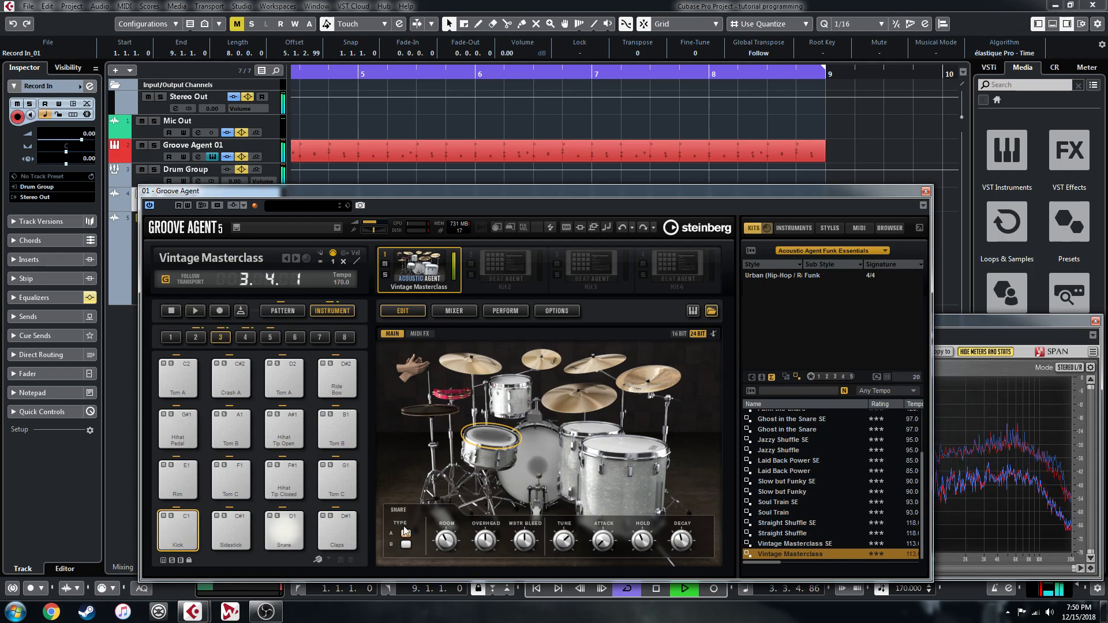
Step: Try the snare's type B with an adjusted tuning, stop playback and return the snare to type A
left_click(406, 544)
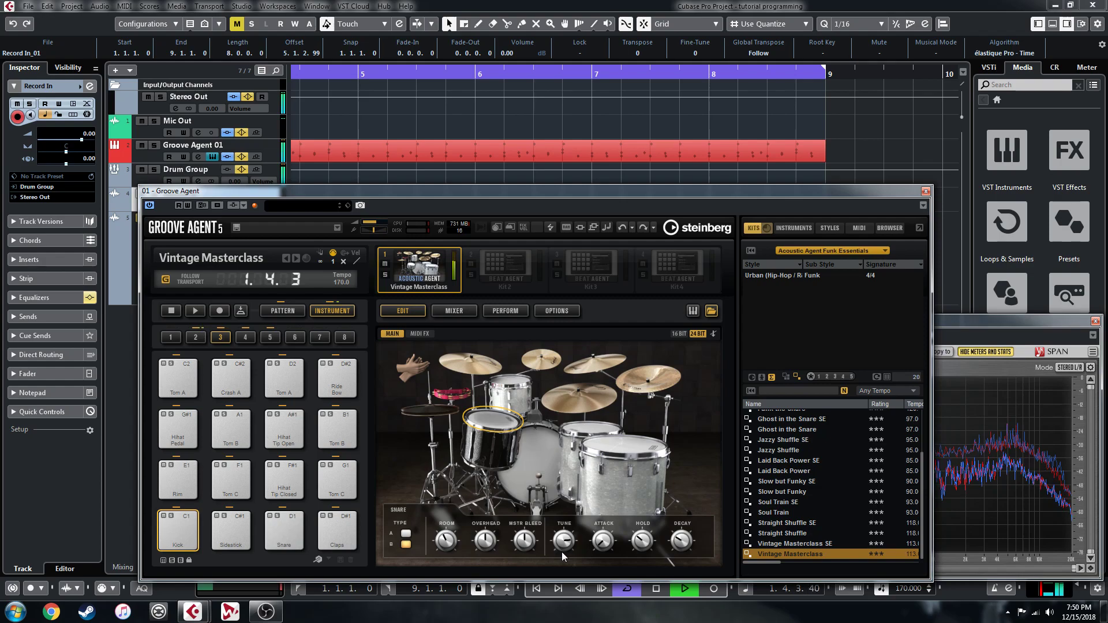
left_click_drag(561, 552, 558, 569)
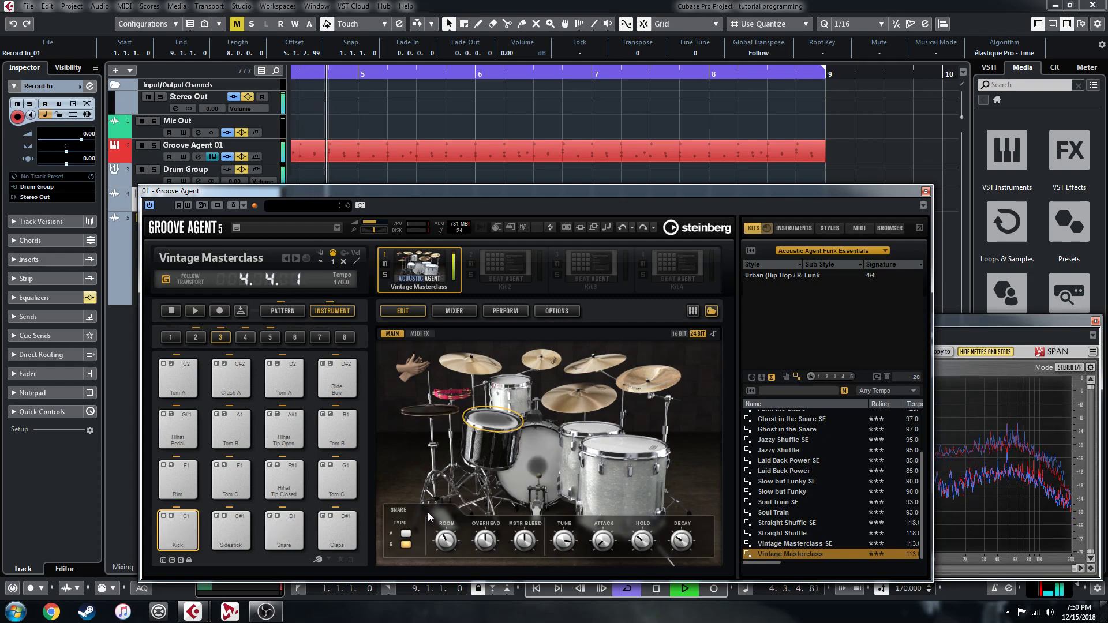
key("space")
left_click(406, 534)
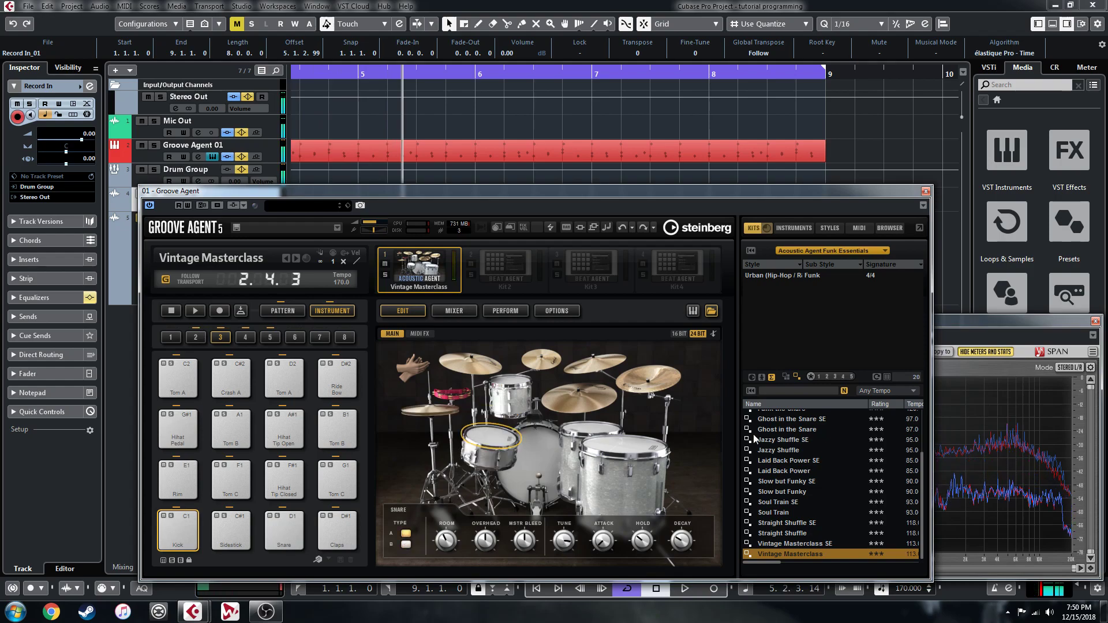
Step: Listen to the Vintage Masterclass kit by playing and stopping the drum part several times
key("space")
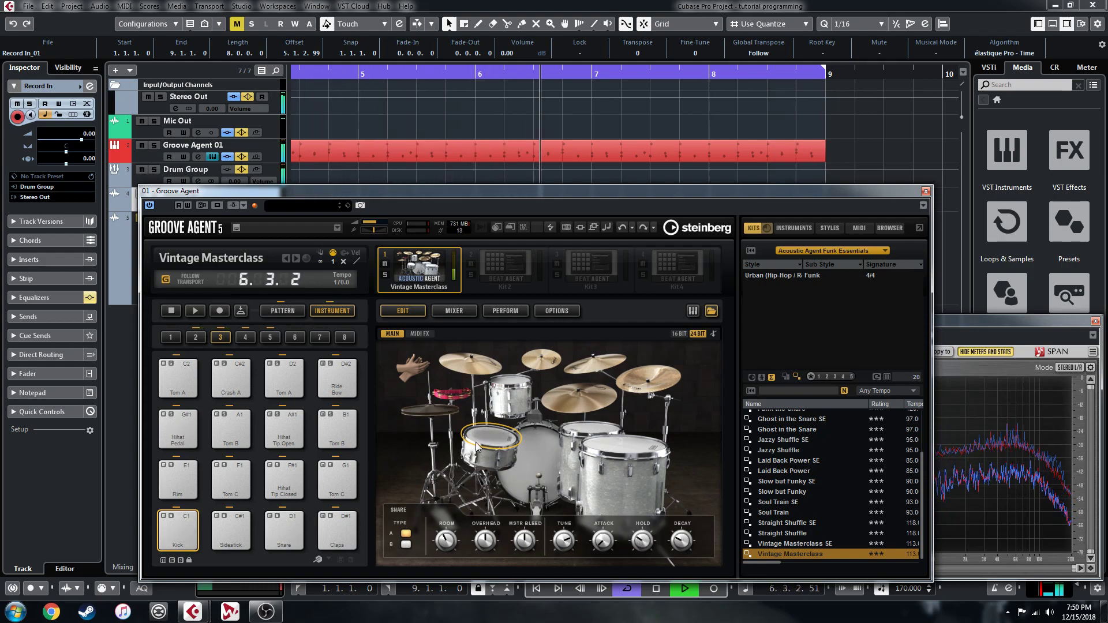
key("space")
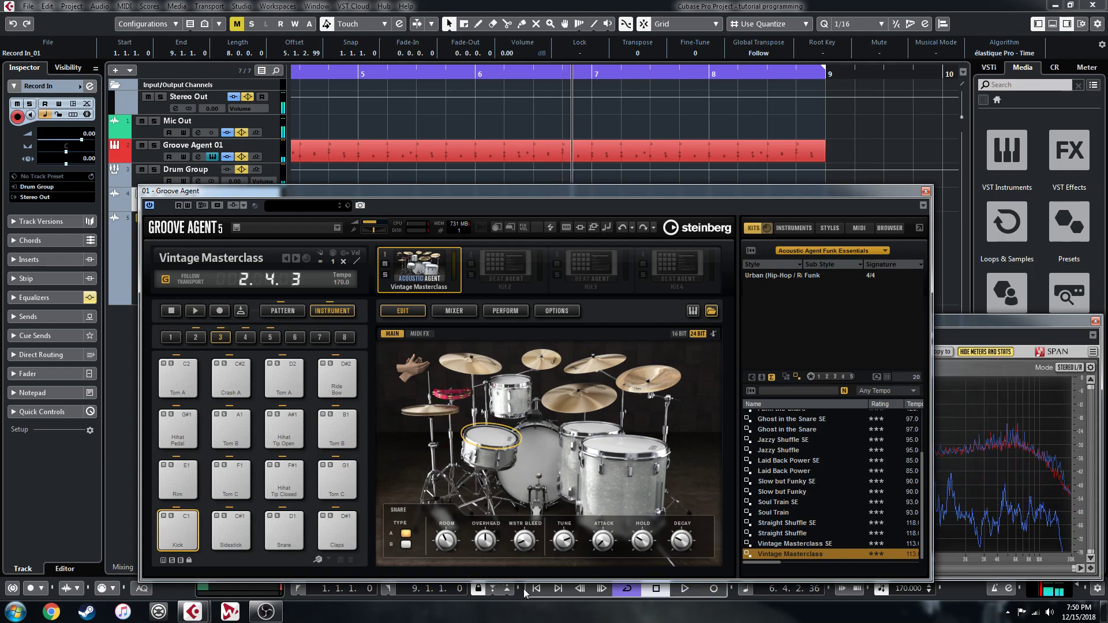
key("space")
key("space")
key("space")
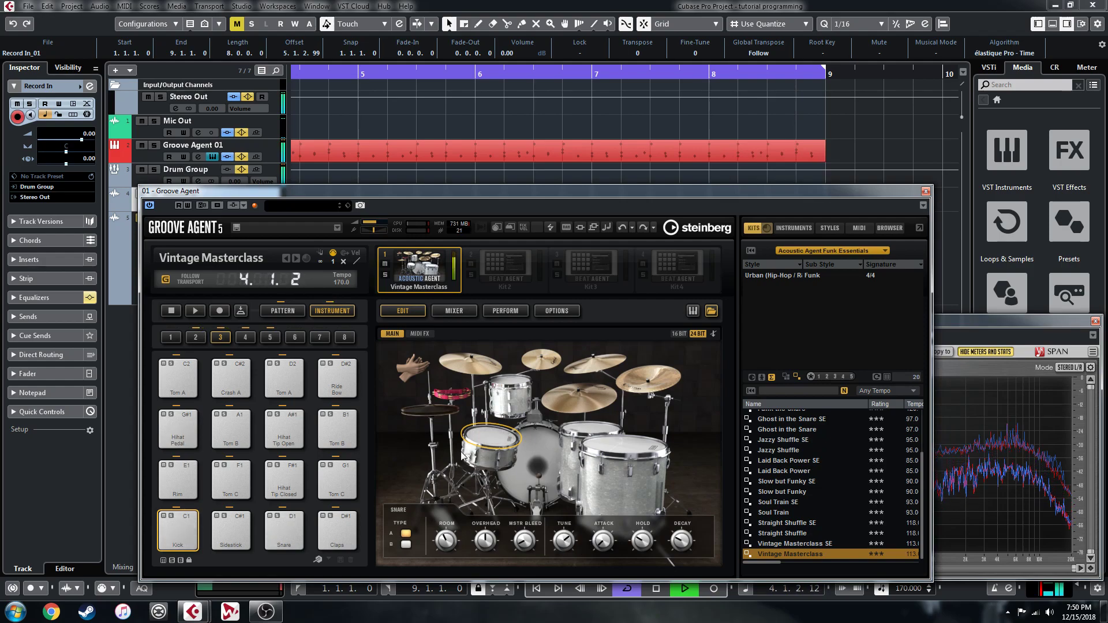
key("space")
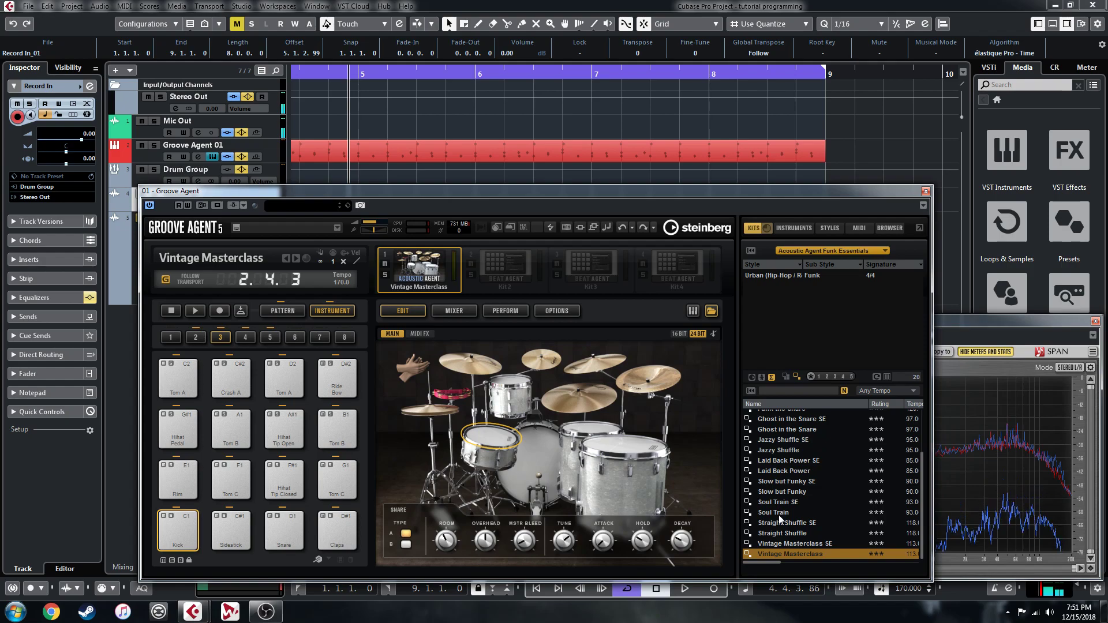
key("space")
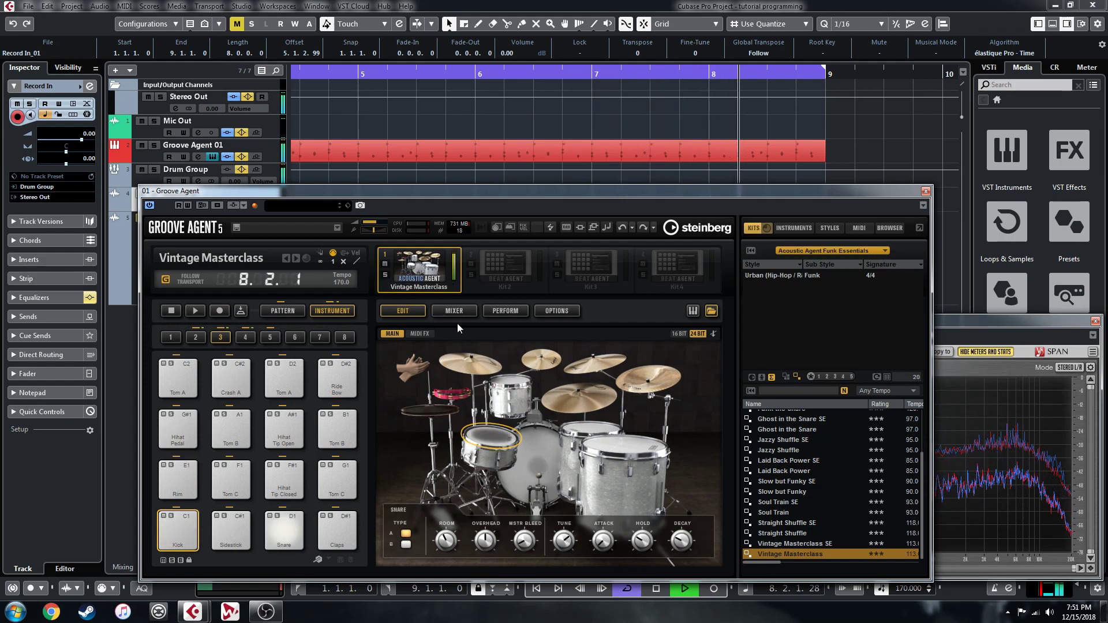
Step: Load the Straight Shuffle kit, play the drum part with it and select its snare
key("space")
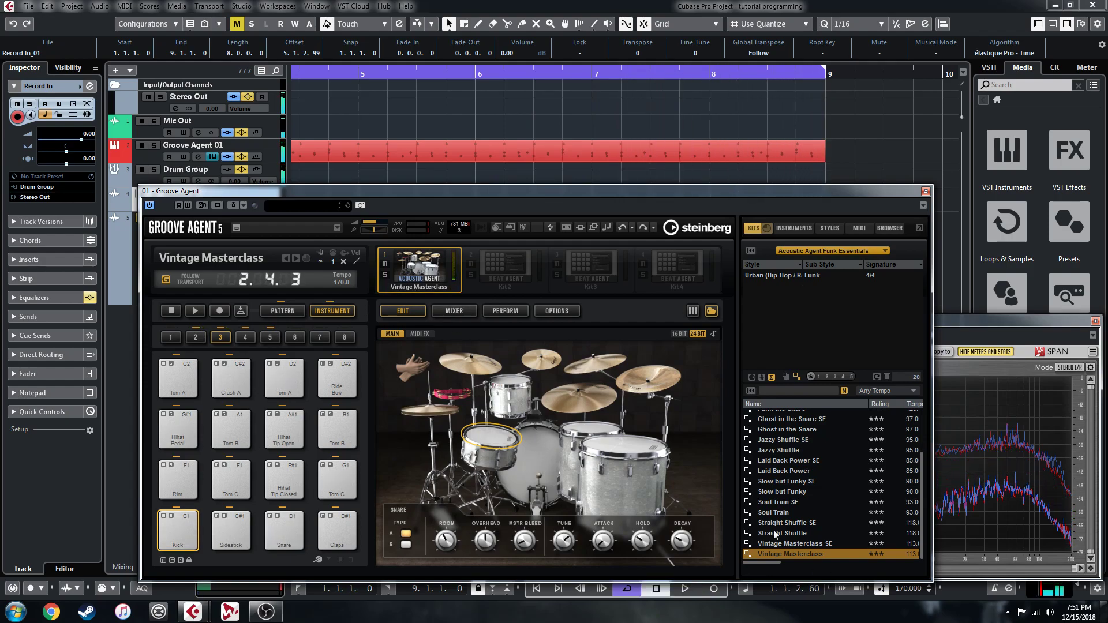
key("space")
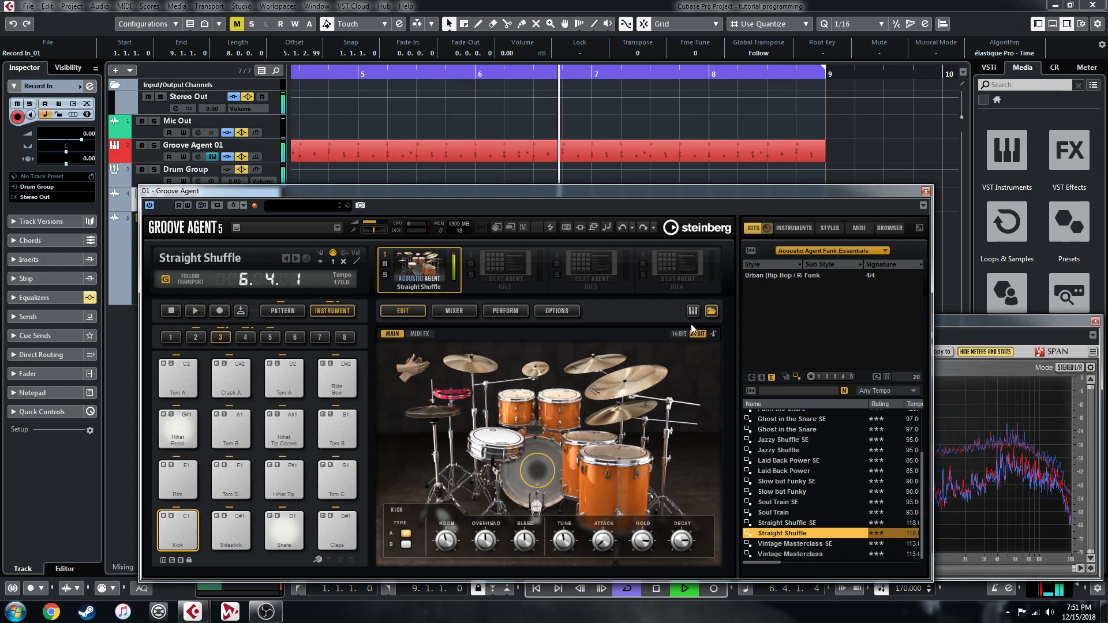
left_click(491, 440)
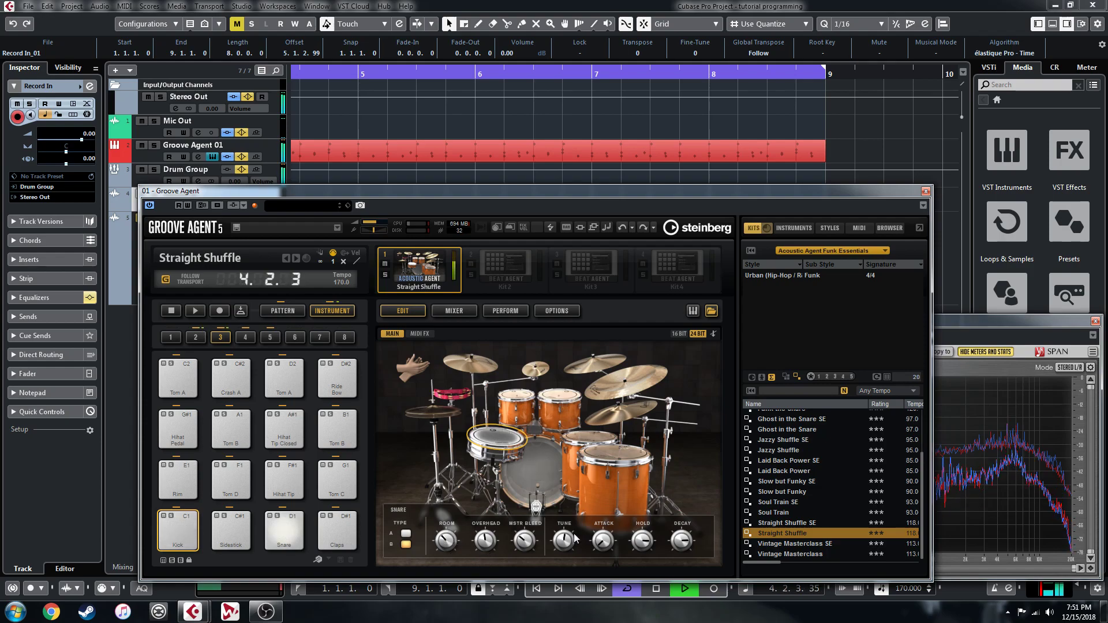
Step: Examine the sound controls of the Straight Shuffle kit's kick, snare, cowbell, Crash B and hi-hat while the drum part plays
left_click(537, 470)
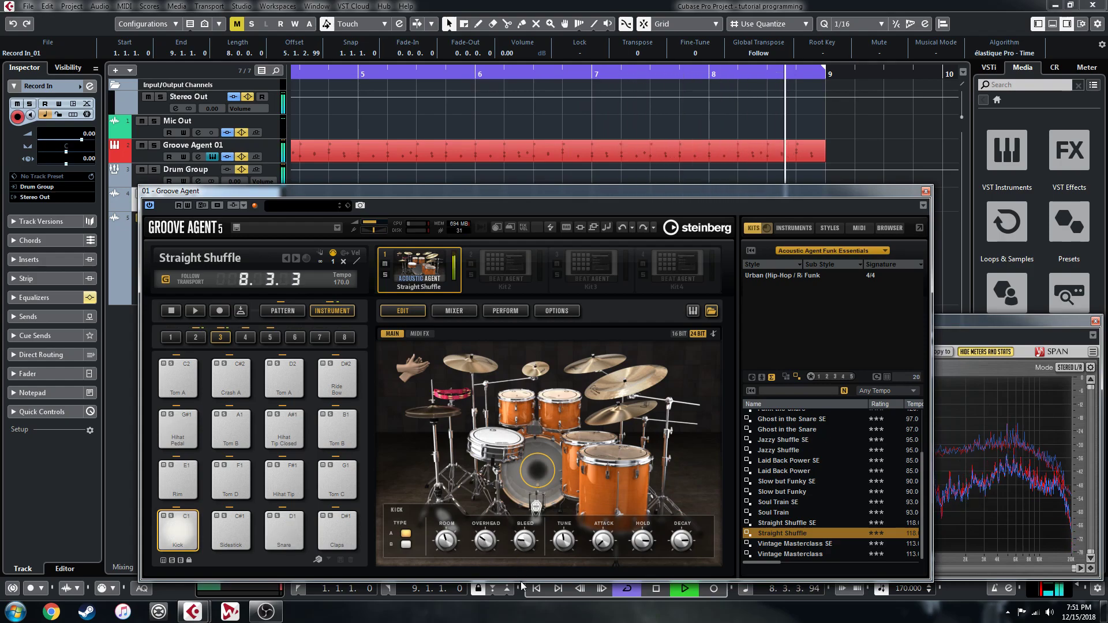
left_click(507, 442)
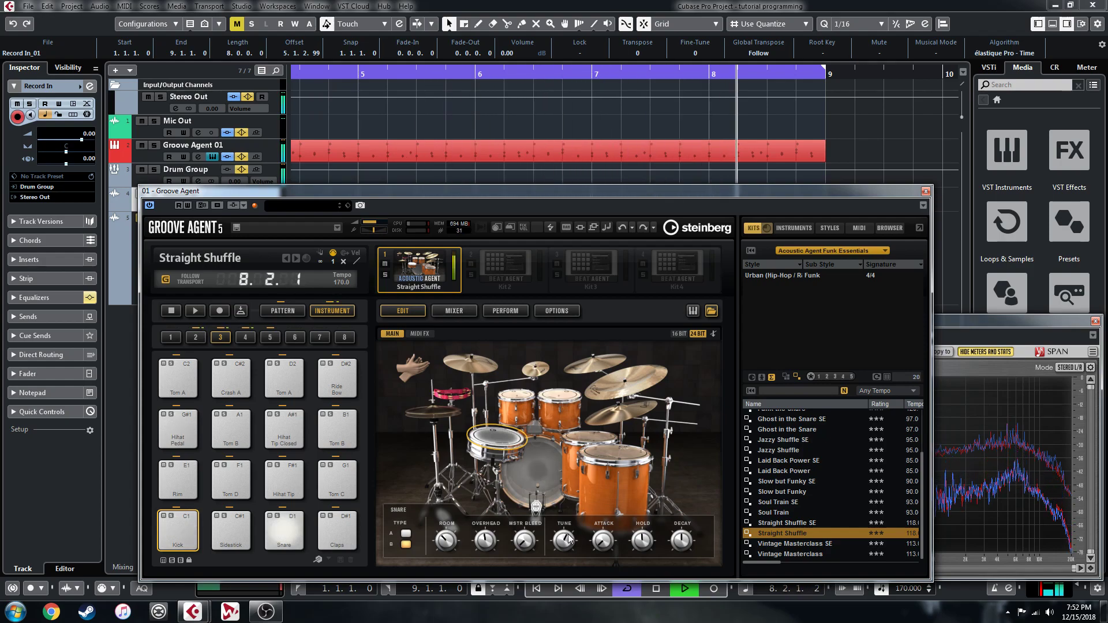
left_click(529, 468)
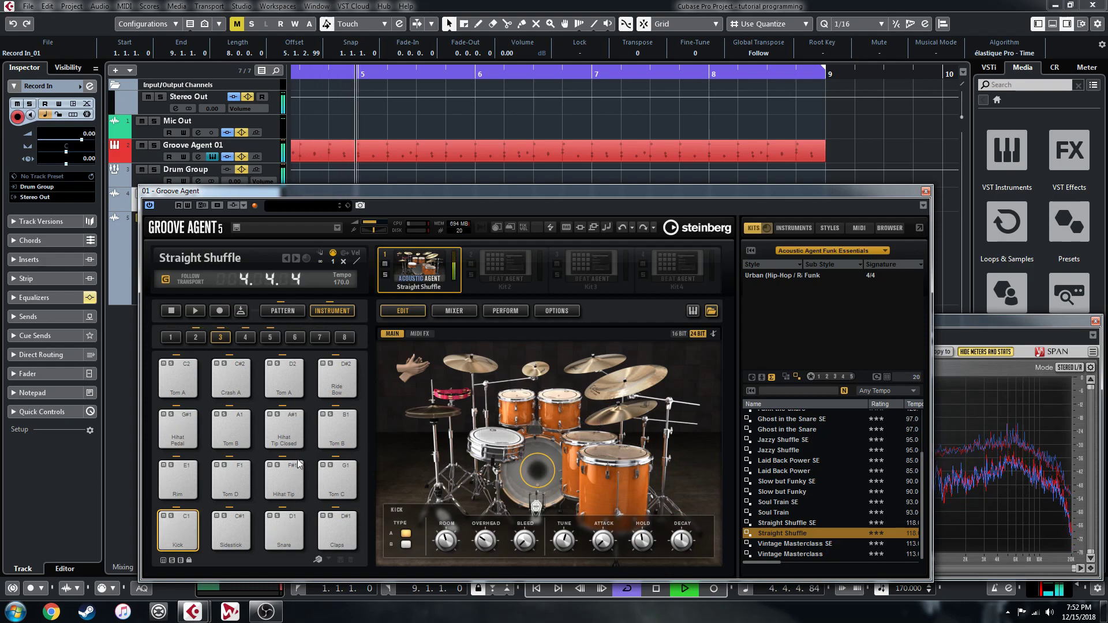
left_click(500, 445)
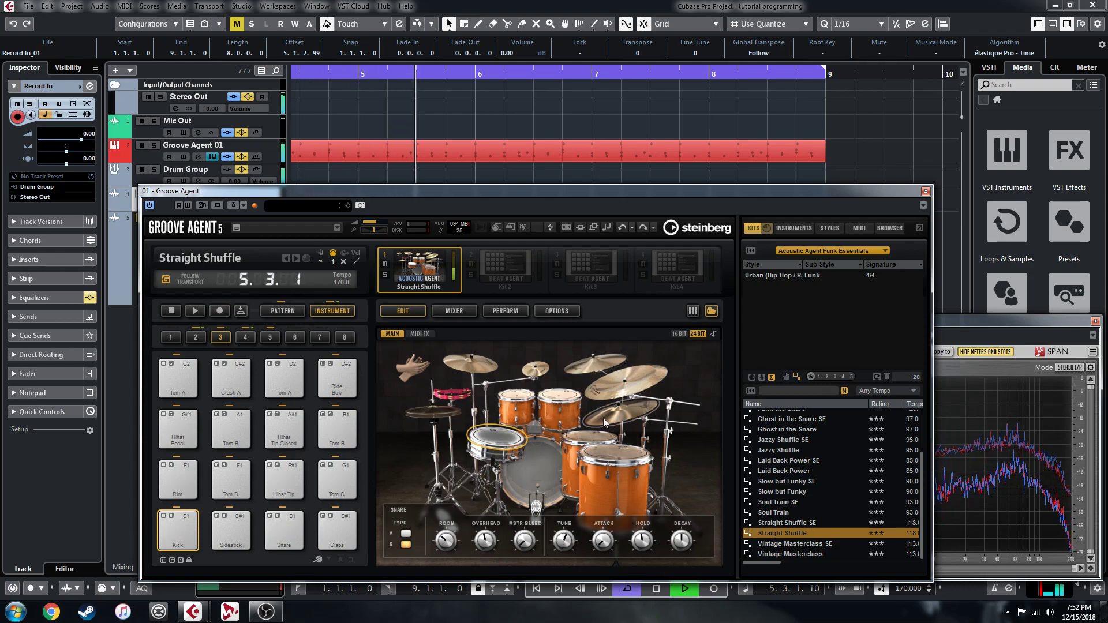
left_click(536, 424)
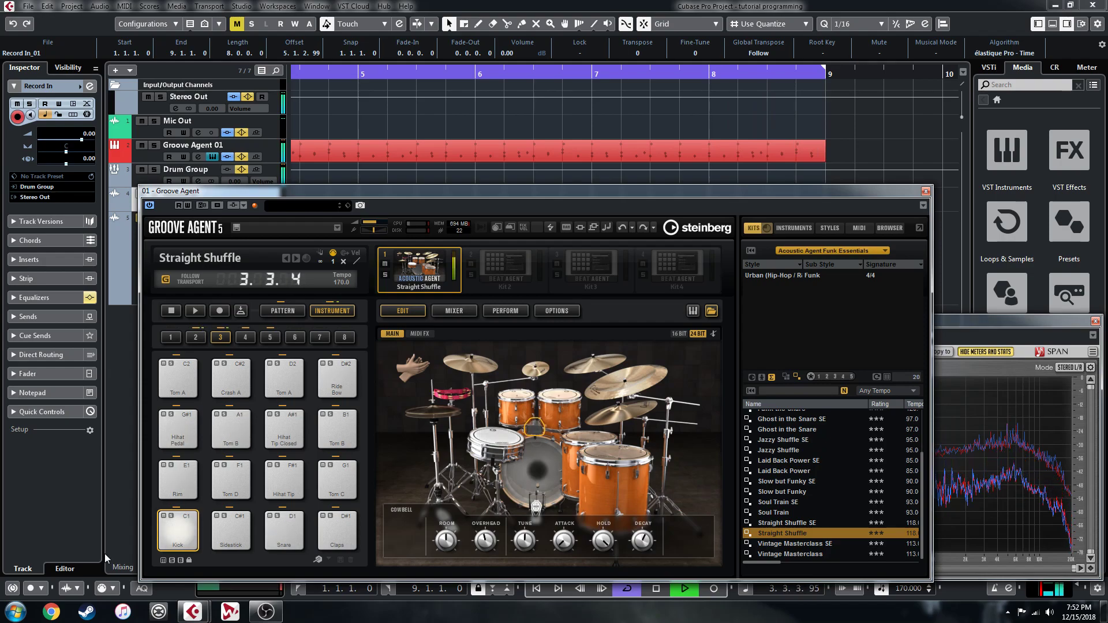
left_click(604, 362)
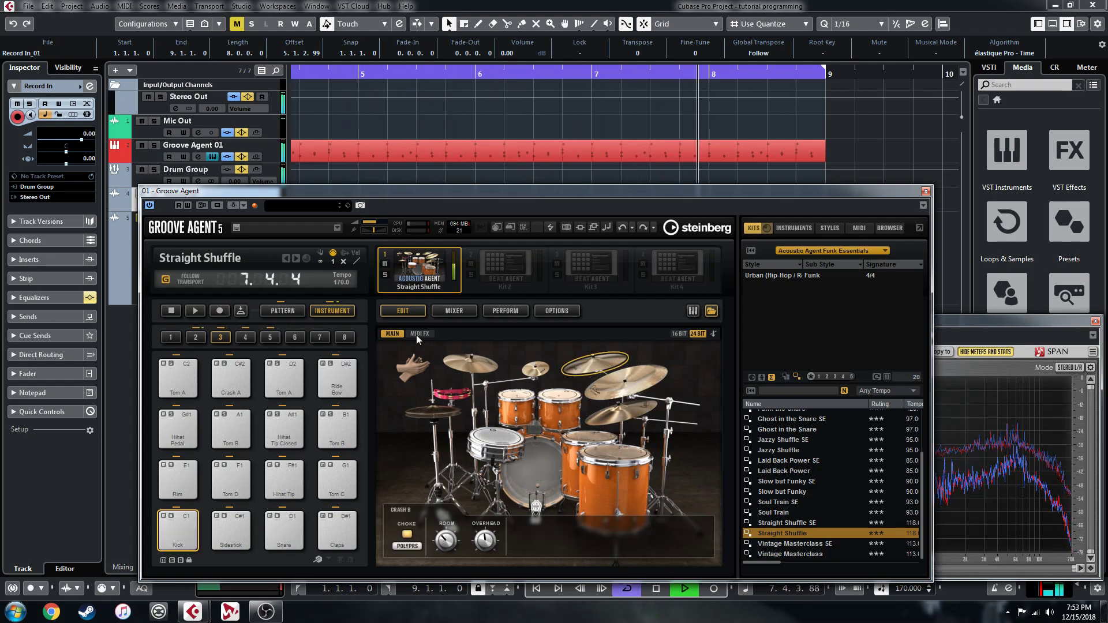
left_click(442, 417)
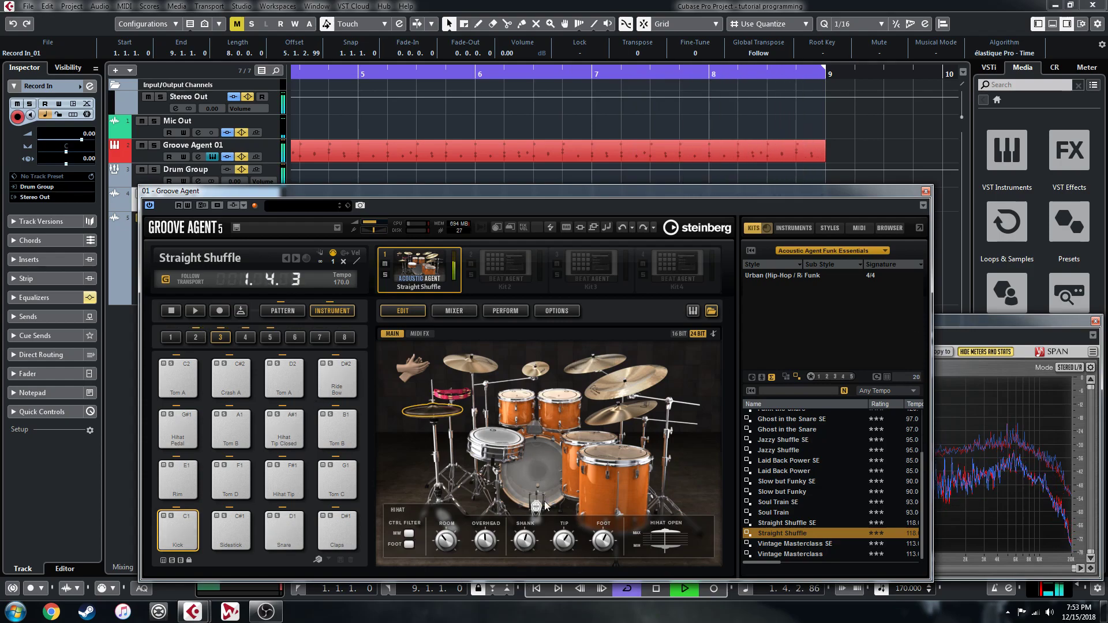
left_click(615, 362)
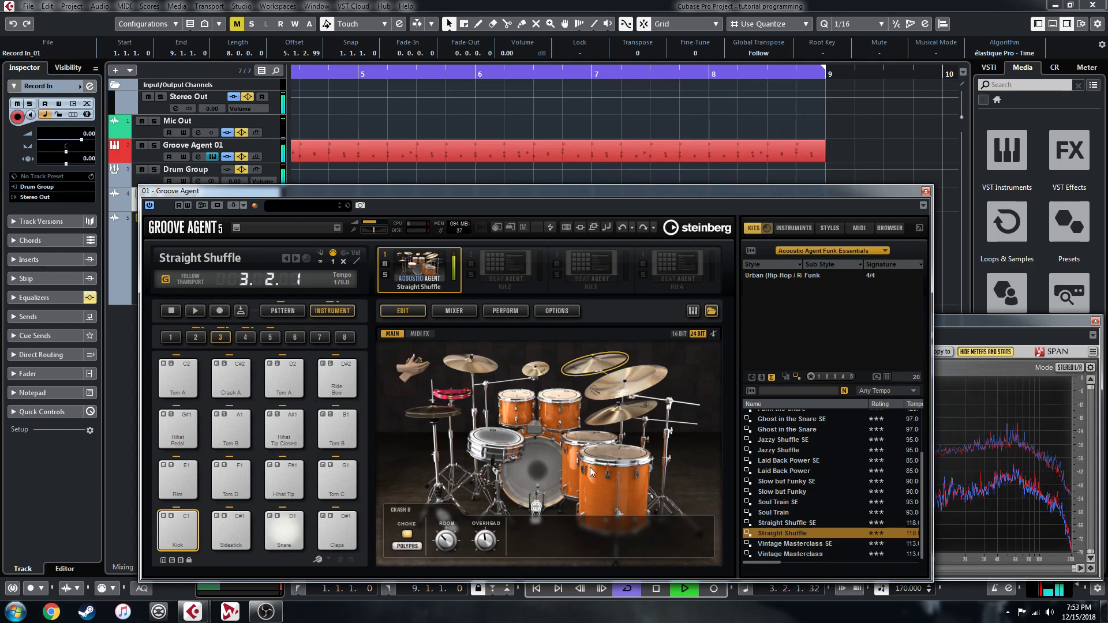
Step: Set the AUX FX 1 reverb to low cut 328 Hz, high cut 15046 Hz, room size 37 %, main time 20 % and width 87 %
left_click(445, 311)
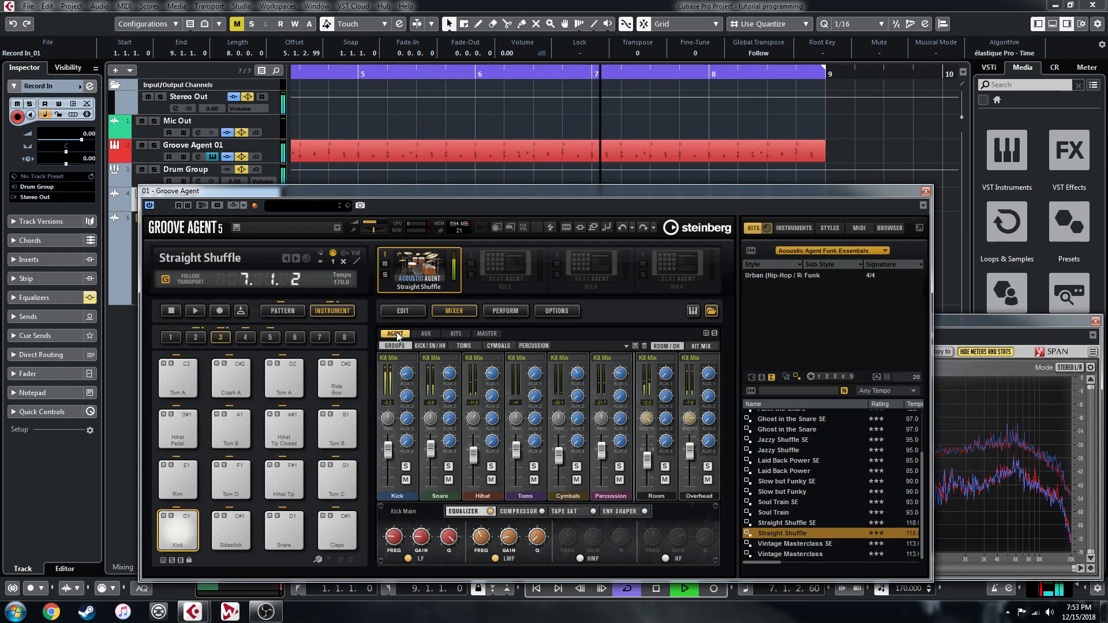
left_click(427, 334)
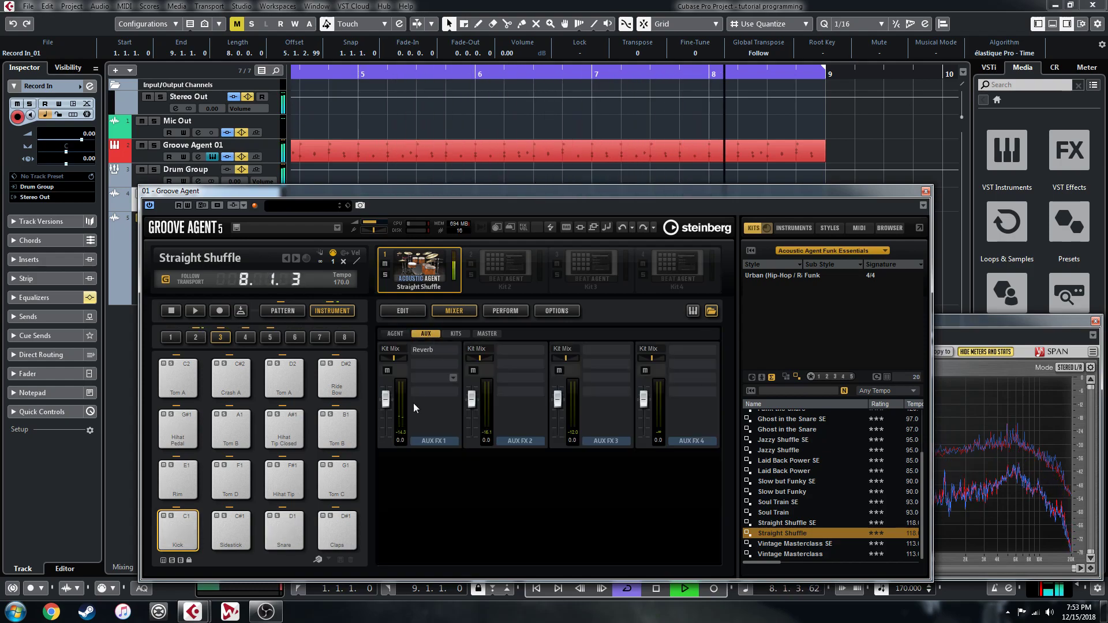
left_click(426, 350)
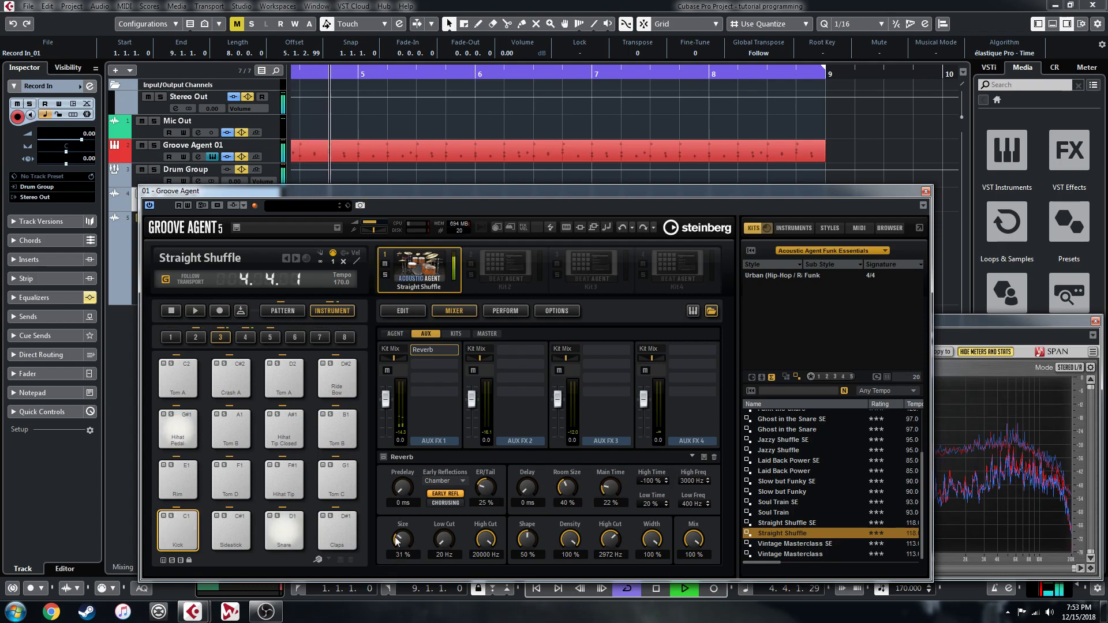
left_click_drag(486, 540, 452, 453)
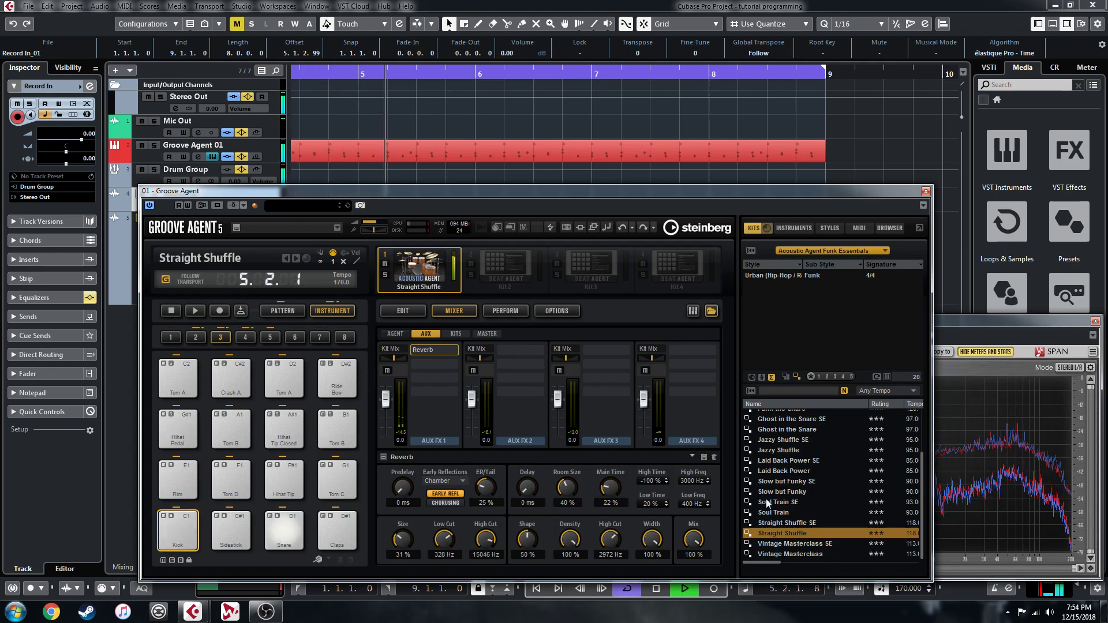
left_click_drag(650, 537, 692, 536)
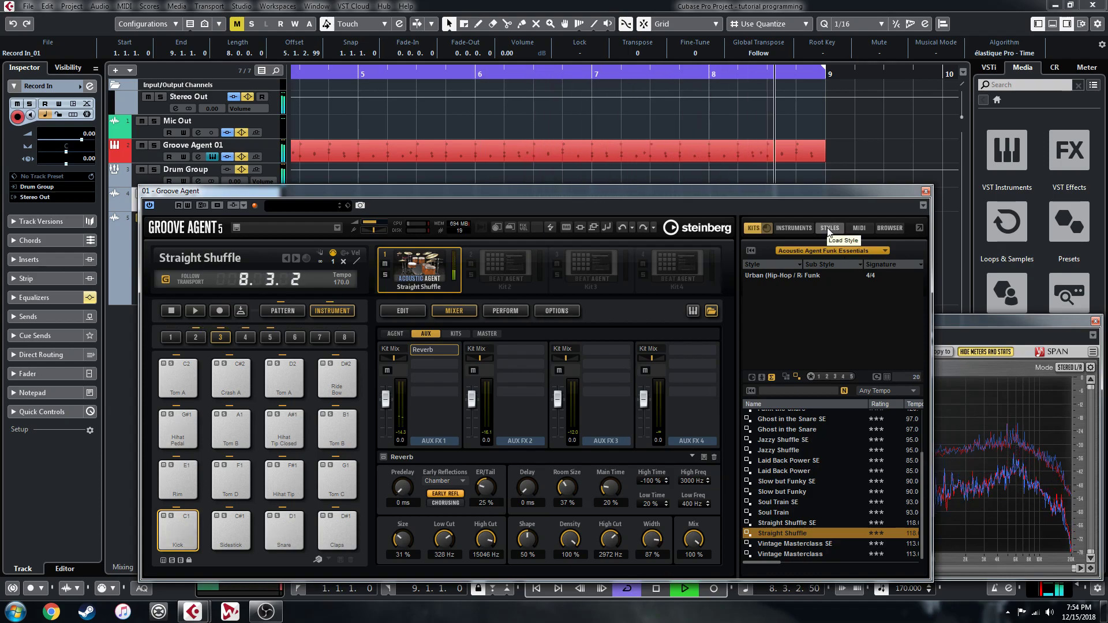
key("space")
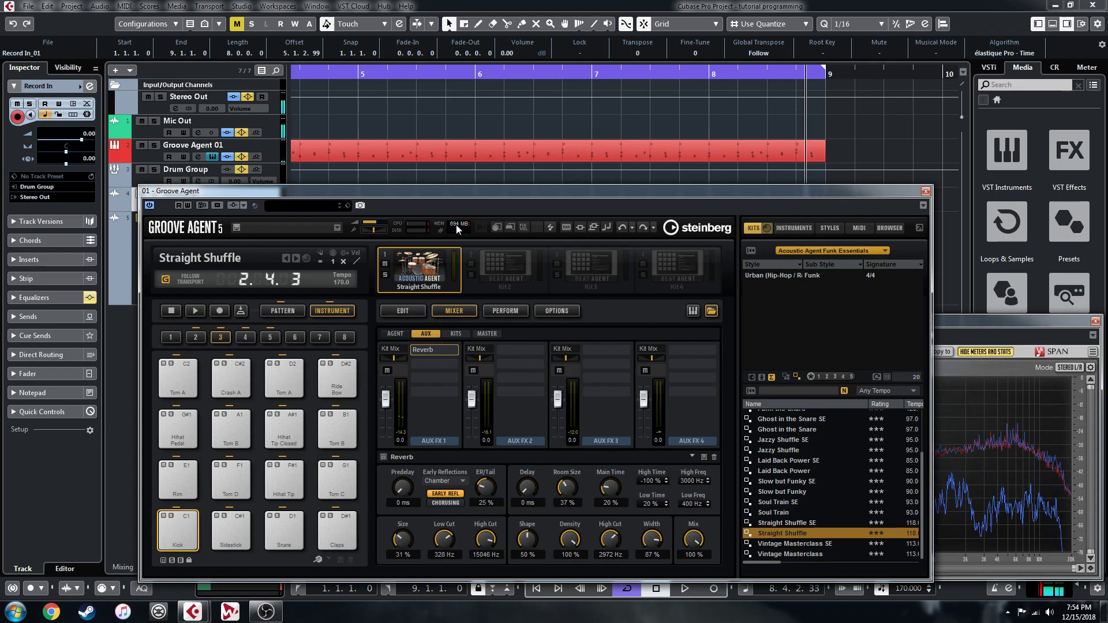
key("space")
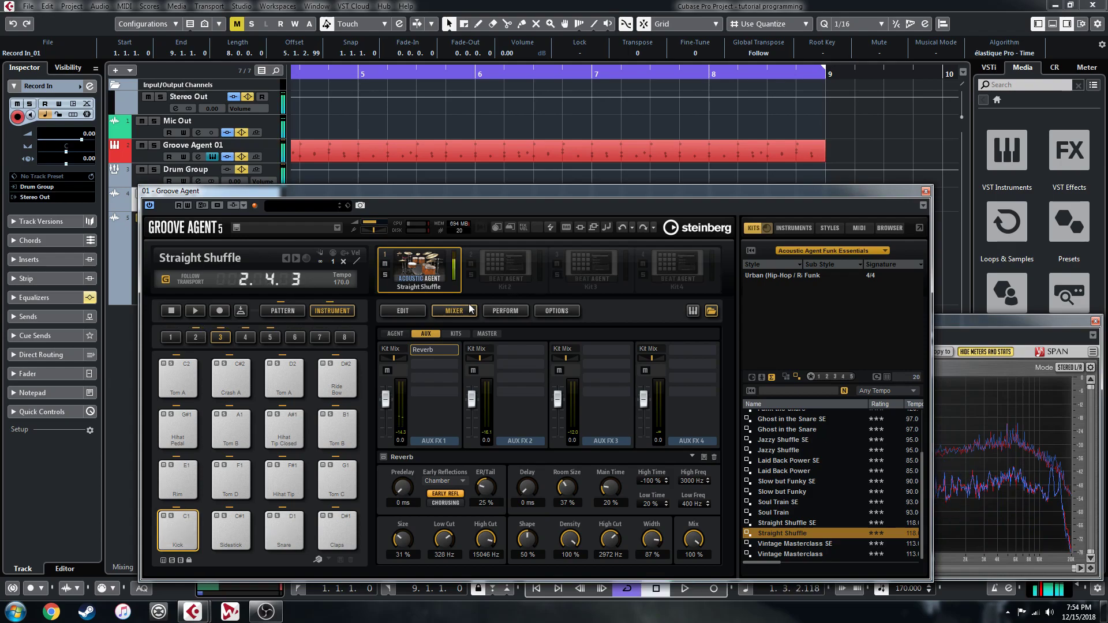
Step: Hide the kit browser and insert a Tube Compressor in the first effect slot of the Straight Shuffle kit's mixer channel
left_click(456, 334)
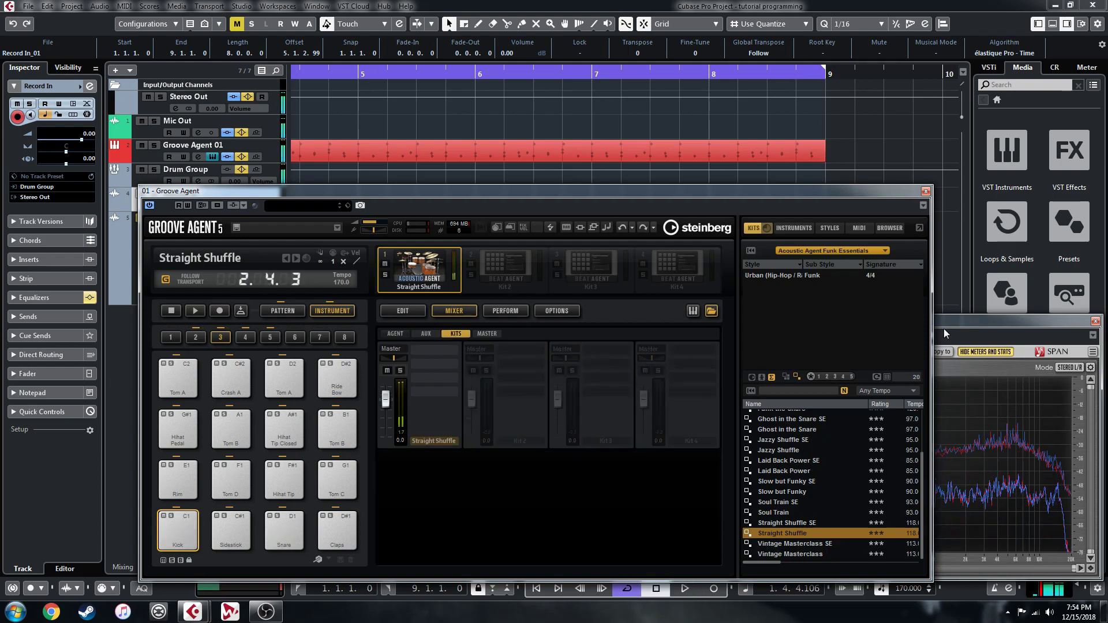
left_click(712, 311)
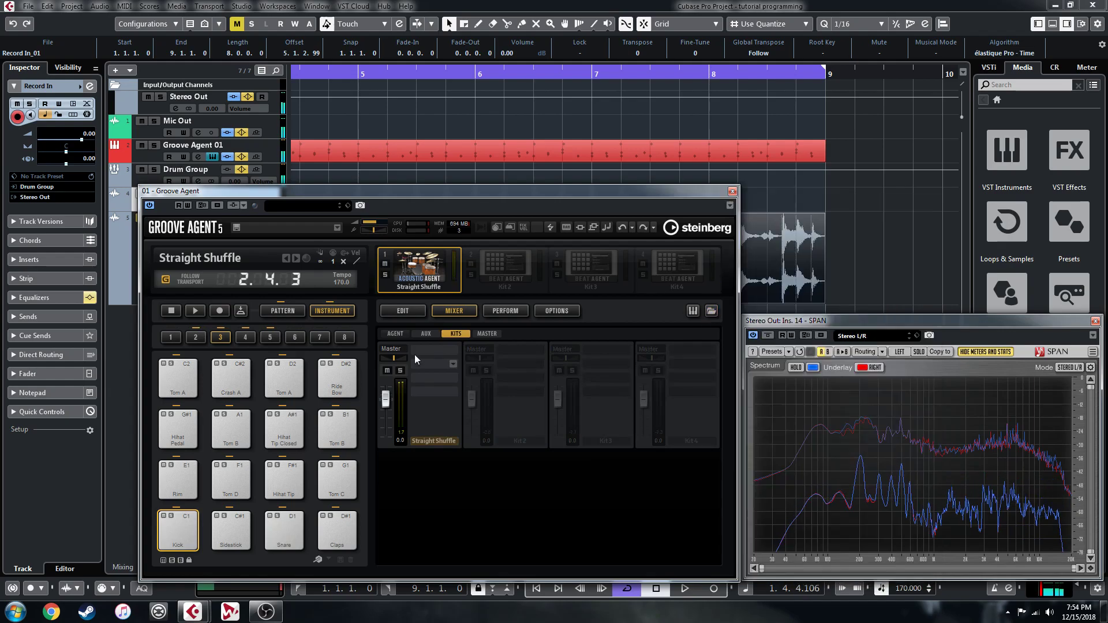
left_click(453, 350)
left_click(470, 459)
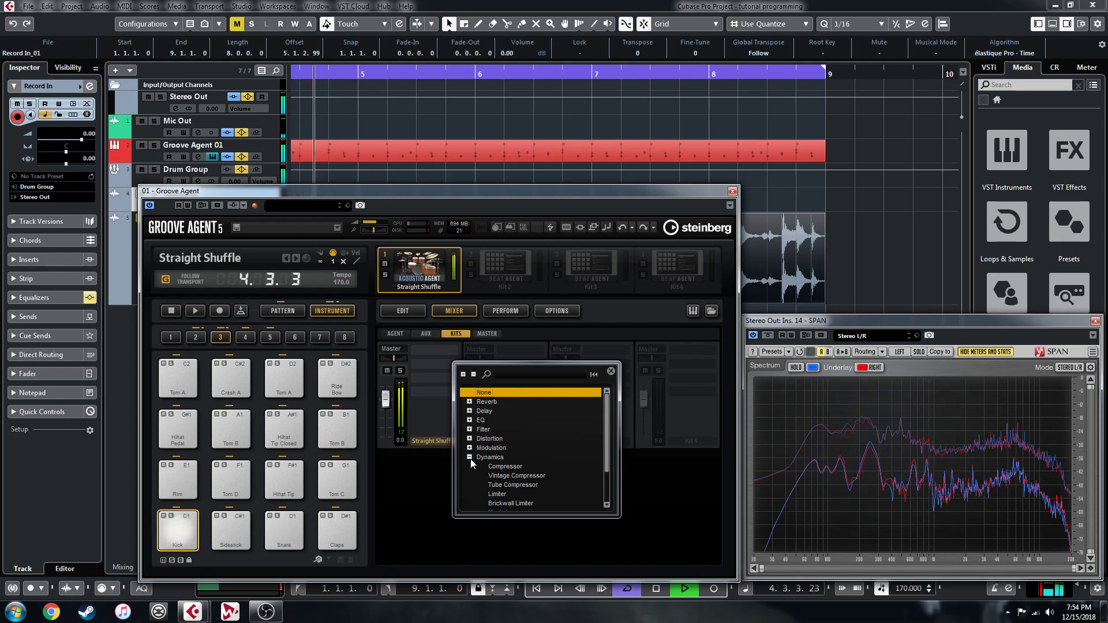
left_click(510, 484)
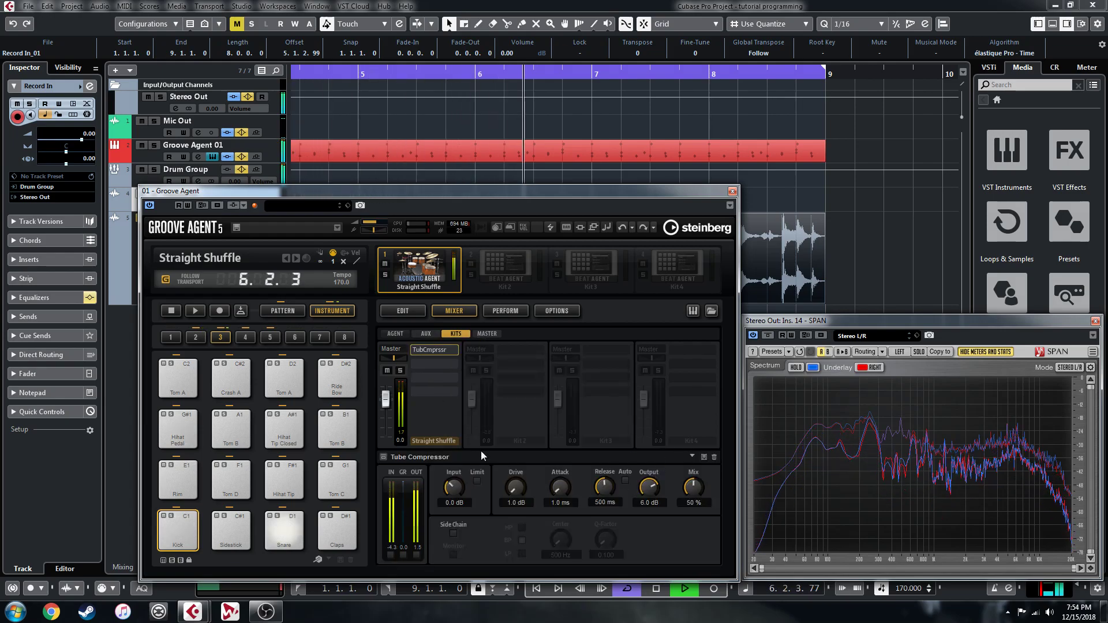
Step: Set the Tube Compressor's output to 0.0 dB, attack to 21.0 ms, release to 119 ms and drive to 2.4 dB
left_click_drag(646, 491, 652, 519)
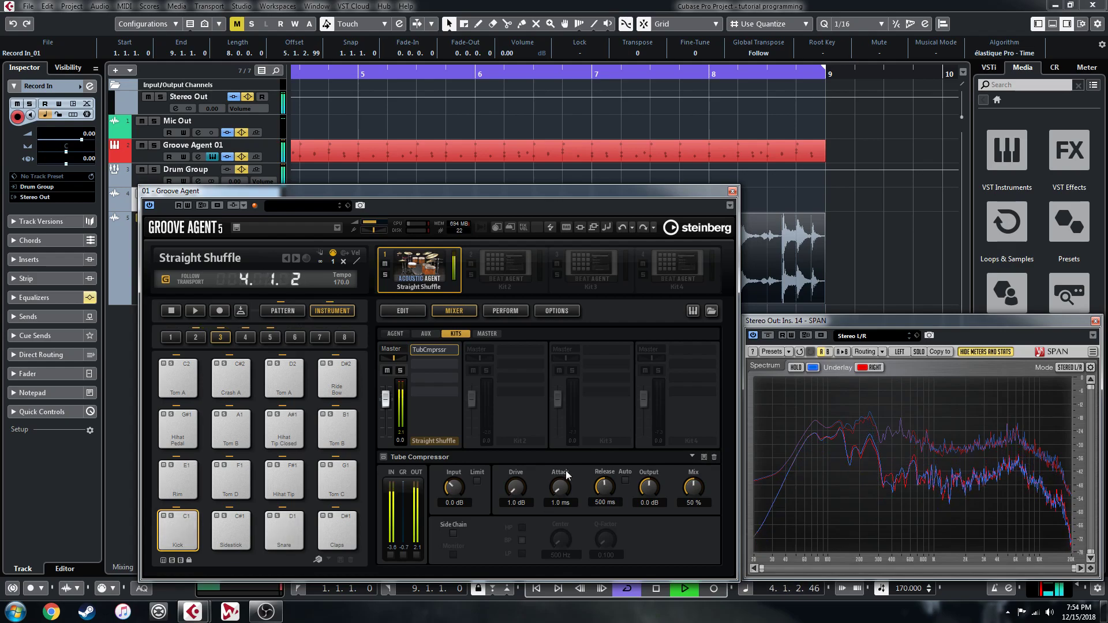
left_click_drag(567, 473, 606, 537)
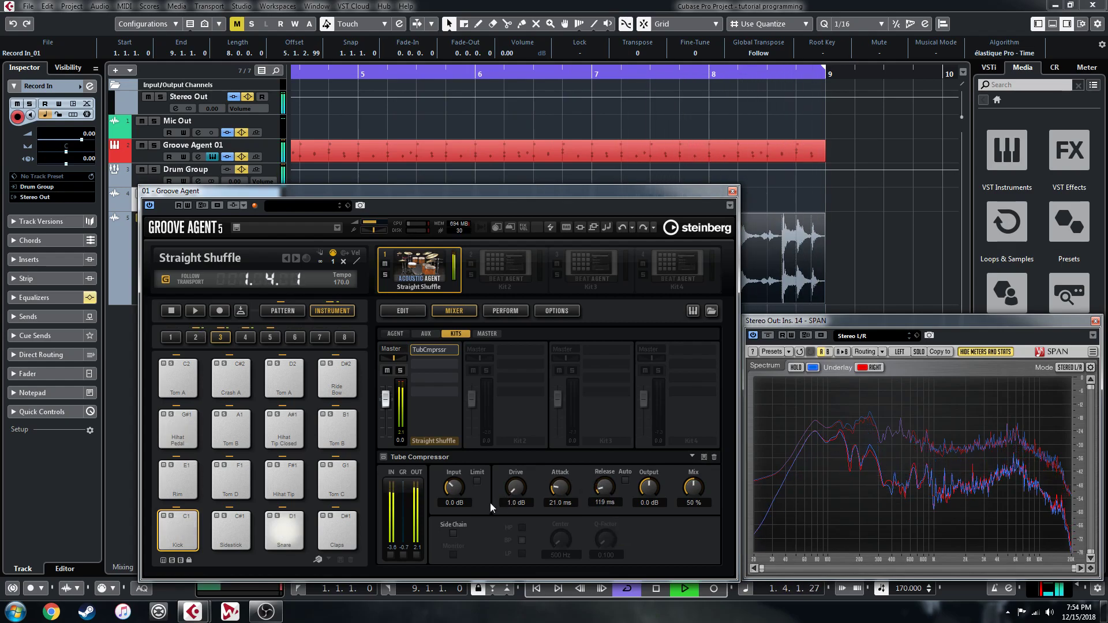
left_click_drag(520, 486, 521, 460)
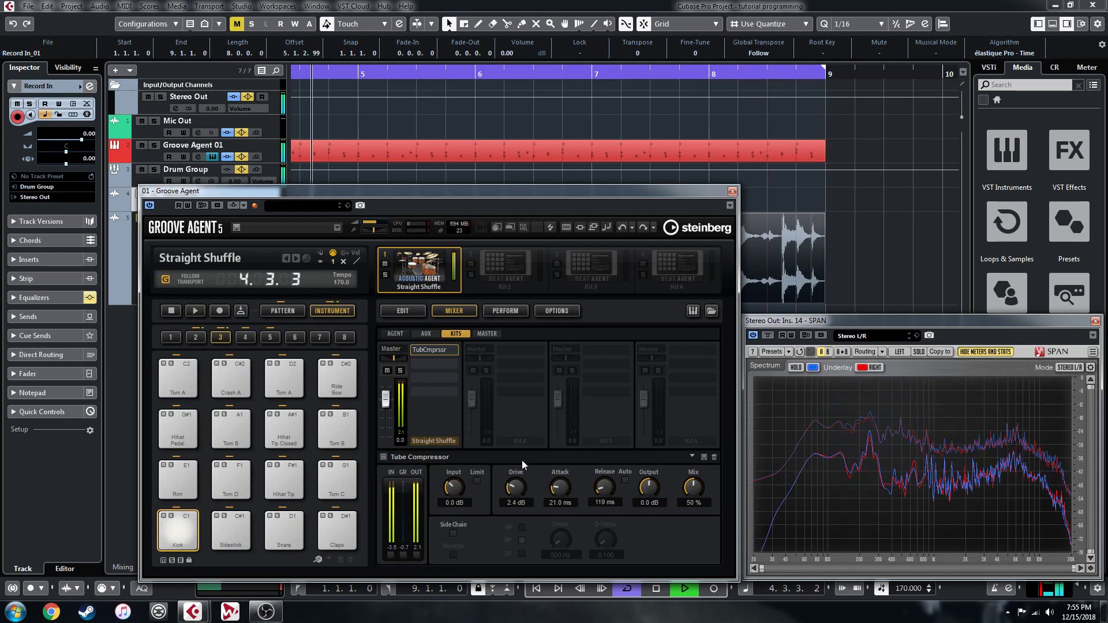
Step: Enable the Tube Compressor's input limit, raise its input to 13.3 dB and reduce the mix to about 30 %
left_click_drag(450, 486, 454, 490)
left_click(477, 481)
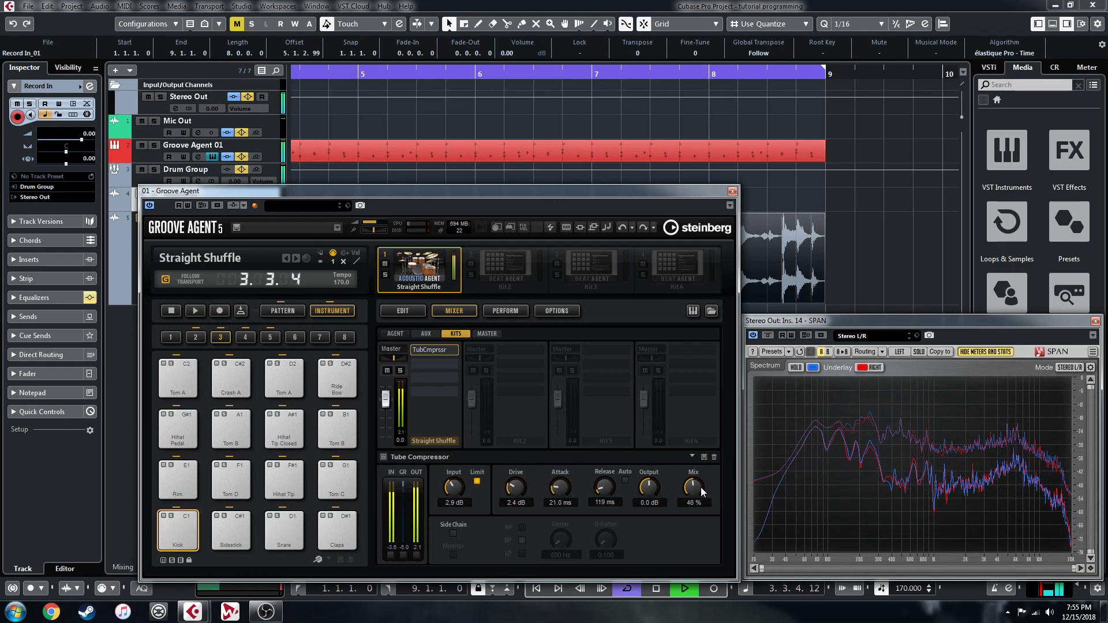
left_click_drag(701, 495, 701, 500)
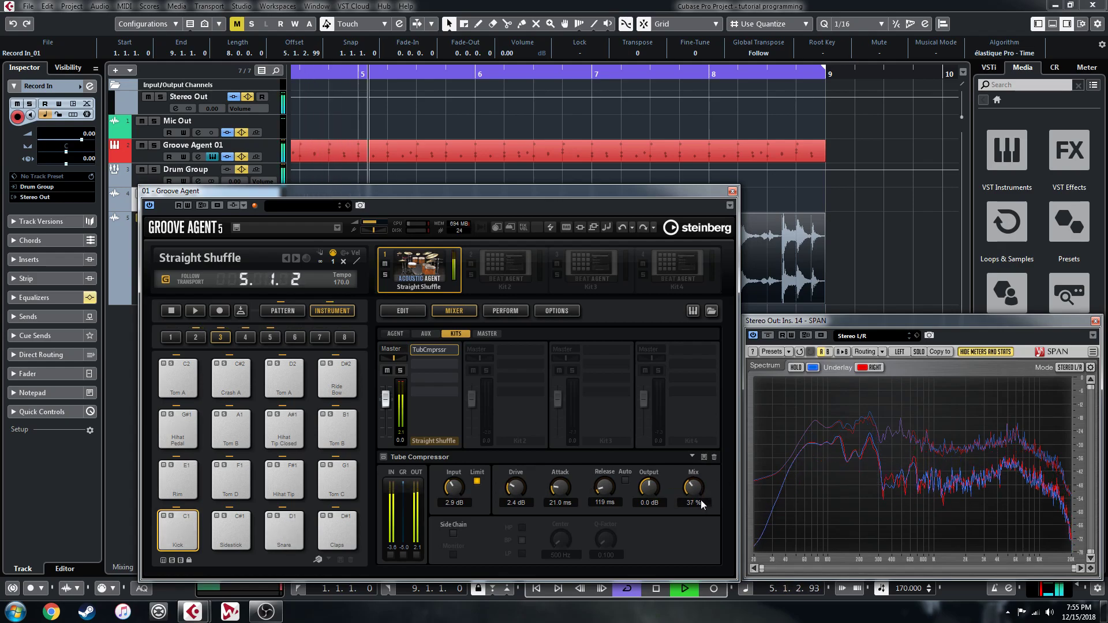
left_click_drag(459, 492, 458, 469)
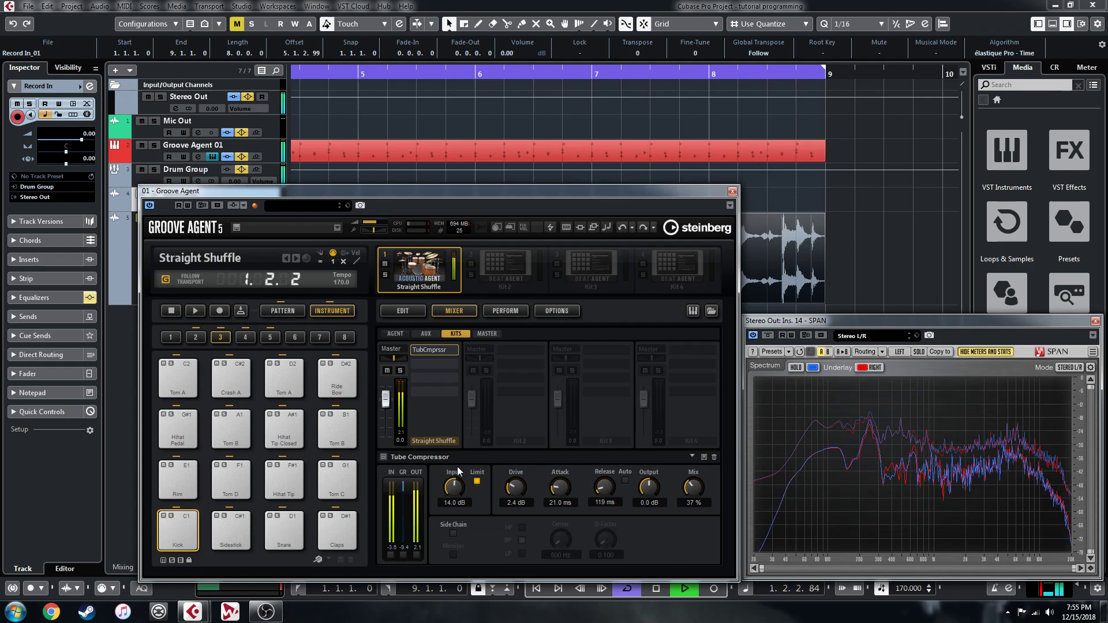
mouse_move(694, 486)
left_mouse_down()
mouse_move(696, 536)
mouse_move(697, 503)
left_mouse_up()
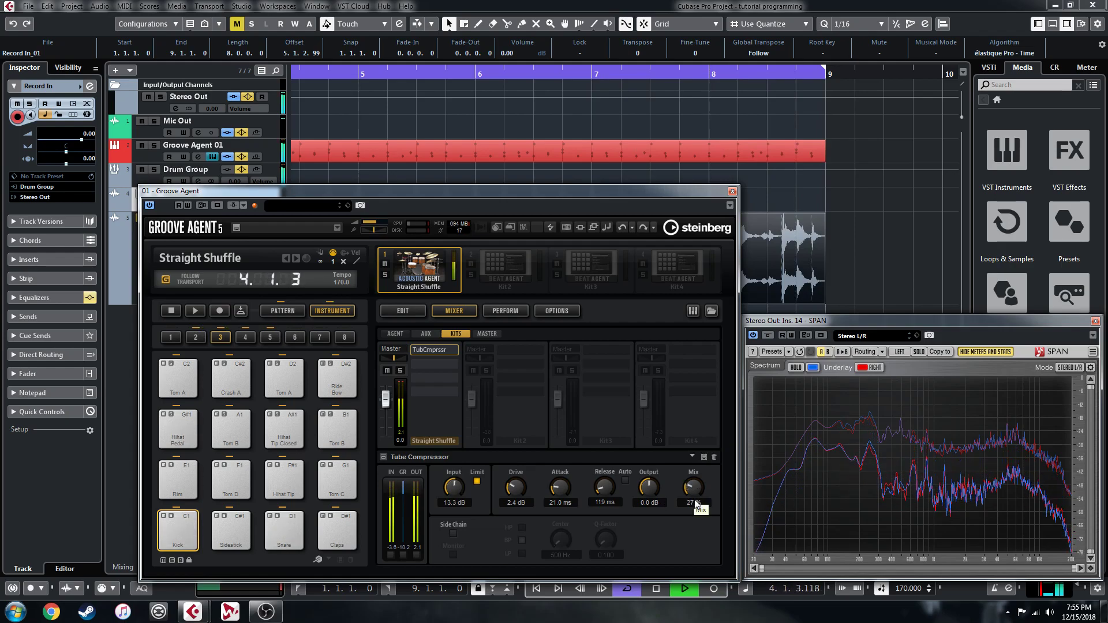
mouse_move(697, 504)
left_mouse_down()
mouse_move(696, 318)
mouse_move(701, 502)
left_mouse_up()
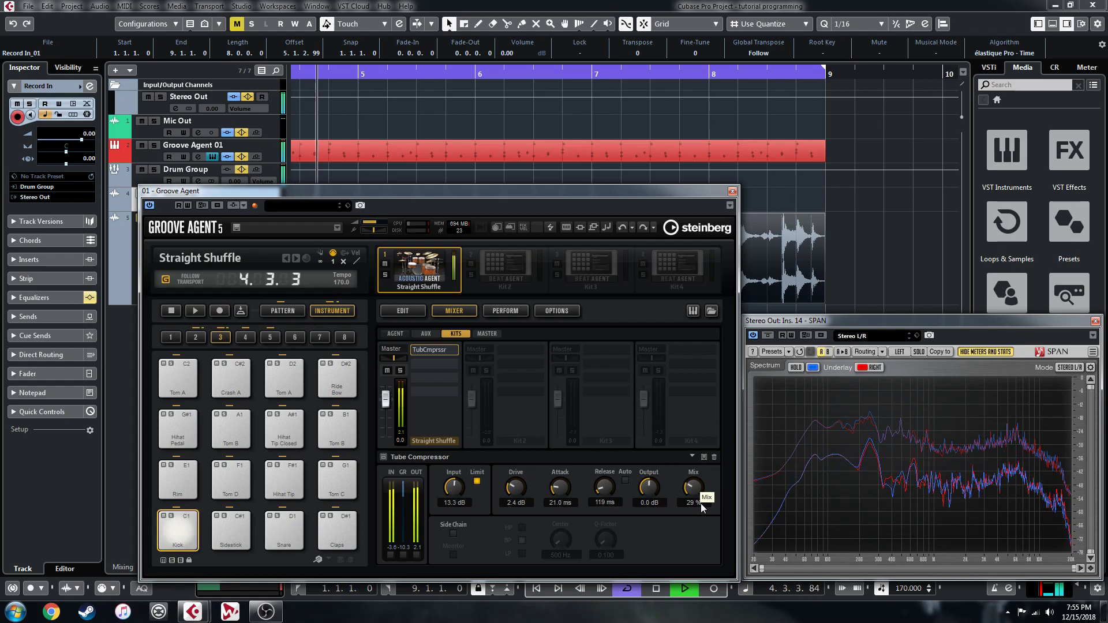
Step: Refine the Tube Compressor to drive 3.0 dB, attack 22.5 ms, release 99 ms and input 4.0 dB, keeping Limit enabled
left_click_drag(523, 490, 563, 491)
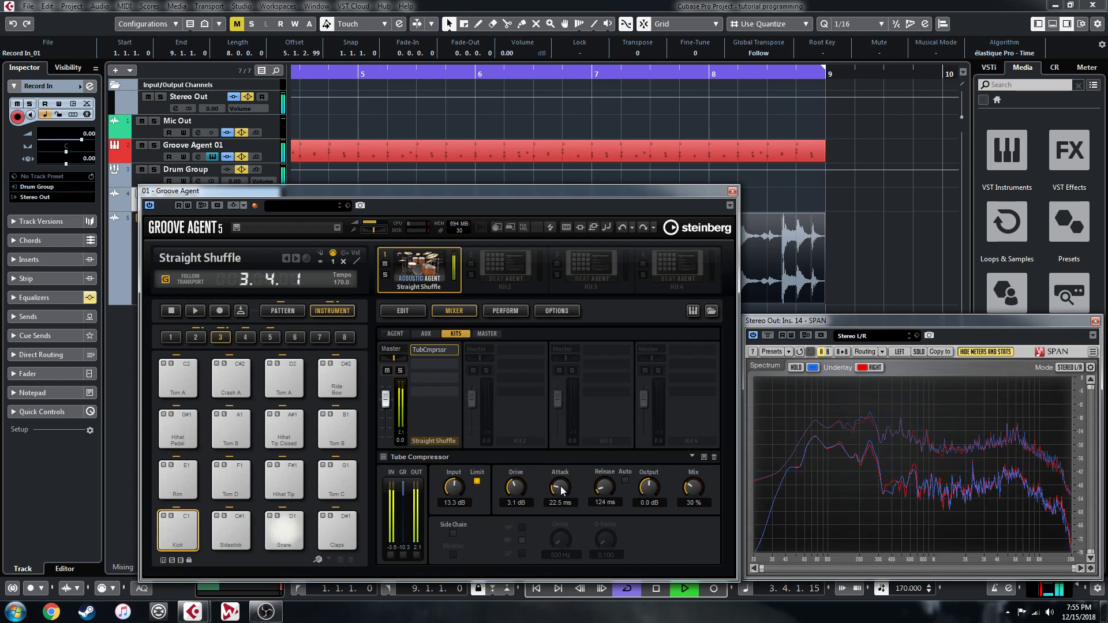
left_click_drag(611, 487, 612, 493)
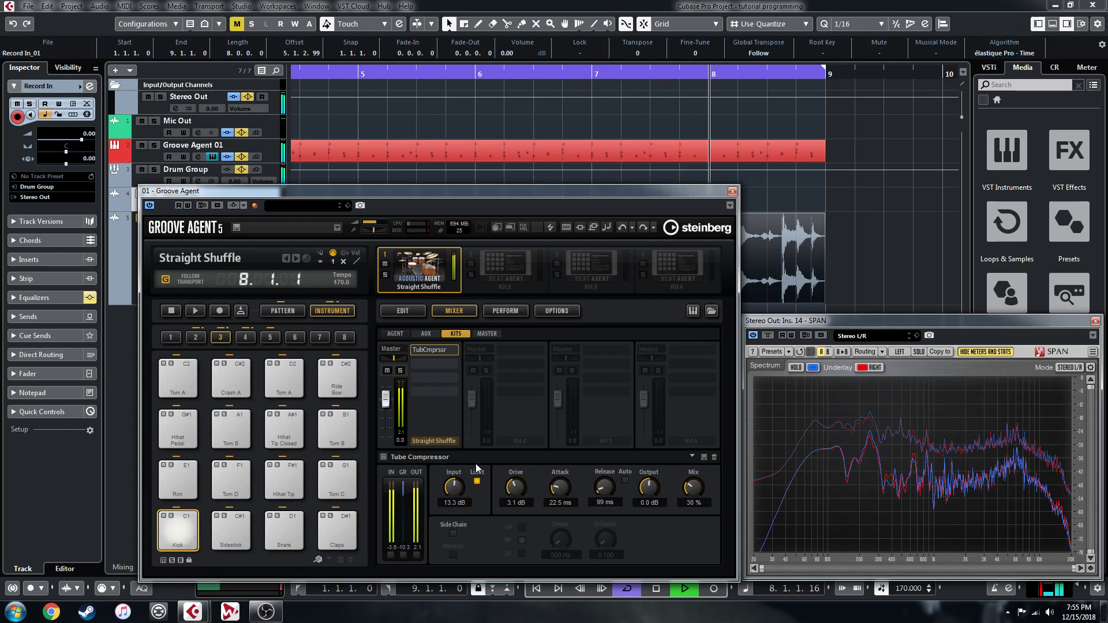
left_click_drag(522, 488, 522, 489)
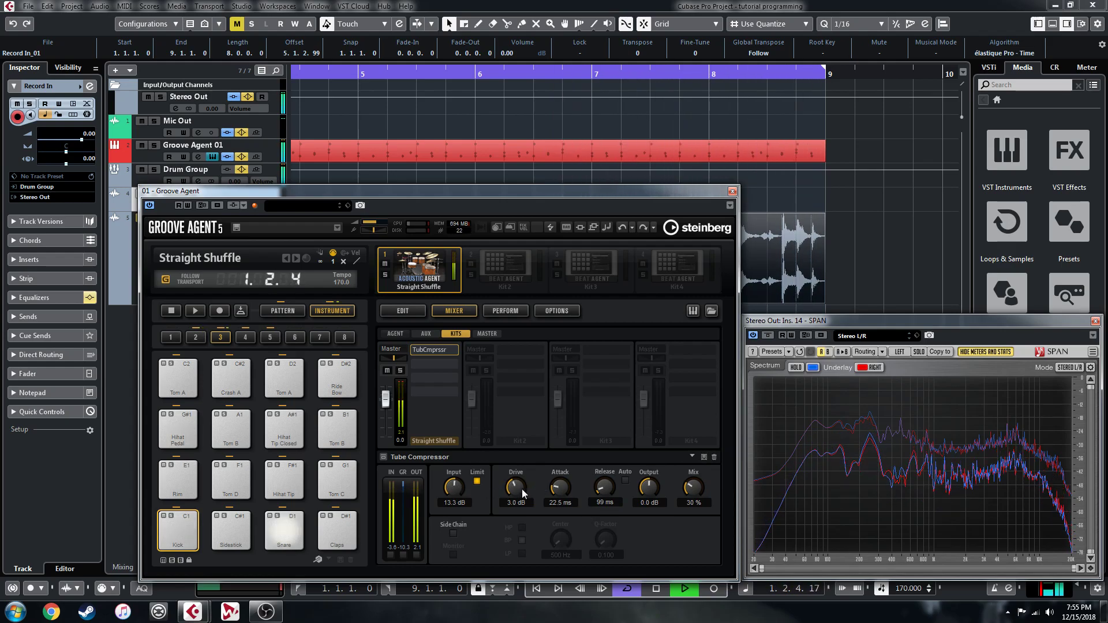
left_click_drag(453, 484, 453, 486)
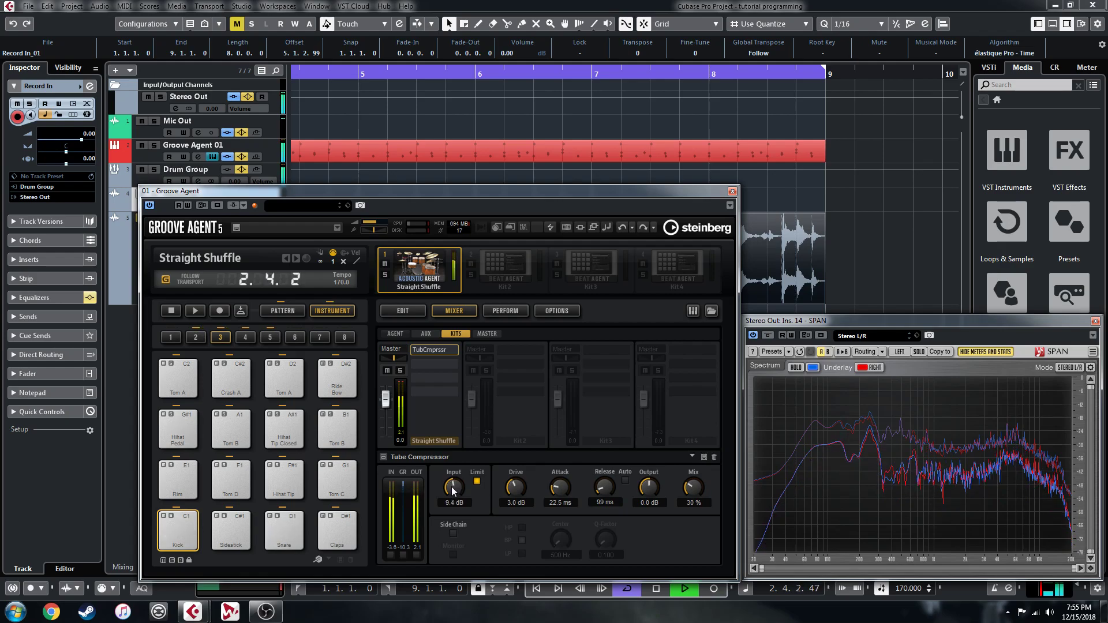
left_click(477, 481)
mouse_move(456, 487)
left_mouse_down()
mouse_move(455, 459)
mouse_move(457, 481)
mouse_move(472, 489)
mouse_move(456, 487)
mouse_move(458, 502)
left_mouse_up()
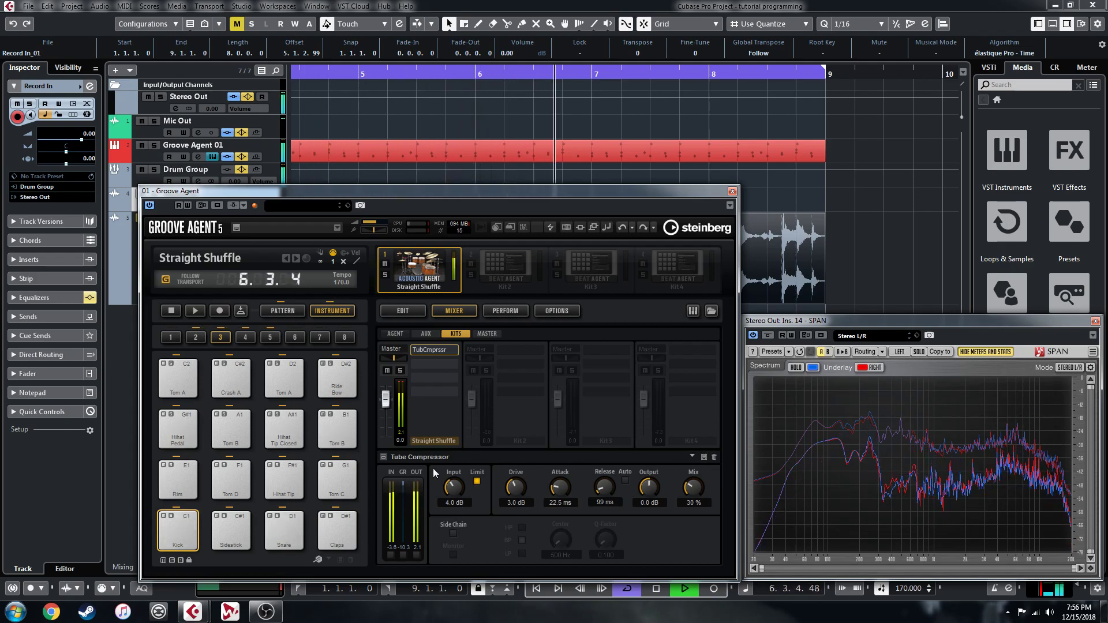
Step: Compare the kit with the Tube Compressor bypassed and active, and stop playback
left_click(383, 457)
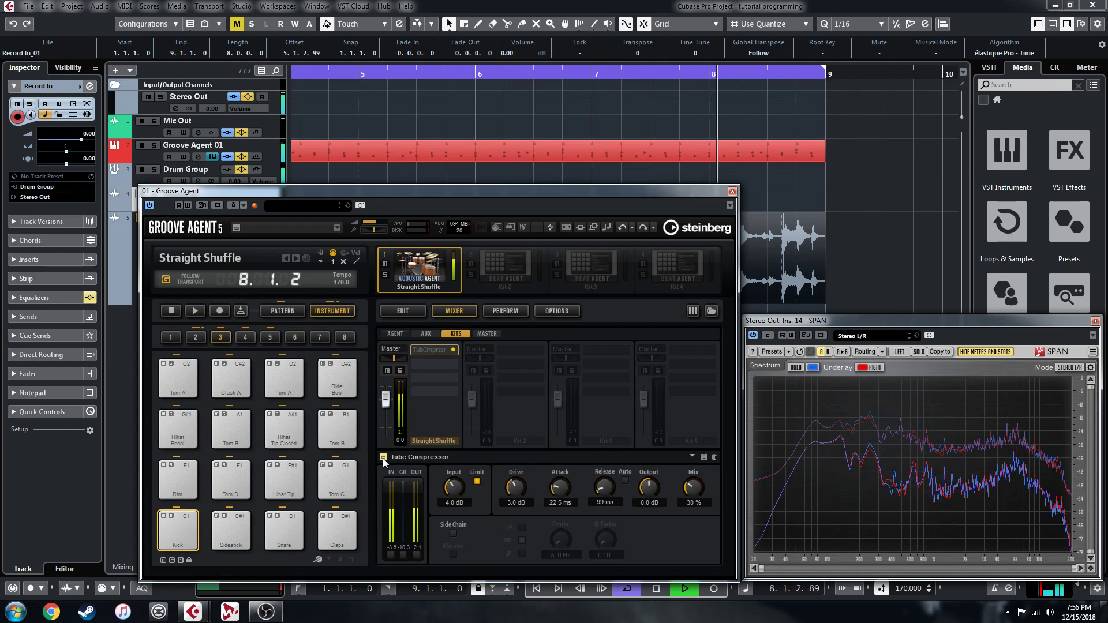
left_click(383, 457)
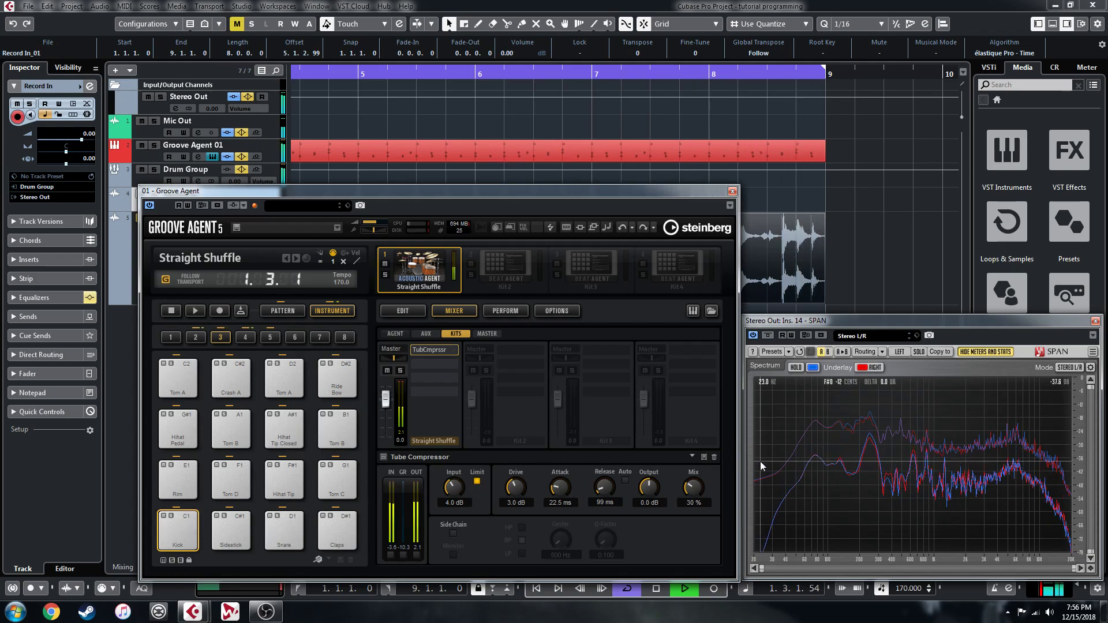
key("space")
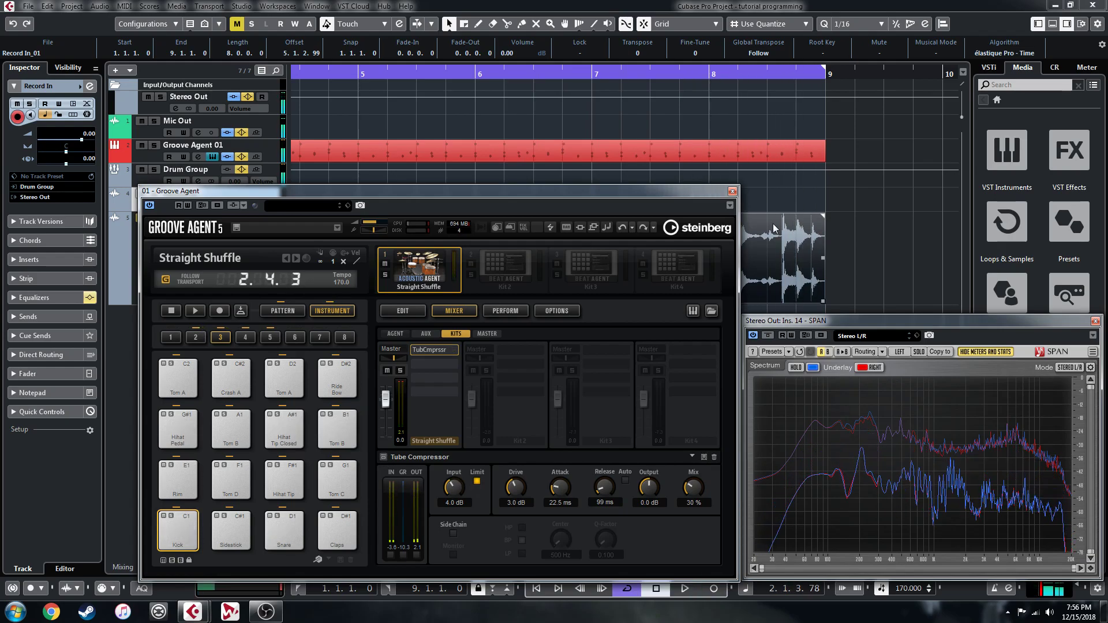
Step: Record the compressed kit over the full drum part onto the Record In track, showing its lanes and enlarging Lane 2, and stop recording
left_click(732, 191)
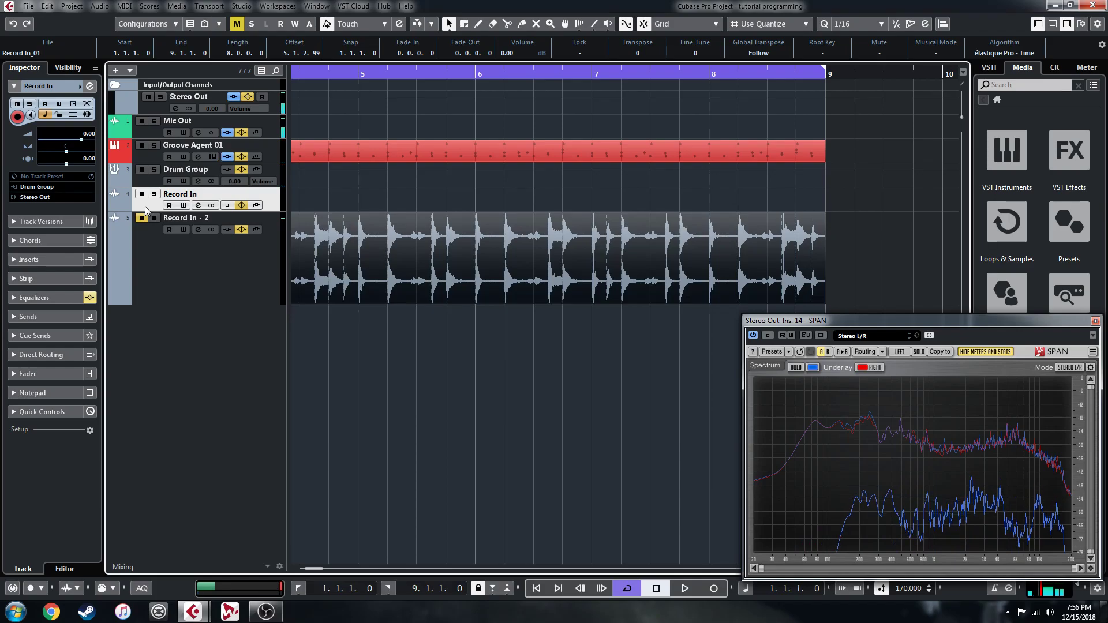
key("KP_Multiply")
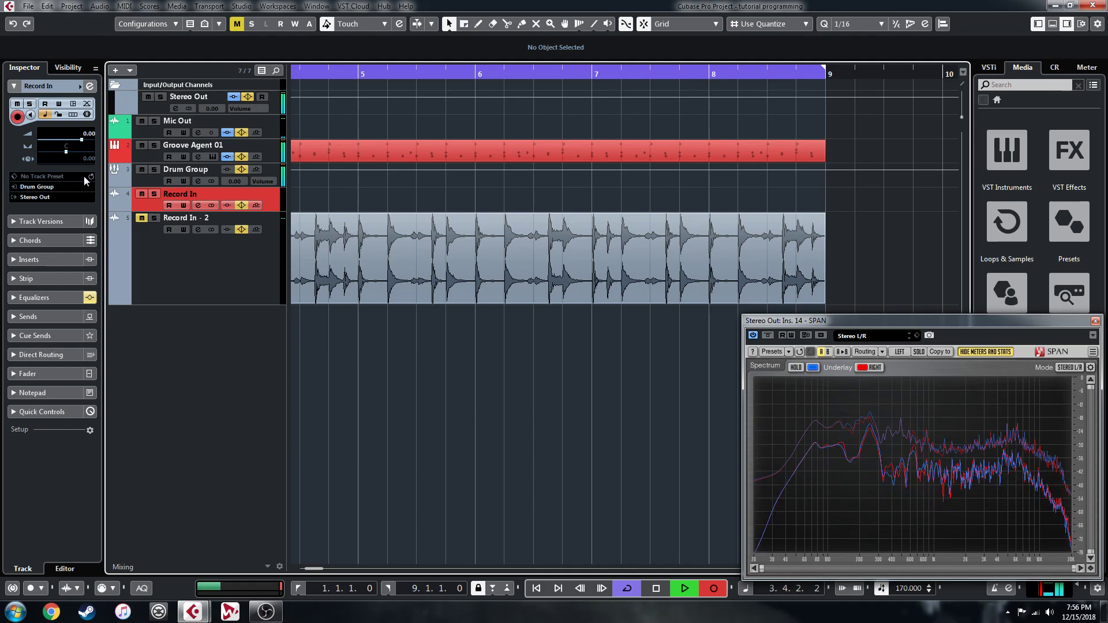
left_click(72, 115)
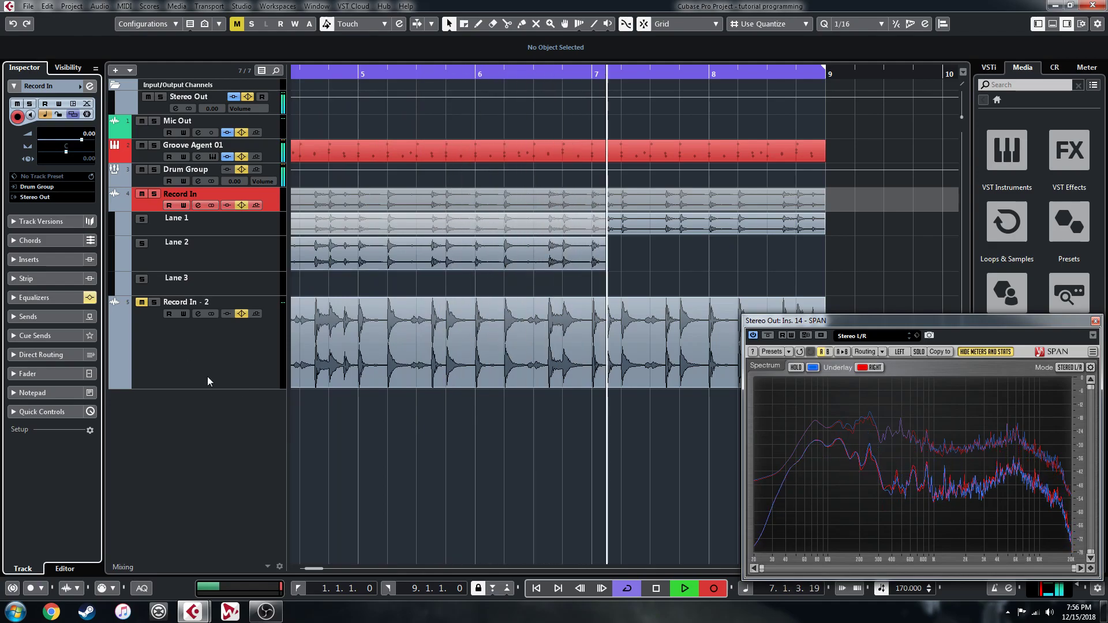
left_click_drag(221, 271, 223, 310)
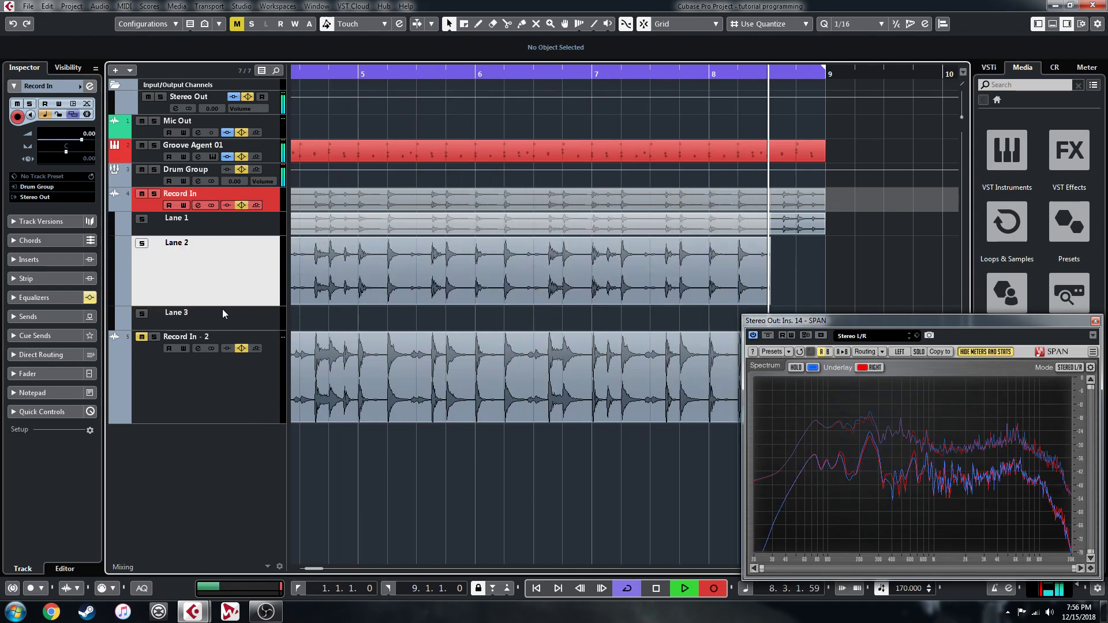
key("space")
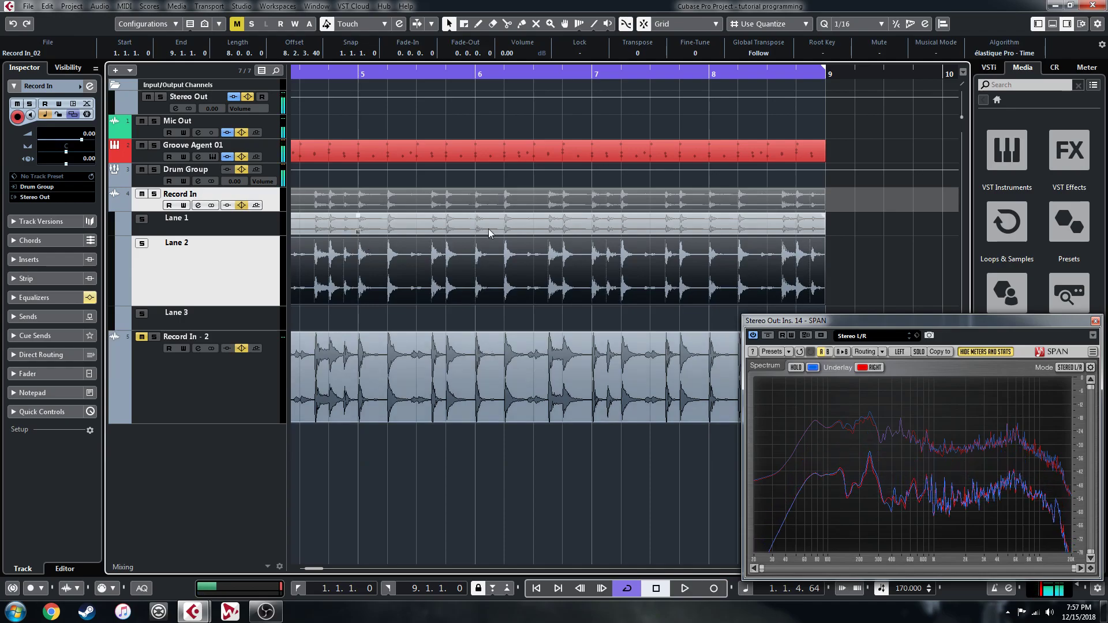
Step: Delete the old take in Lane 1 of Record In and create a separate track from the remaining lane
left_click(424, 228)
key("Delete")
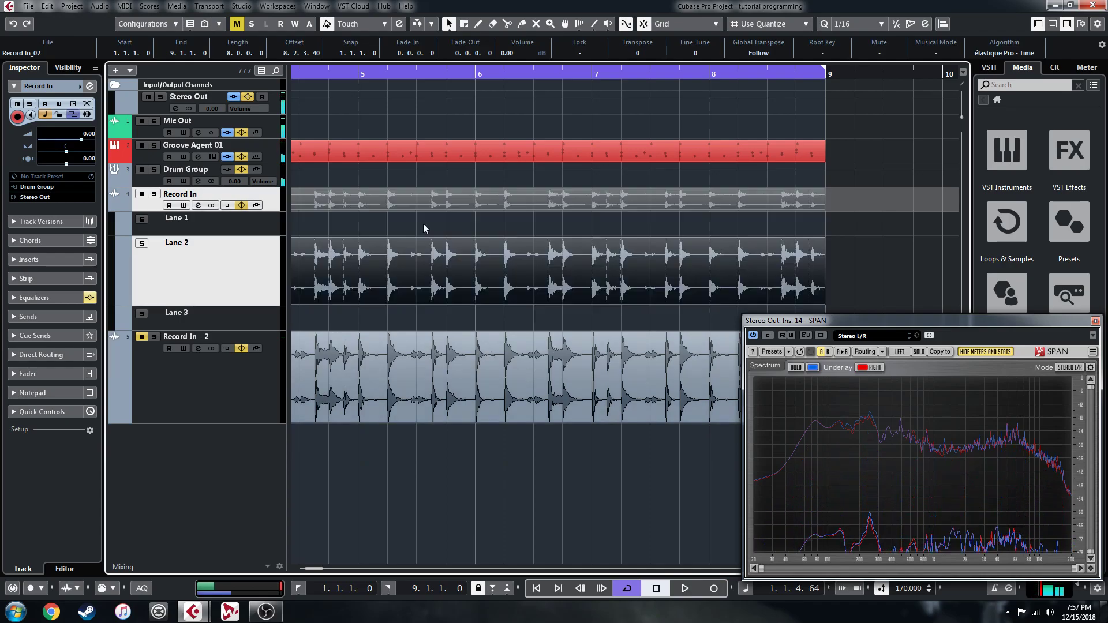
right_click(214, 265)
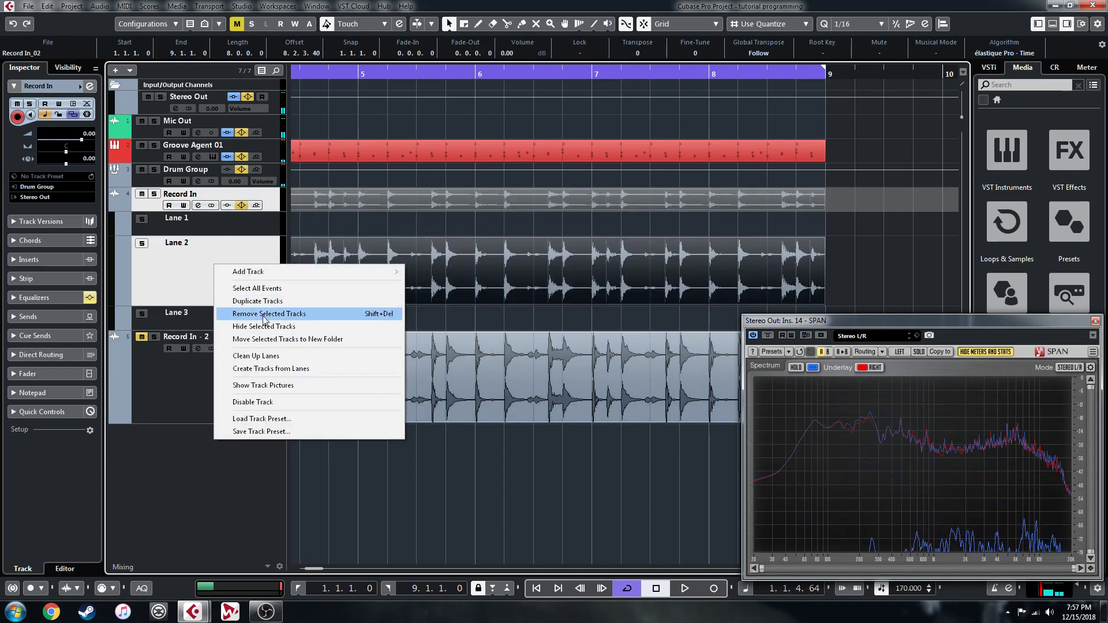
left_click(279, 374)
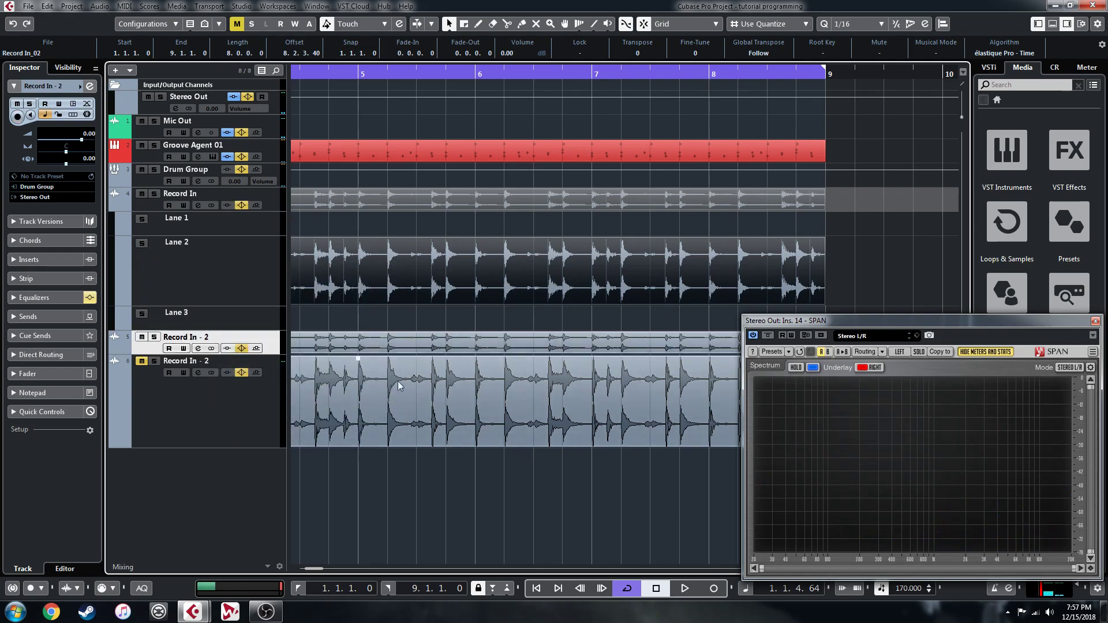
Step: Rename the newly created track as Kit 2 and the older recorded track below it as Kit 1
double_click(200, 343)
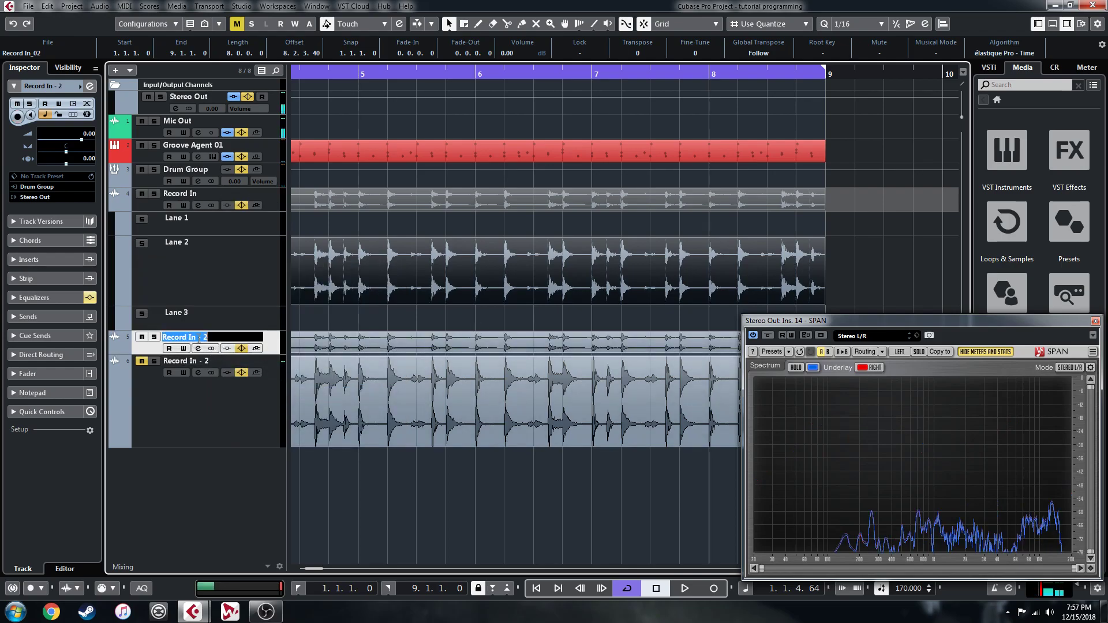
type("Kit 2")
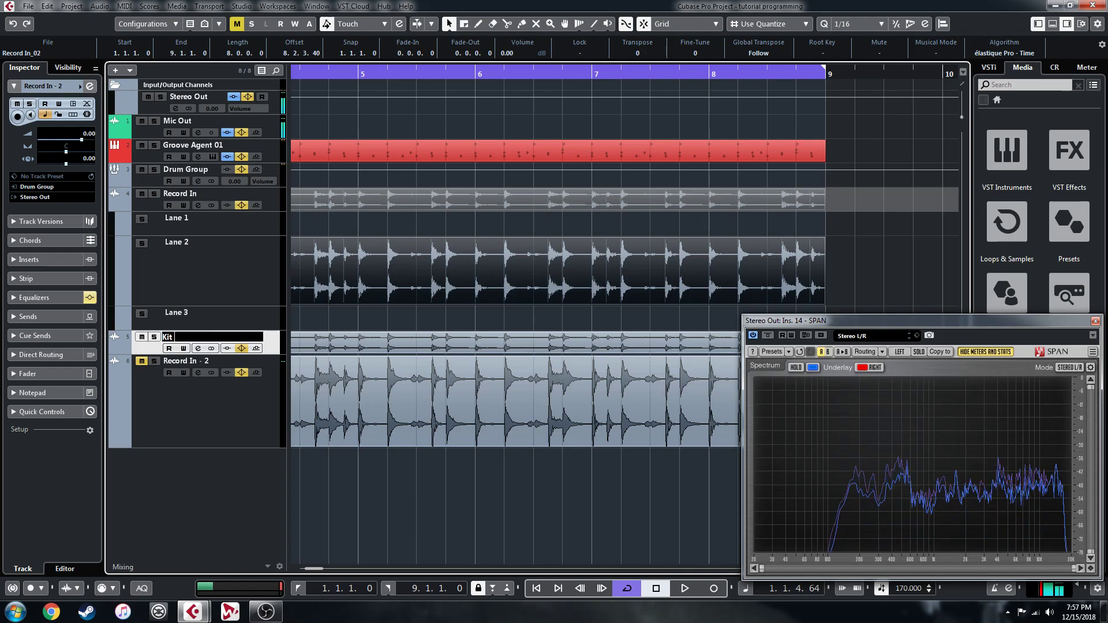
key("Return")
double_click(189, 361)
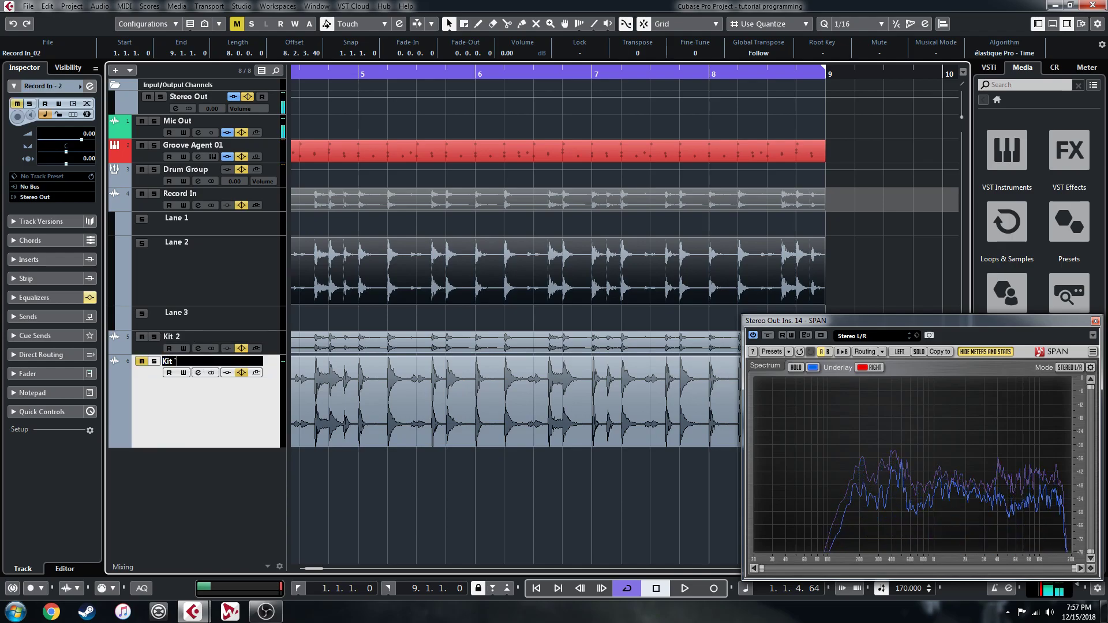
key("Return")
double_click(190, 360)
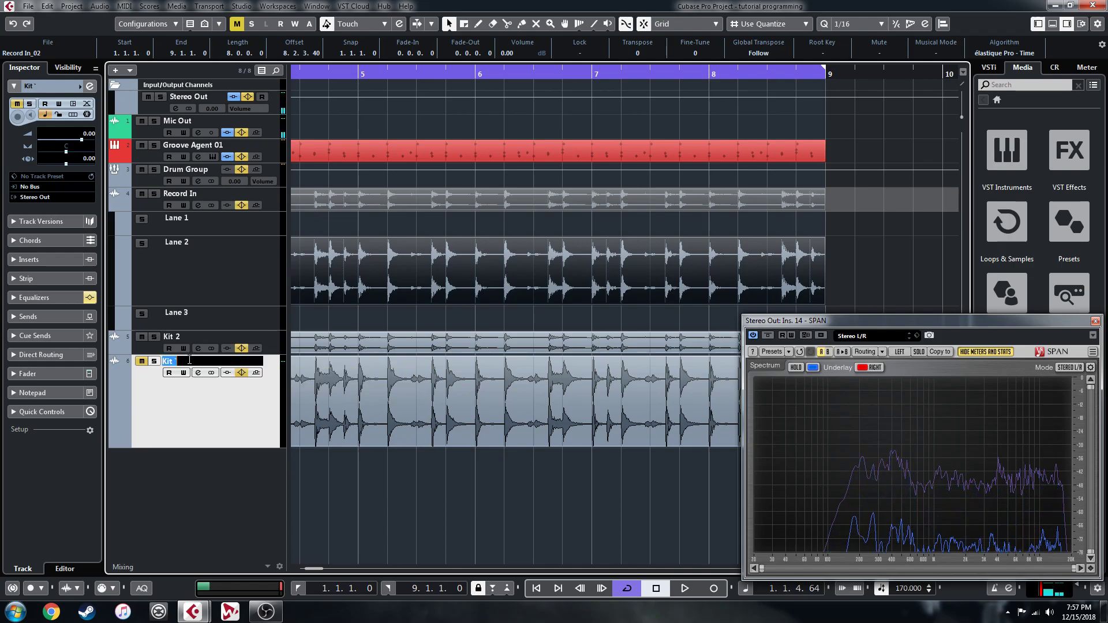
type("Kit 1")
key("Return")
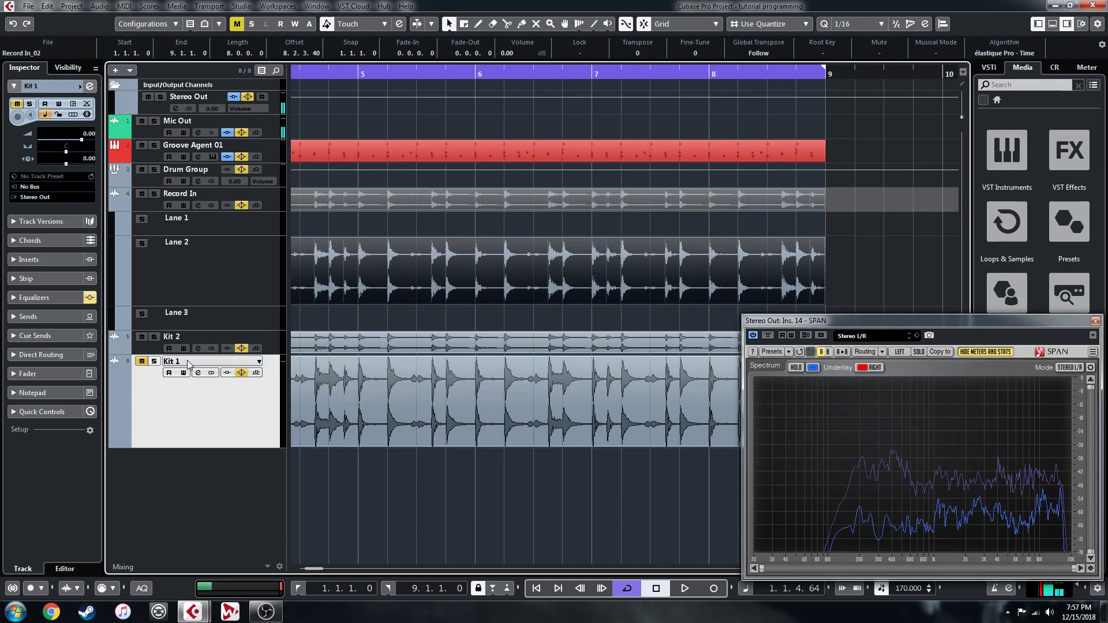
Step: Enlarge the Kit 2 track, delete the leftover take in Lane 2 of Record In, and select the Record In track
left_click(230, 346)
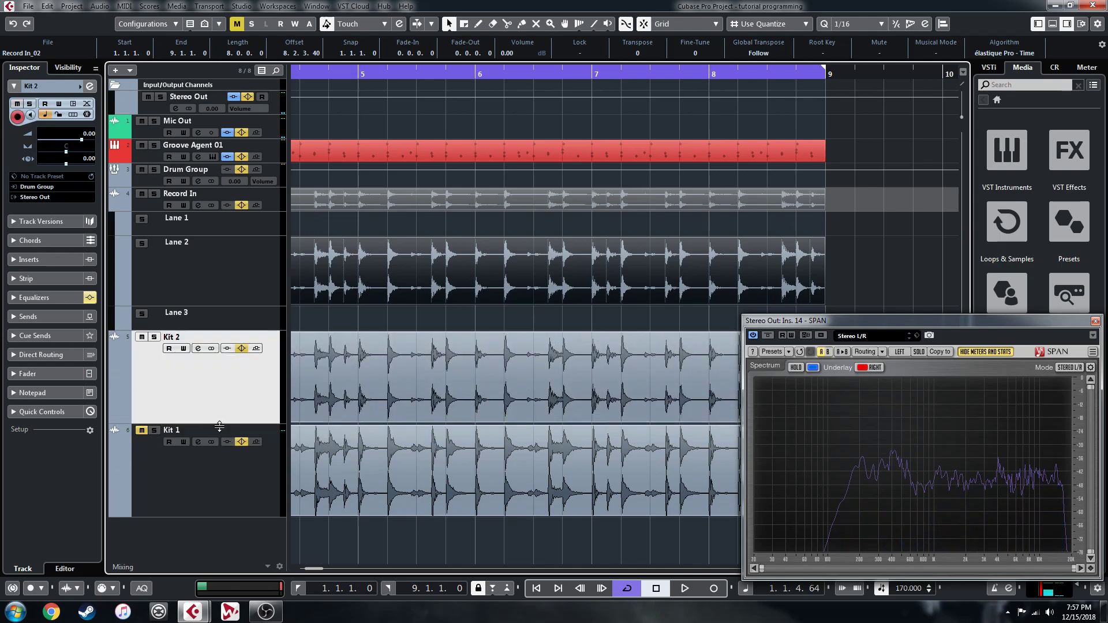
left_click(236, 282)
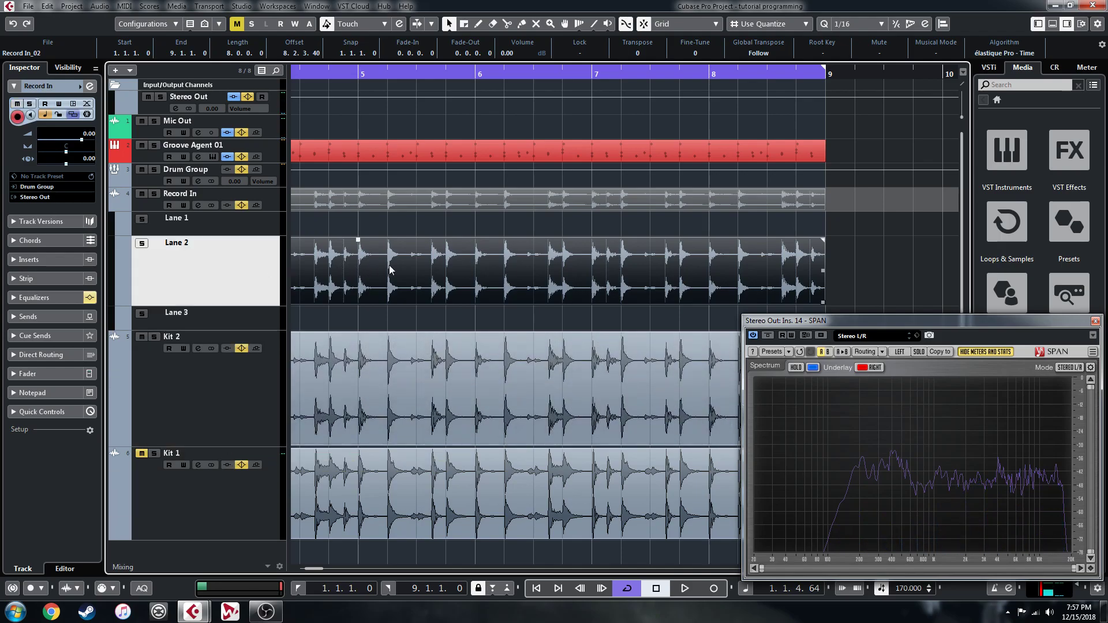
key("Delete")
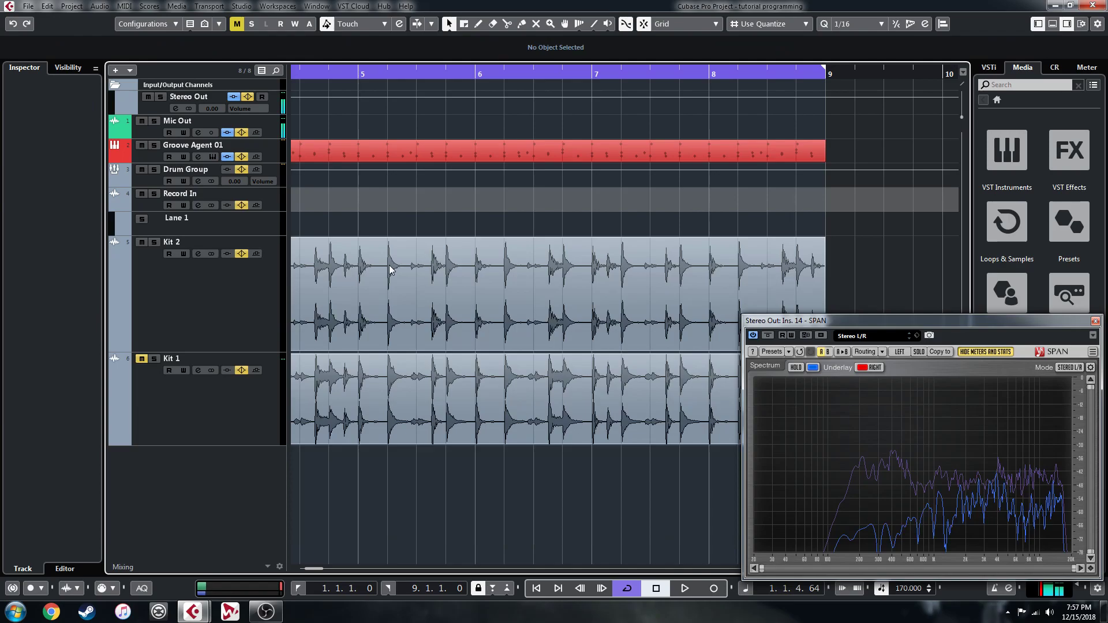
left_click(113, 199)
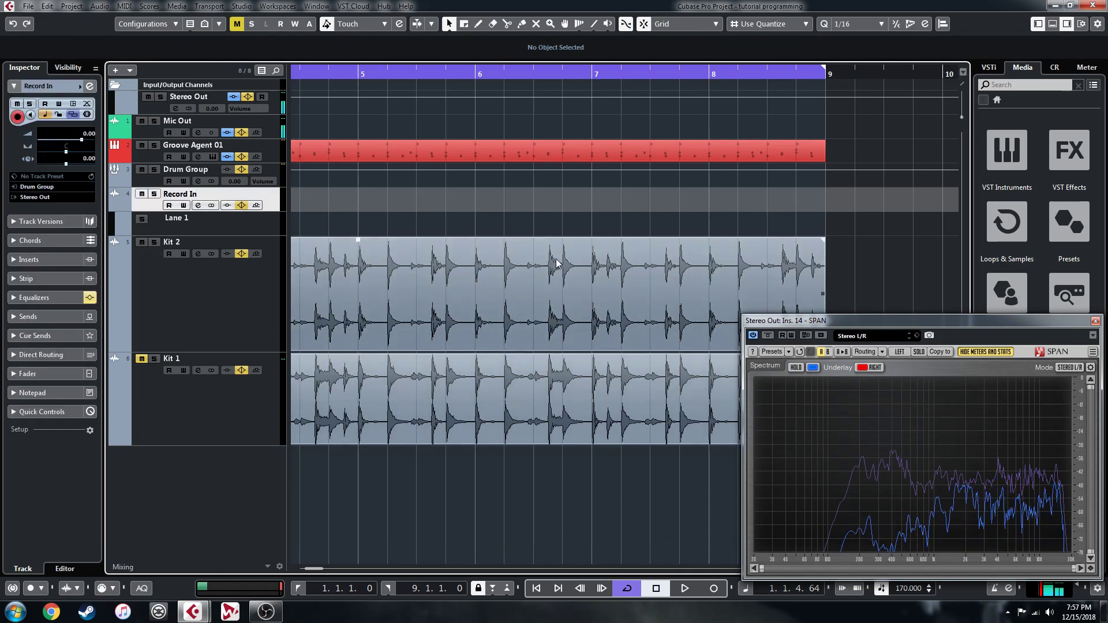
Step: Mute Groove Agent 01 and Kit 2, unmute Kit 1, and start playback
left_click(142, 145)
left_click(141, 358)
left_click(142, 243)
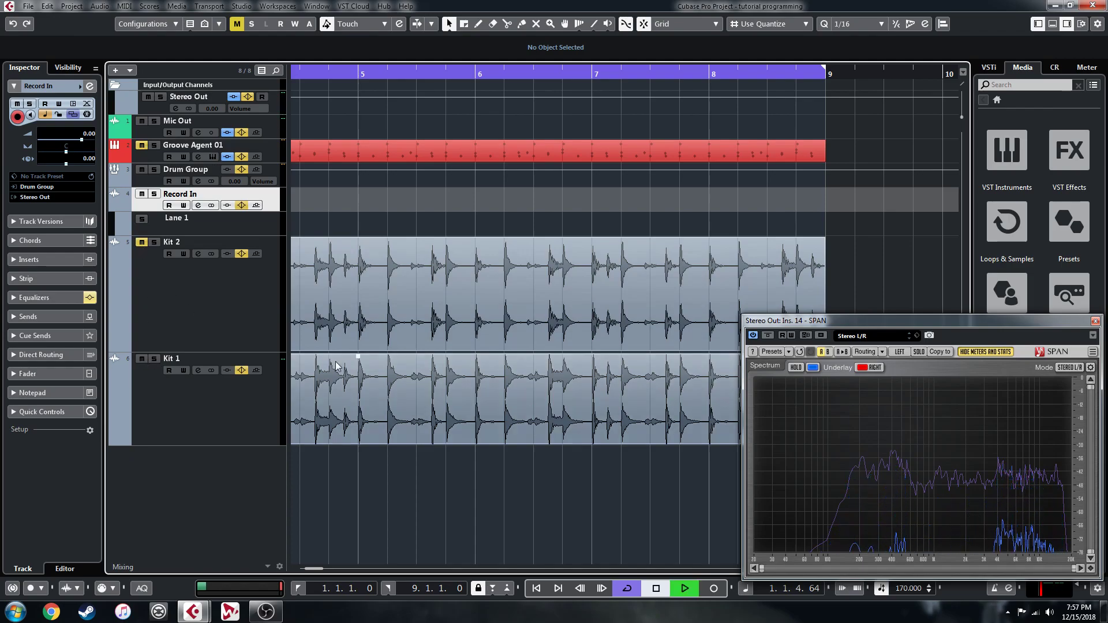
key("space")
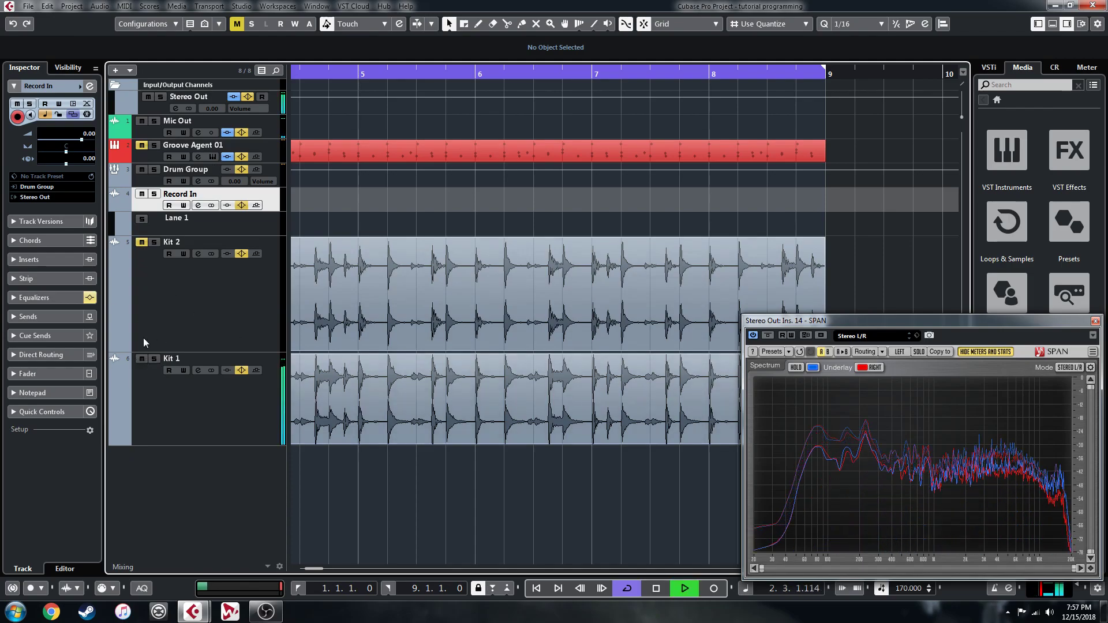
Step: Compare the Kit 2 and Kit 1 recordings by alternating their mutes, leave Kit 2 muted, and stop playback
left_click(141, 359)
left_click(141, 242)
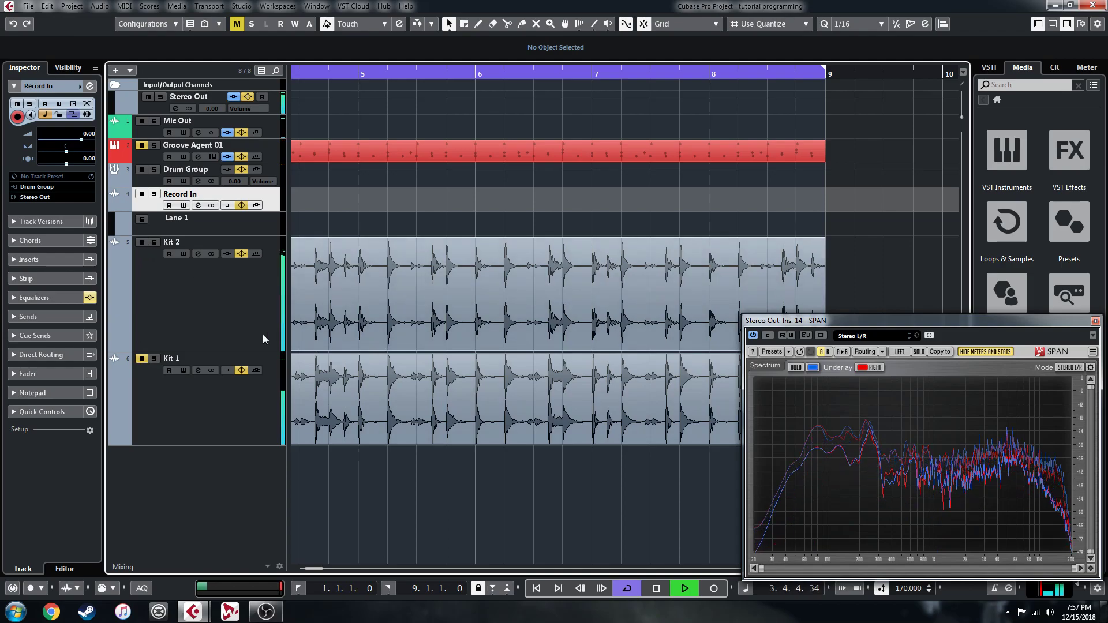
left_click(141, 243)
key("space")
left_click(141, 365)
left_click(142, 359)
key("space")
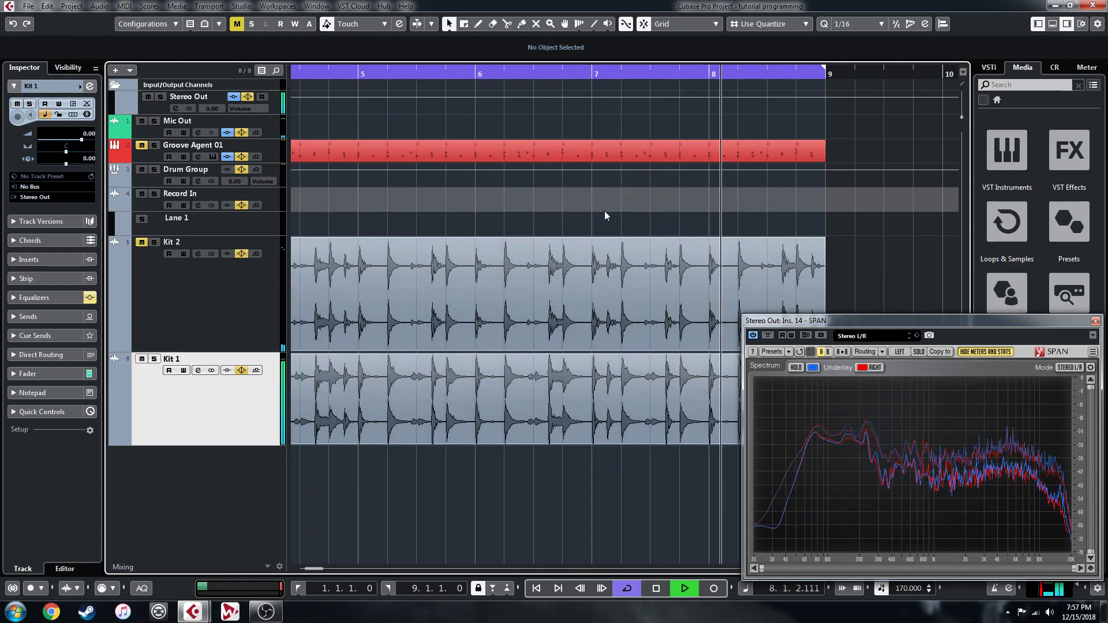
key("space")
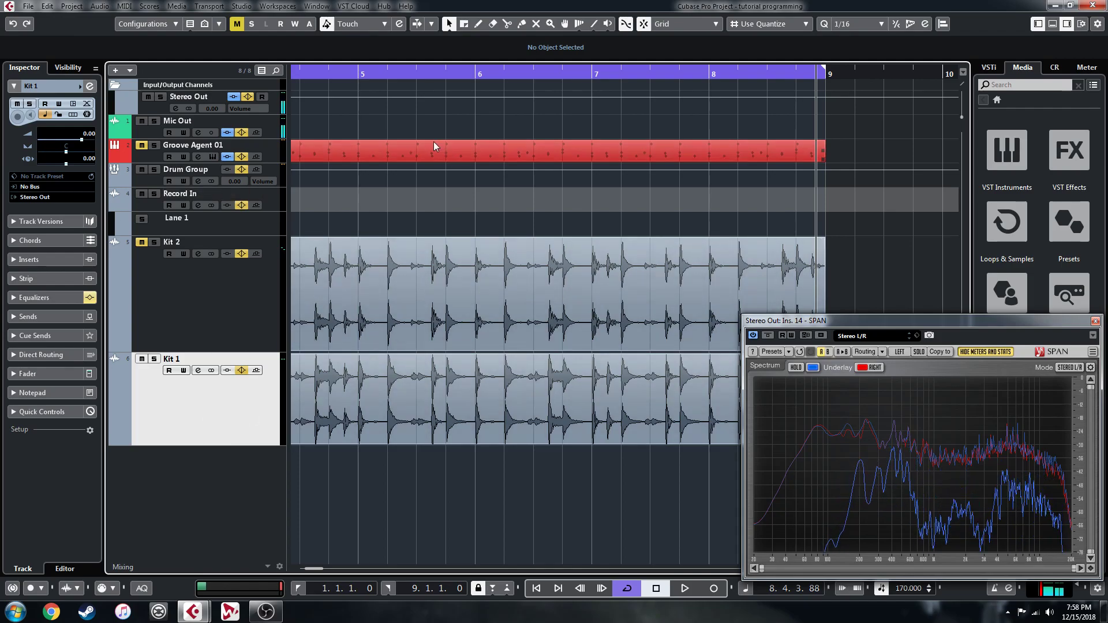
Step: Examine the Groove Agent 01 part's notes in the Drum Editor, close the SPAN analyzer, and return to the project
left_click(523, 156)
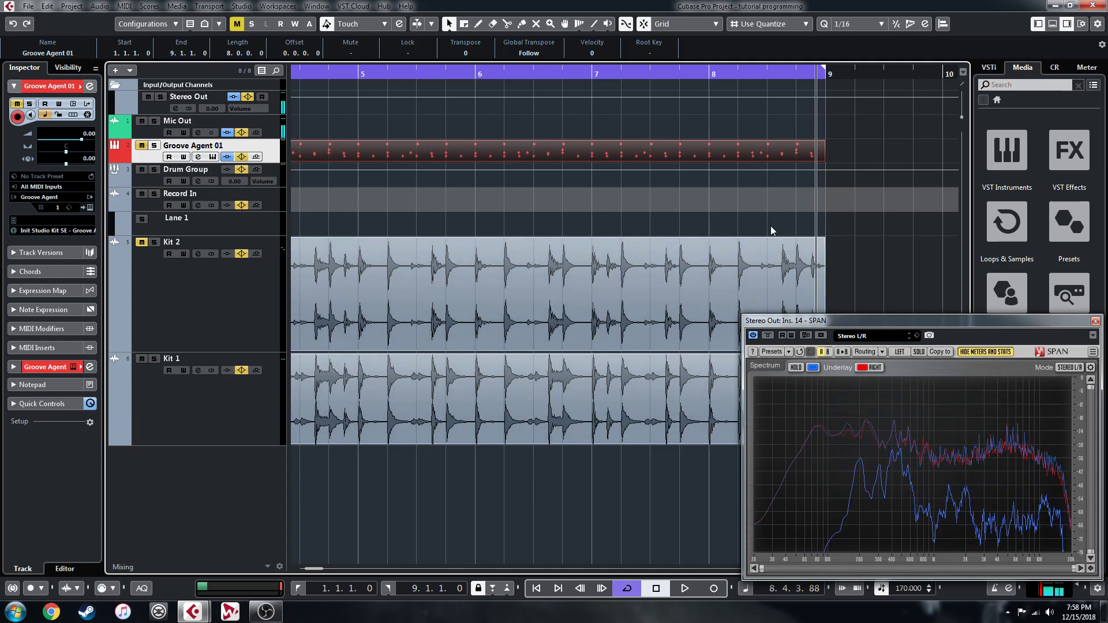
double_click(612, 152)
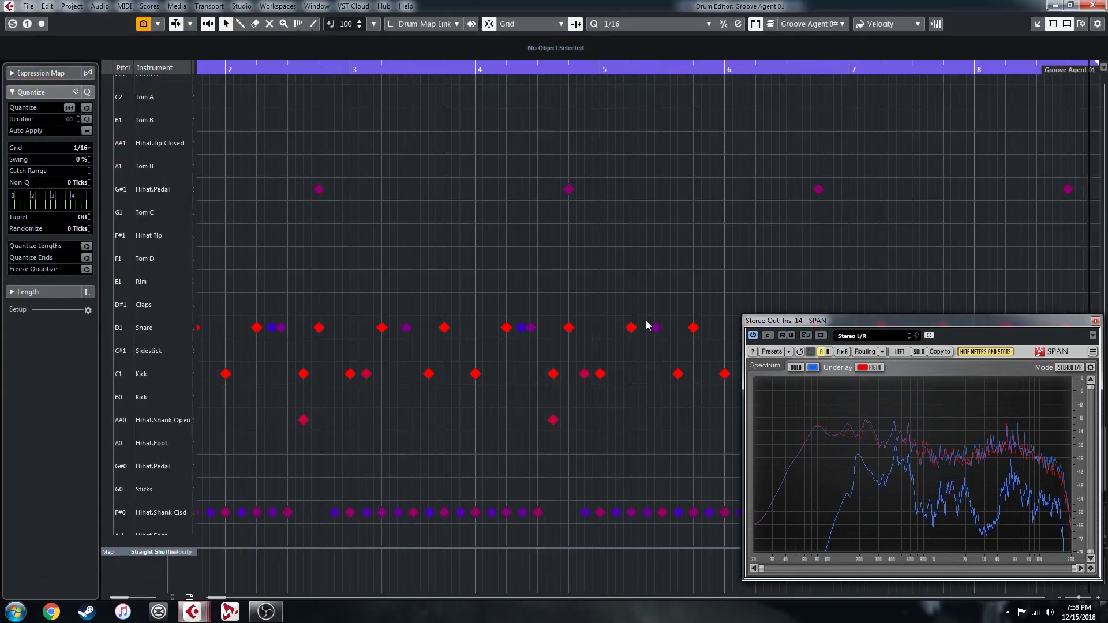
left_click(1095, 321)
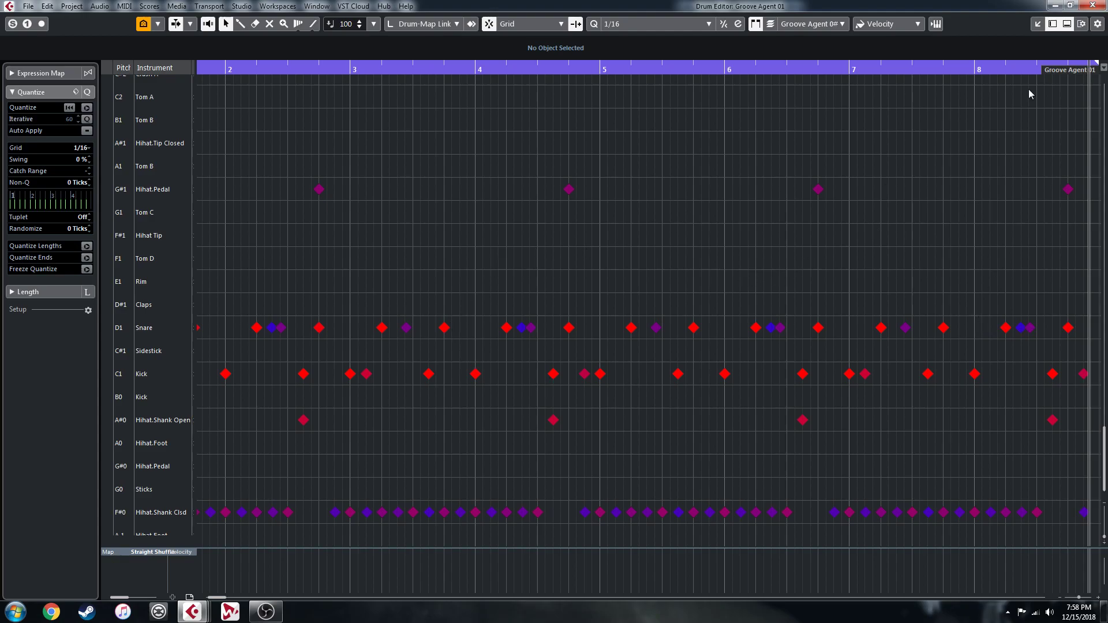
left_click(1093, 6)
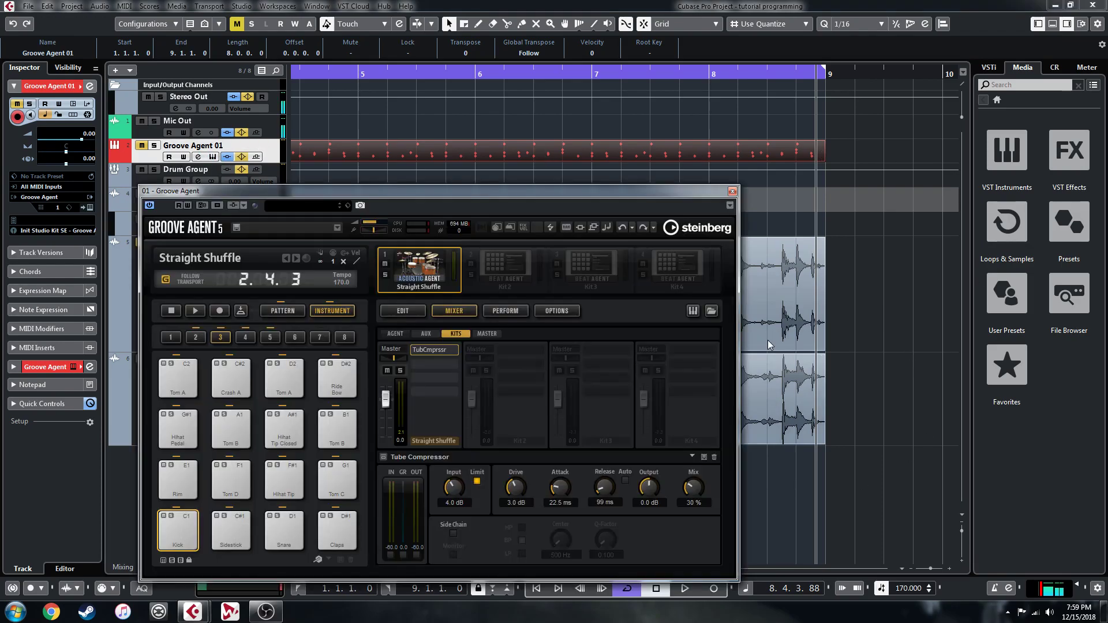
Step: Try REVerence as the second insert effect on the Straight Shuffle kit channel, and reset the slot to None
left_click(453, 366)
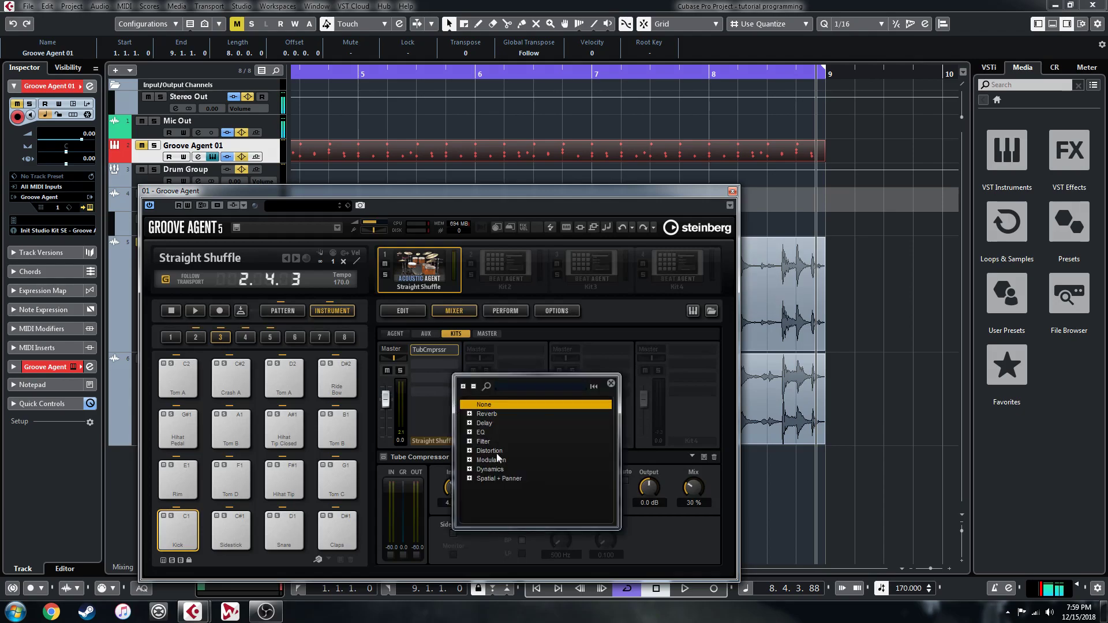
left_click(470, 415)
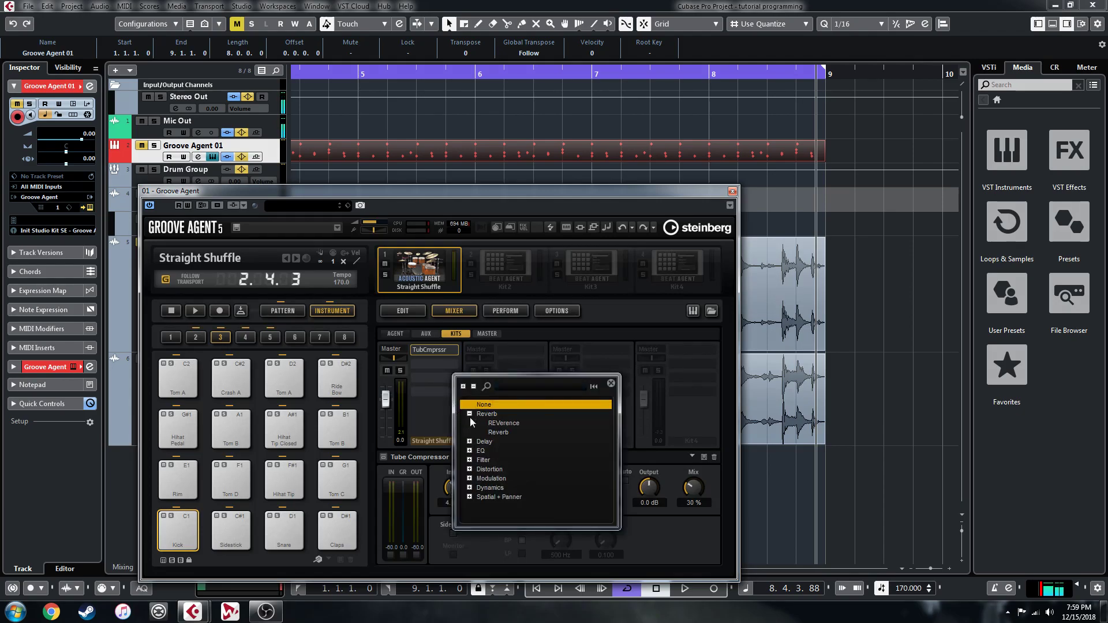
left_click(507, 425)
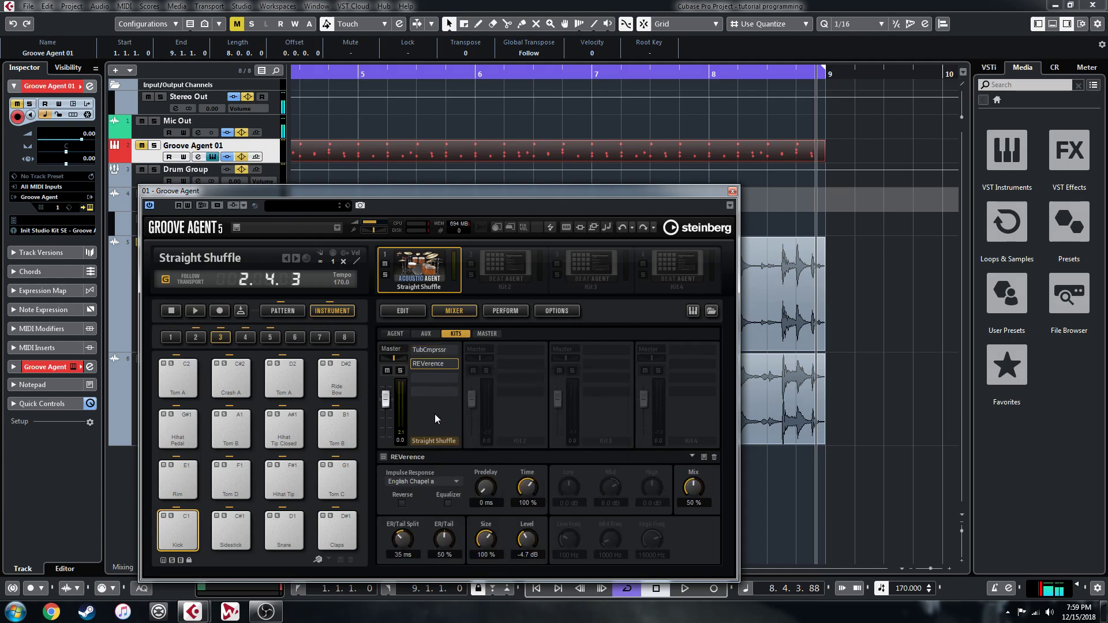
left_click(453, 365)
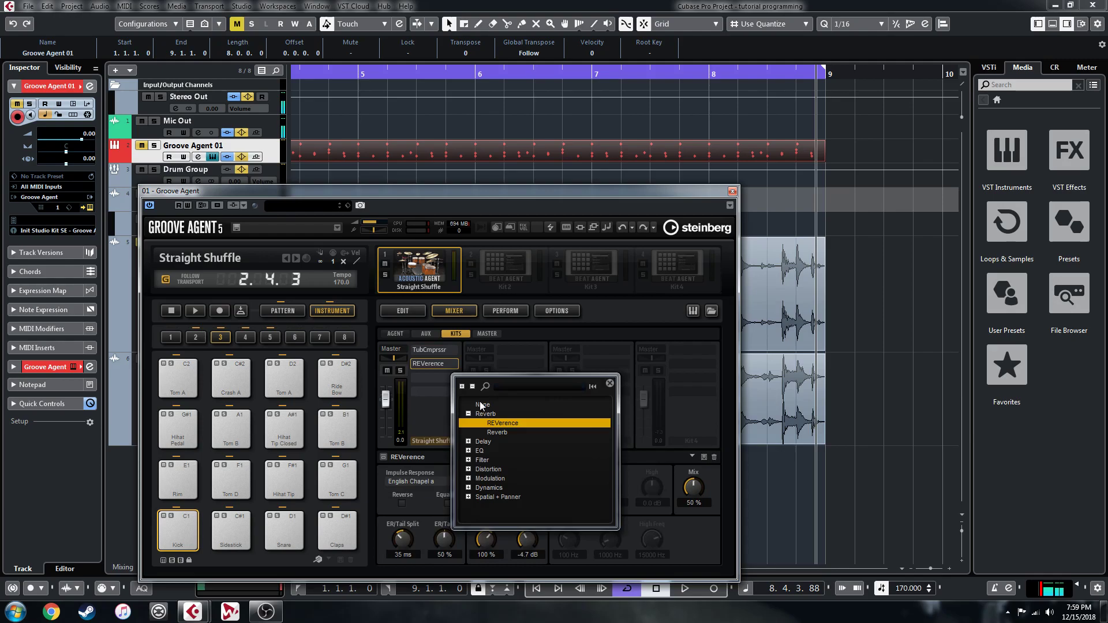
left_click(481, 405)
Step: Examine the effect categories available for the kit channel's inserts, including Delay, EQ, Filter and Distortion, and leave the list without choosing
left_click(437, 374)
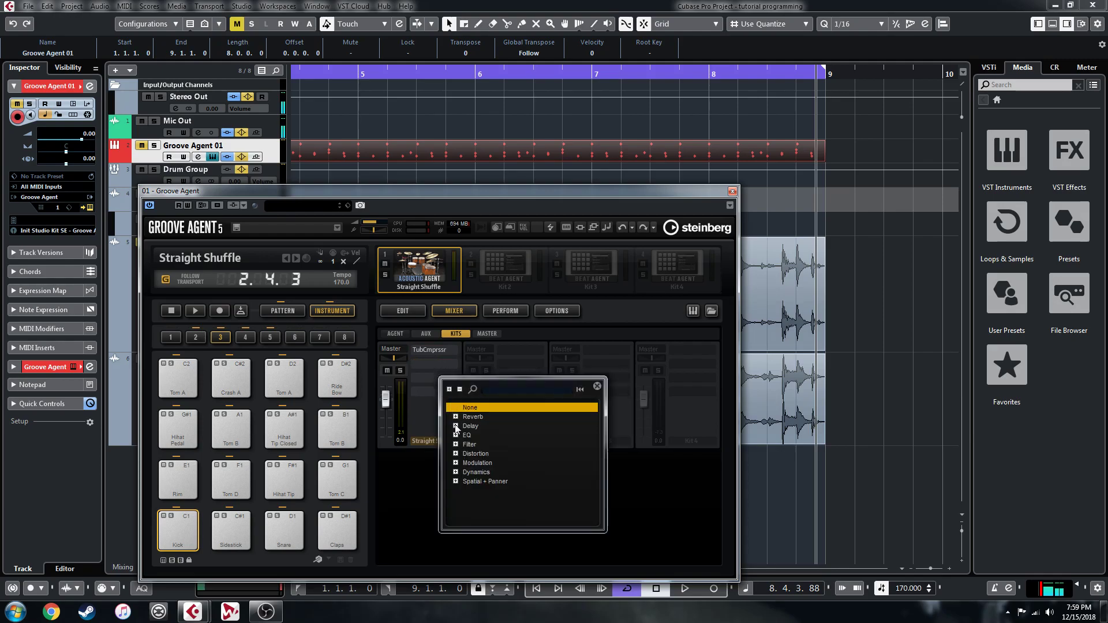
left_click(456, 444)
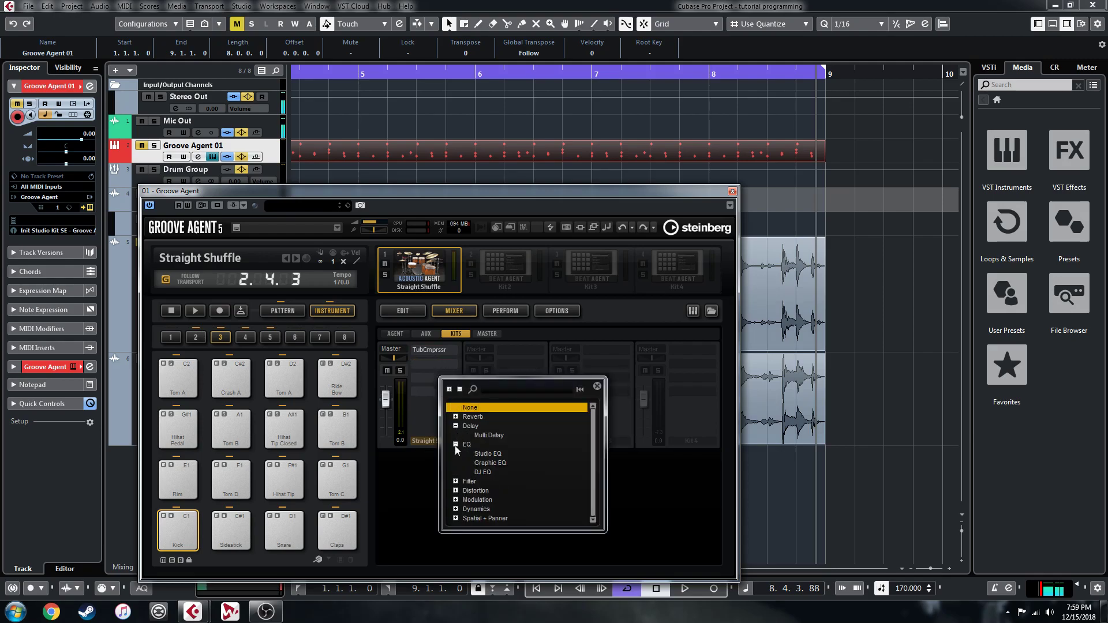
left_click(456, 483)
scroll(519, 501, "down", 1)
left_click(457, 490)
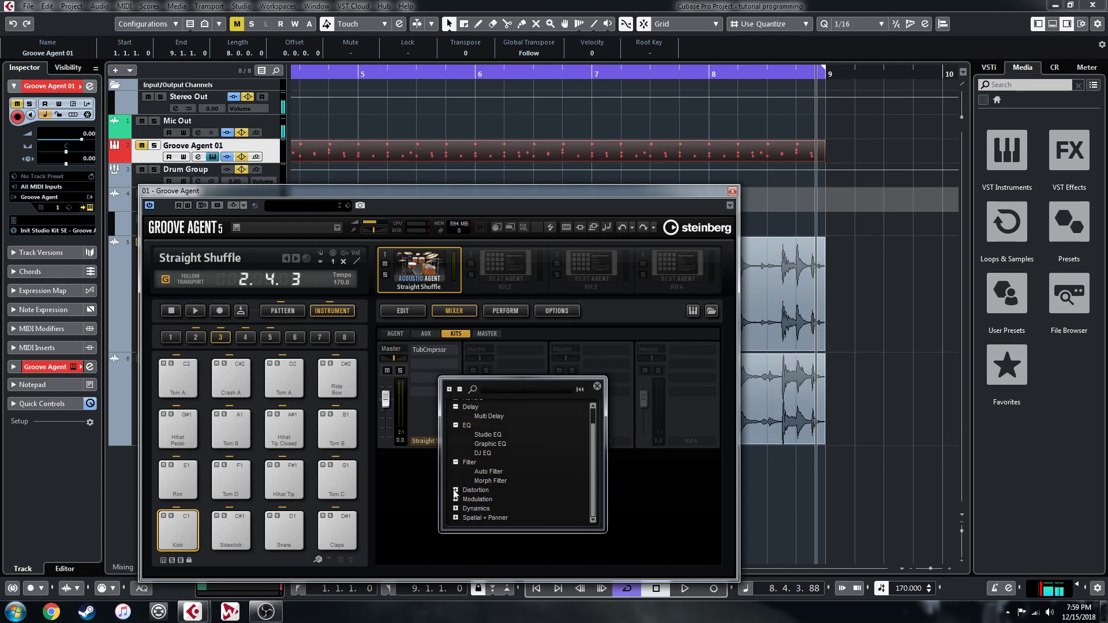
scroll(558, 488, "down", 1)
left_click(456, 509)
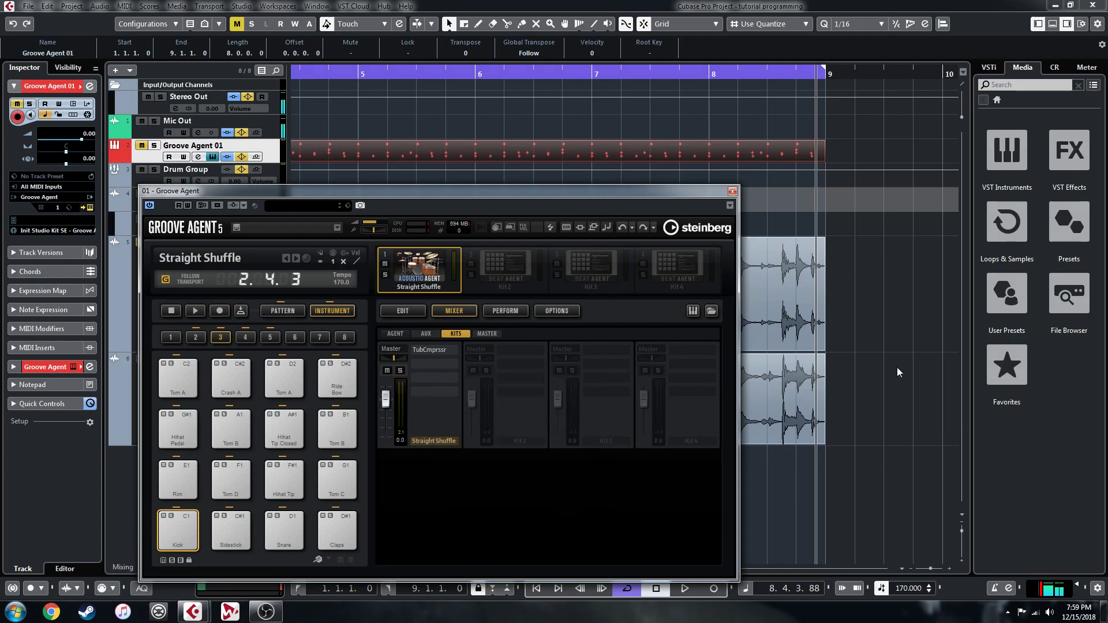
left_click(879, 423)
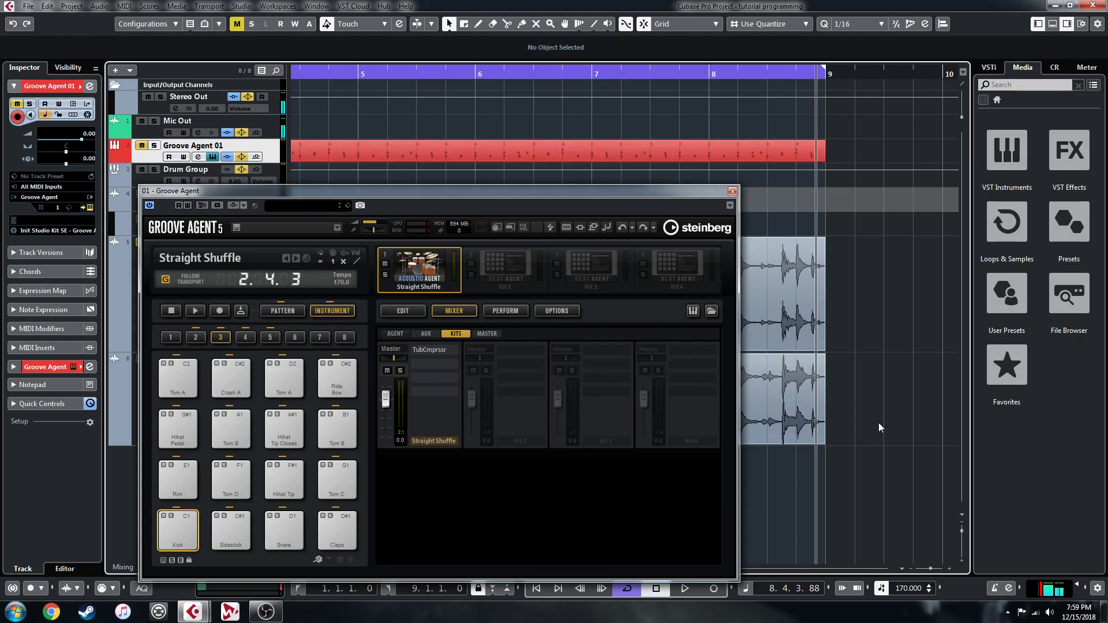
Step: Unmute the Kit 2 and Groove Agent 01 tracks in the project, and make the Groove Agent 01 track much taller
left_click(732, 191)
left_click(141, 241)
left_click(141, 146)
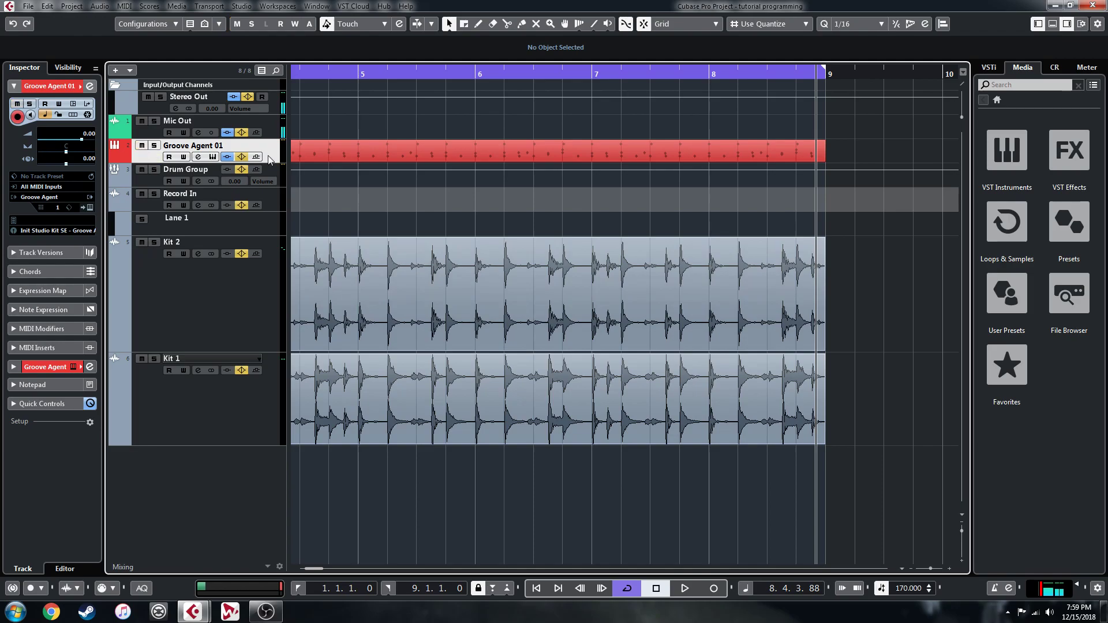
left_click_drag(274, 164, 272, 329)
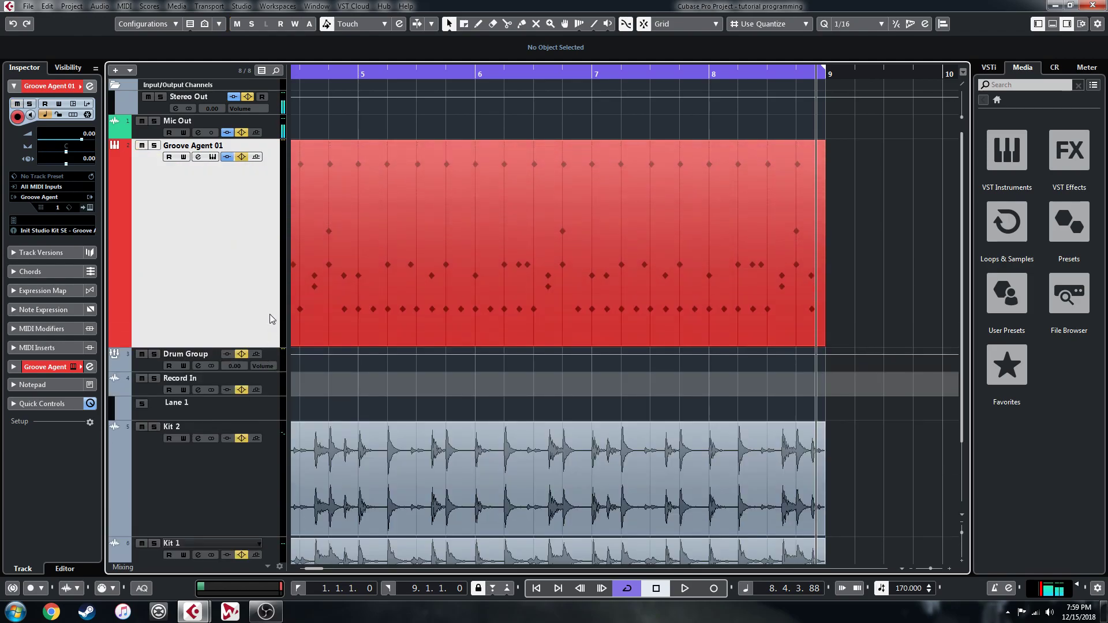
Step: Reopen Groove Agent, examine the edit page of the Groove Agent 01 pattern pad, and return to the instrument pads and mixer
left_click(213, 157)
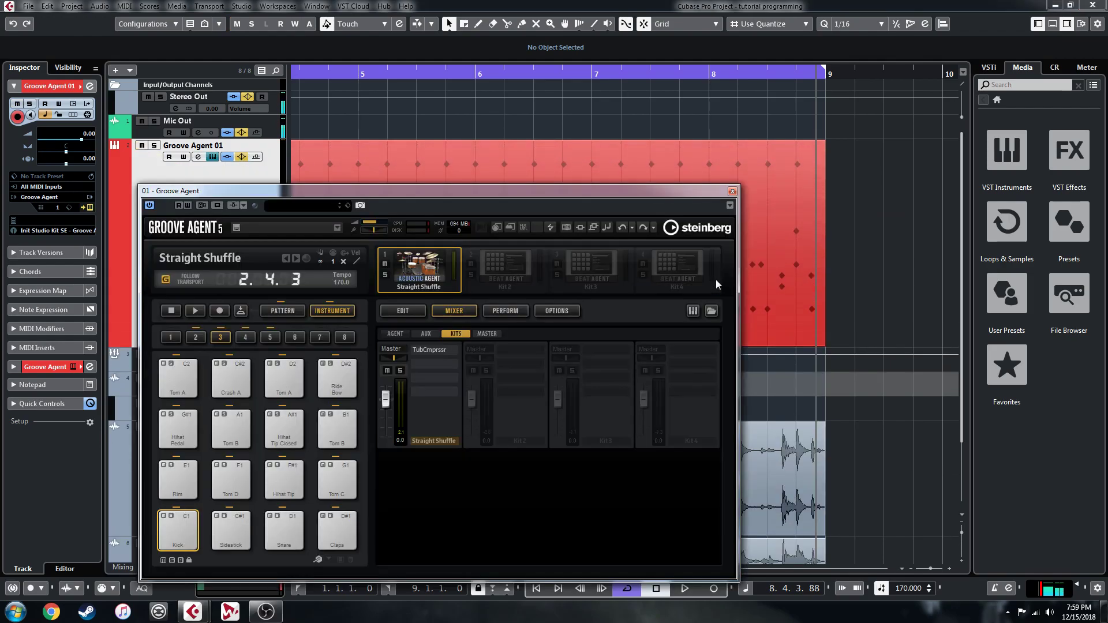
left_click(283, 311)
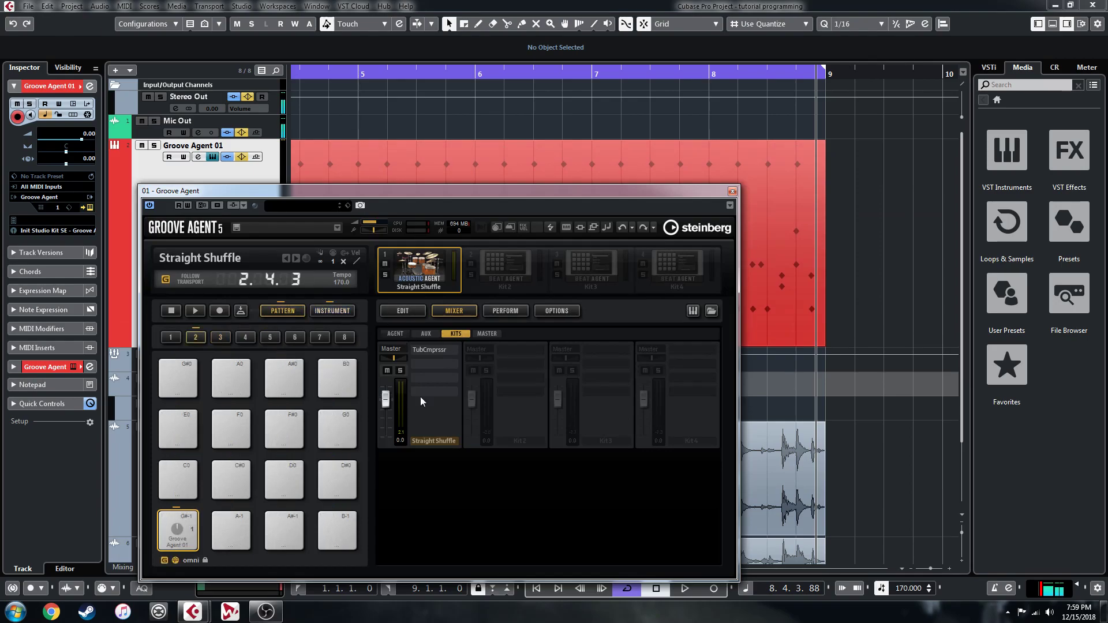
left_click(404, 312)
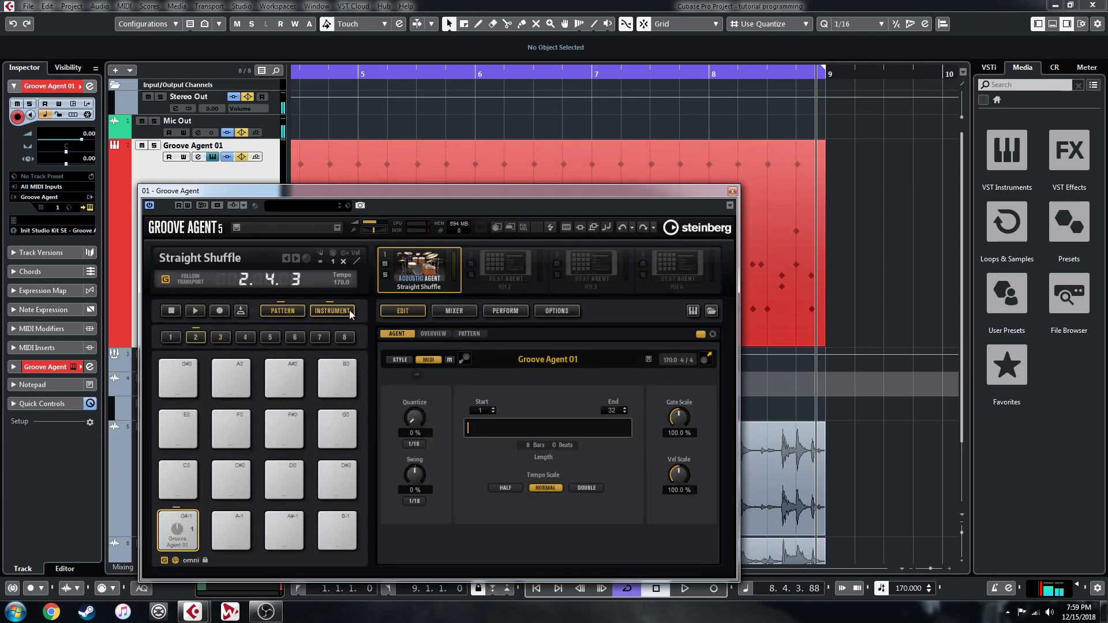
left_click(332, 310)
left_click(454, 311)
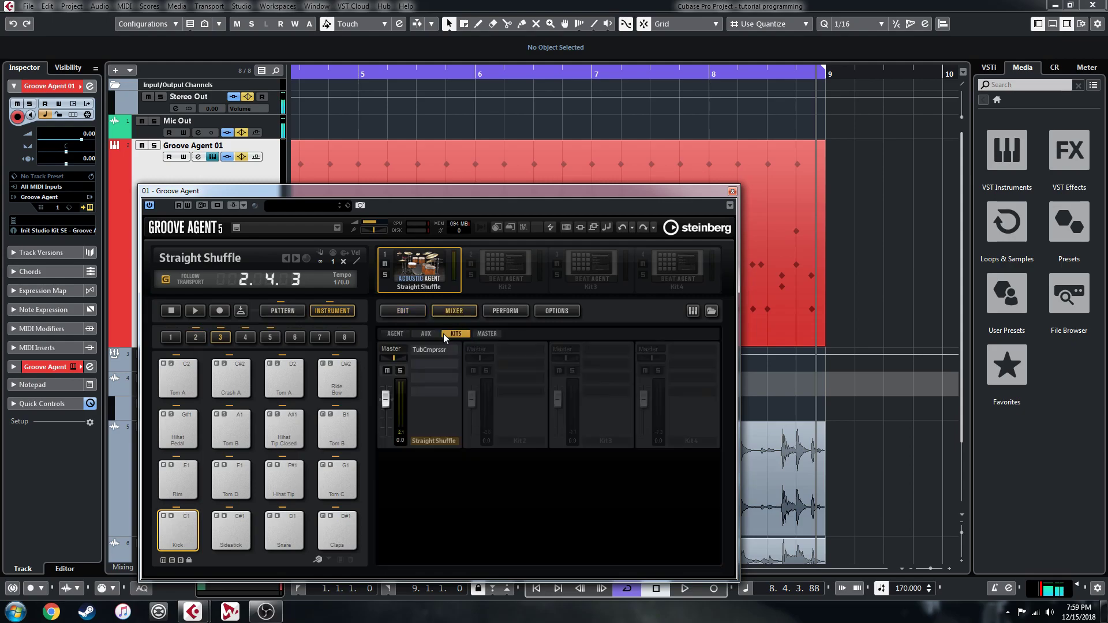
Step: Examine the Compressor, Tape Sat and Env Shaper sections of the Kick Main channel in the Agent mixer
left_click(395, 335)
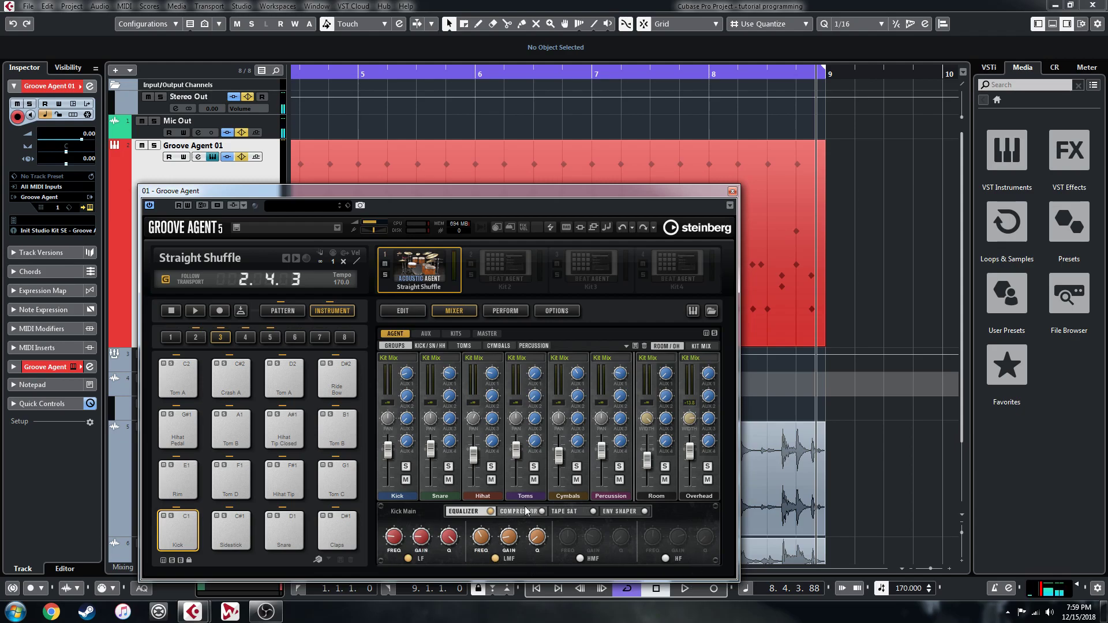
left_click(539, 512)
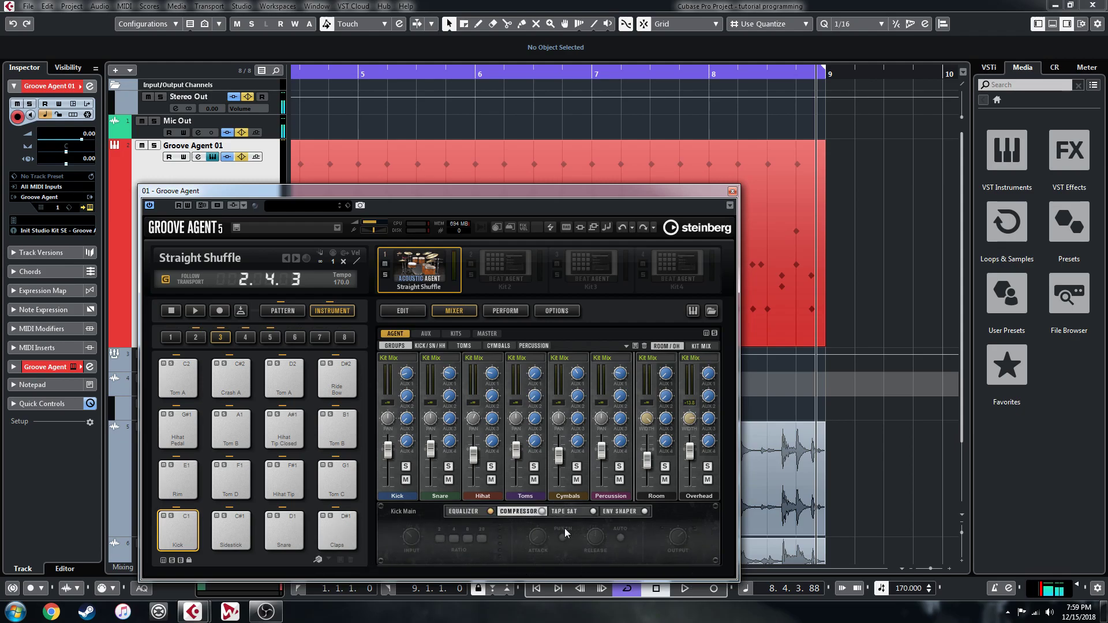
left_click(584, 512)
left_click(635, 511)
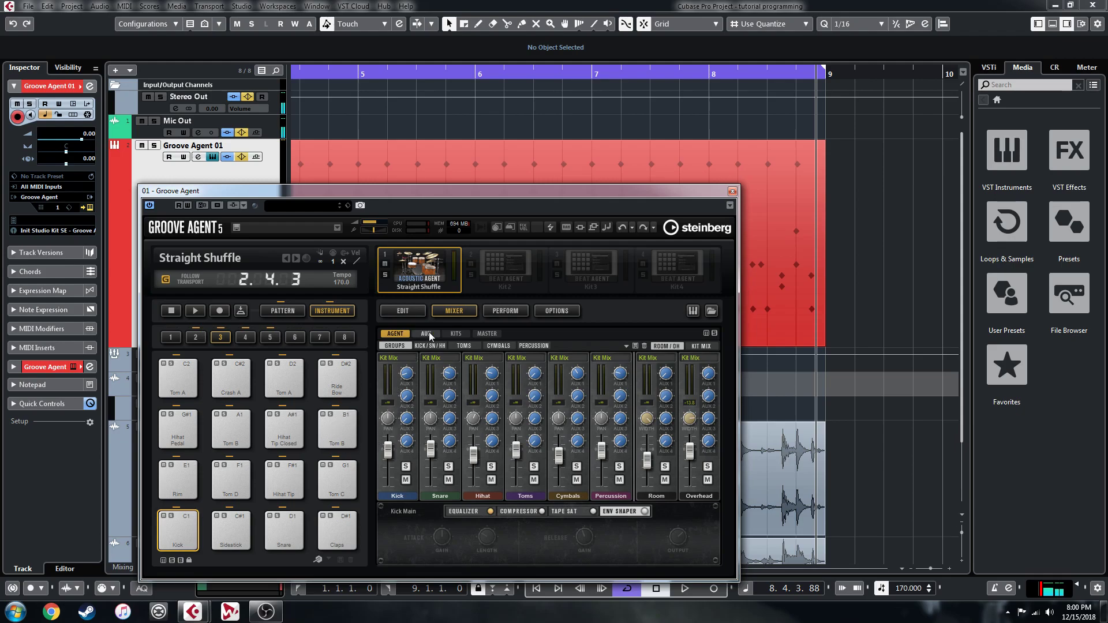
Step: View the Groove Agent 01 track's channel settings with its insert and channel strip, and bring Groove Agent back up
left_click(732, 191)
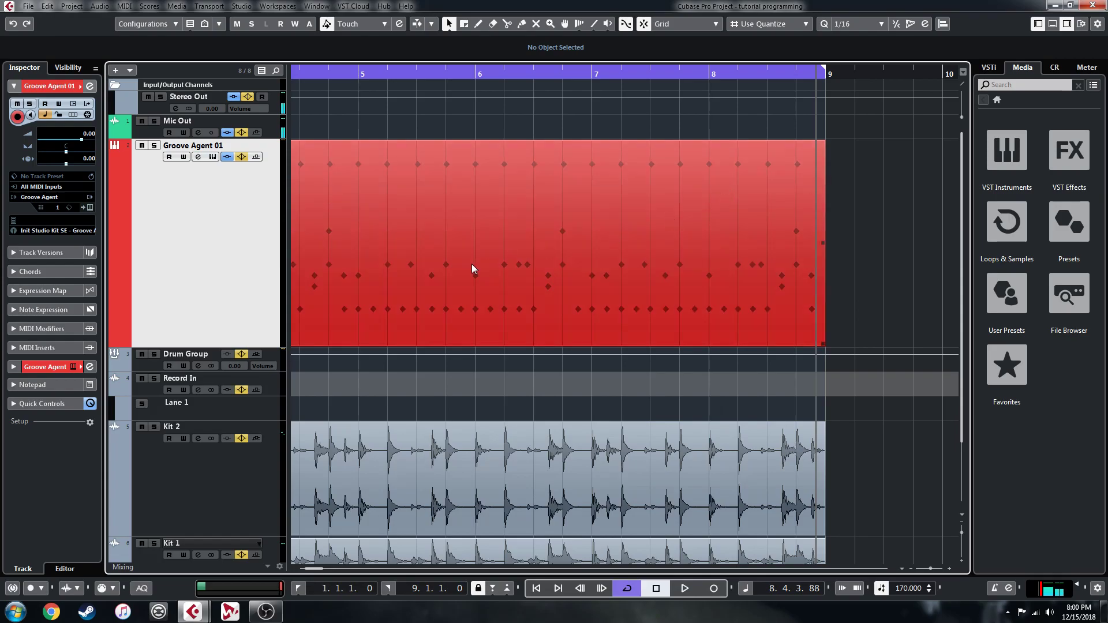
left_click(198, 157)
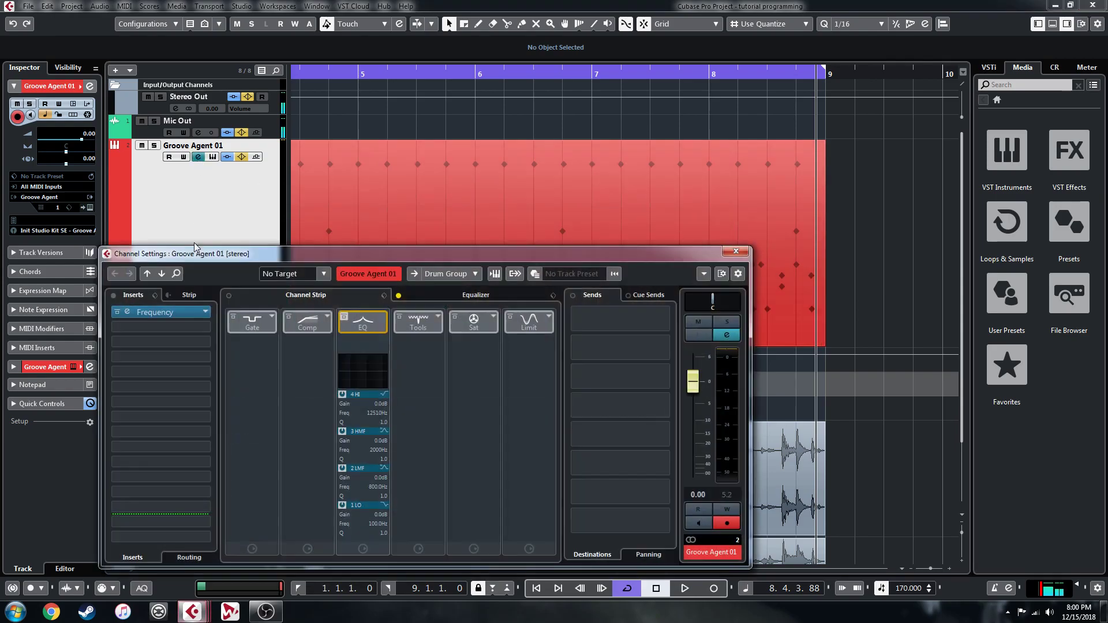
left_click(210, 158)
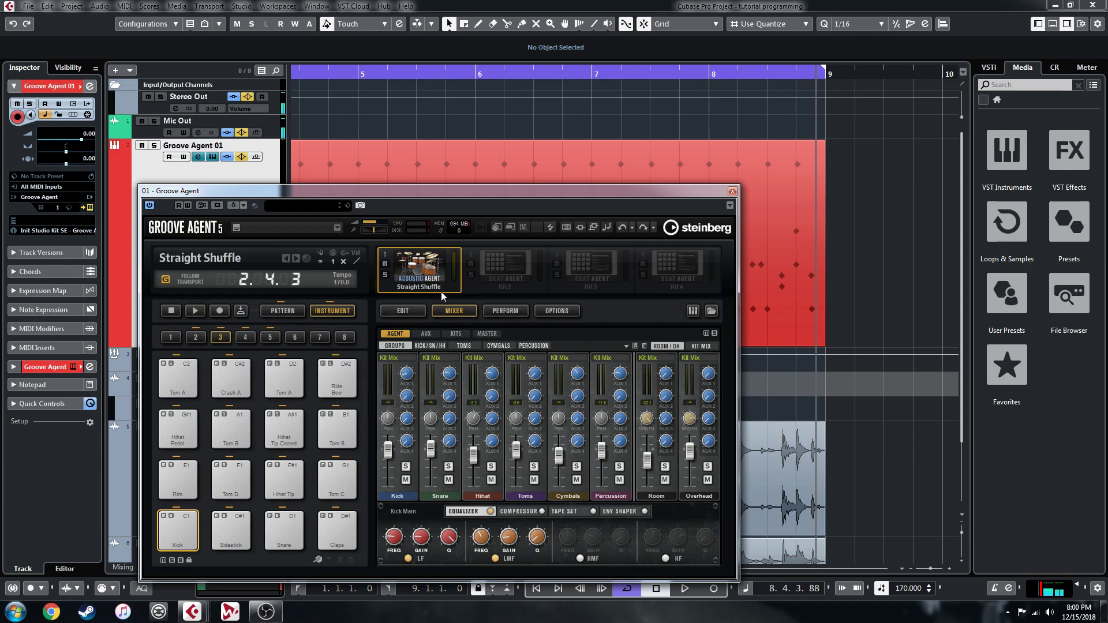
Step: Examine the Agent mixer's Kick/SN/HH, Toms, Cymbals and Percussion channels, and return to the Groups view
left_click(439, 348)
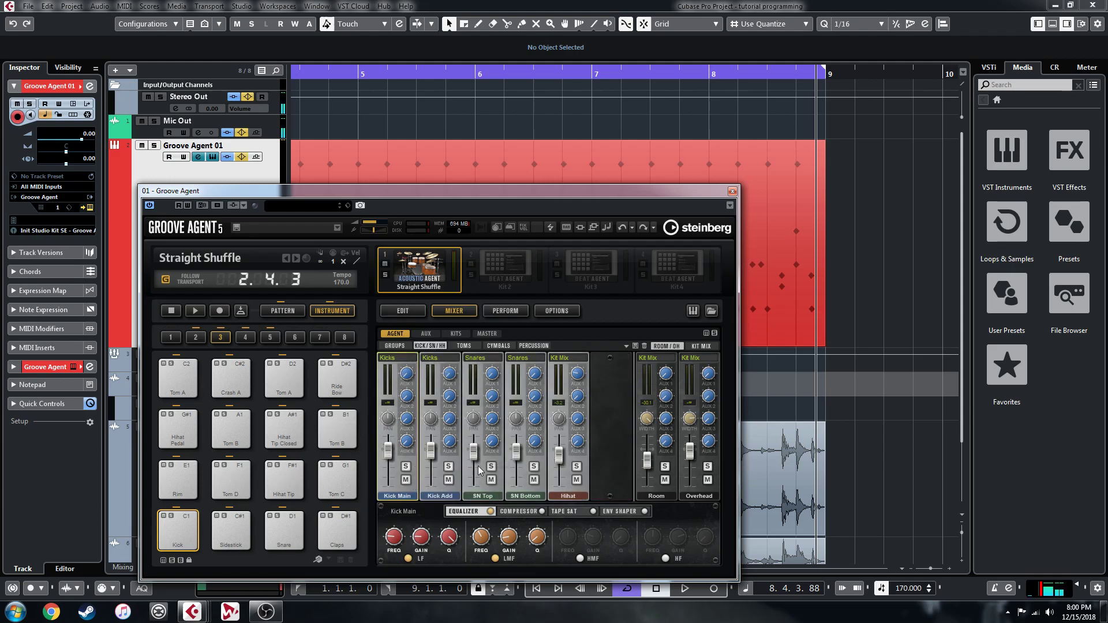
left_click(461, 346)
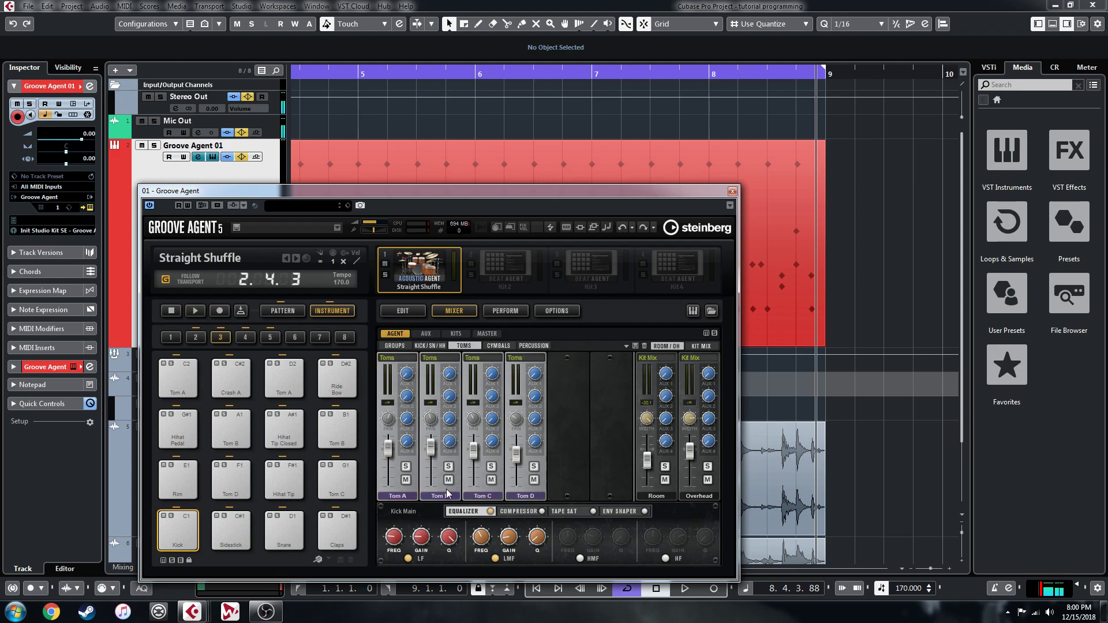
left_click(499, 346)
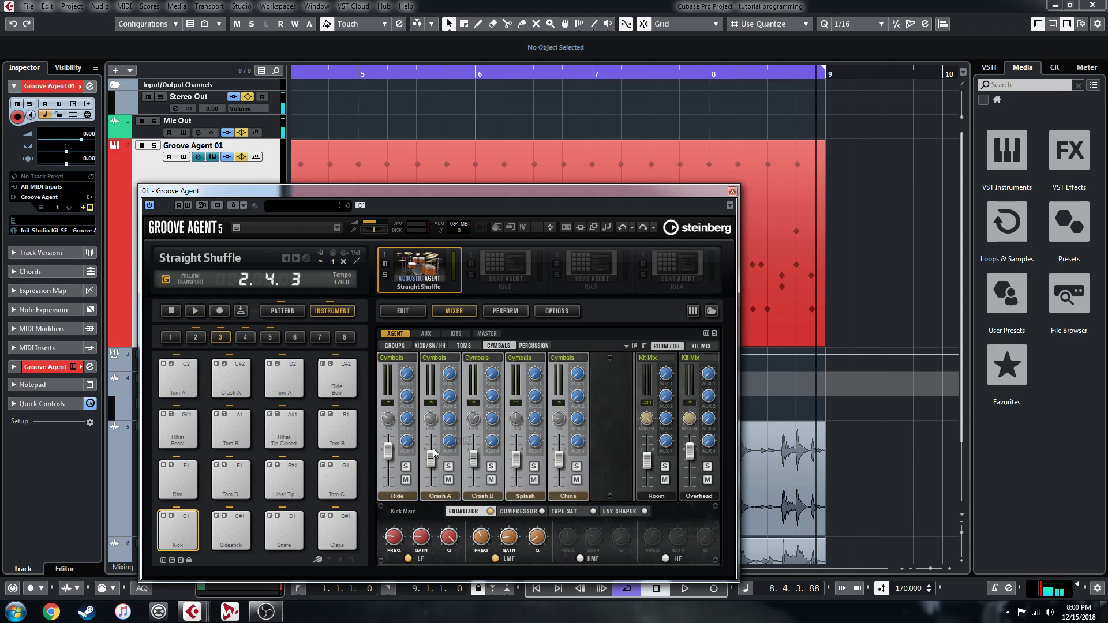
left_click(534, 346)
left_click(394, 346)
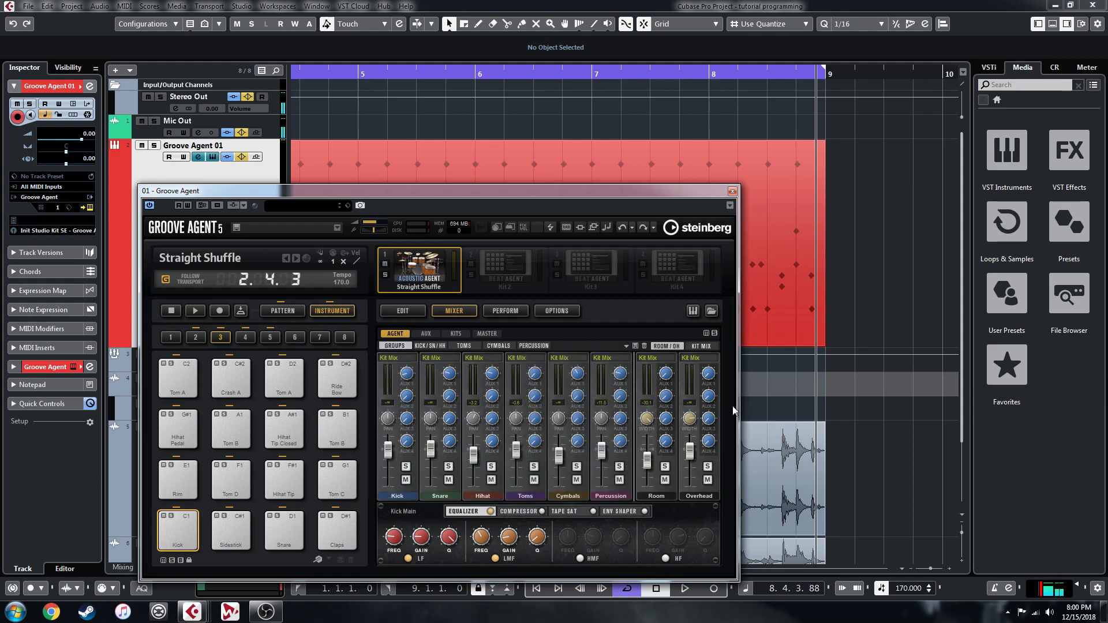
Step: Close Groove Agent and show the MixConsole below the project's tracks
left_click(733, 191)
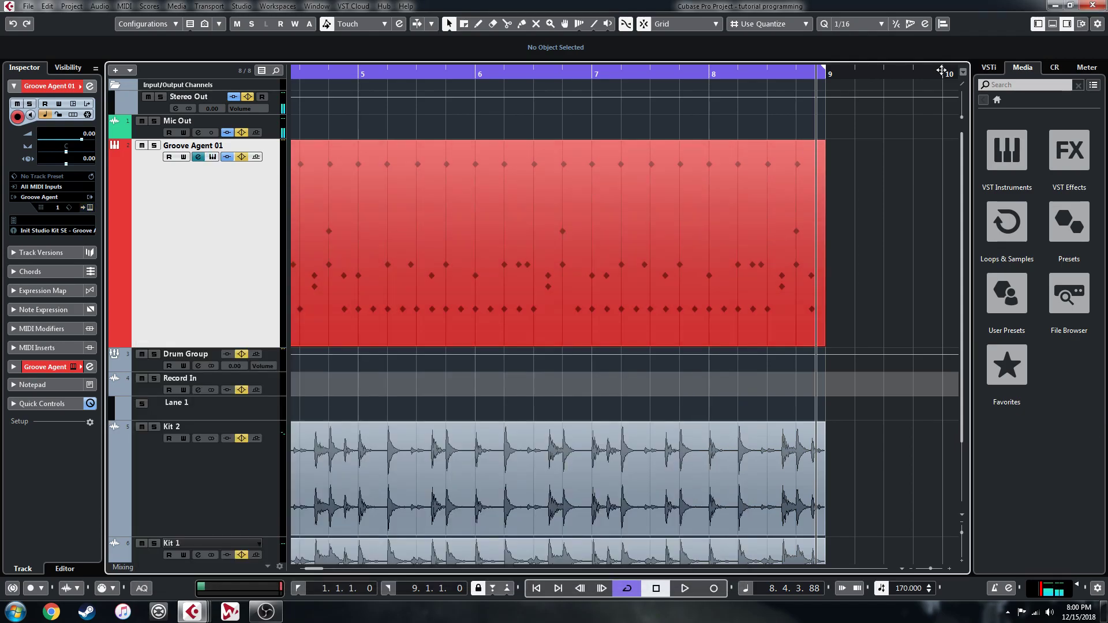
left_click(1052, 25)
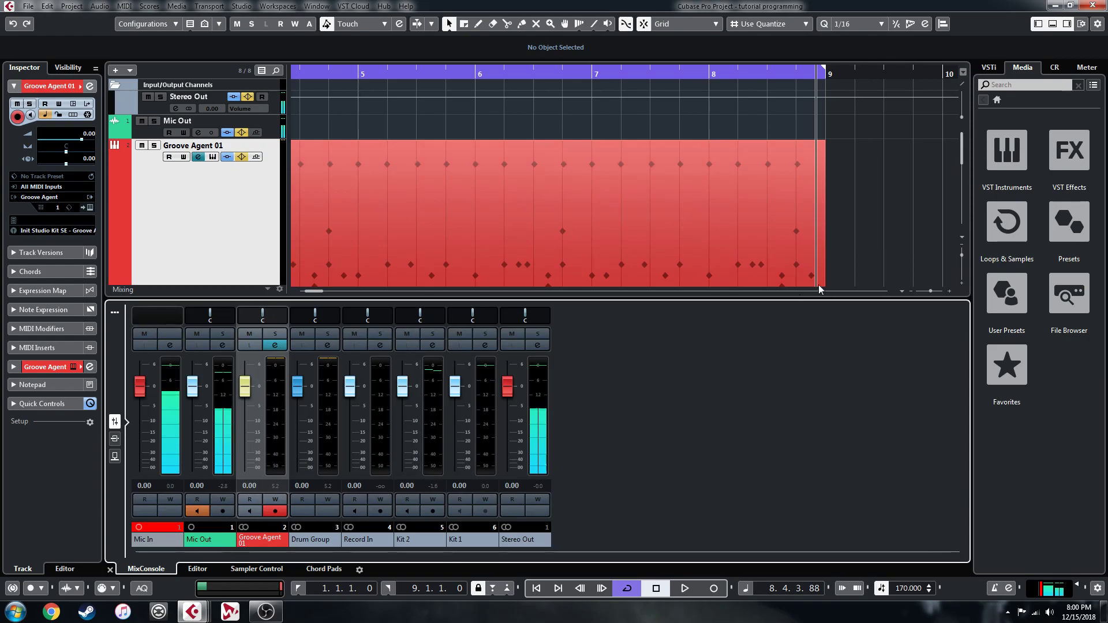
Step: Review the Straight Shuffle kit's commands for exporting the mixer to Cubase, and view the Kick Main channel's Env Shaper
left_click(212, 155)
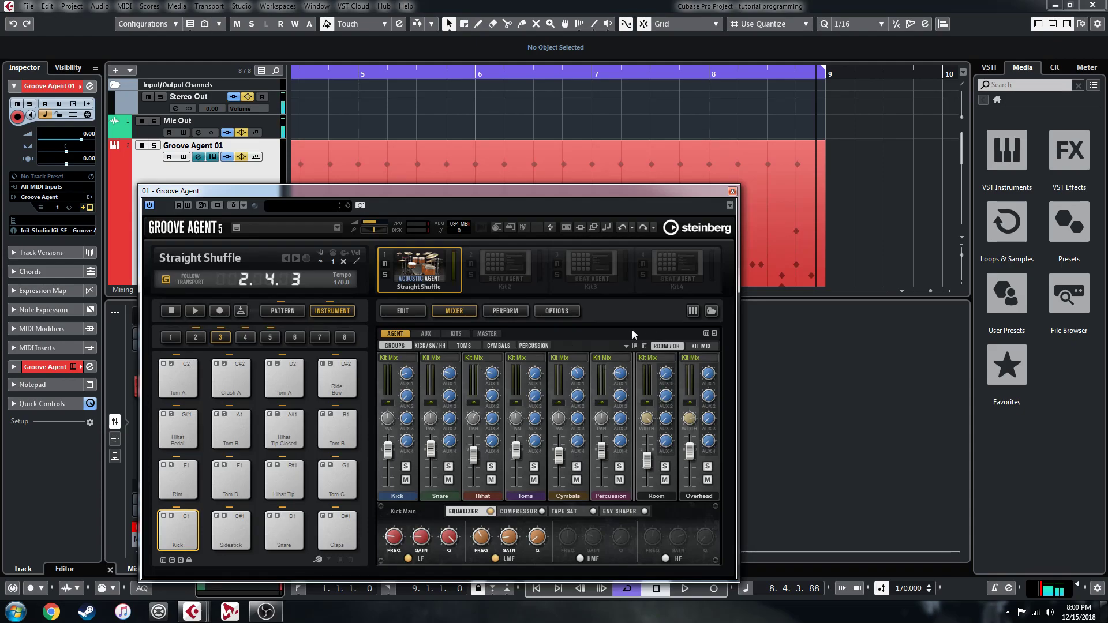
right_click(426, 279)
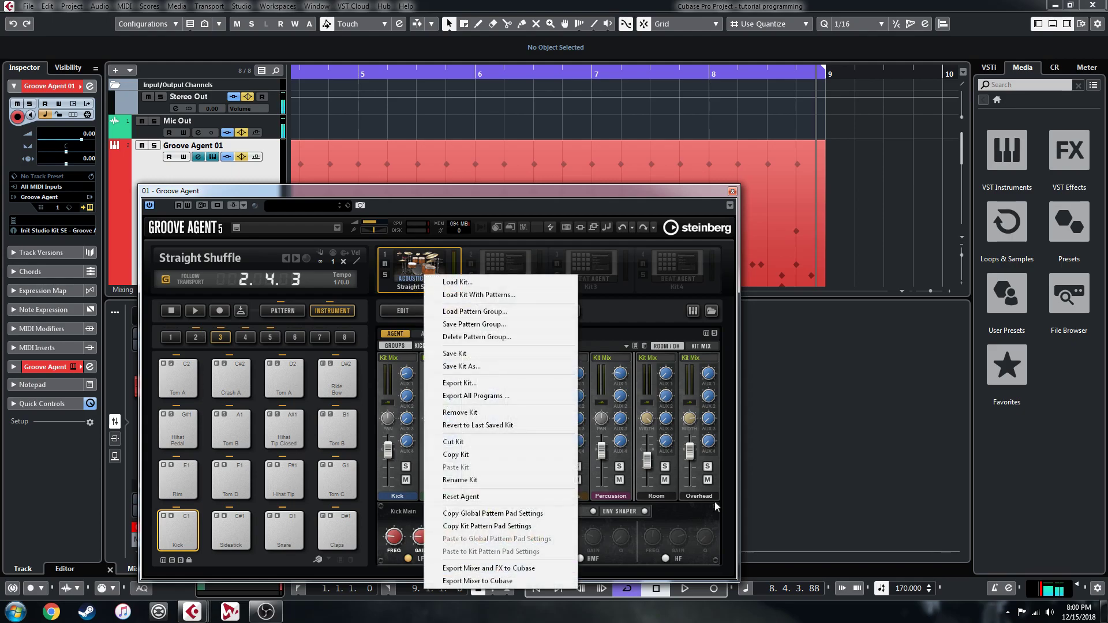
left_click(499, 569)
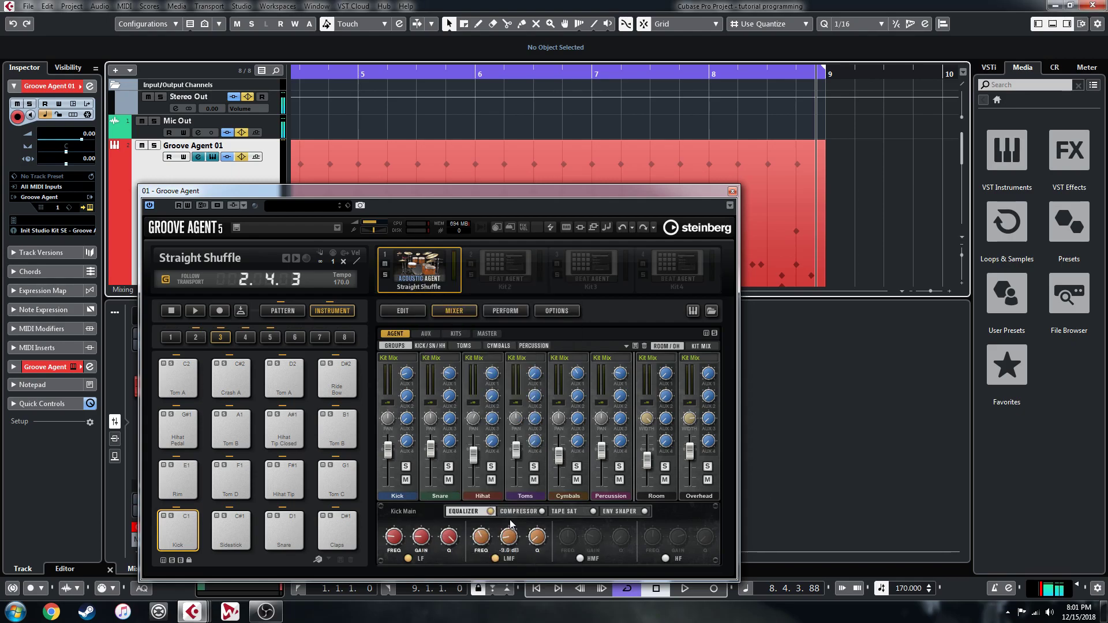
left_click(621, 513)
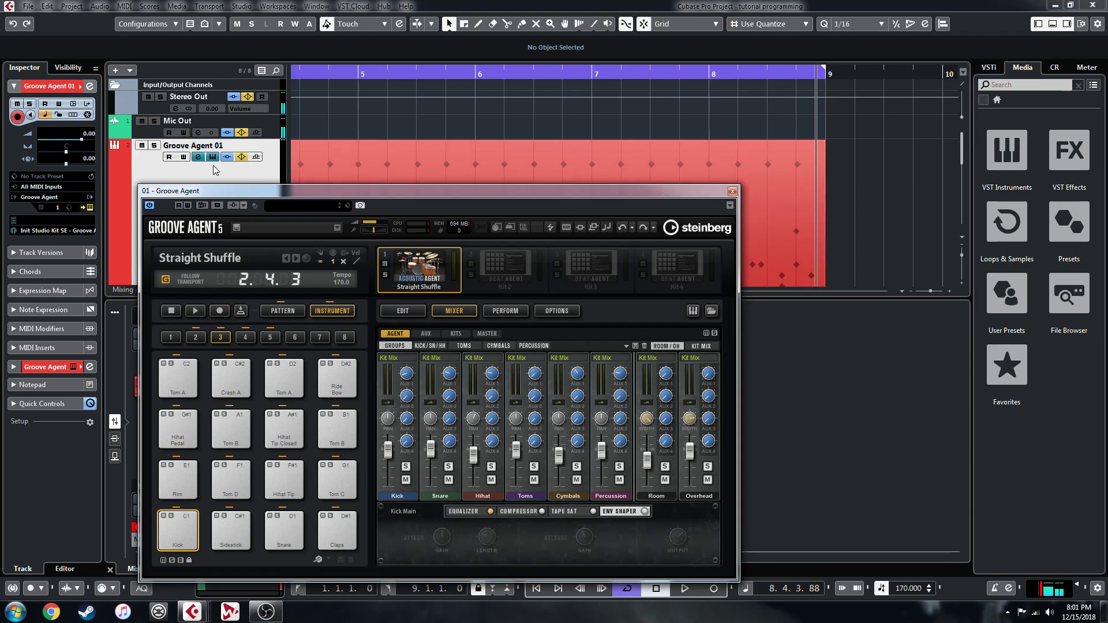
Step: Load the compressor in the Groove Agent 01 channel strip, and try the noise gate before switching it off
left_click(200, 157)
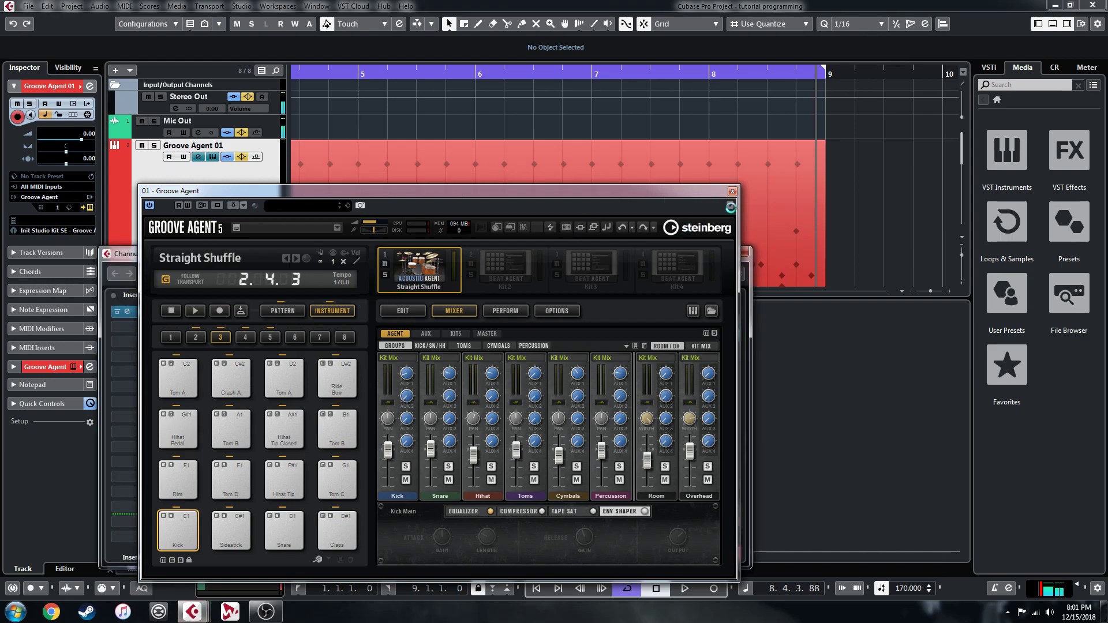
left_click(732, 192)
left_click(265, 316)
left_click(323, 321)
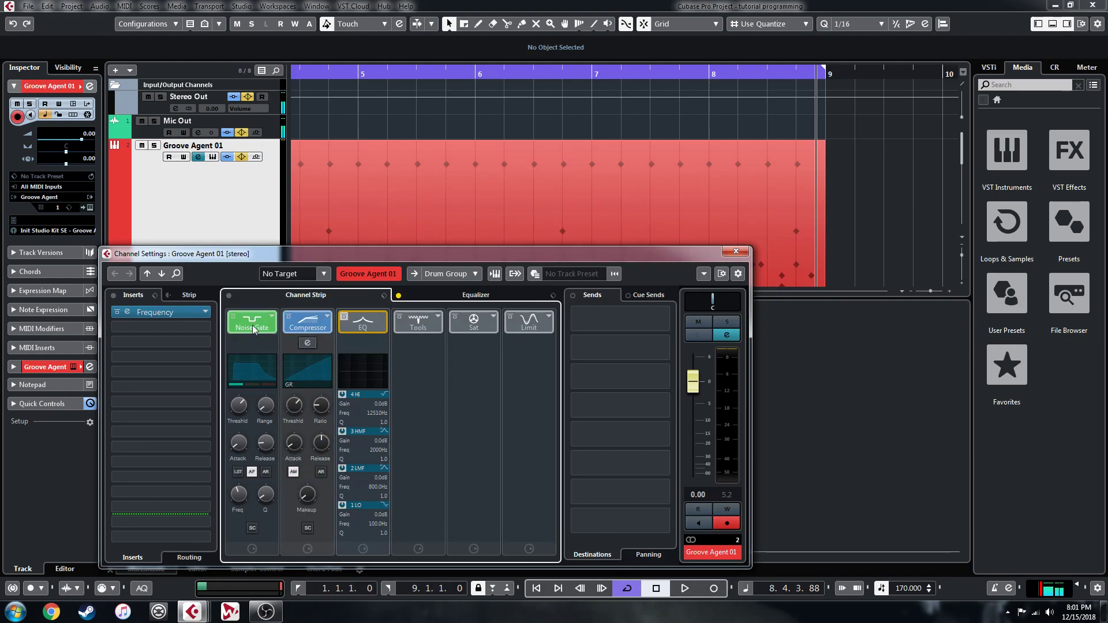
mouse_move(303, 327)
left_mouse_down()
mouse_move(456, 328)
mouse_move(308, 328)
left_mouse_up()
left_click(272, 317)
left_click(300, 325)
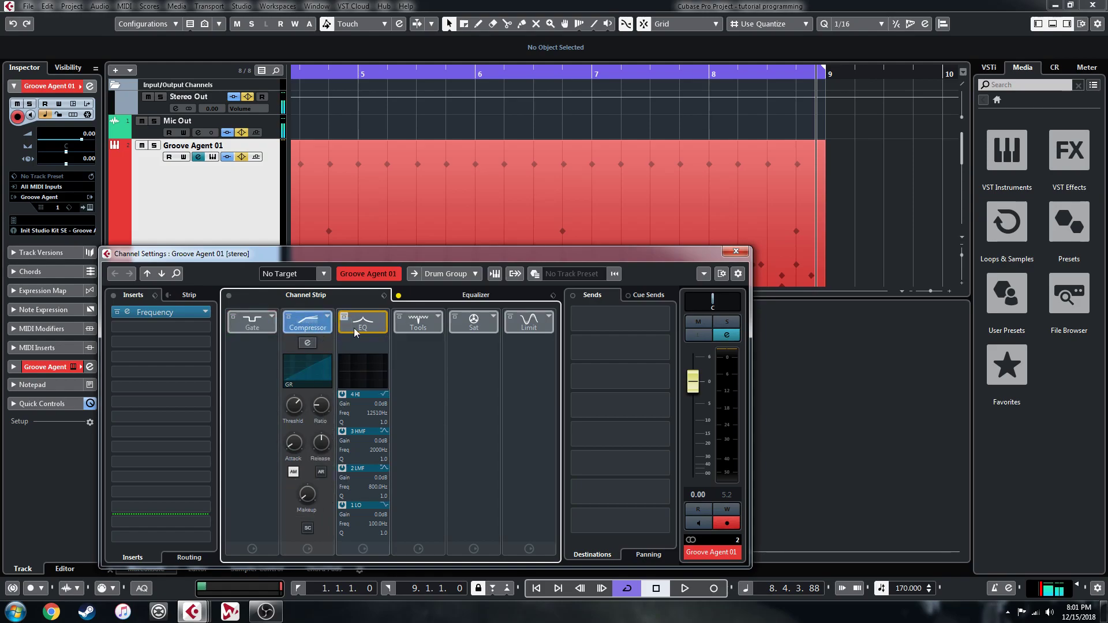
Step: Replace the channel strip's Standard Compressor with VintageCompressor, inspect the full controls of both, and close the channel settings
left_click(307, 344)
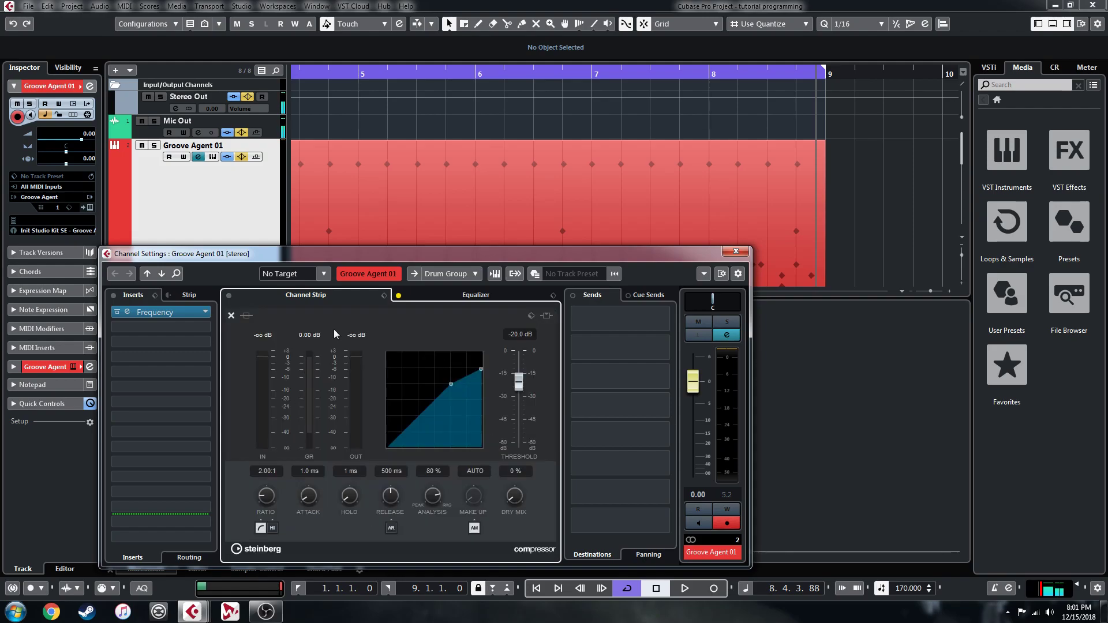
left_click(231, 316)
left_click(327, 317)
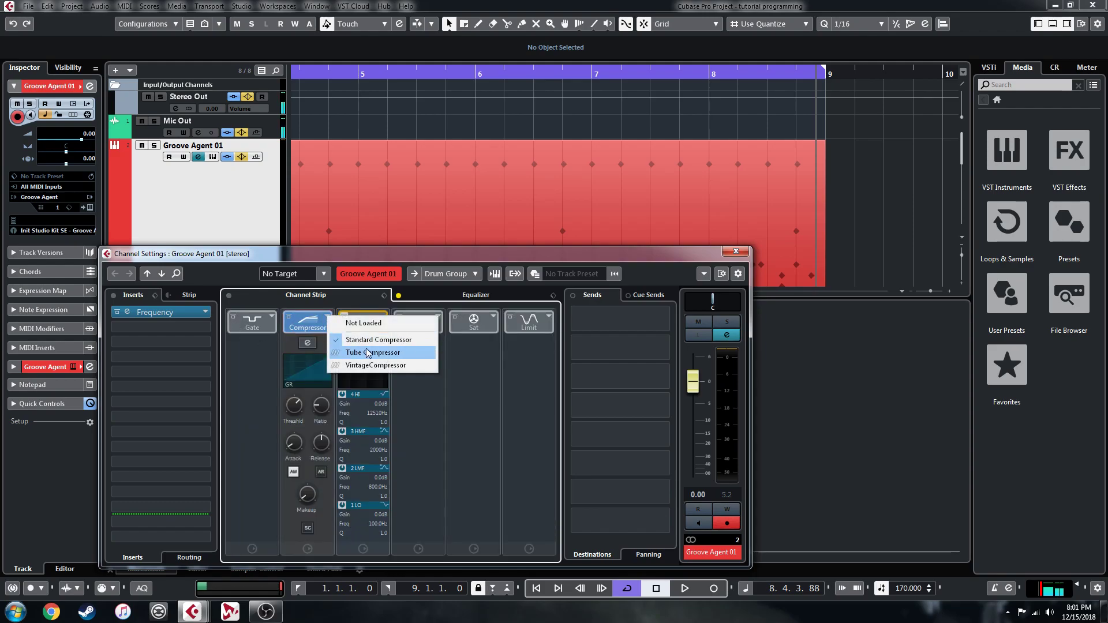
left_click(376, 365)
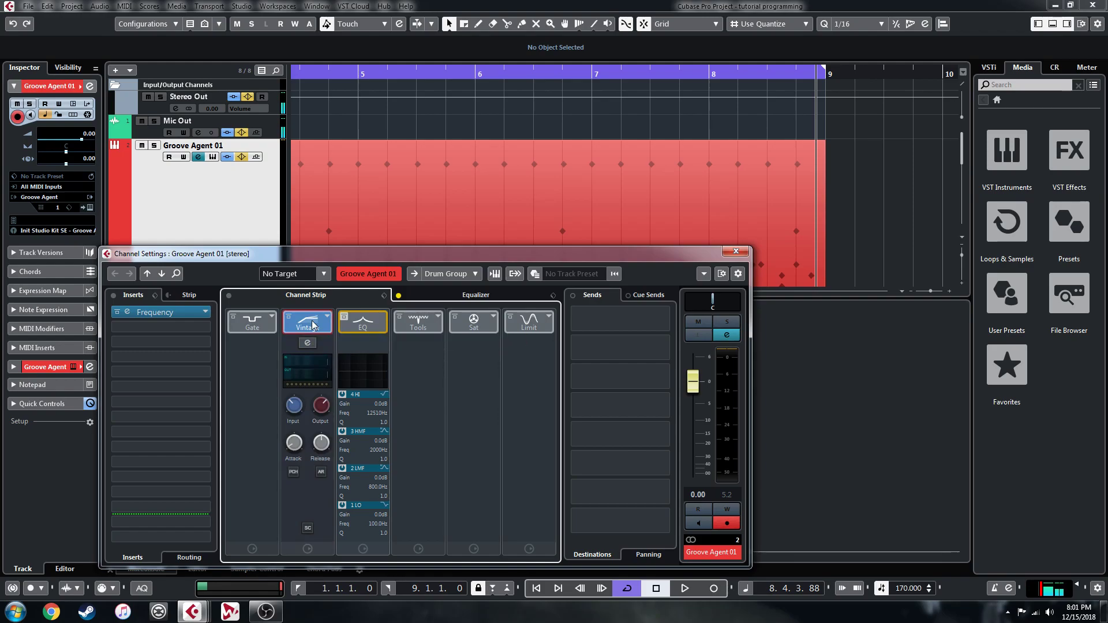
left_click(313, 323)
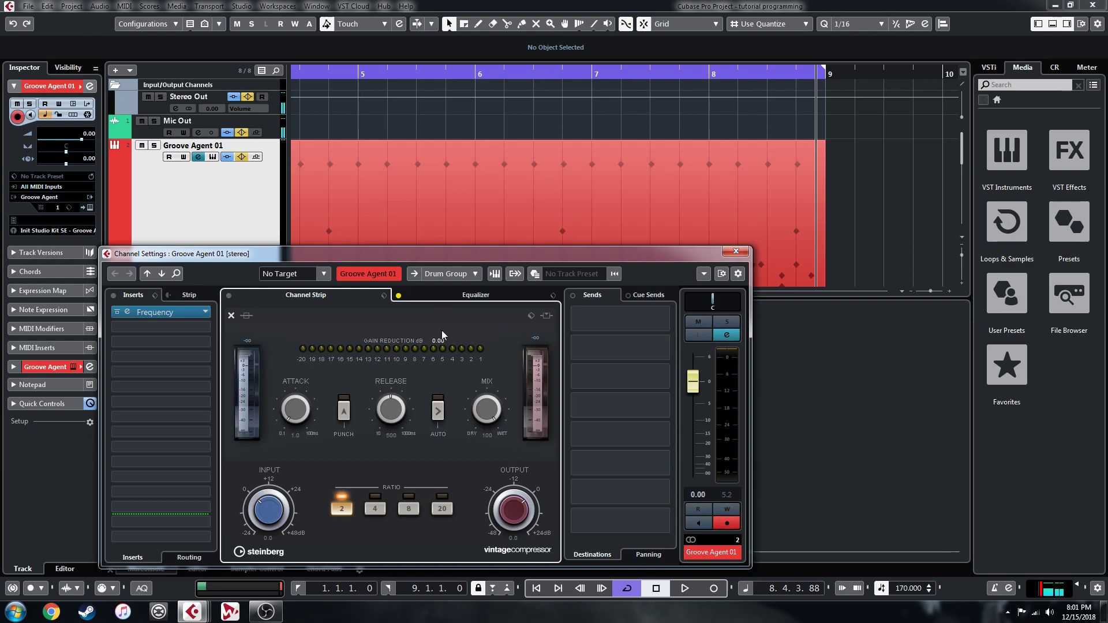
left_click(739, 253)
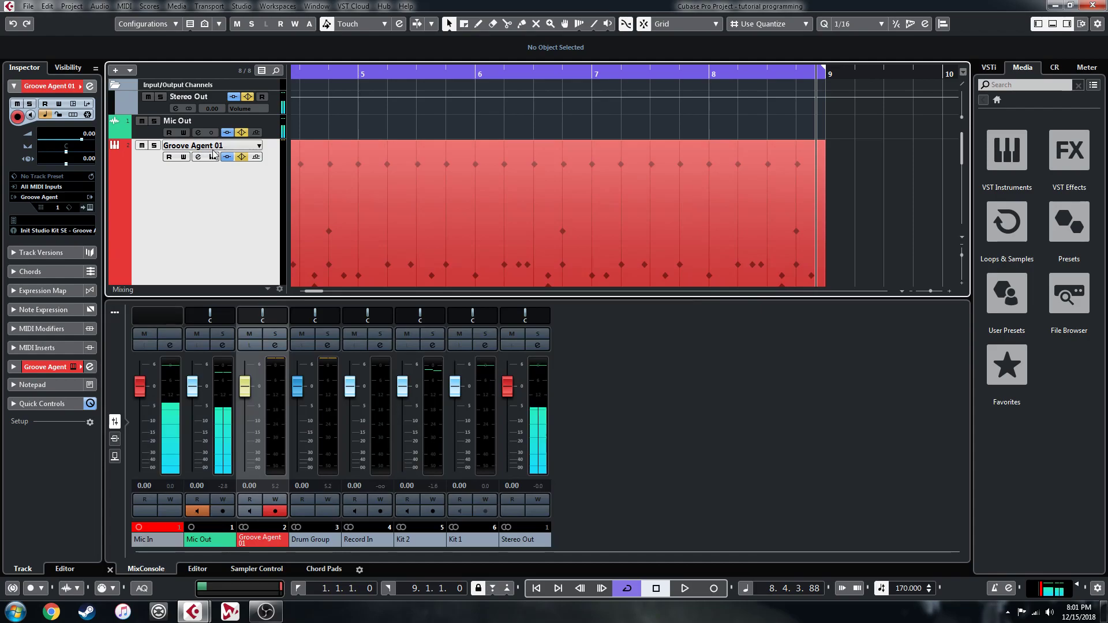
Step: Export the Straight Shuffle kit's mixer and FX from Groove Agent to Cubase, and close the instrument
left_click(213, 160)
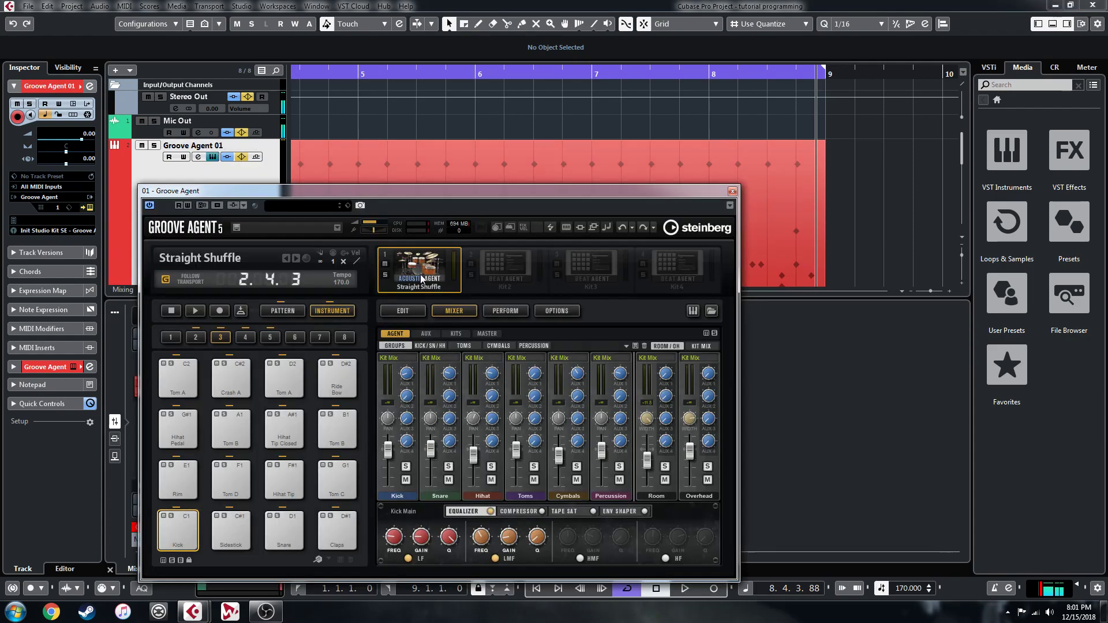
right_click(422, 278)
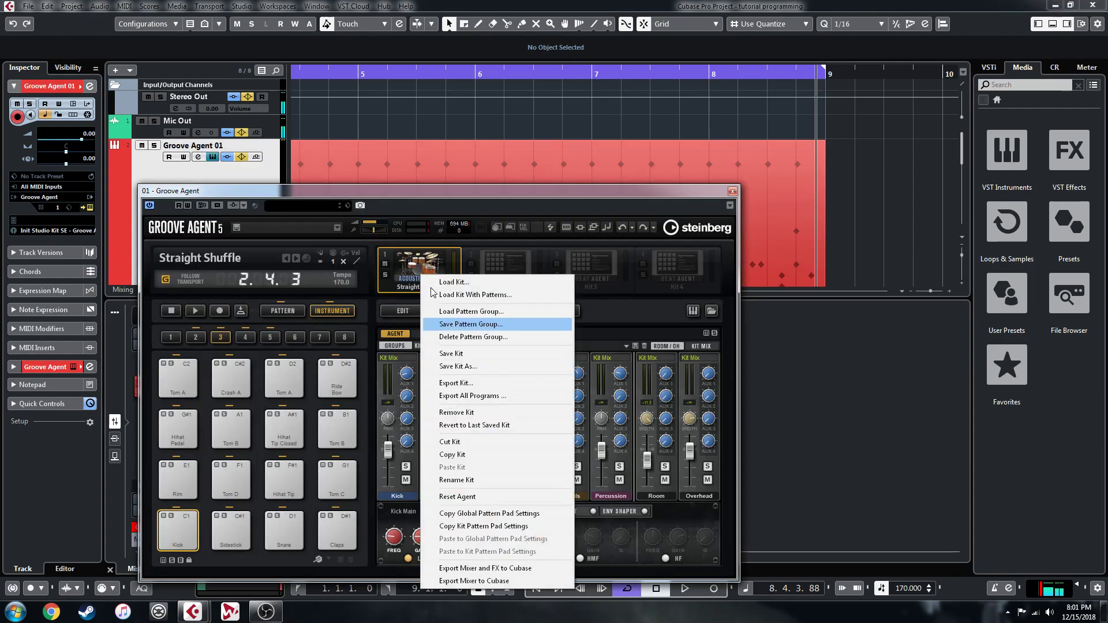
left_click(523, 569)
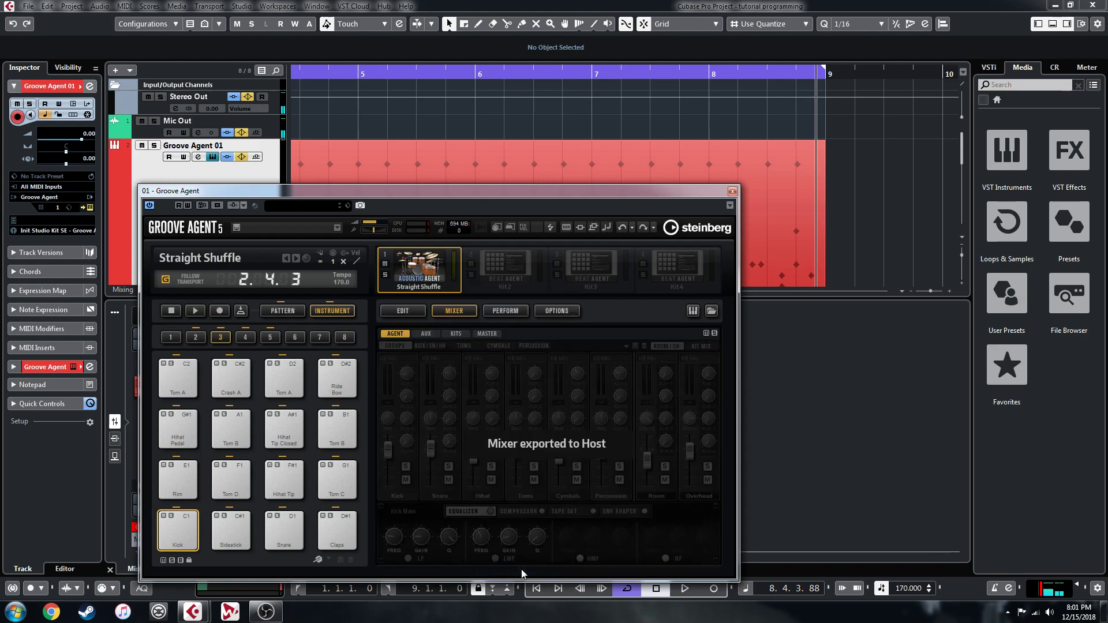
left_click(732, 191)
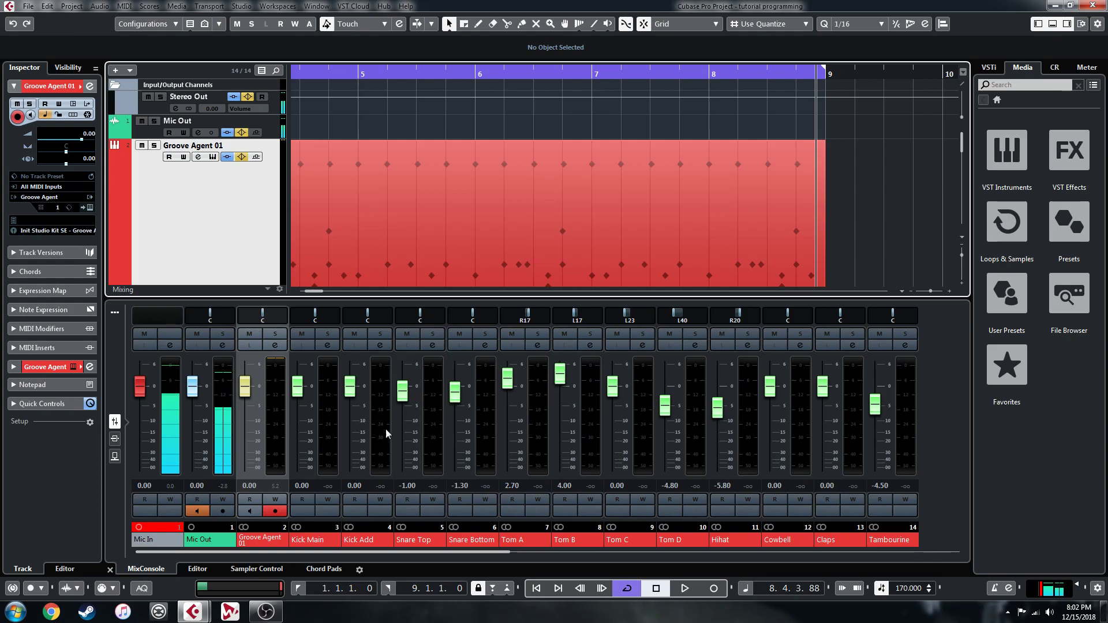
left_click_drag(345, 551, 289, 540)
left_click(285, 541)
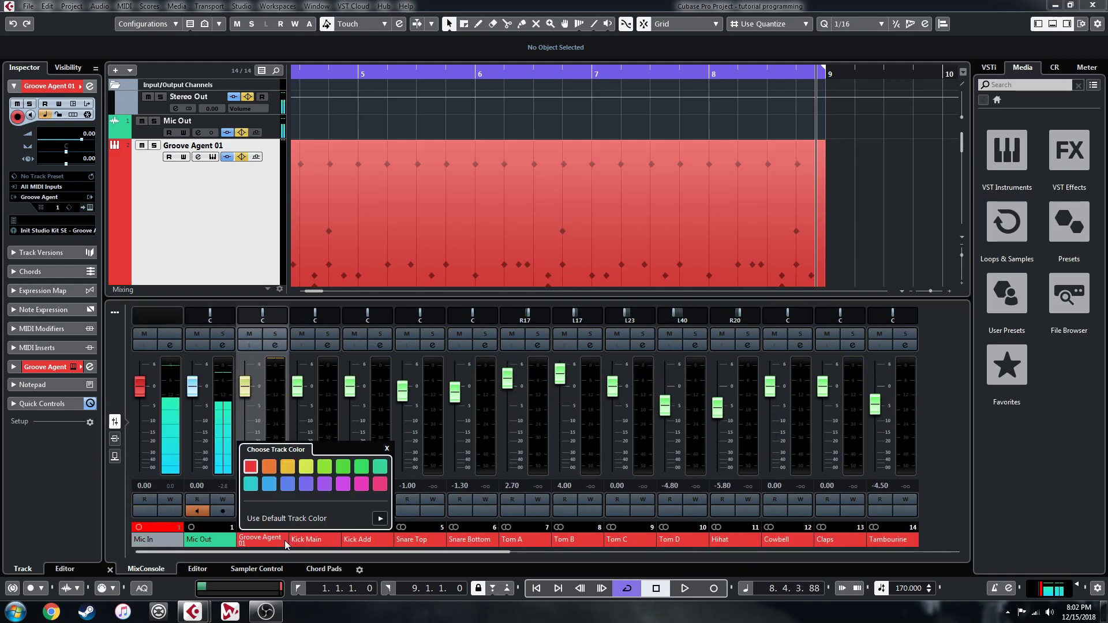
left_click(470, 552)
Step: Play the drum groove, then mute the recorded Kit 2 and Kit 1 audio tracks
key("space")
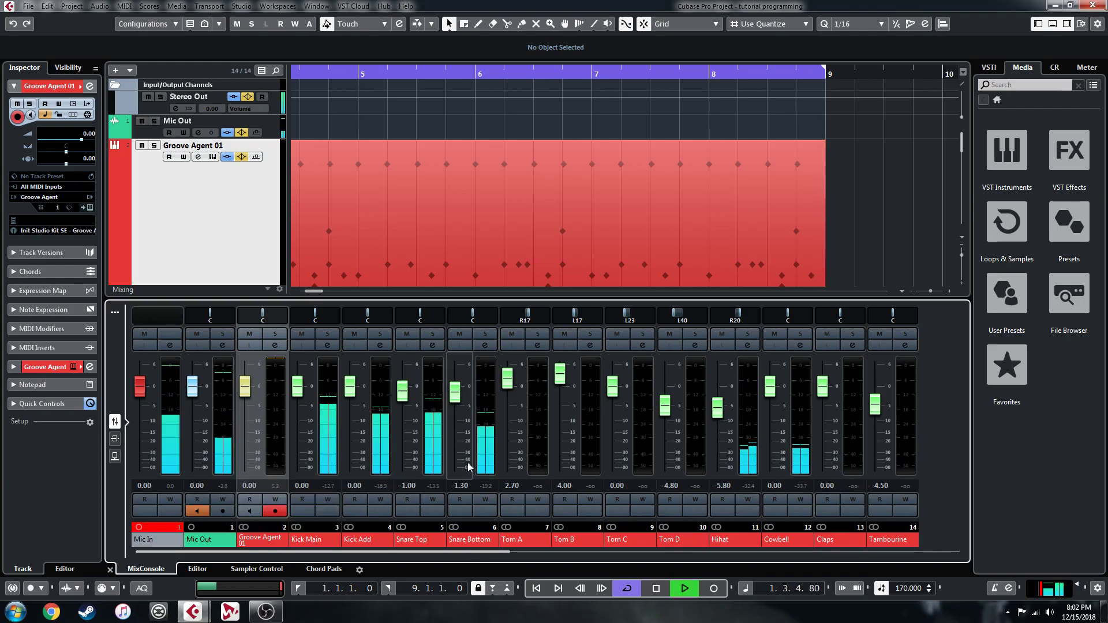
scroll(315, 189, "down", 10)
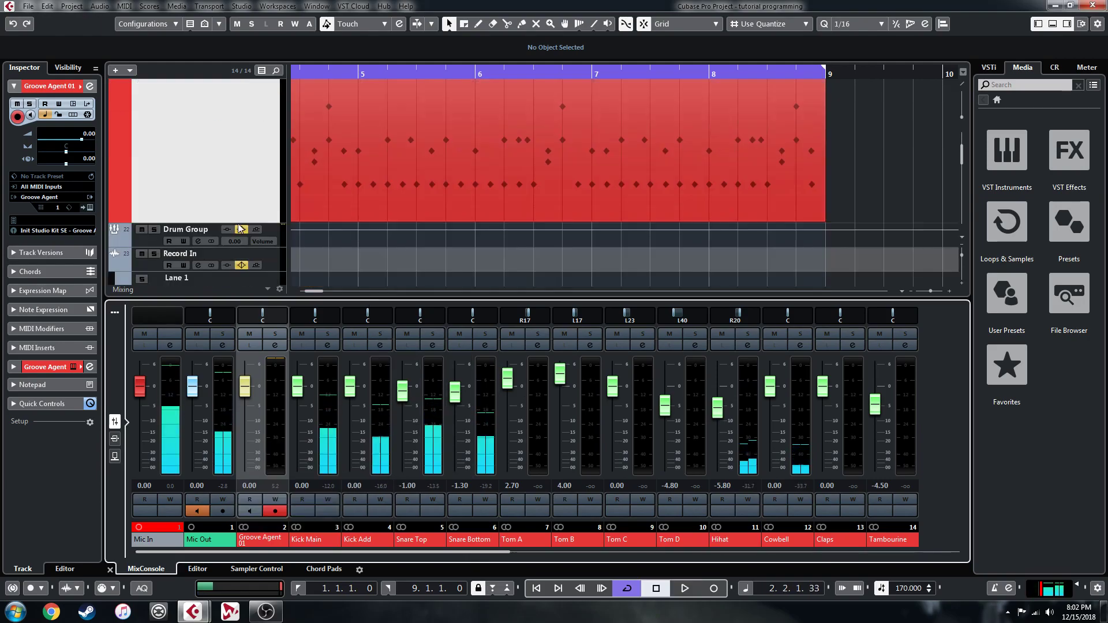
scroll(237, 225, "up", 5)
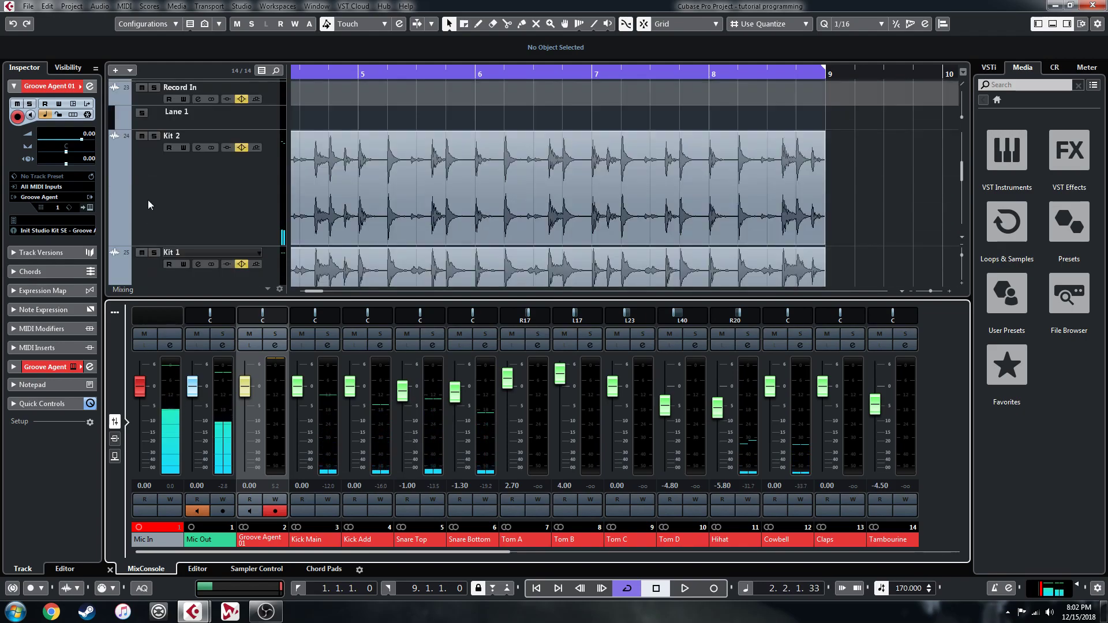
left_click(141, 137)
scroll(216, 202, "down", 5)
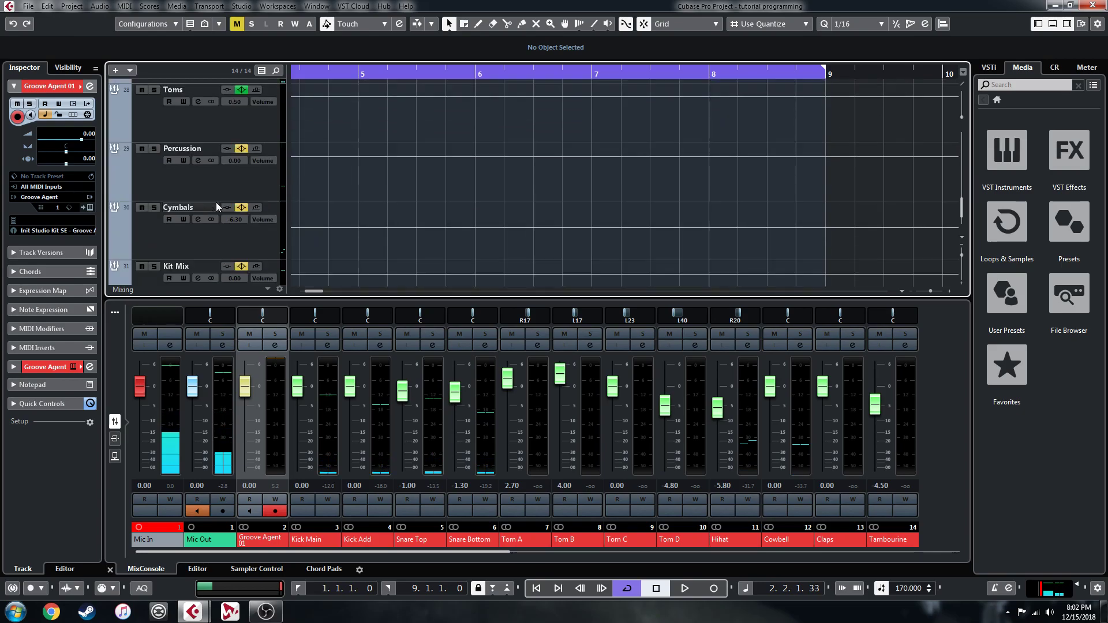
scroll(216, 202, "up", 5)
Step: Play the Groove Agent part and watch the exported drum channels' levels in the mixer
key("space")
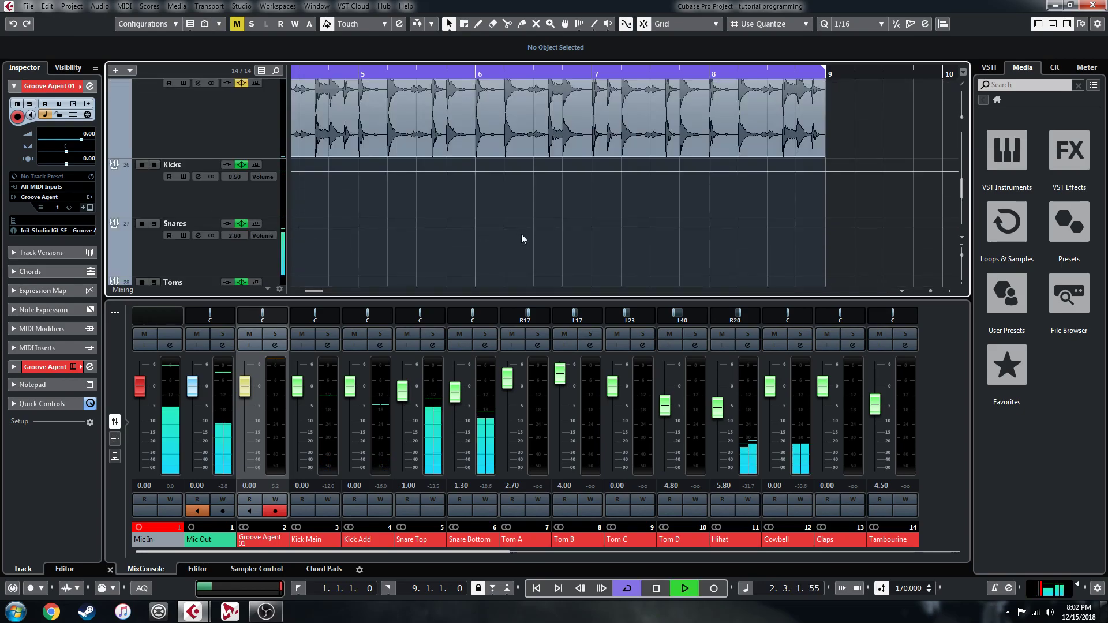
scroll(523, 240, "up", 4)
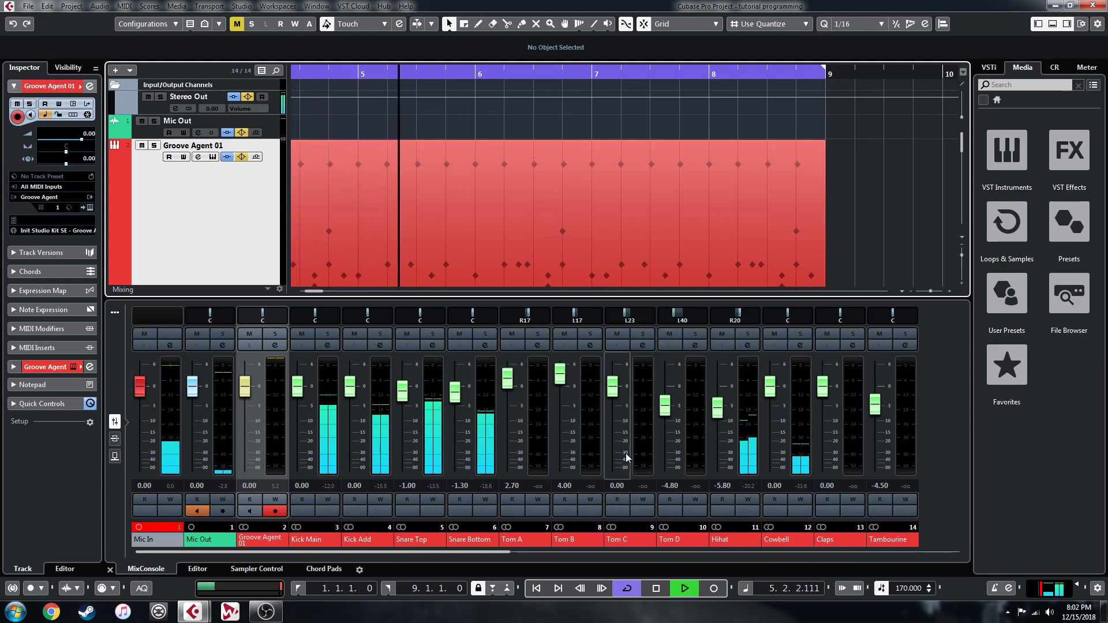
key("space")
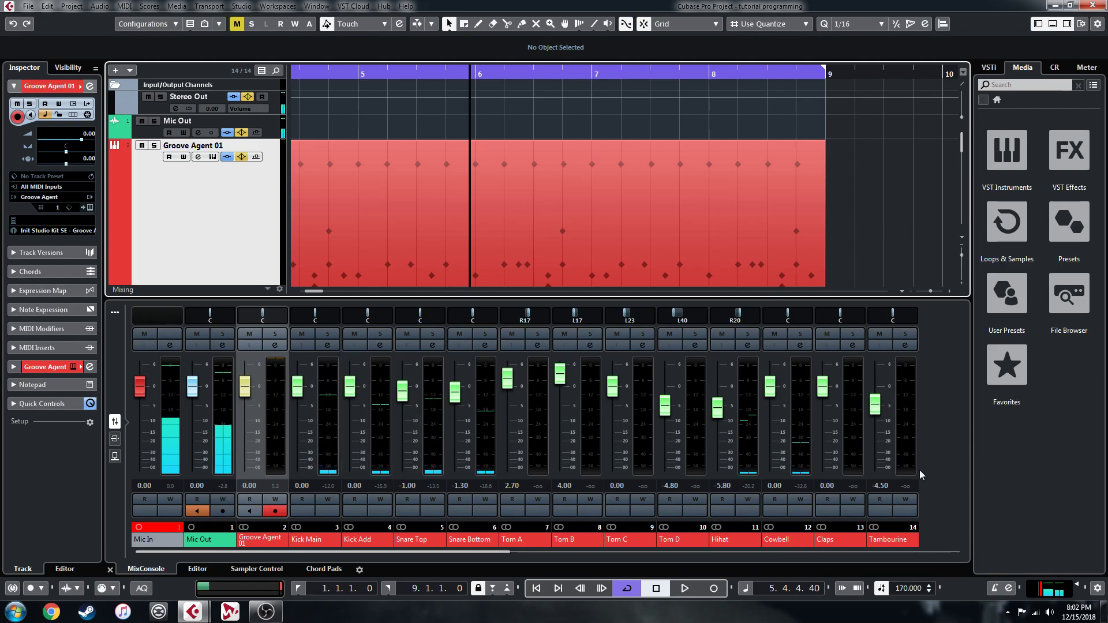
Step: Open the Kicks group's channel settings and examine its channel strip modules during playback
left_click(552, 556)
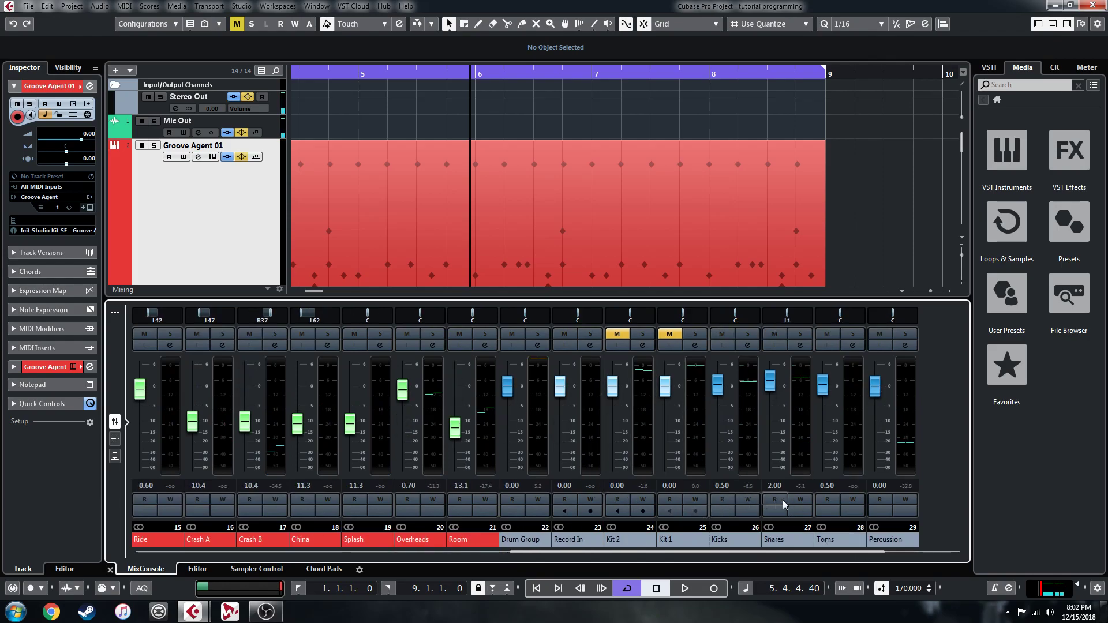
left_click(748, 346)
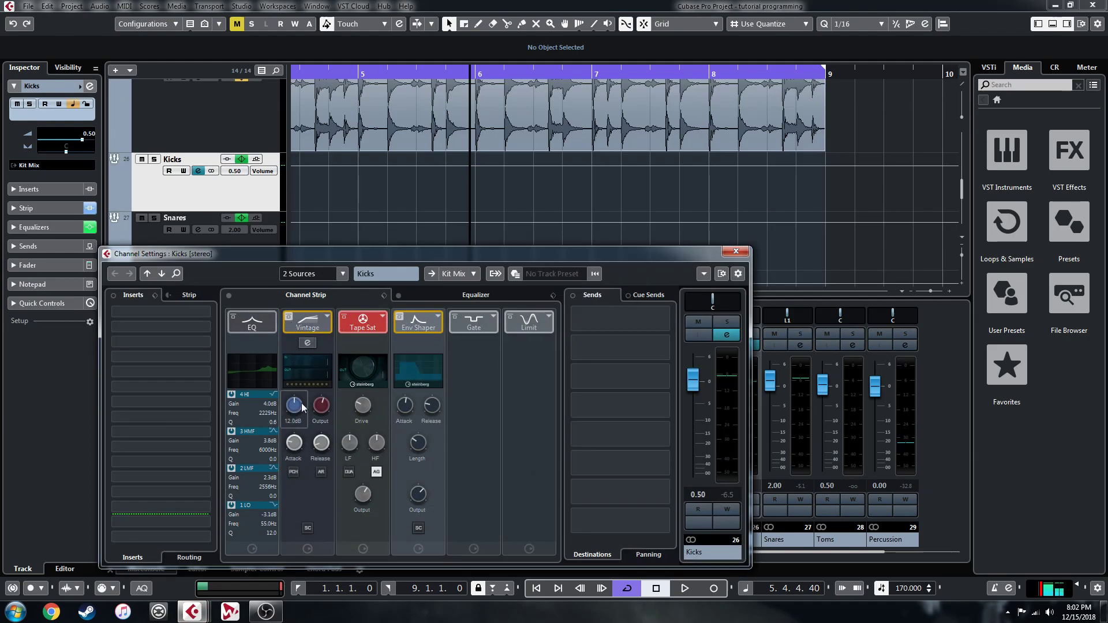
key("space")
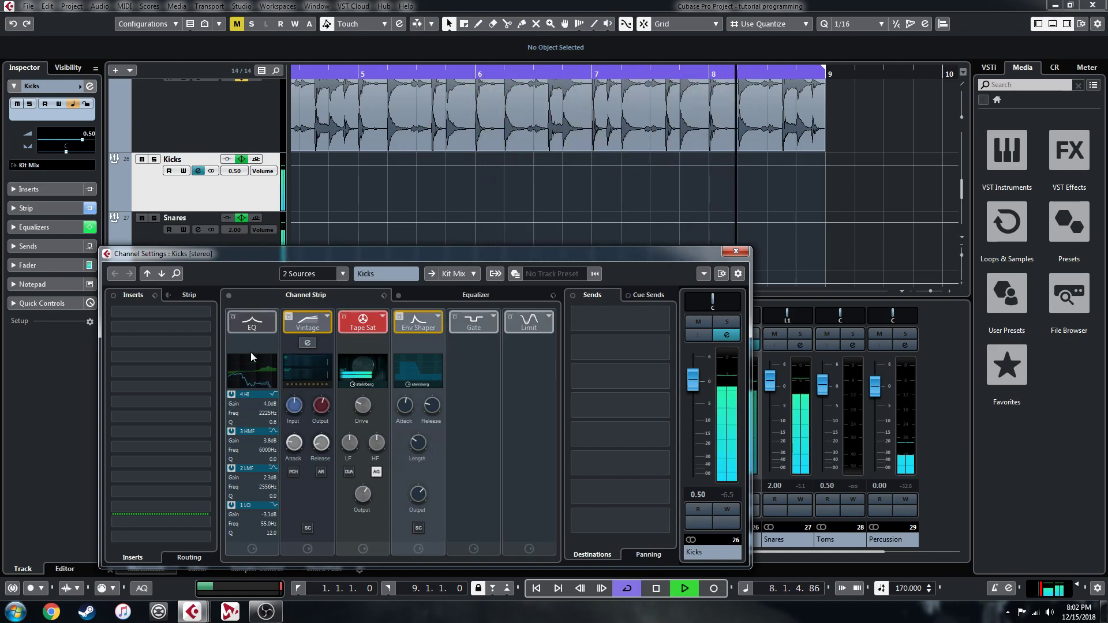
key("space")
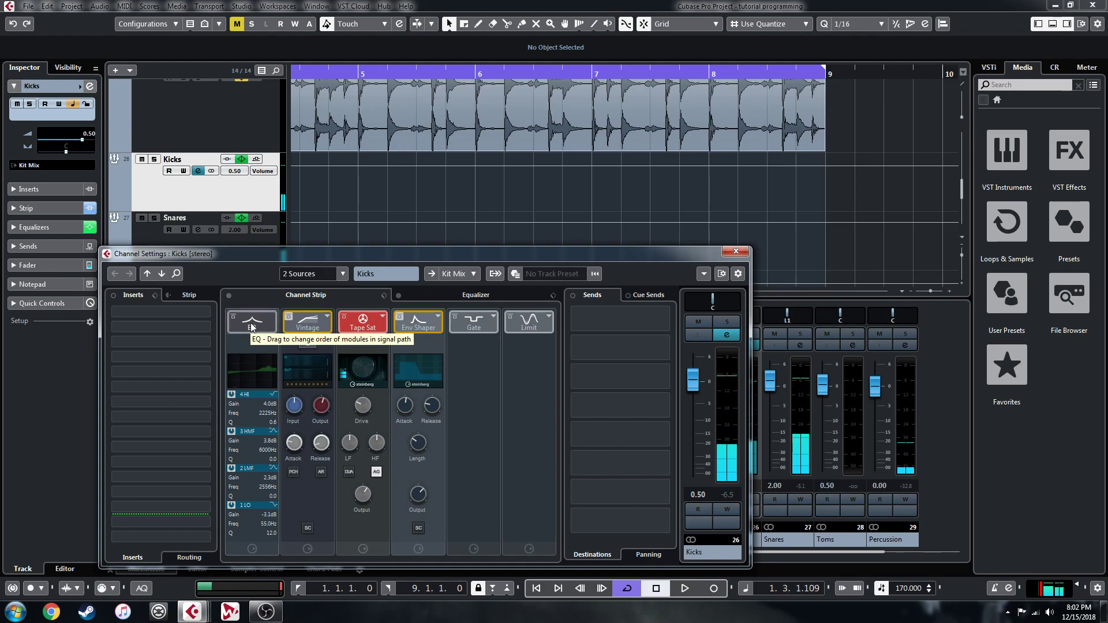
Step: View the Kicks group's equalizer curve during playback, and close the channel settings
left_click(461, 297)
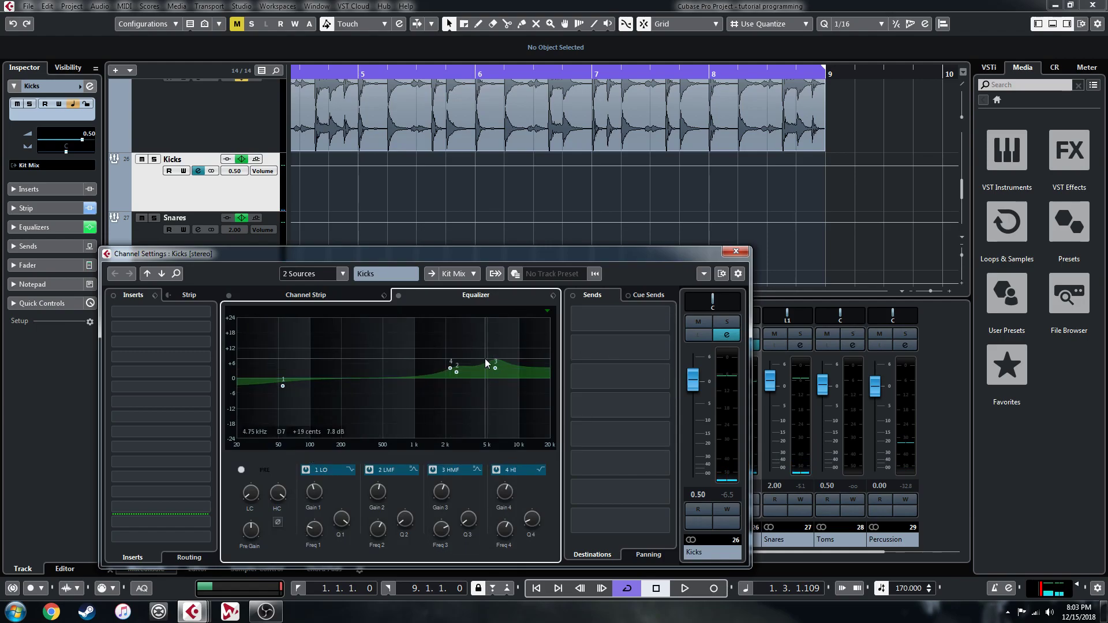
key("space")
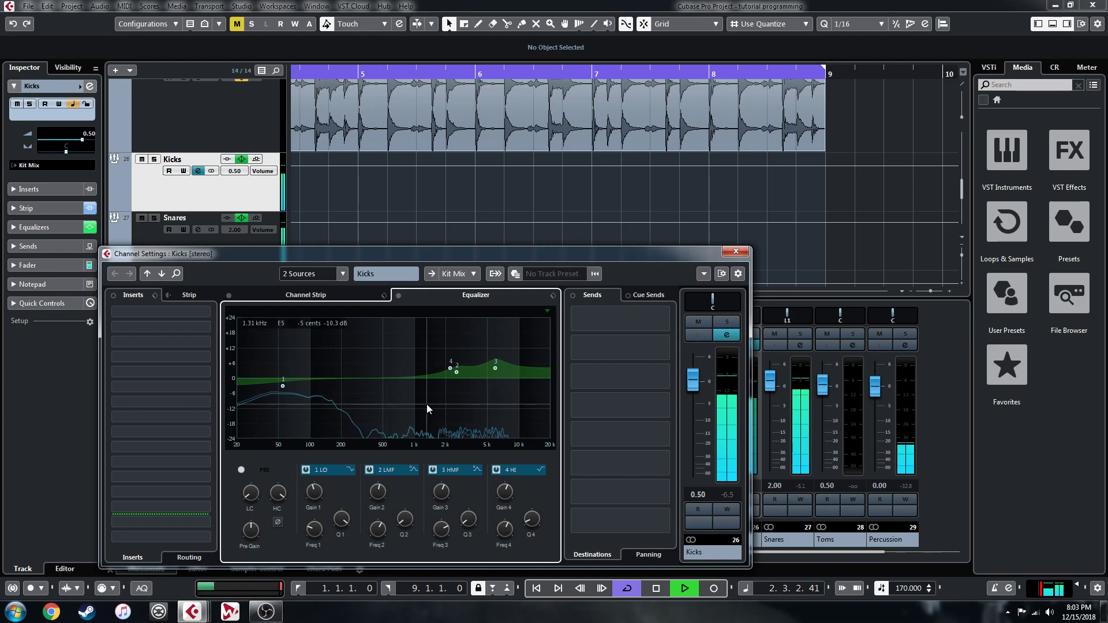
key("space")
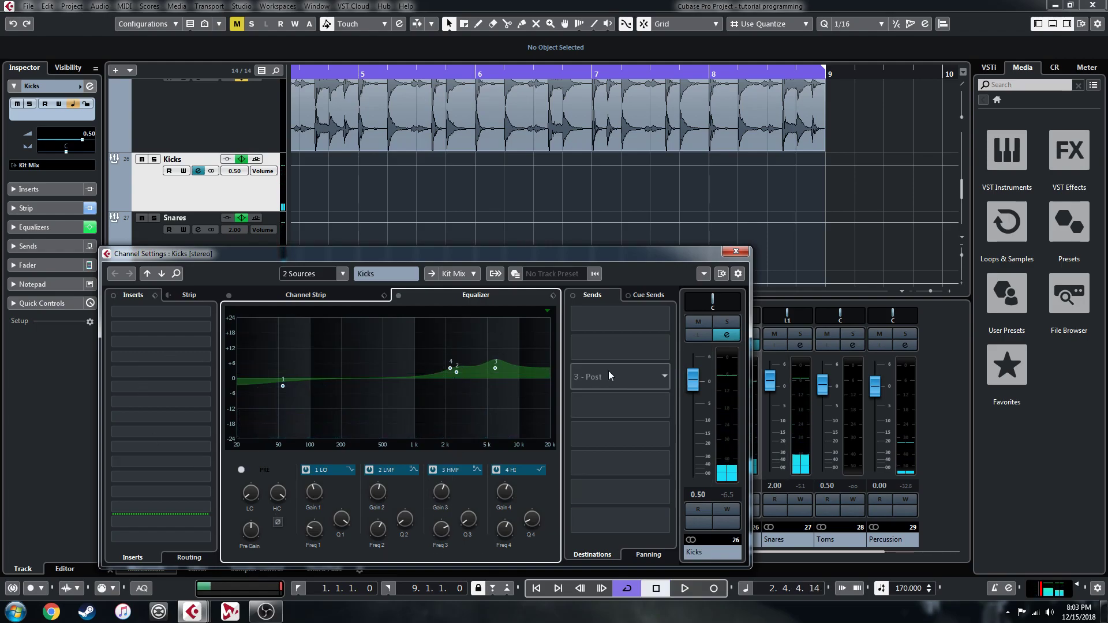
left_click(733, 254)
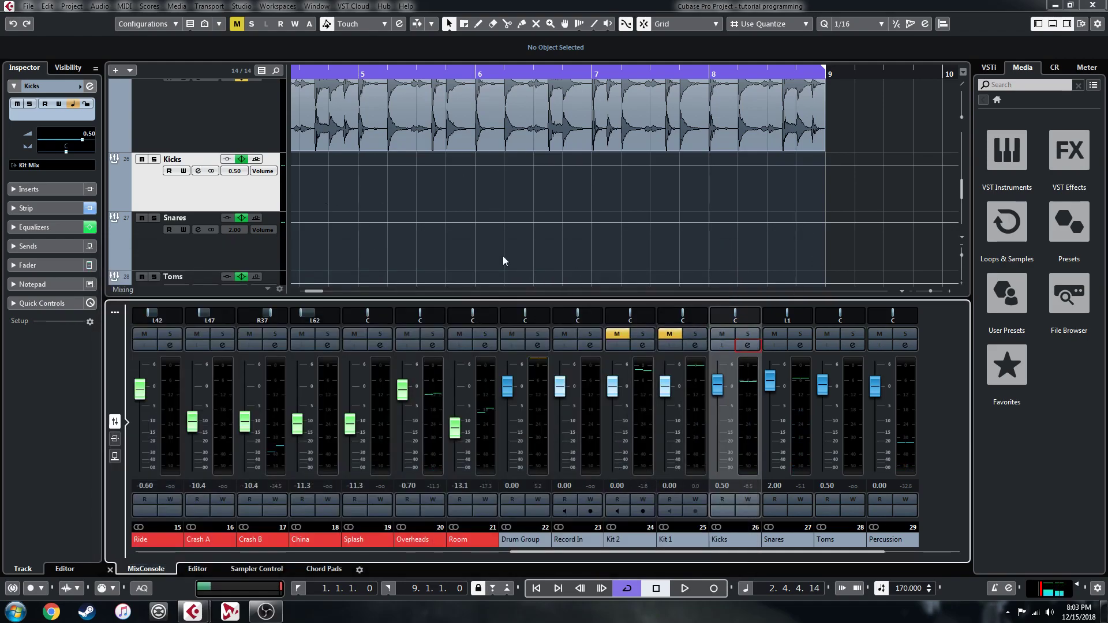
Step: Save the project under the new name "tutorial programming 2" in the New-108 folder
scroll(900, 208, "up", 4)
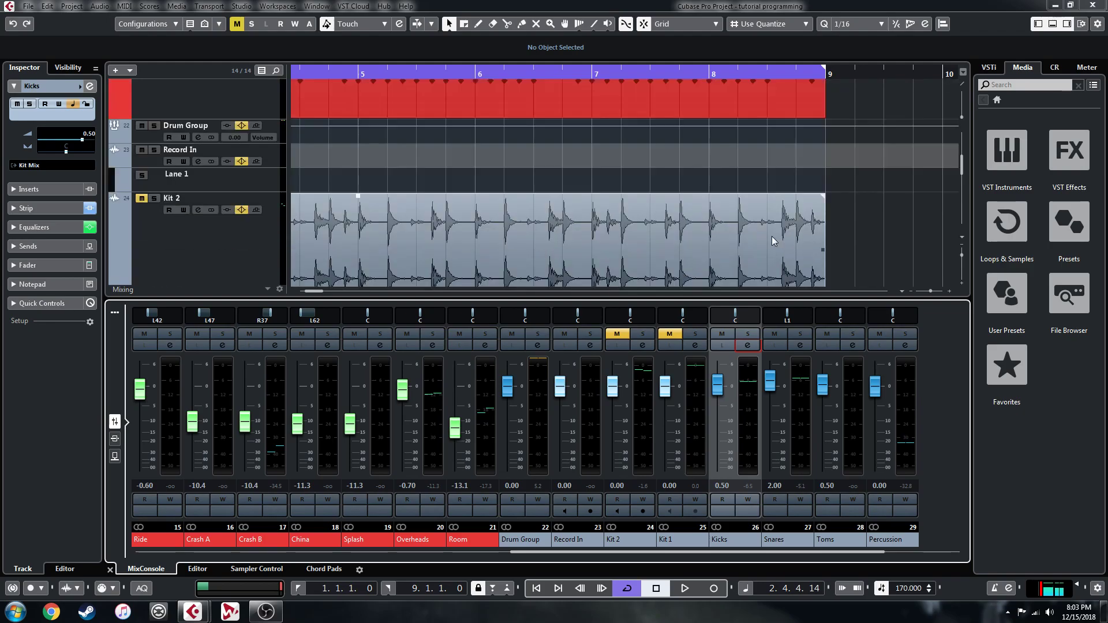
scroll(756, 230, "up", 3)
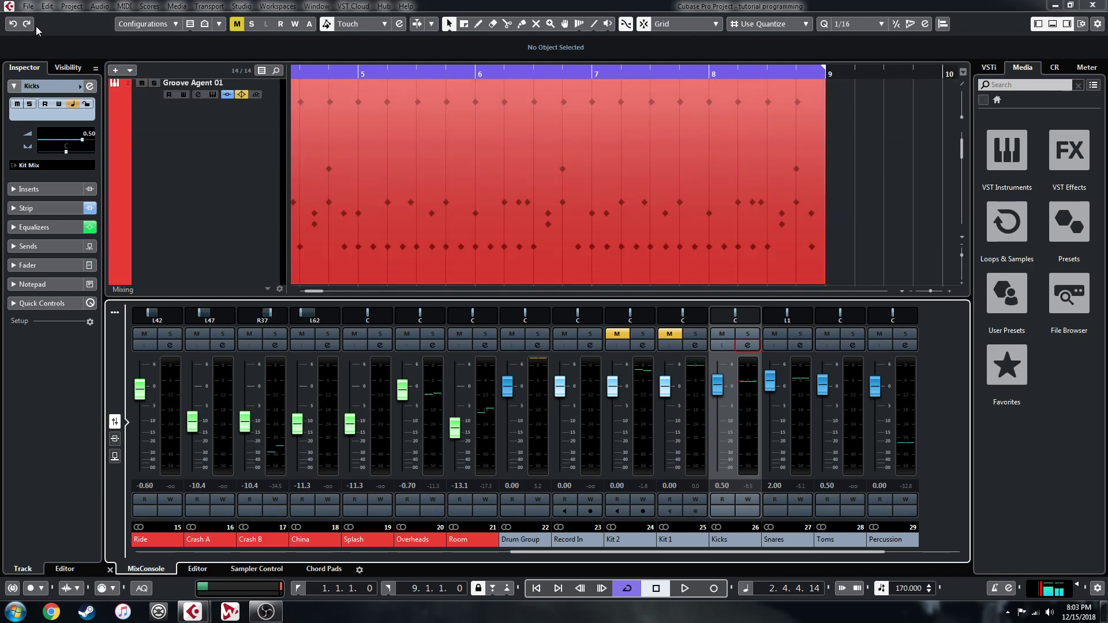
left_click(27, 6)
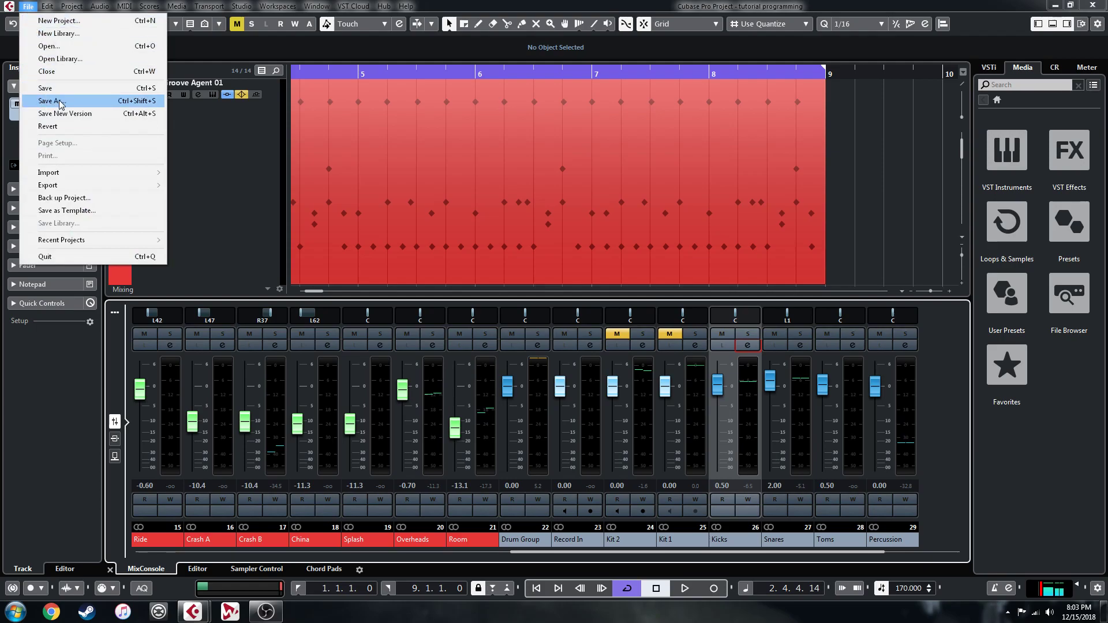
left_click(59, 102)
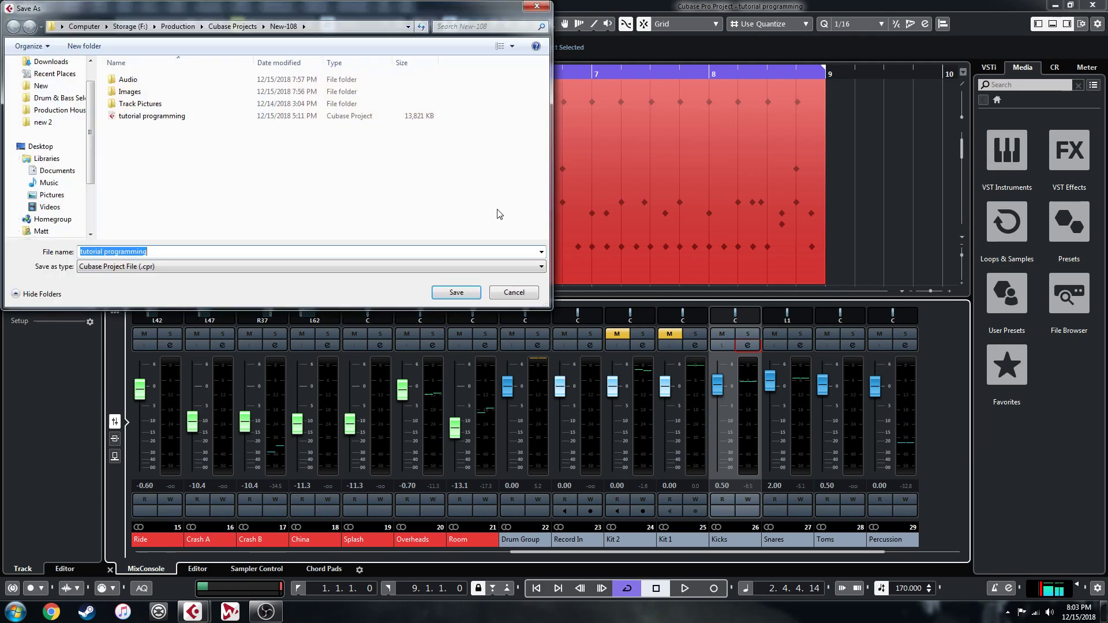
left_click(194, 254)
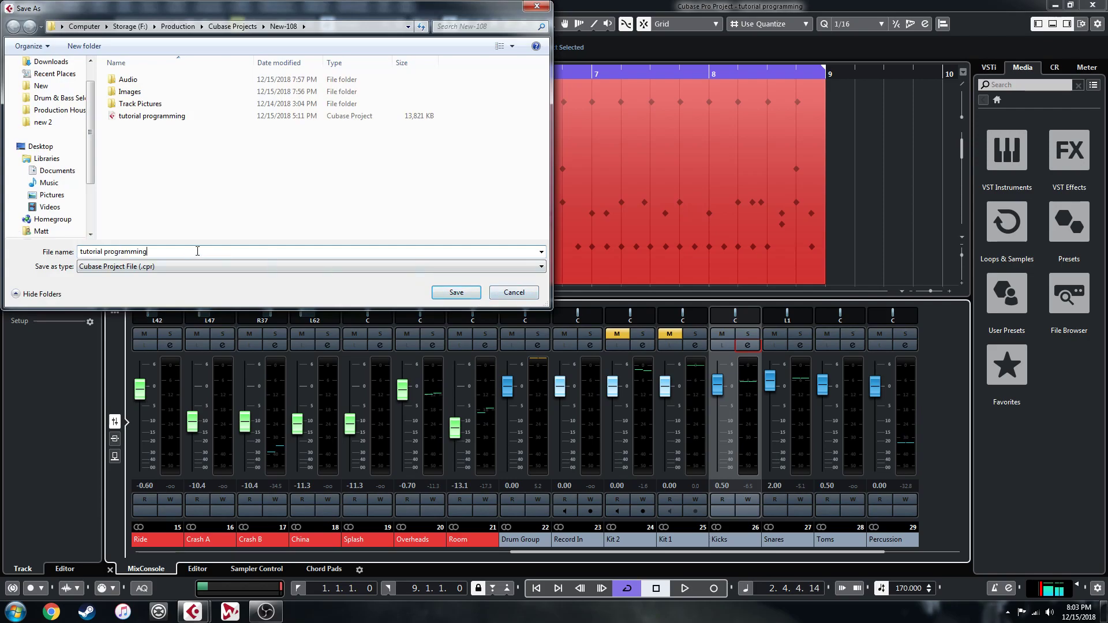
type("2")
left_click(456, 292)
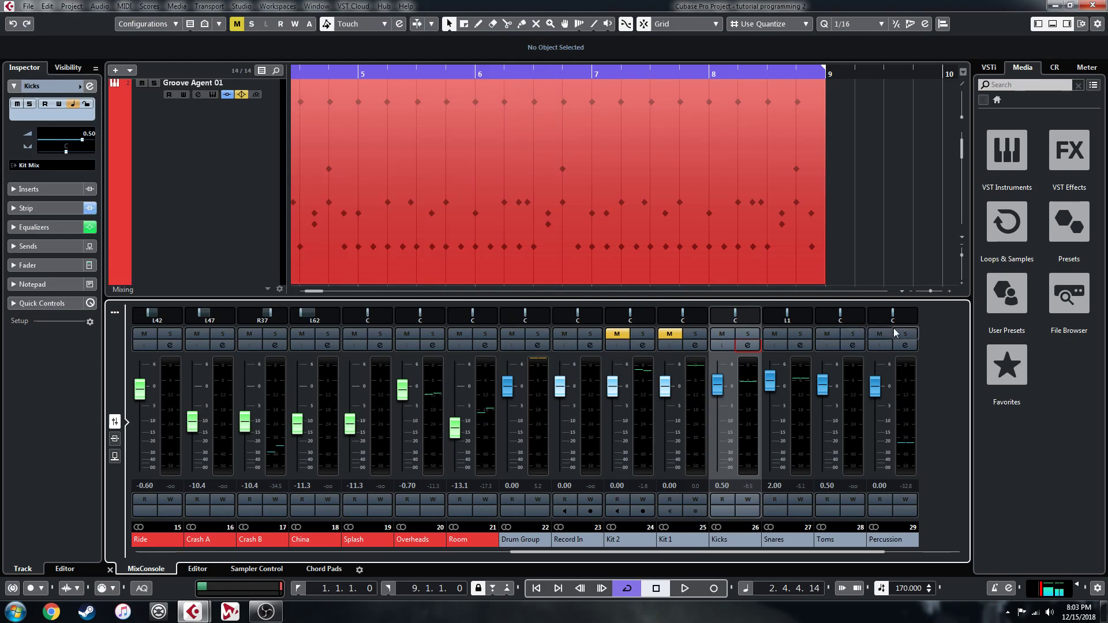
scroll(871, 247, "up", 2)
scroll(498, 182, "down", 4)
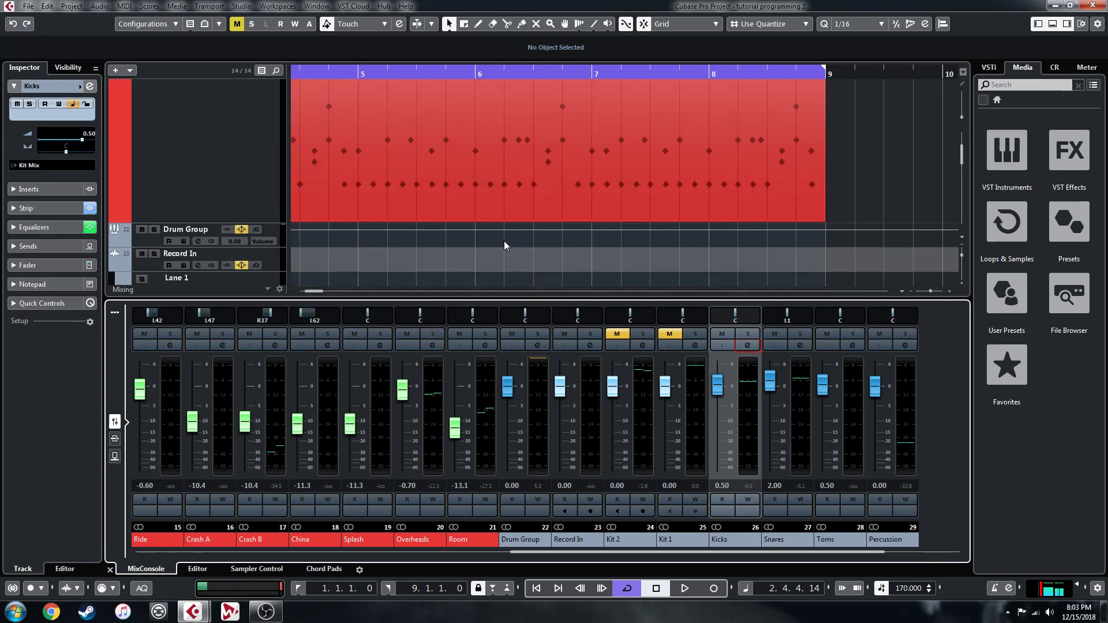
scroll(584, 200, "up", 3)
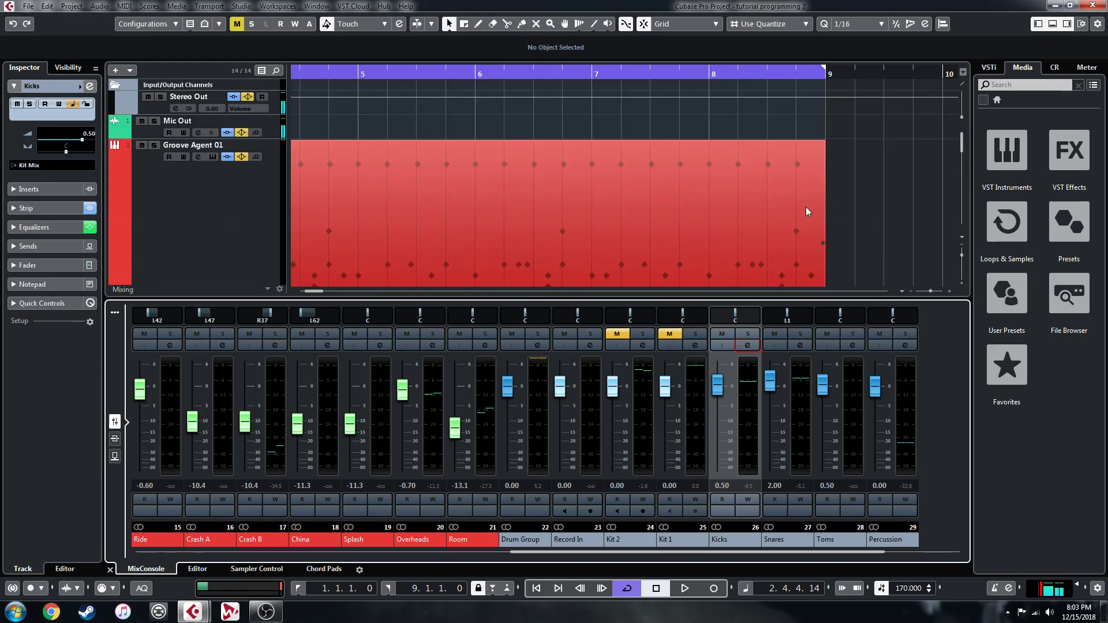
scroll(806, 207, "down", 1)
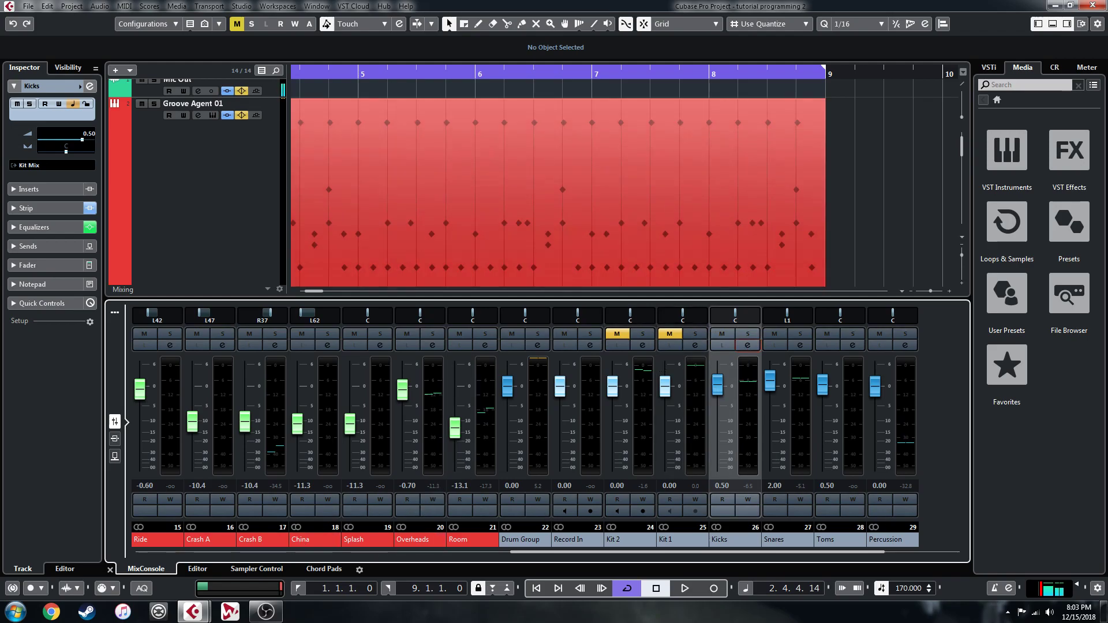
left_click(266, 611)
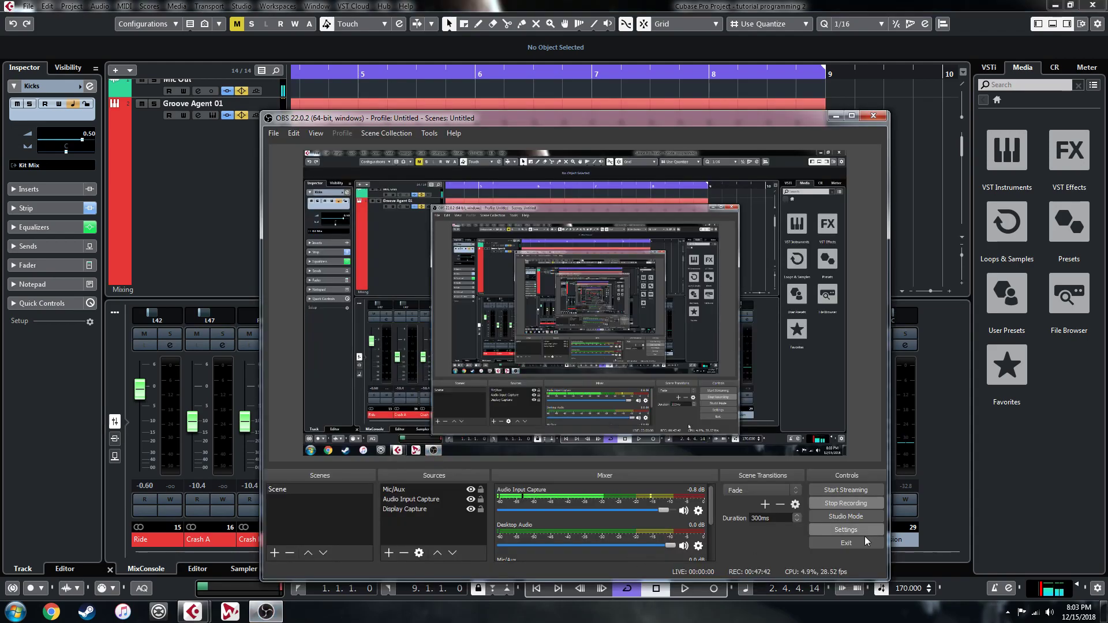